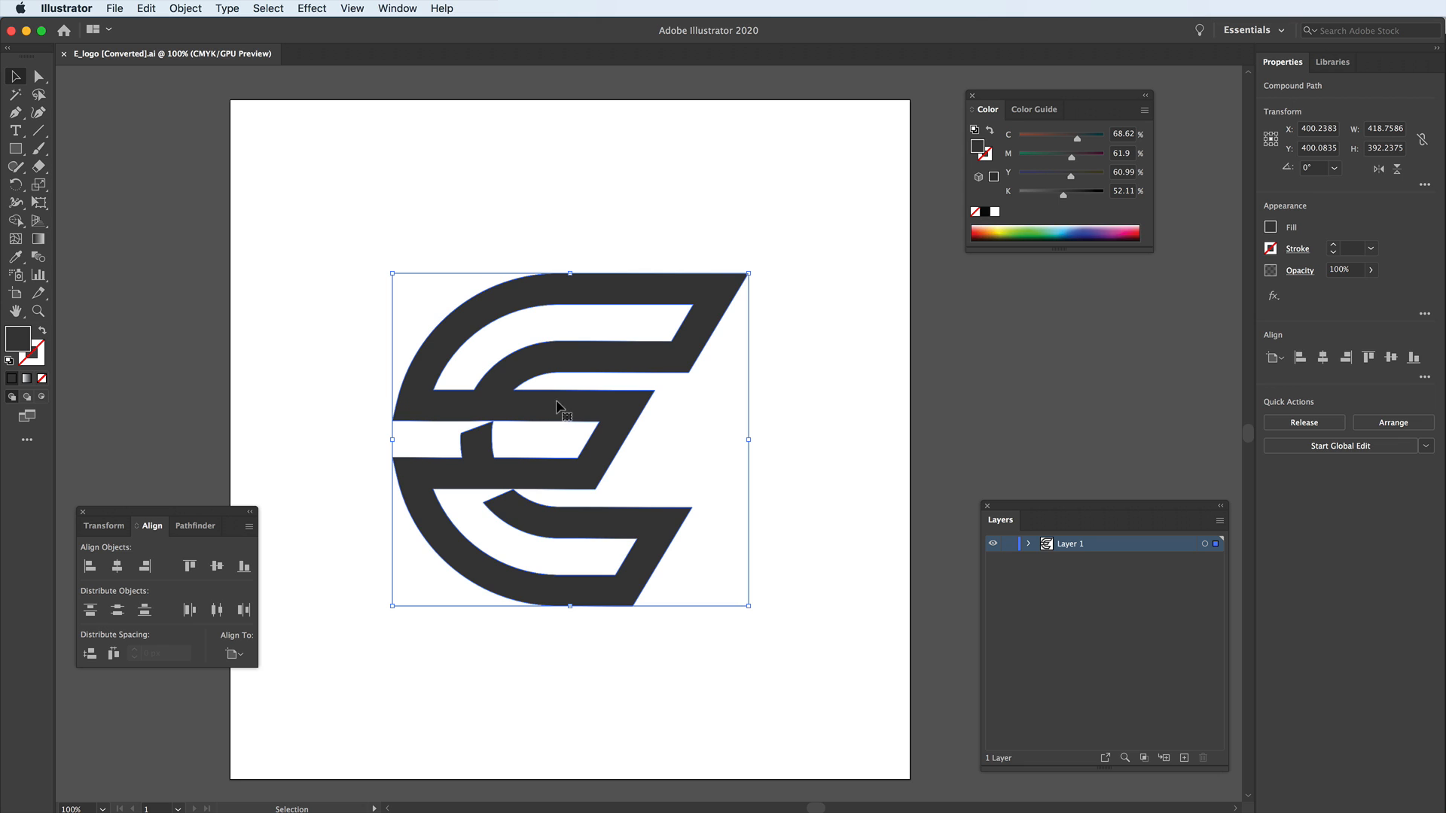
Save a copy of the logo document as E_logo.ai in the MAXON folder, replacing the existing file.
{"action": "left_click", "coordinate": [116, 8]}
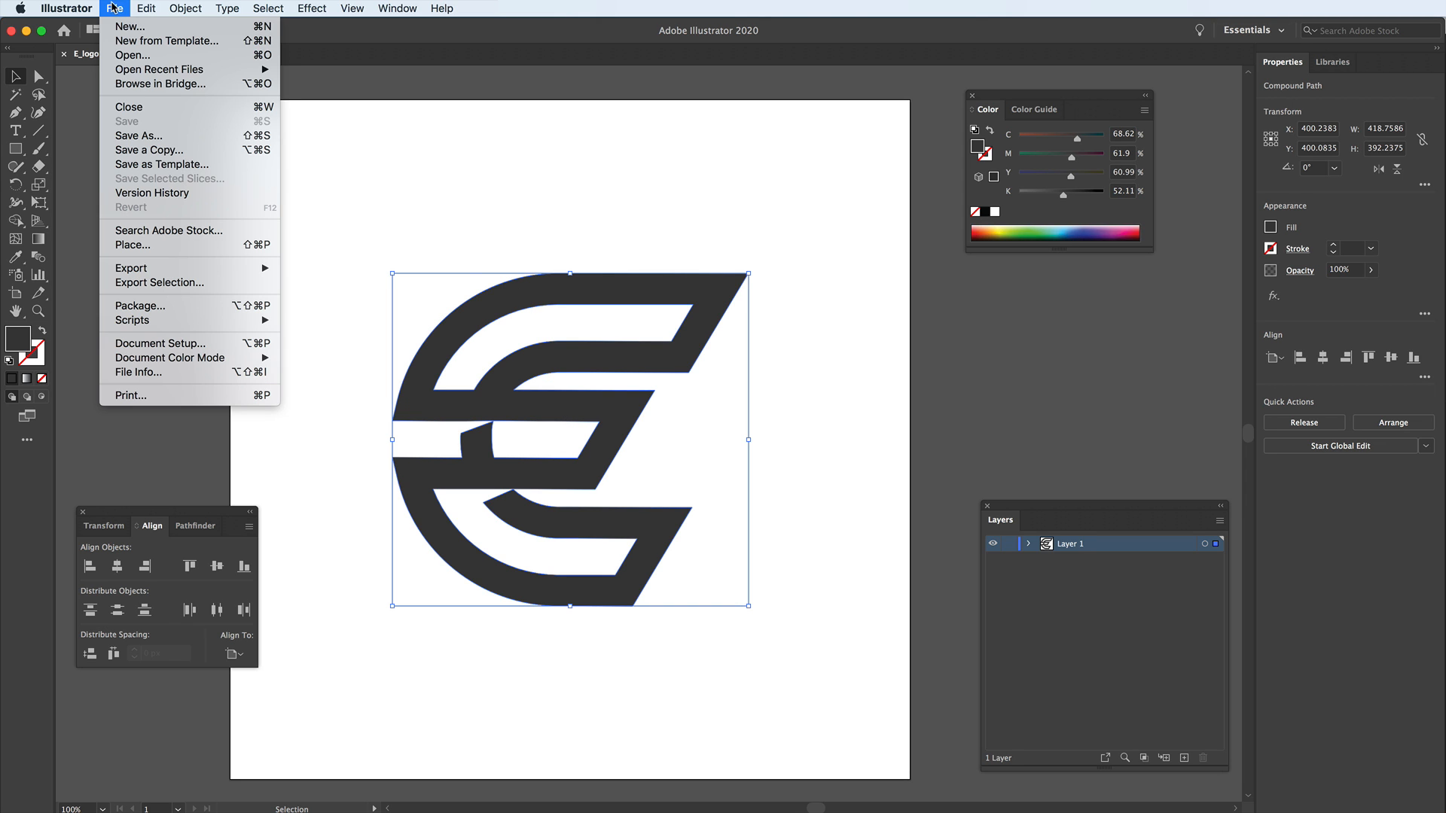
{"action": "left_click", "coordinate": [145, 137]}
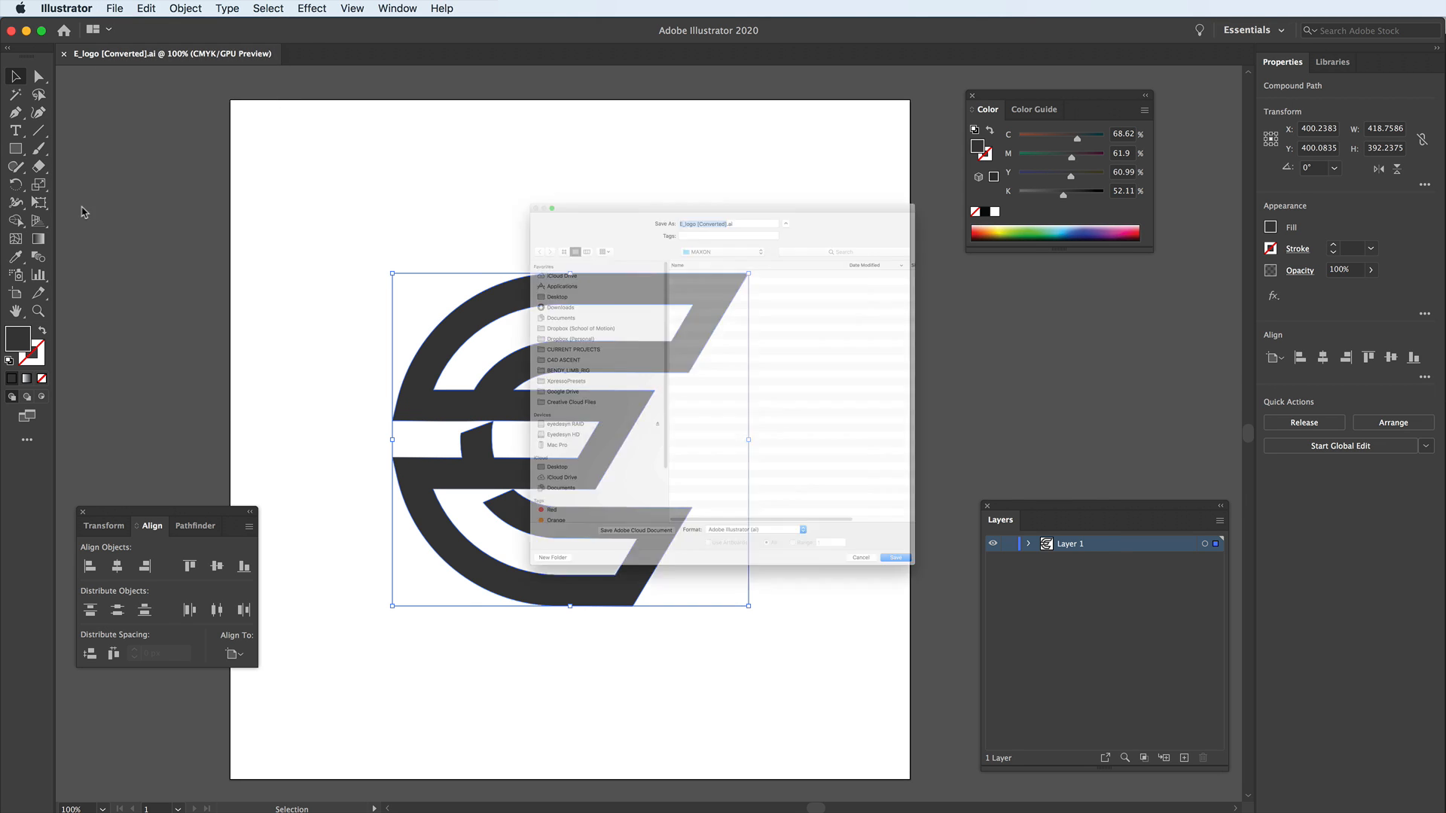
{"action": "key", "text": "Right"}
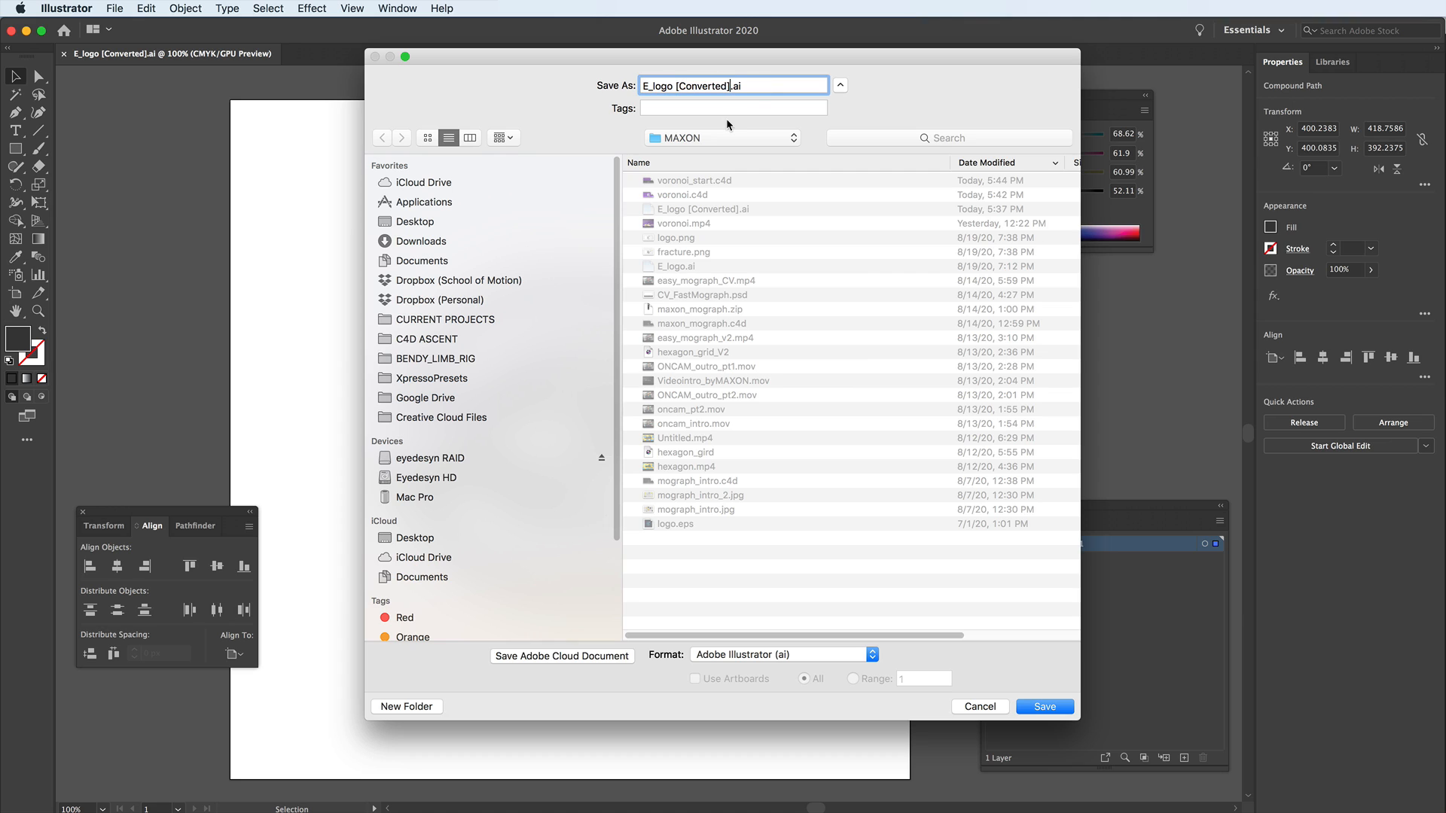
{"action": "key", "text": "BackSpace"}
{"action": "key", "text": "BackSpace"}
{"action": "key", "text": "BackSpace"}
{"action": "key", "text": "BackSpace"}
{"action": "key", "text": "BackSpace"}
{"action": "key", "text": "BackSpace"}
{"action": "key", "text": "BackSpace"}
{"action": "key", "text": "BackSpace"}
{"action": "key", "text": "Return"}
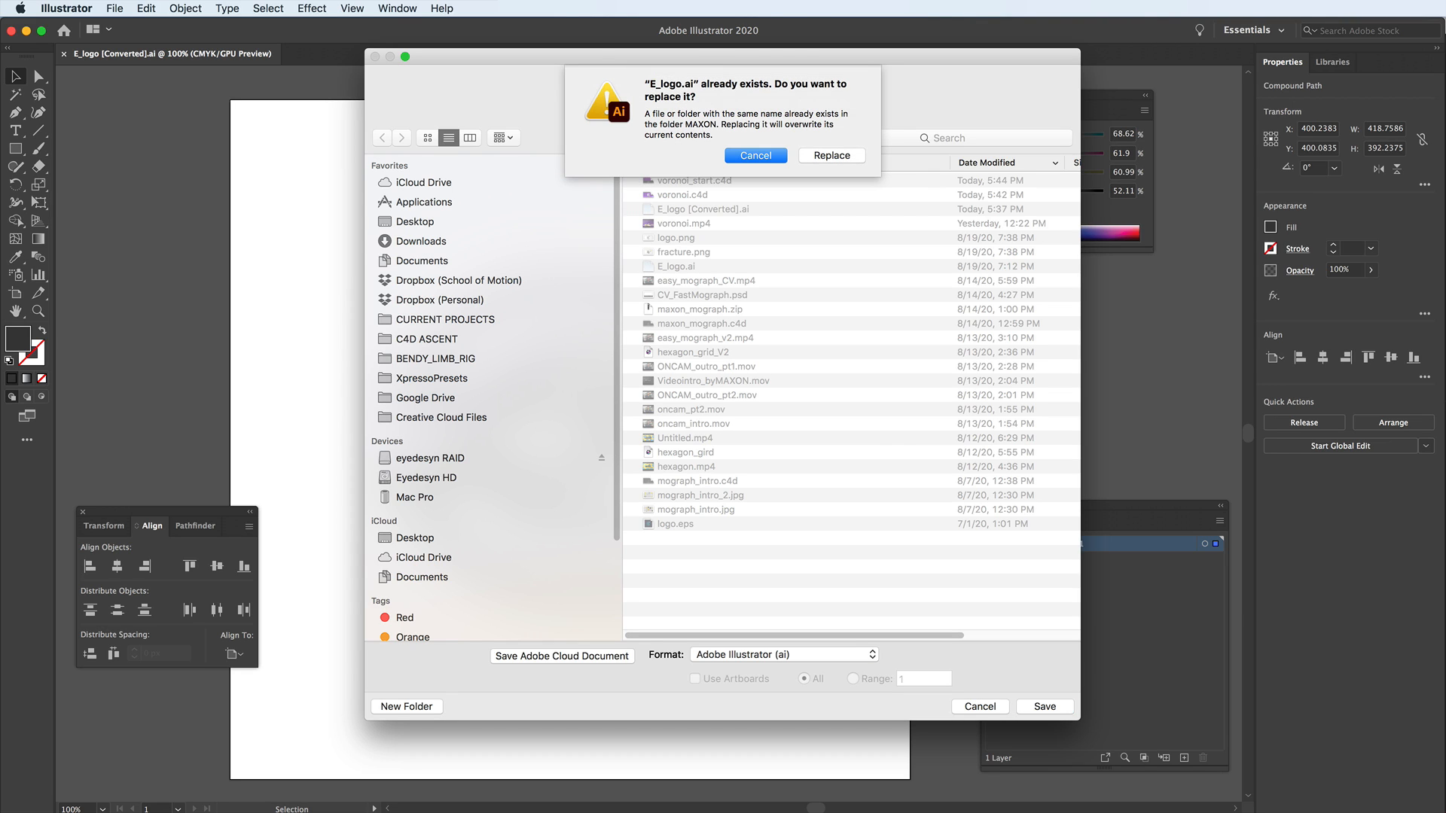
{"action": "left_click", "coordinate": [834, 156]}
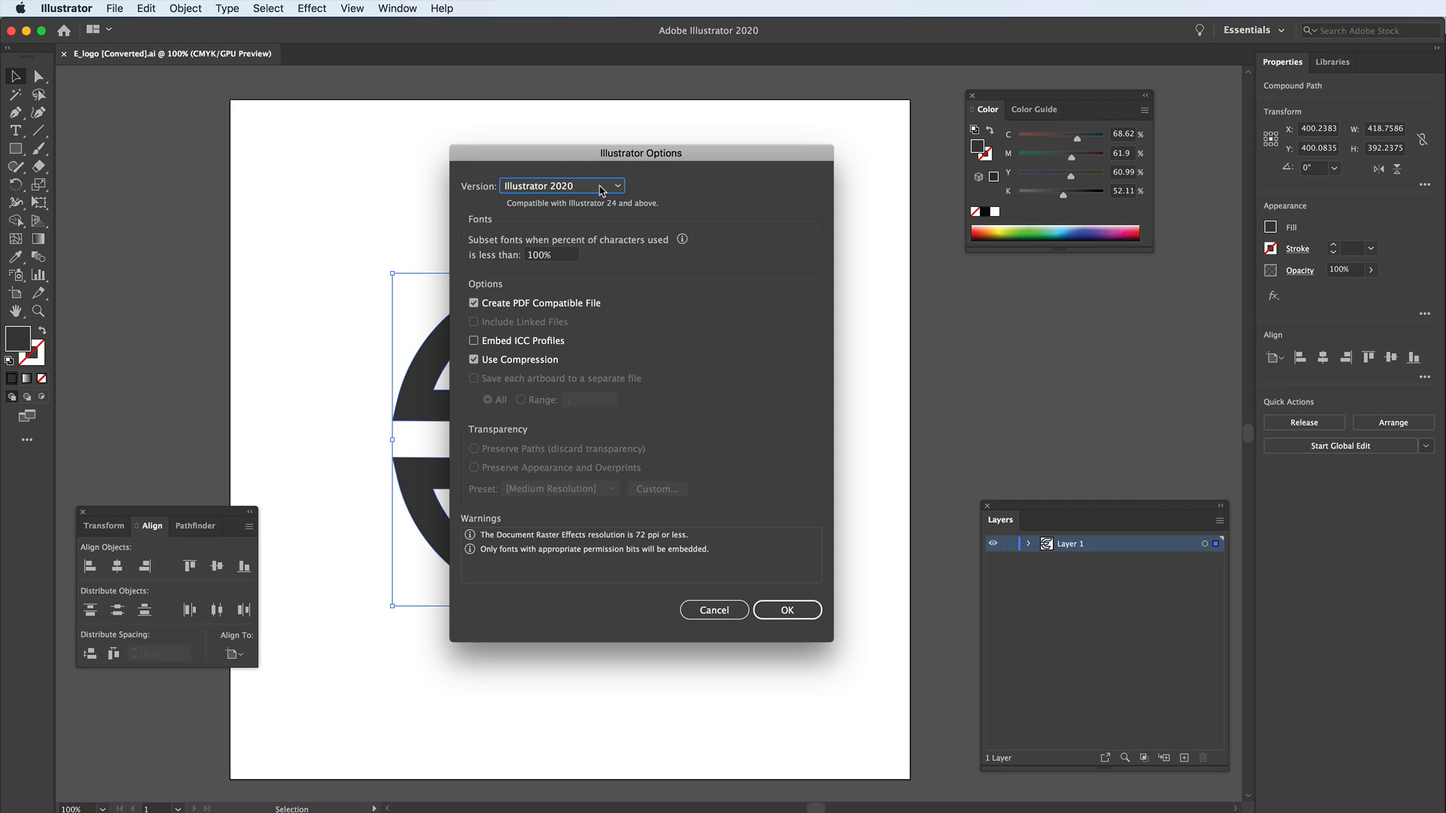
Set the file version to Illustrator 8 and complete the save in that legacy format.
{"action": "left_click", "coordinate": [602, 189]}
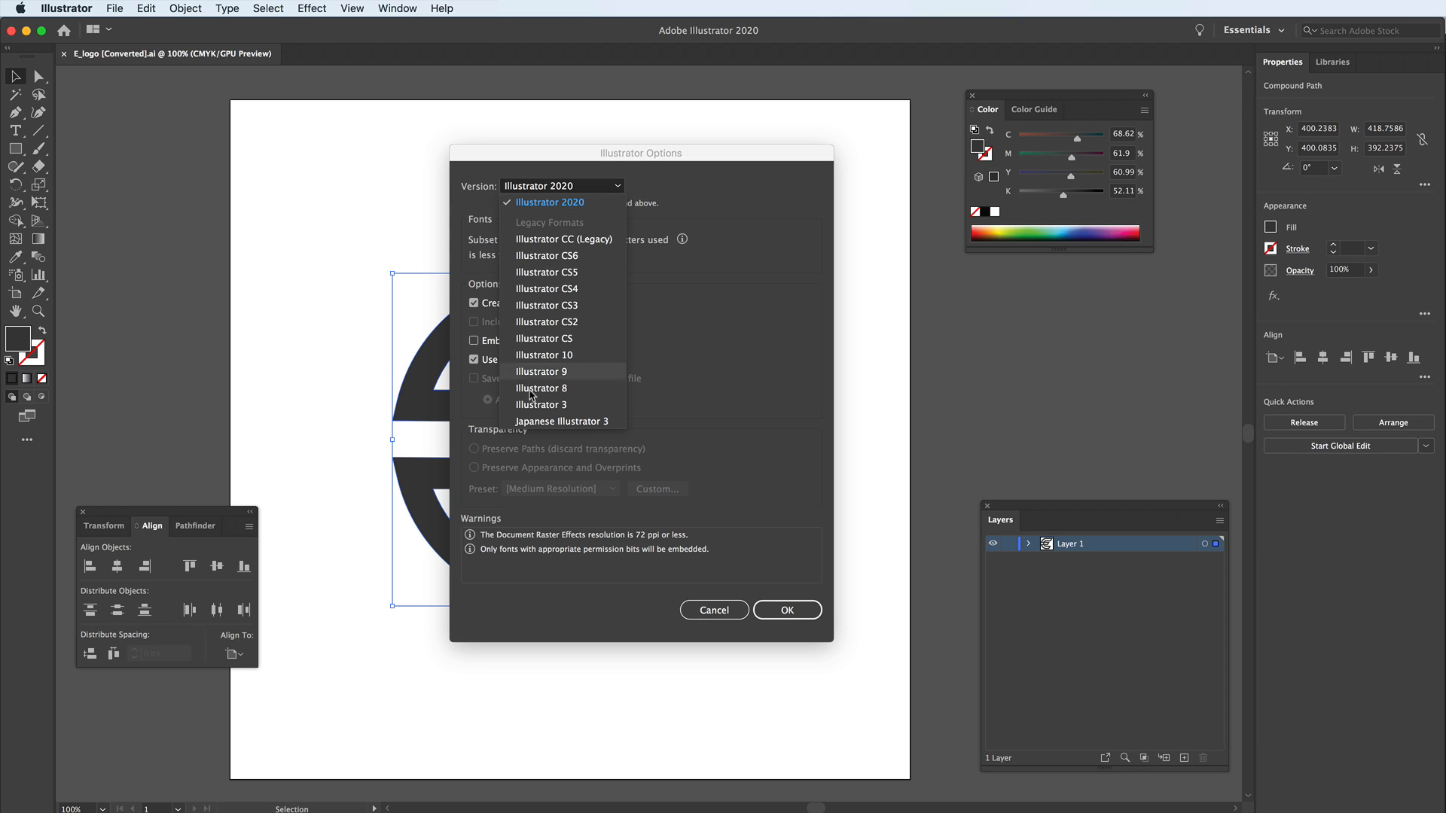
{"action": "left_click", "coordinate": [590, 388]}
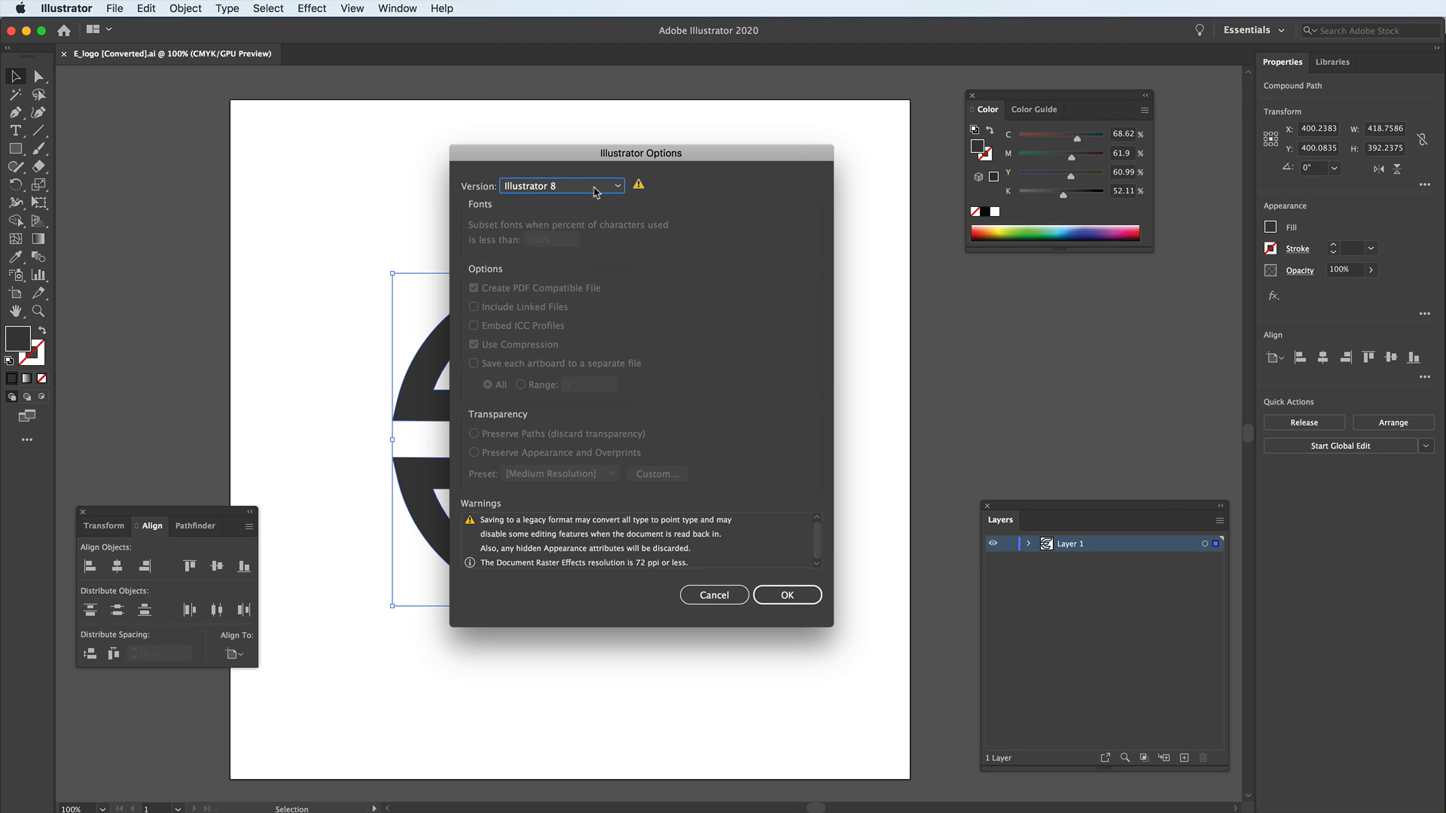
{"action": "left_click", "coordinate": [785, 597]}
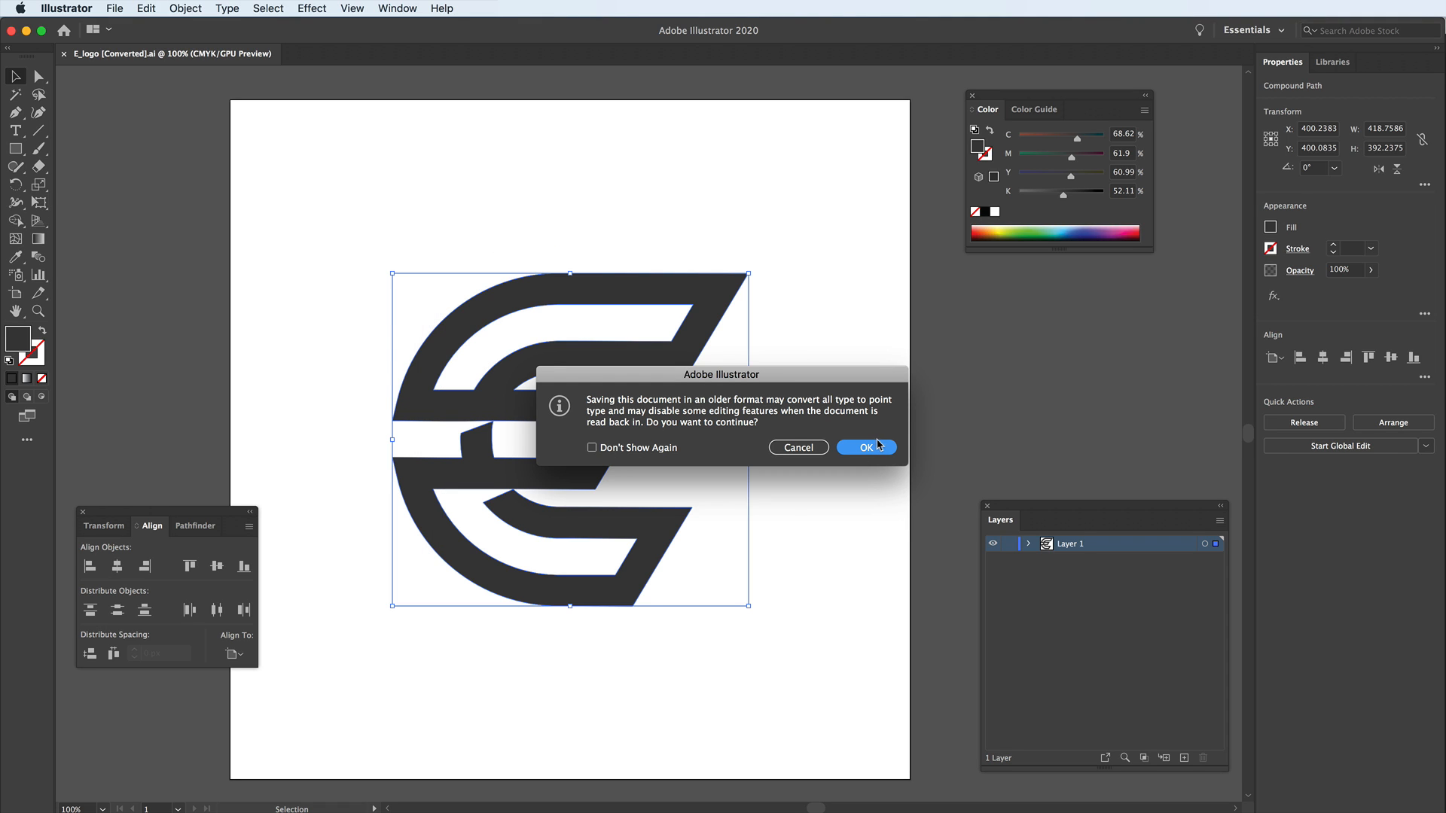
{"action": "left_click", "coordinate": [869, 448]}
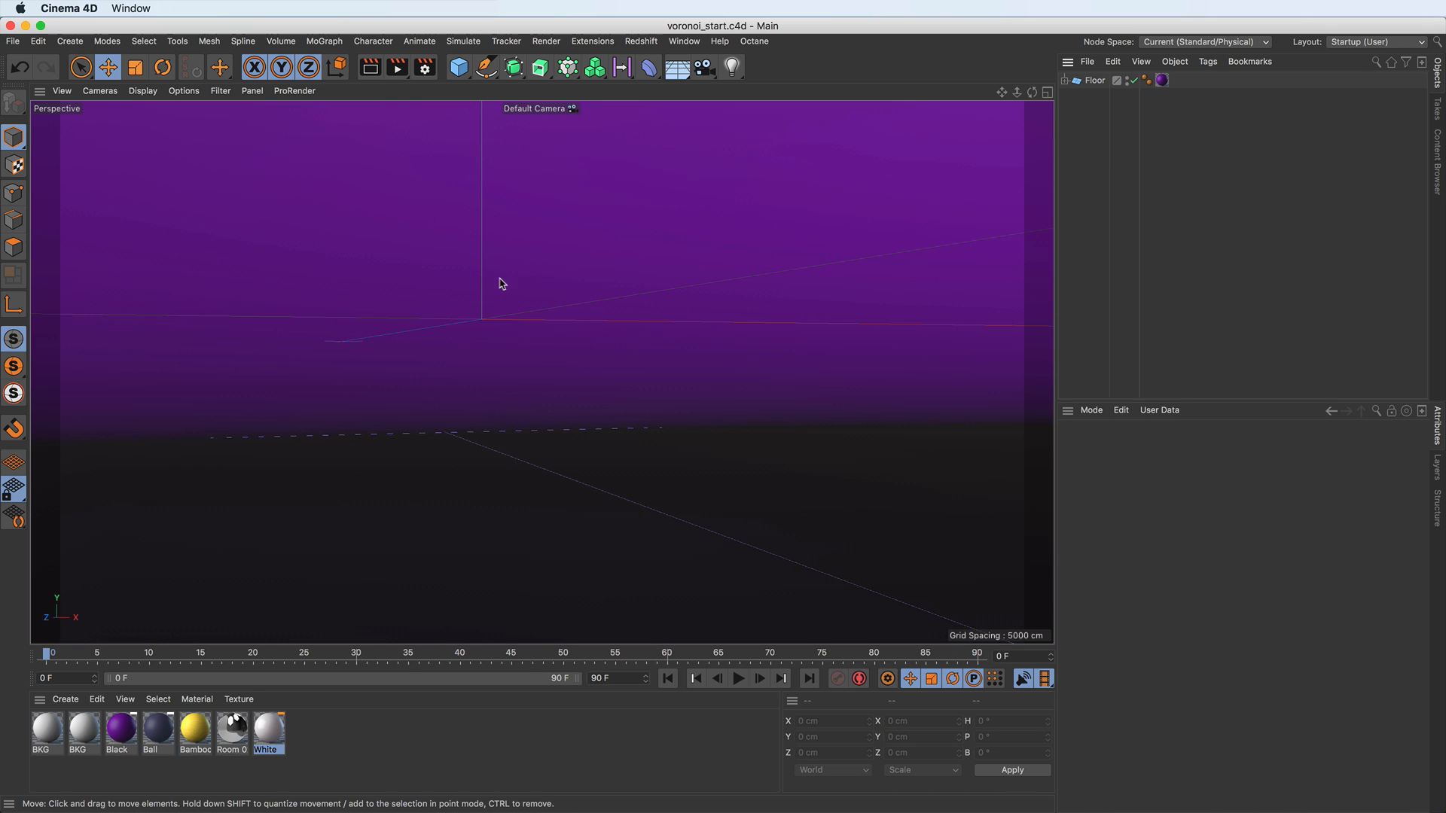
Switch to Cinema 4D and merge E_logo.ai into the voronoi_start.c4d project with Connect Splines enabled.
{"action": "left_click", "coordinate": [1096, 83]}
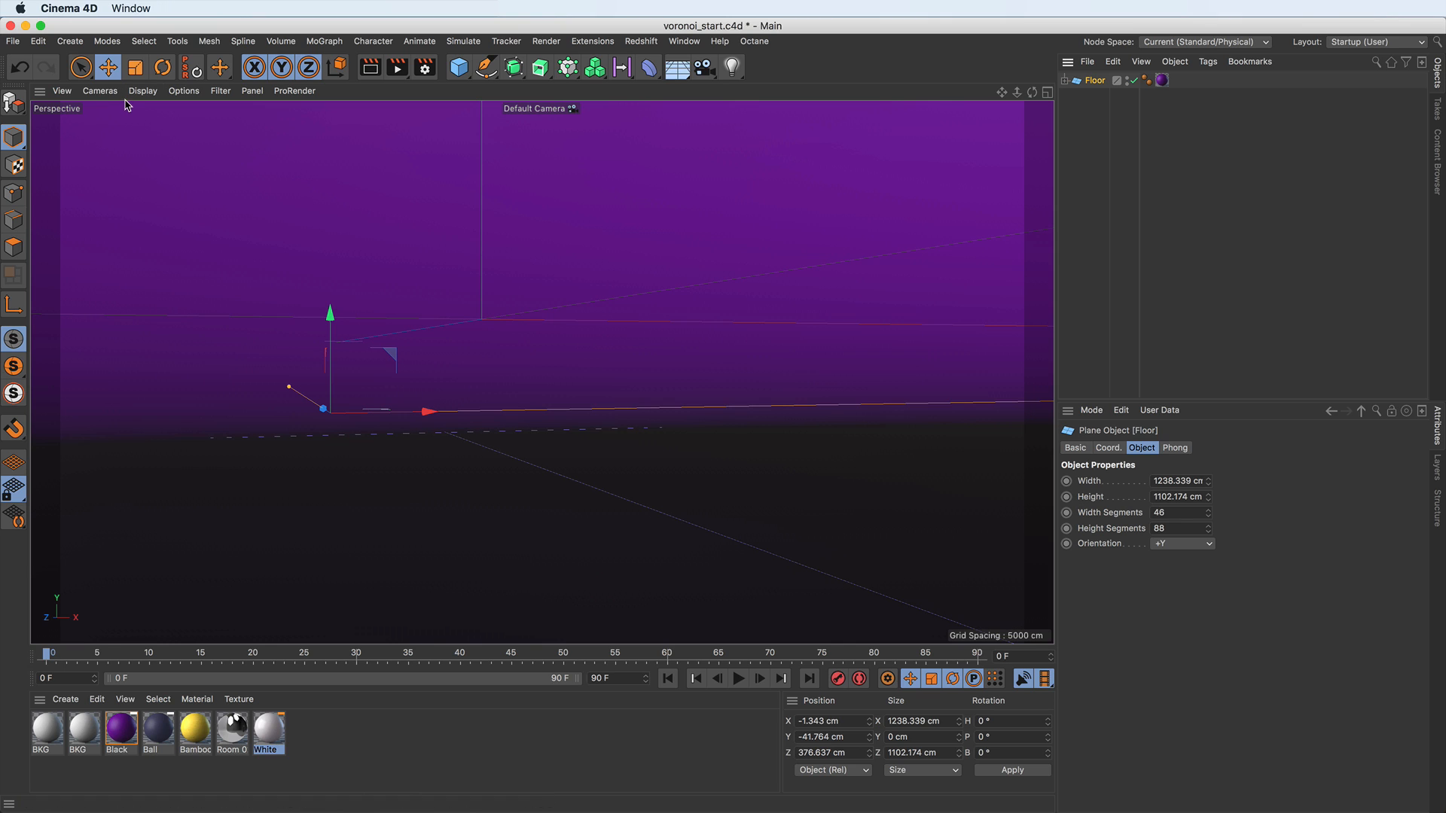
{"action": "left_click", "coordinate": [22, 42]}
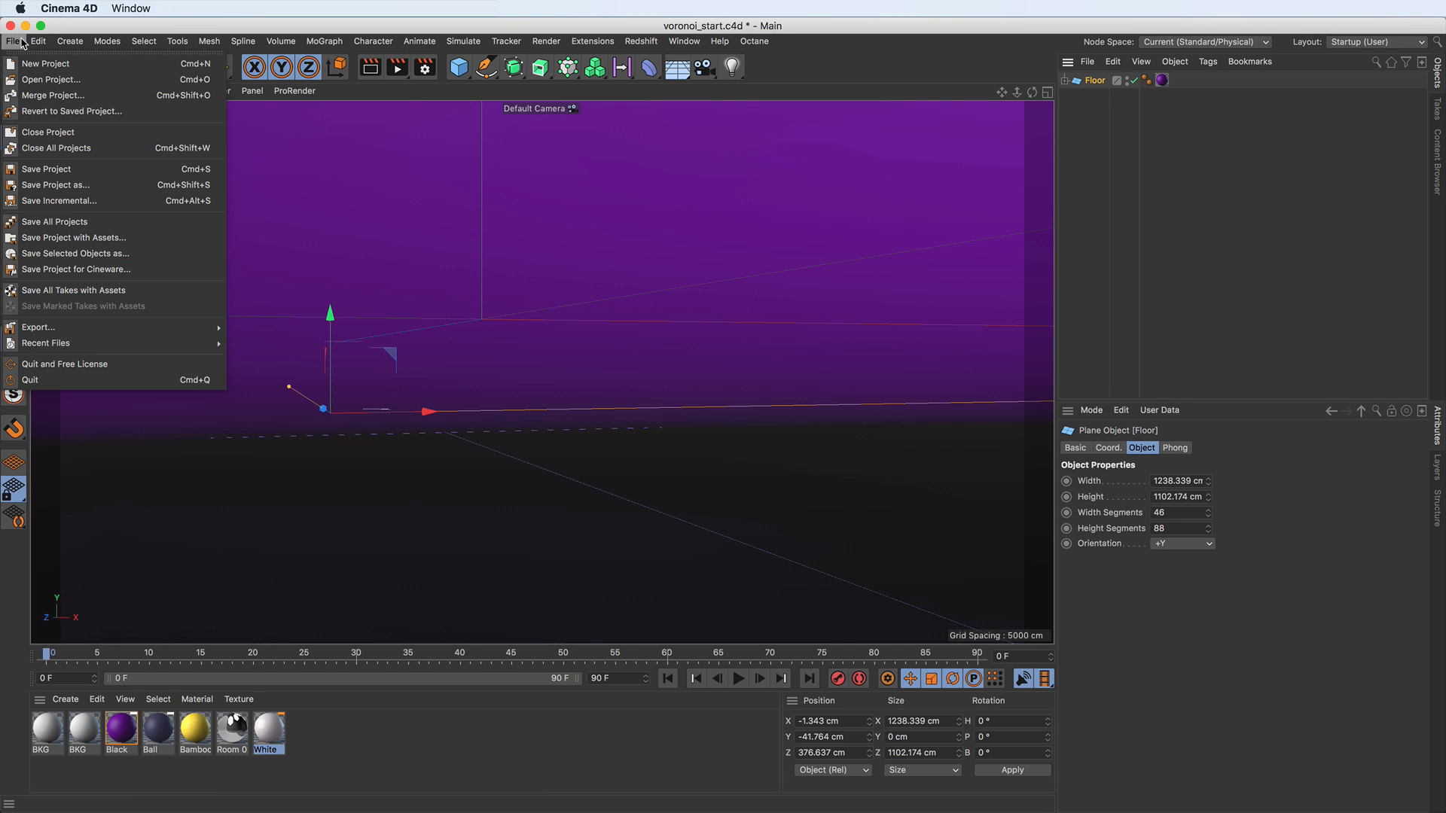
{"action": "left_click", "coordinate": [119, 100]}
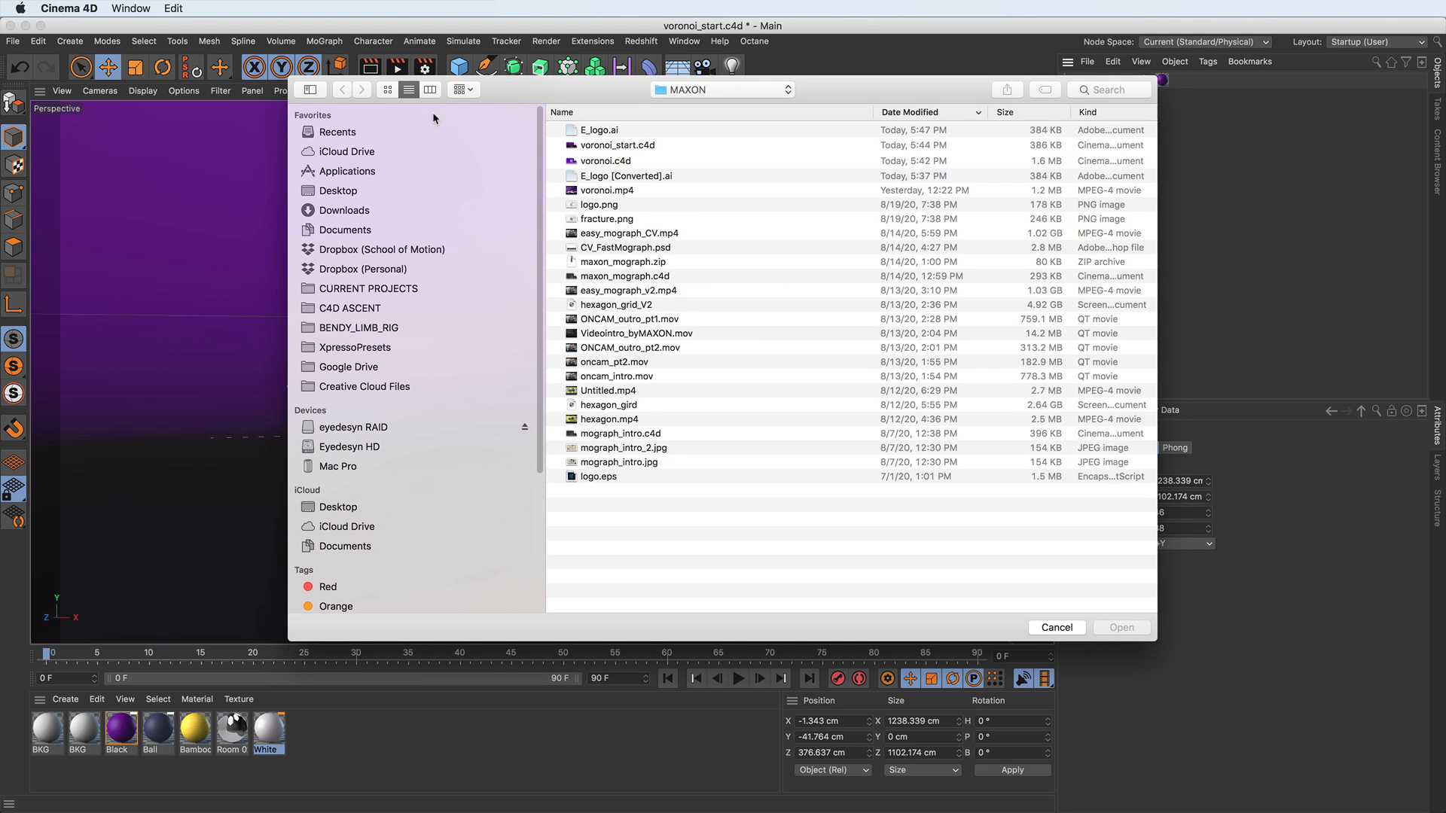
{"action": "left_click", "coordinate": [591, 129]}
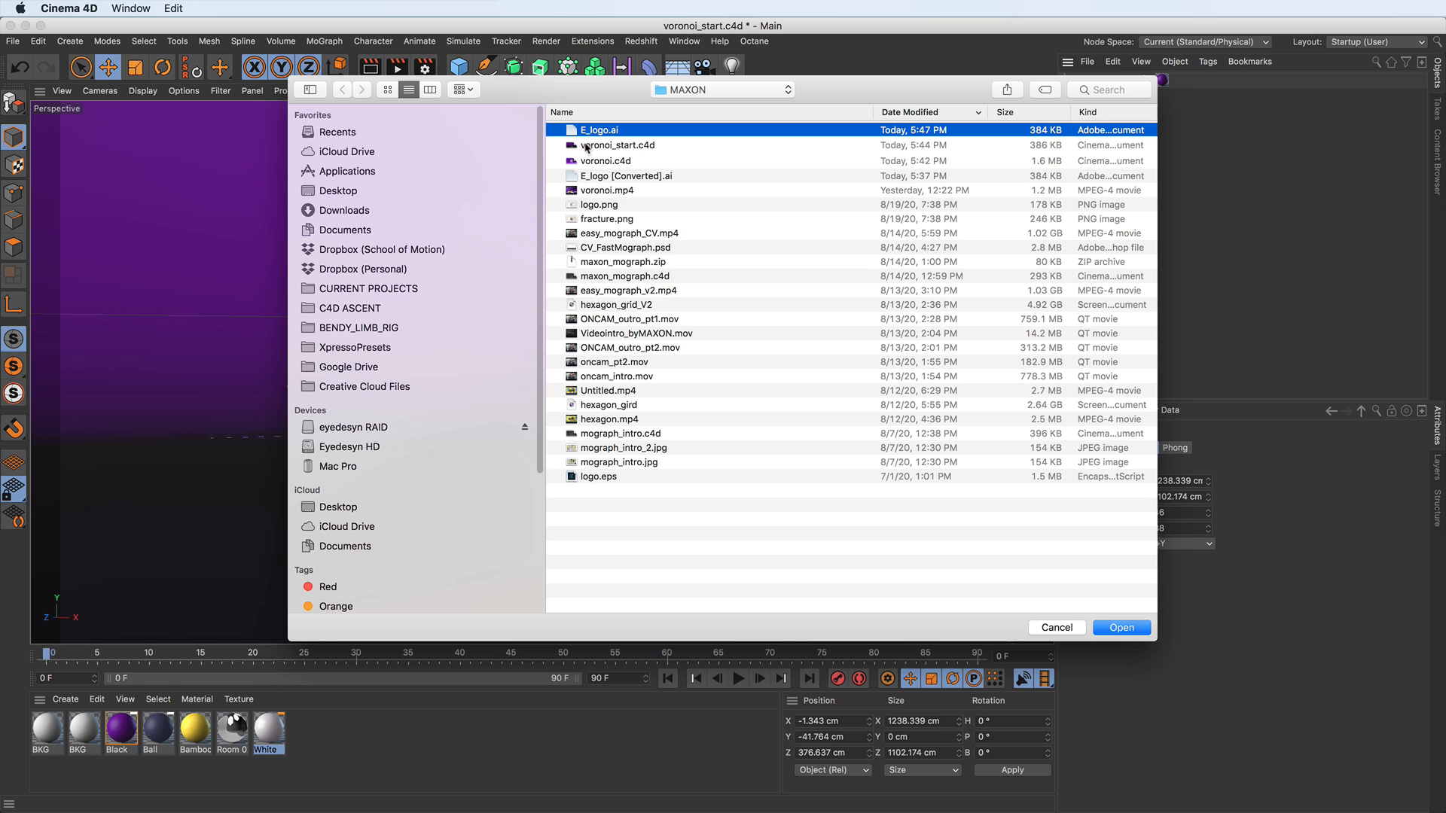
{"action": "left_click", "coordinate": [1108, 627]}
{"action": "left_click_drag", "start_coordinate": [1122, 590], "coordinate": [570, 190]}
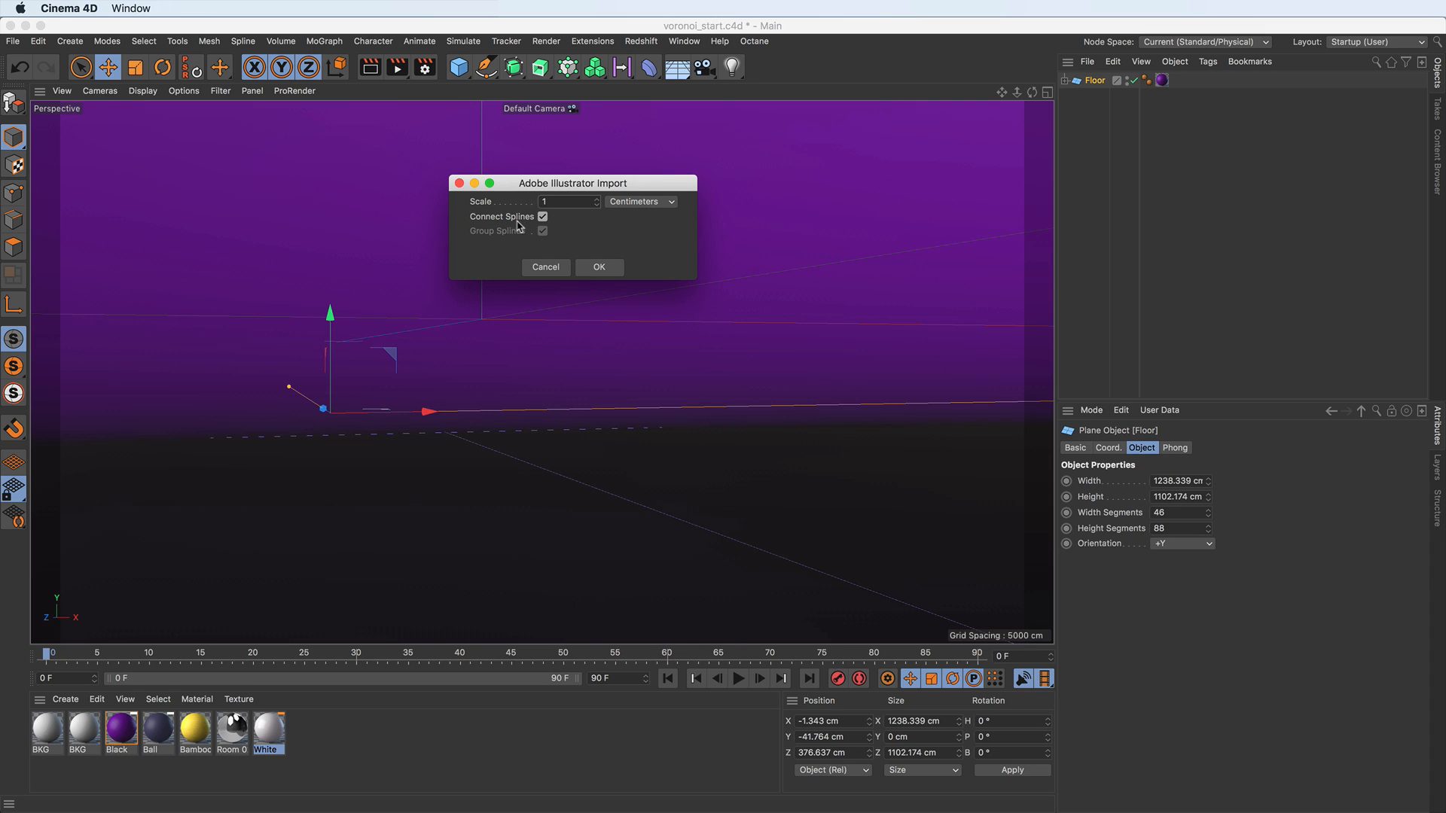
{"action": "left_click", "coordinate": [541, 219]}
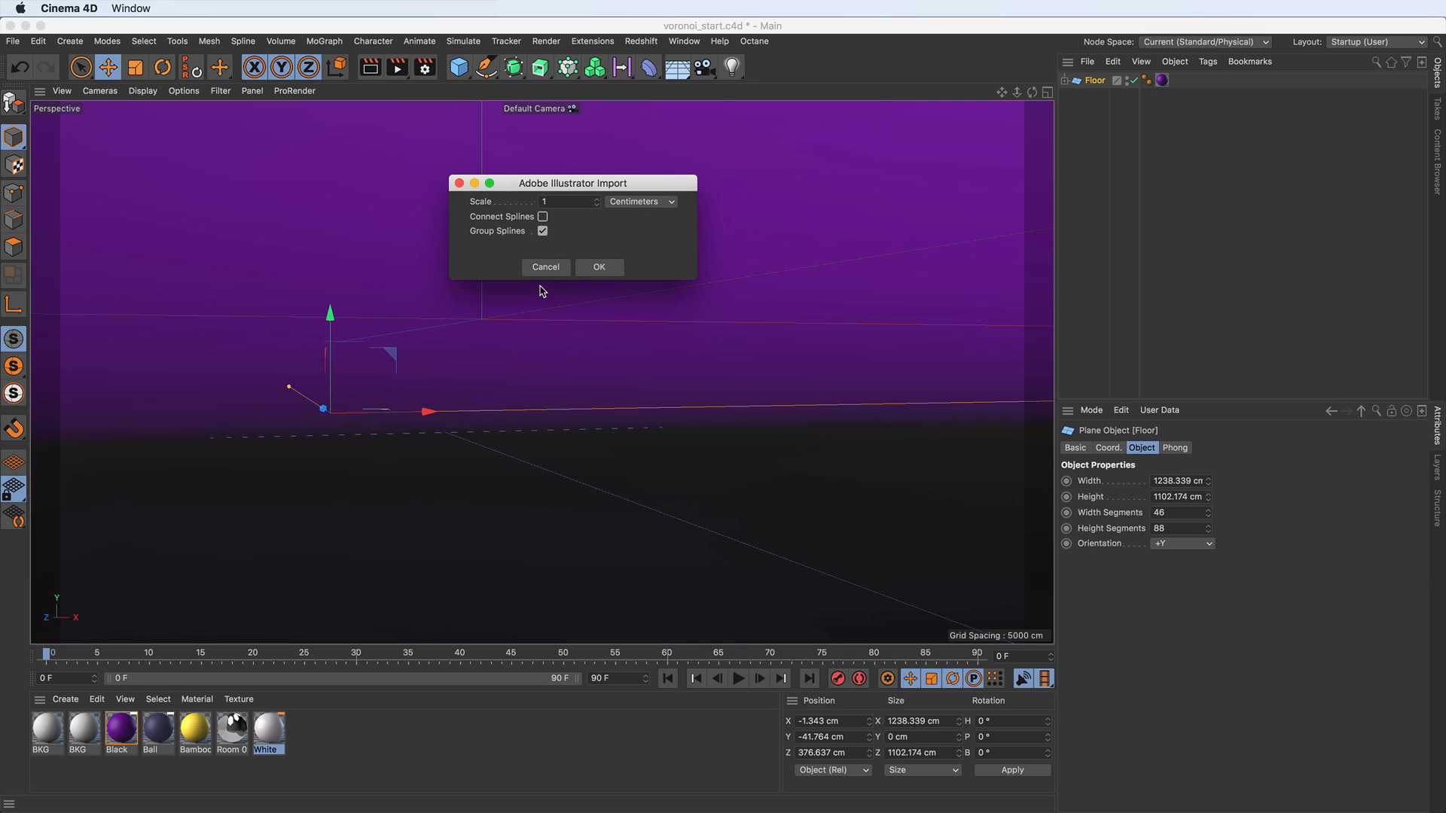
{"action": "left_click", "coordinate": [542, 217]}
{"action": "left_click", "coordinate": [599, 266]}
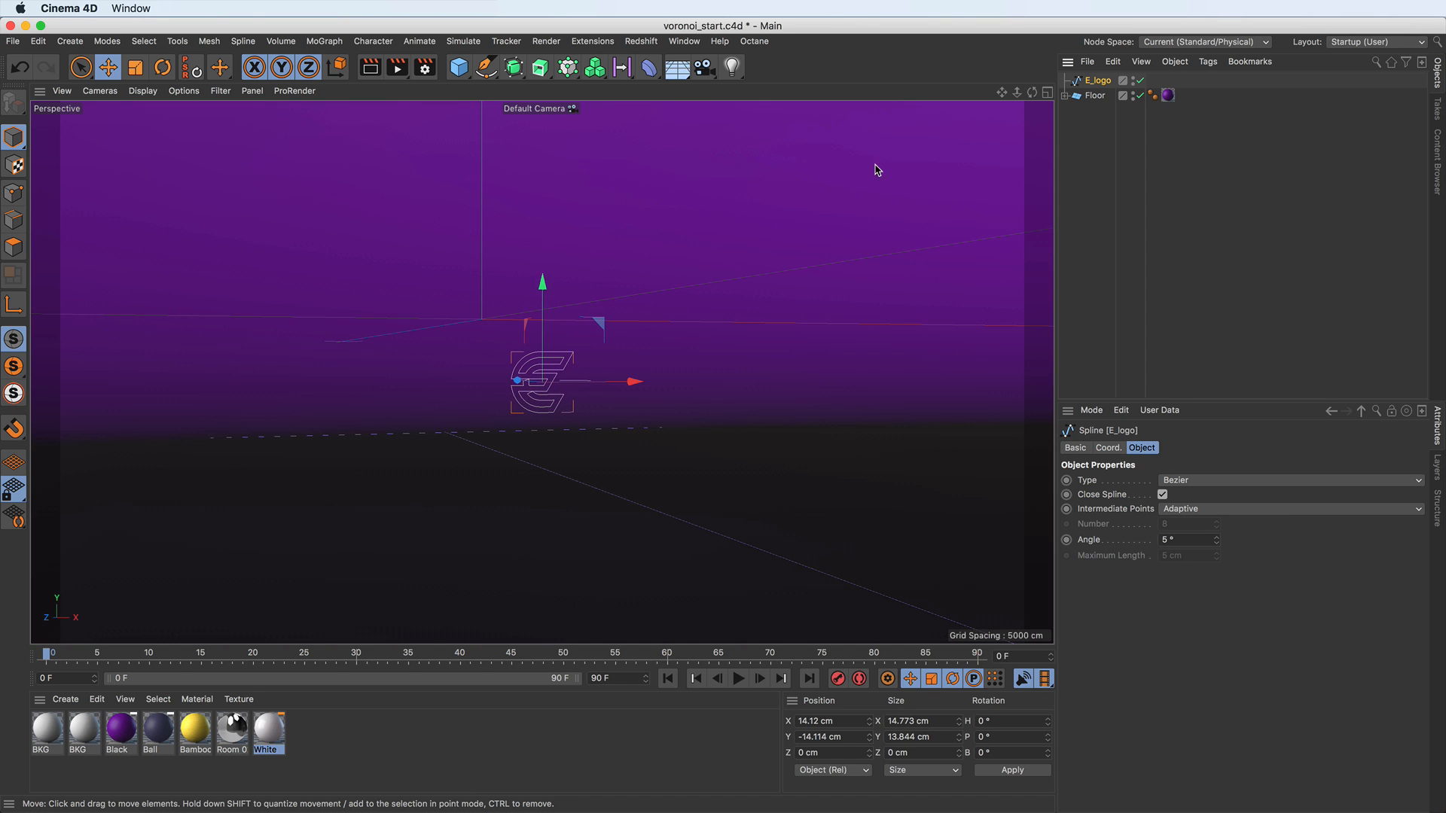
Reset the E_logo spline's position to the world origin and scale it up uniformly to about 82 by 77 cm.
{"action": "left_click", "coordinate": [192, 75]}
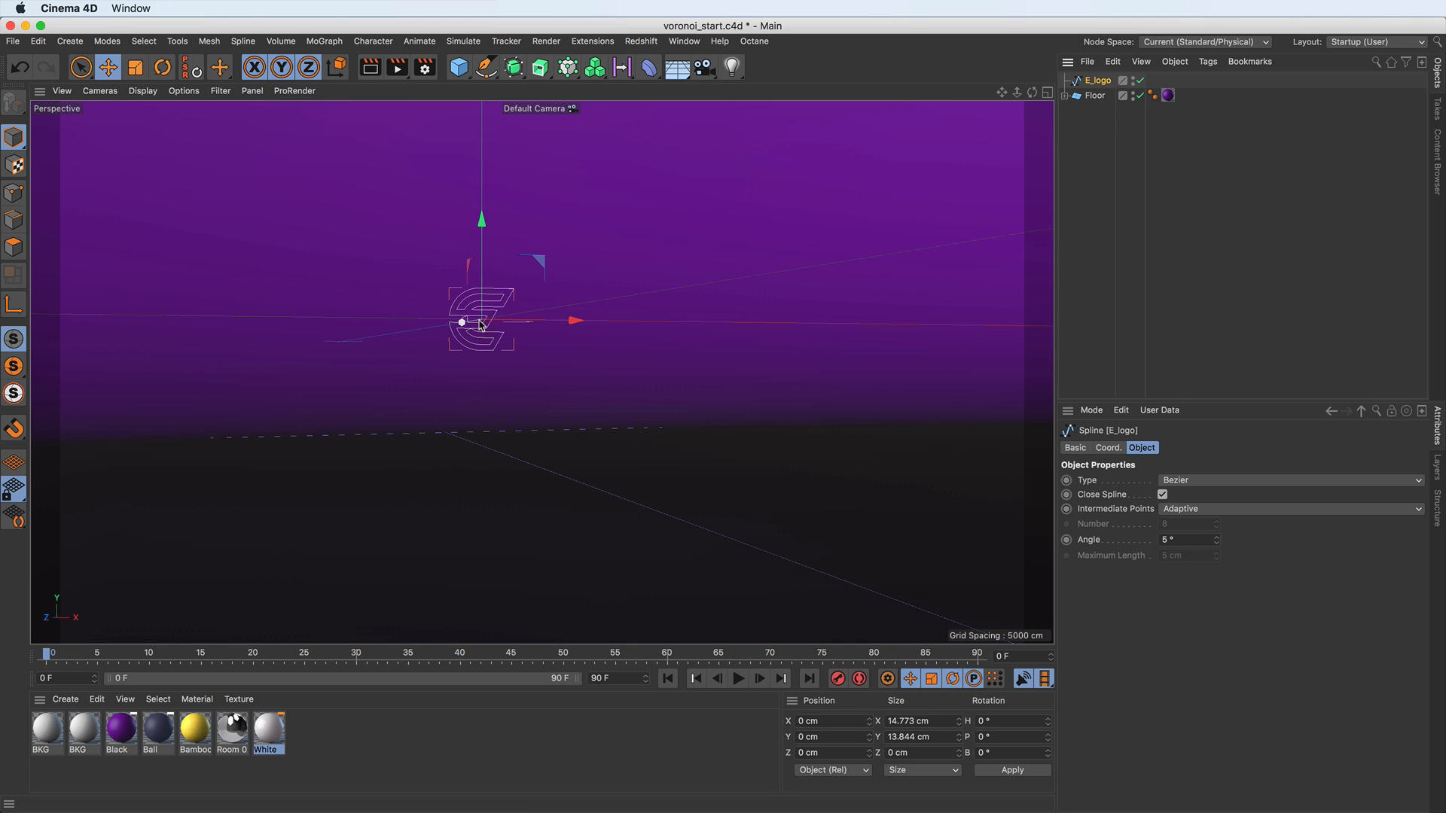
{"action": "left_click_drag", "start_coordinate": [1001, 94], "coordinate": [957, 118]}
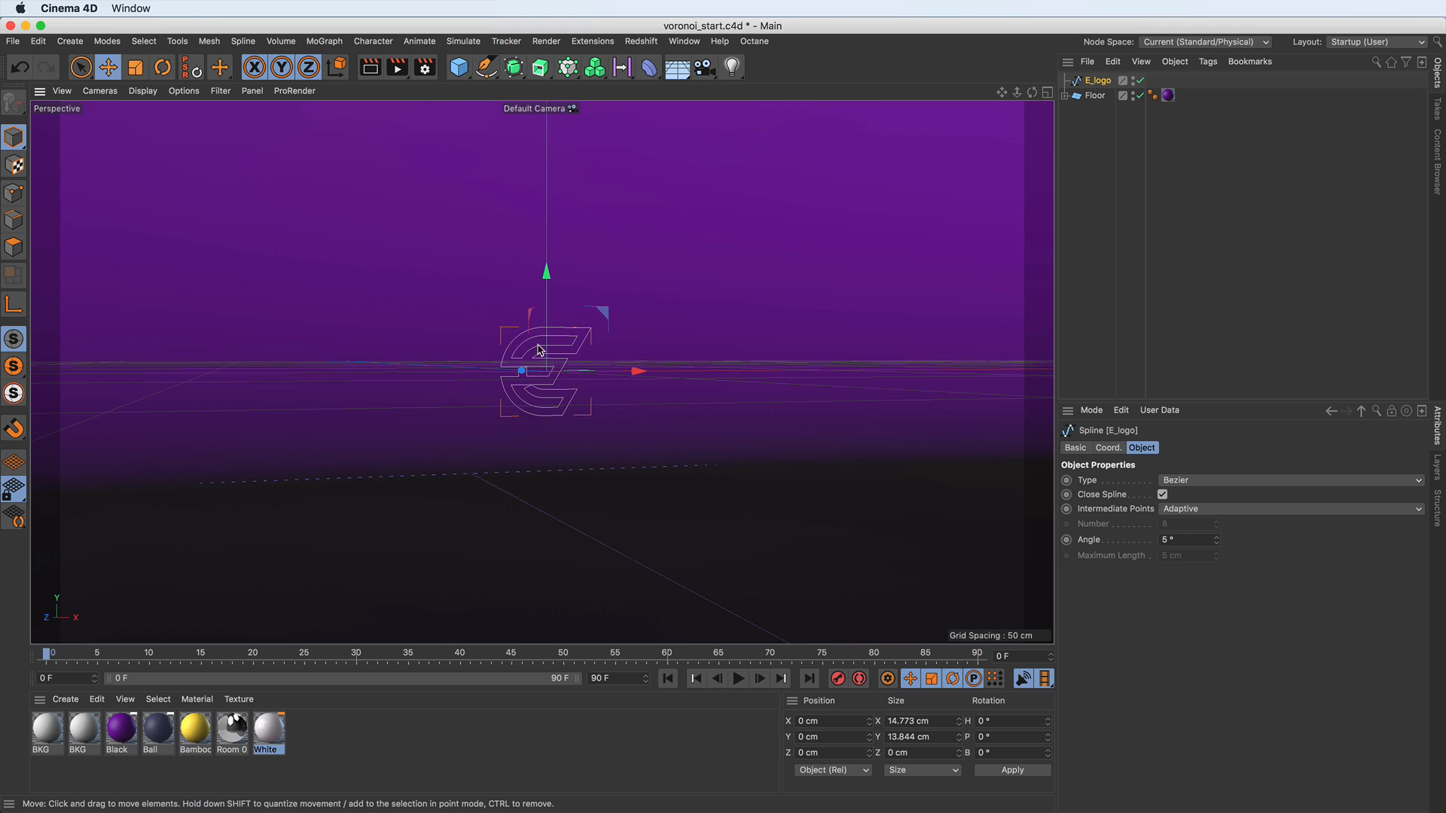
{"action": "key", "text": "t"}
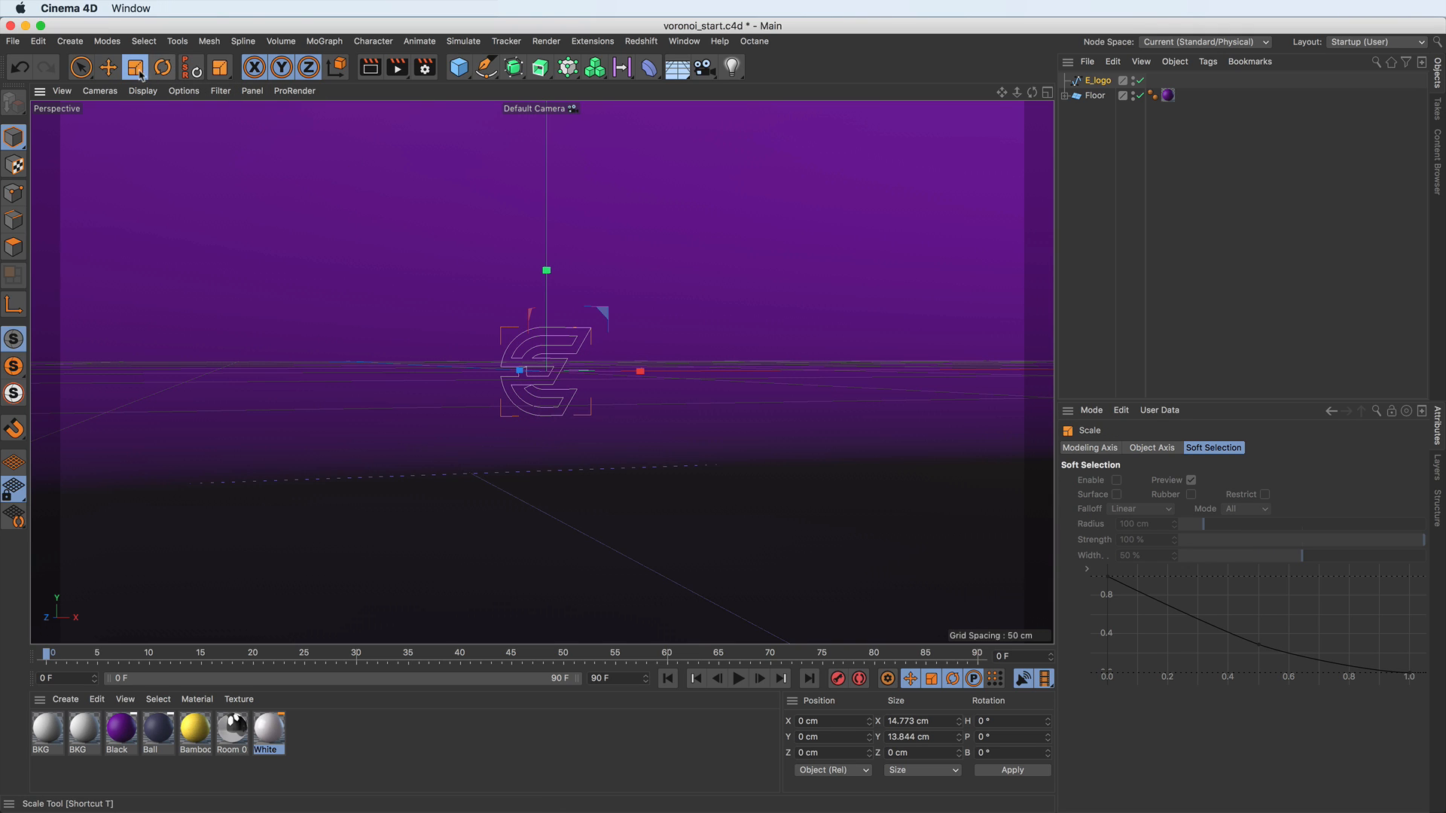
{"action": "left_click_drag", "start_coordinate": [348, 446], "coordinate": [826, 242]}
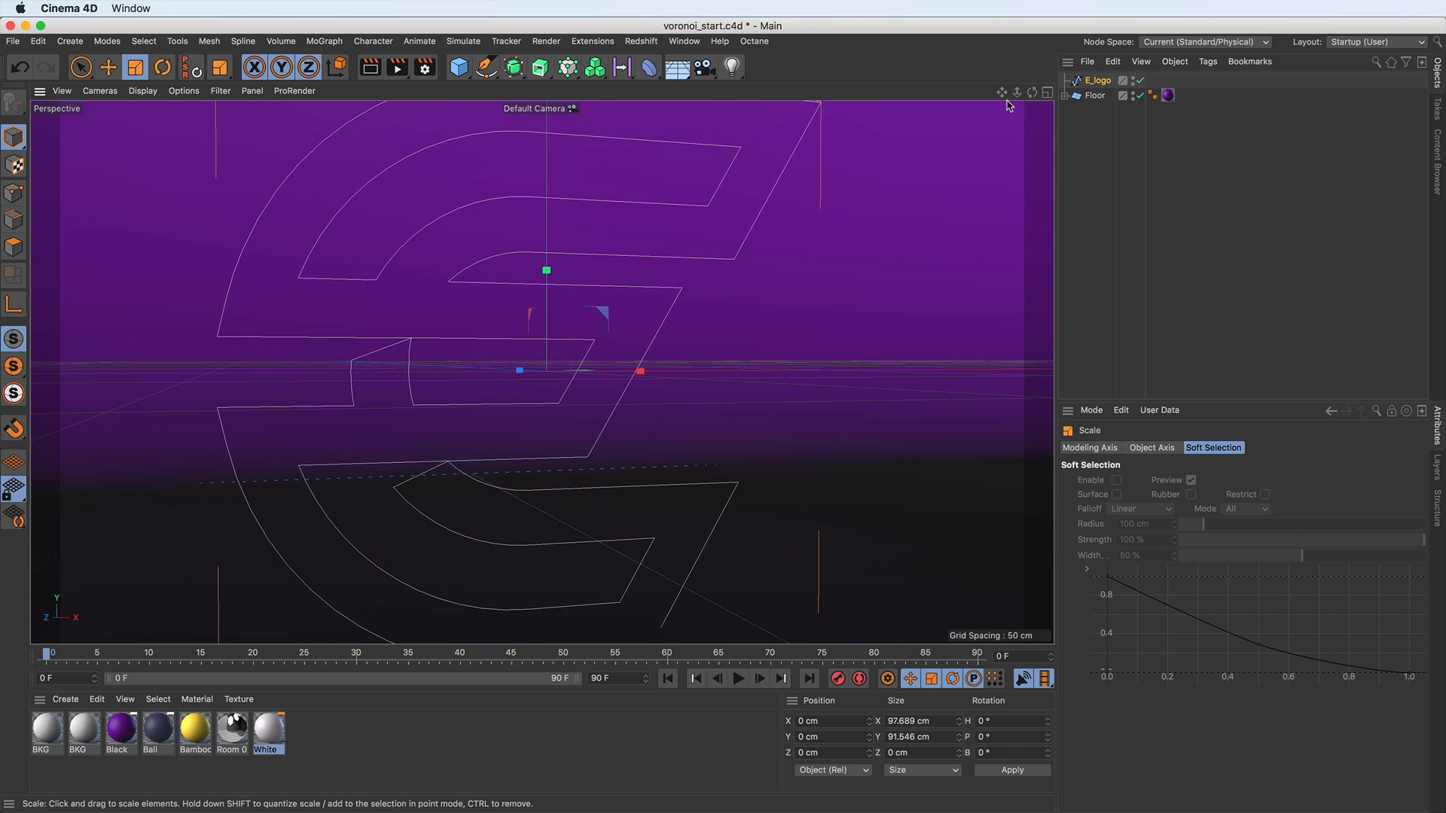
{"action": "left_click_drag", "start_coordinate": [1017, 92], "coordinate": [894, 132]}
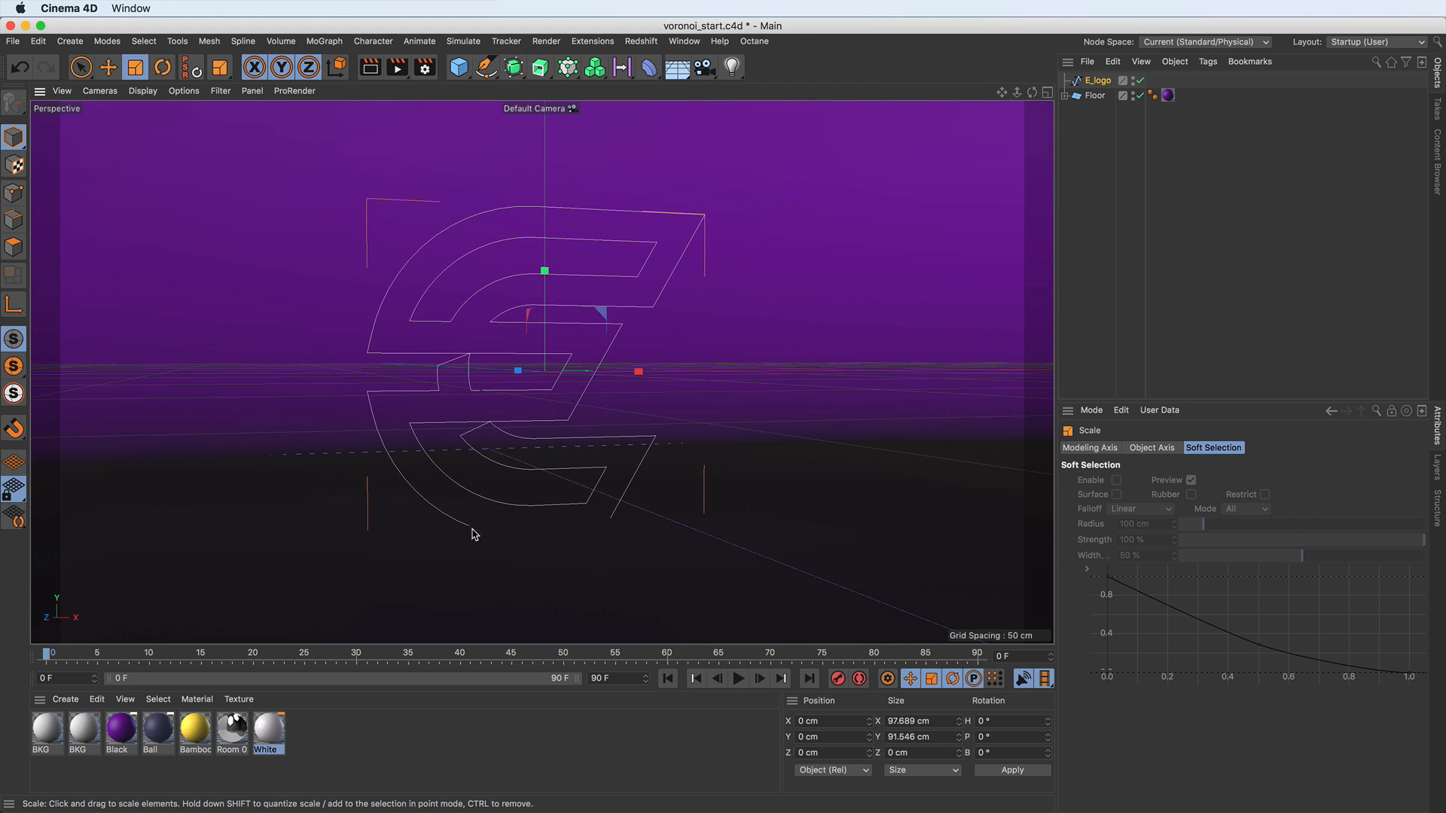
{"action": "left_click_drag", "start_coordinate": [829, 252], "coordinate": [753, 294]}
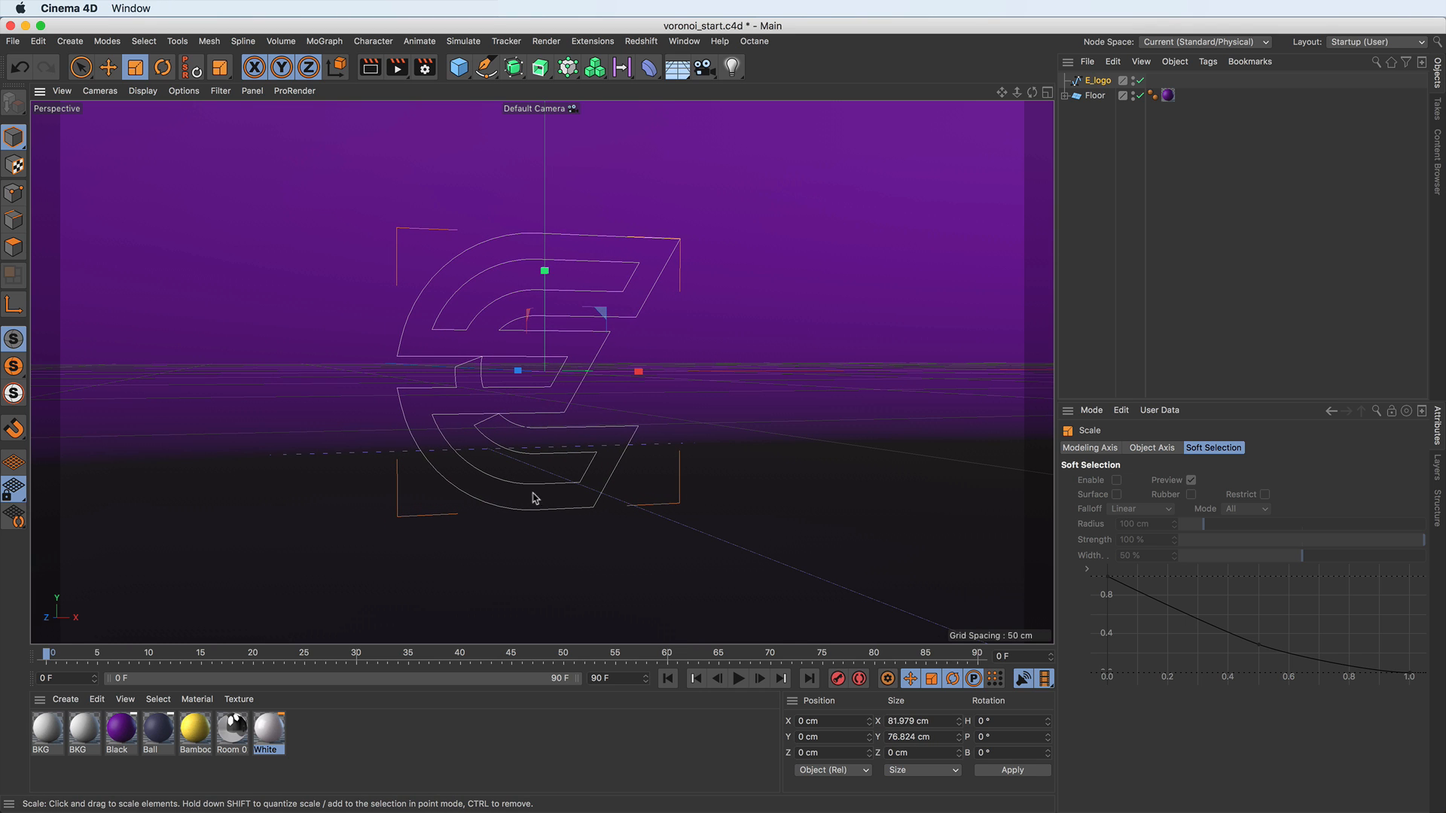
Add an Extrude generator and make the E_logo spline its child.
{"action": "left_click_drag", "start_coordinate": [1032, 92], "coordinate": [1032, 100]}
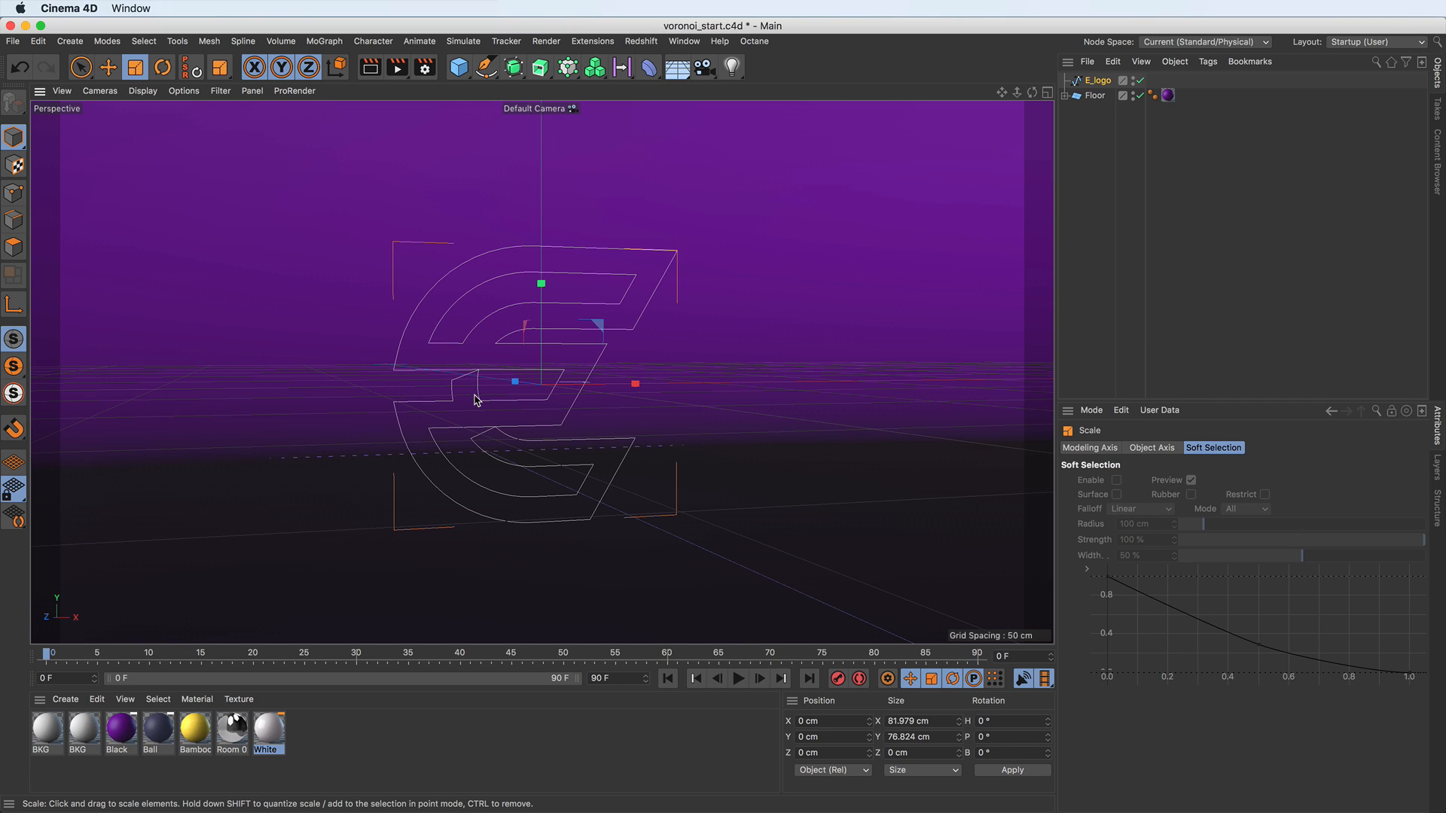
{"action": "left_click", "coordinate": [546, 70]}
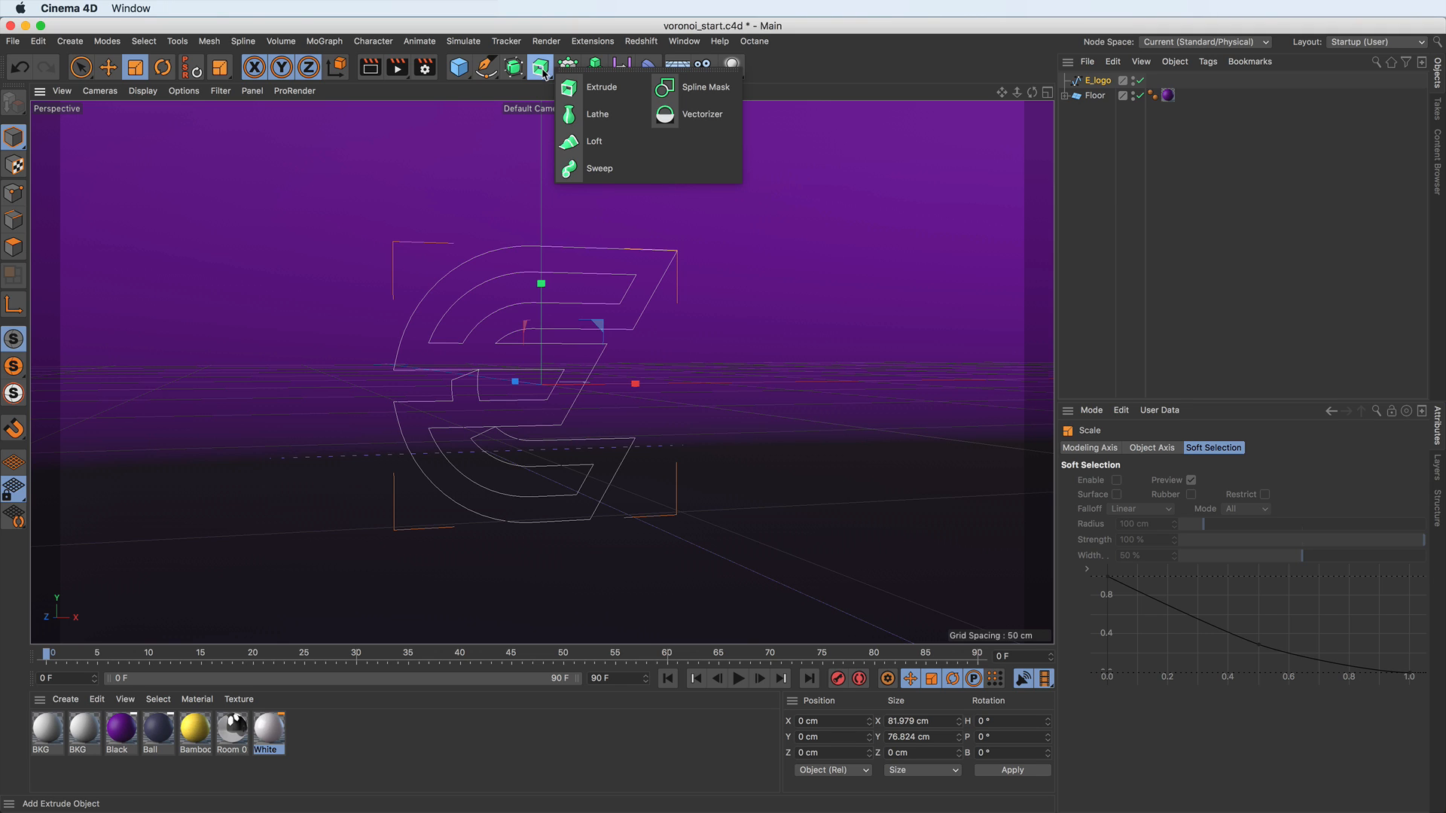
{"action": "left_click", "coordinate": [633, 96]}
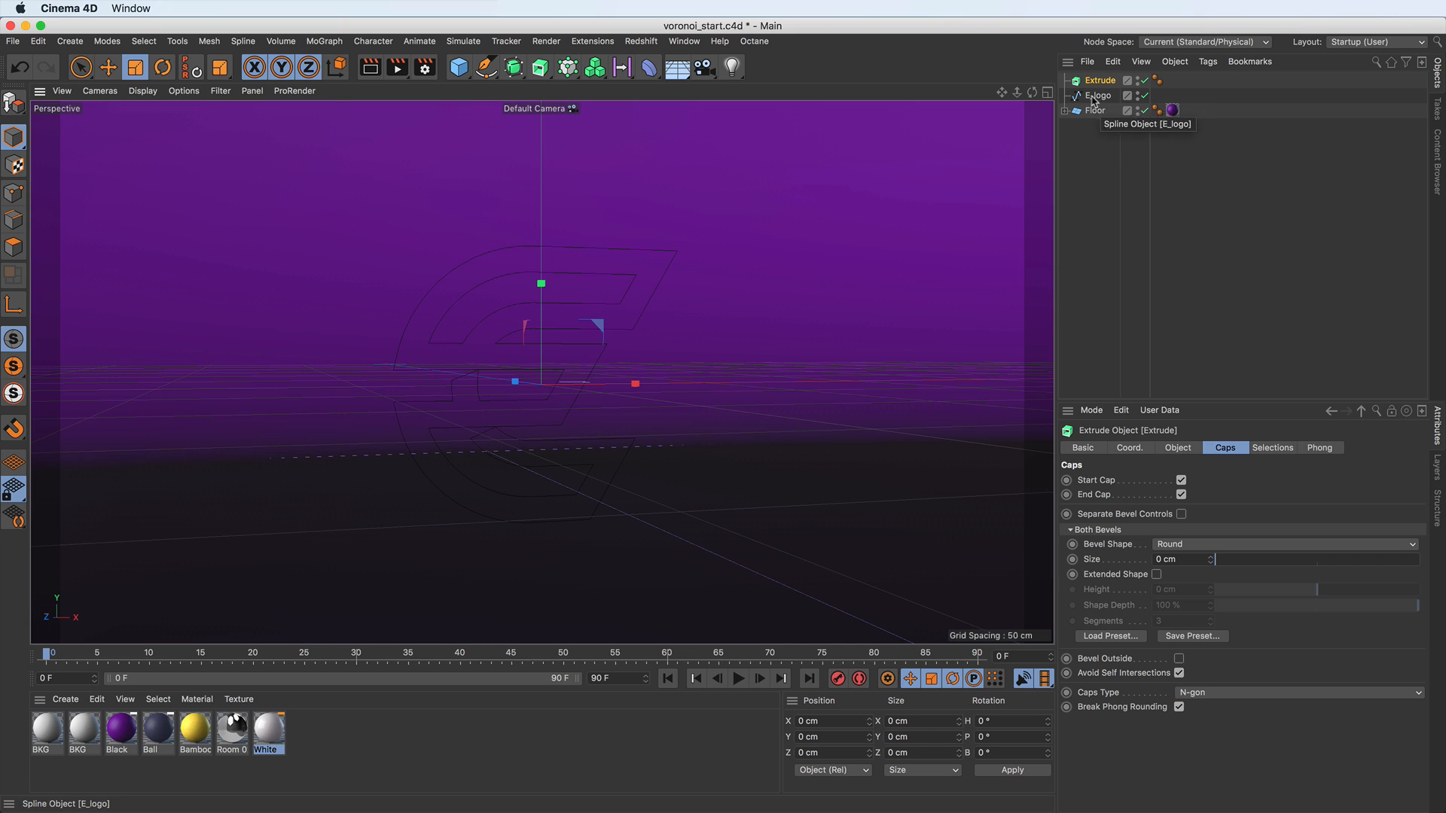
{"action": "left_click", "coordinate": [1096, 98]}
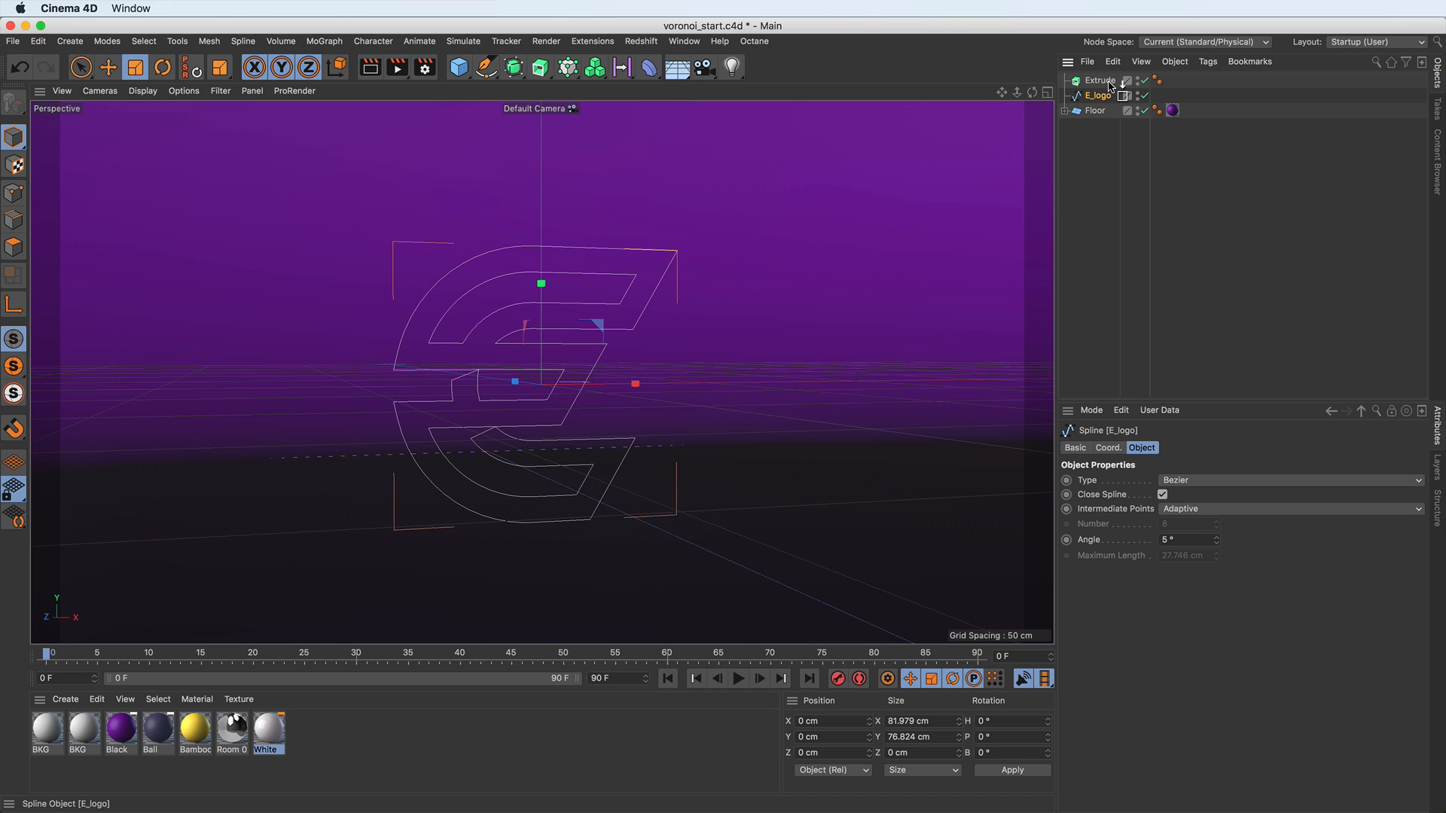
{"action": "left_click_drag", "start_coordinate": [1110, 85], "coordinate": [1121, 82]}
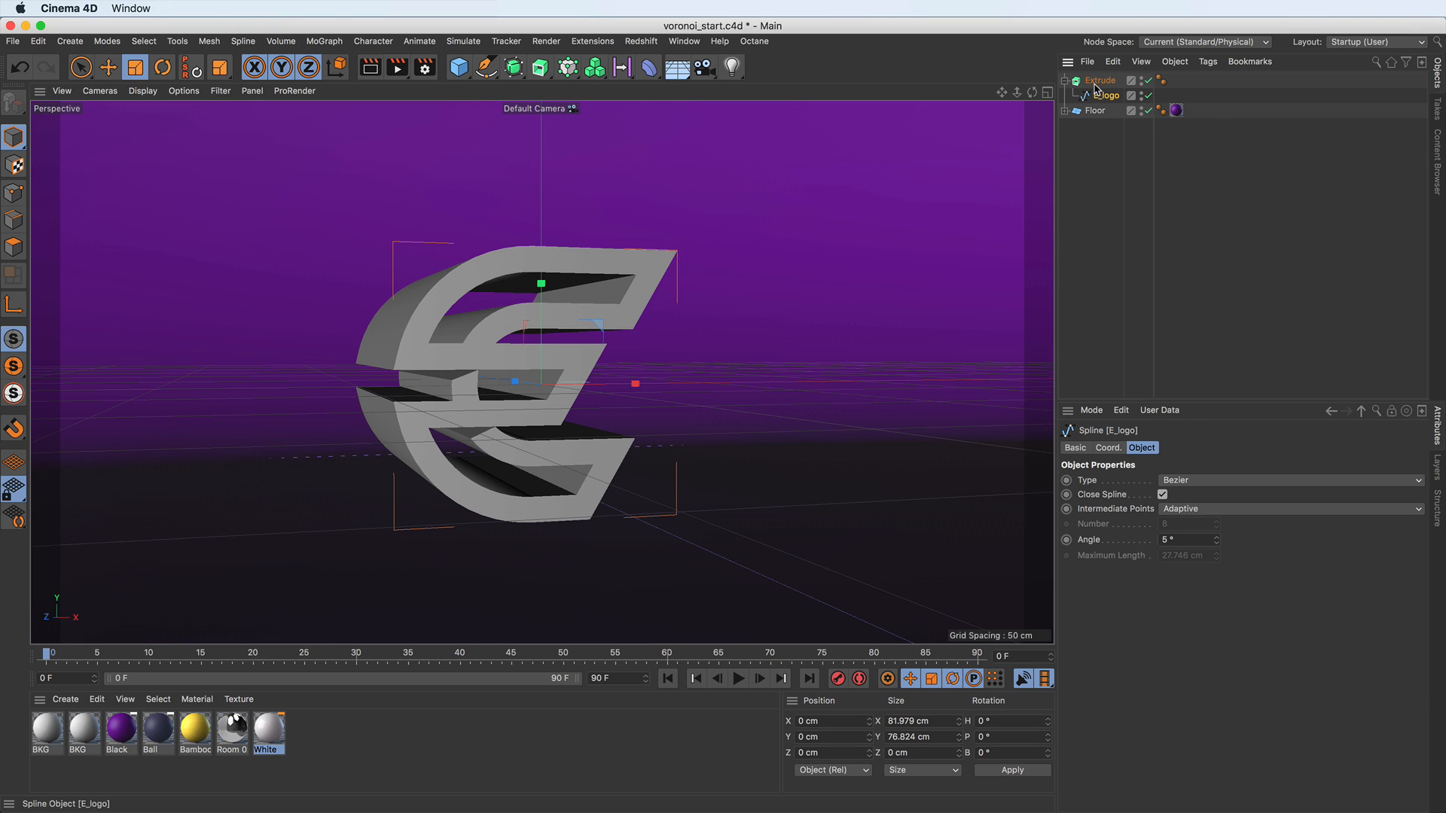
Render a preview of the extruded logo in the viewport to check its lighting and depth.
{"action": "left_click", "coordinate": [1107, 81]}
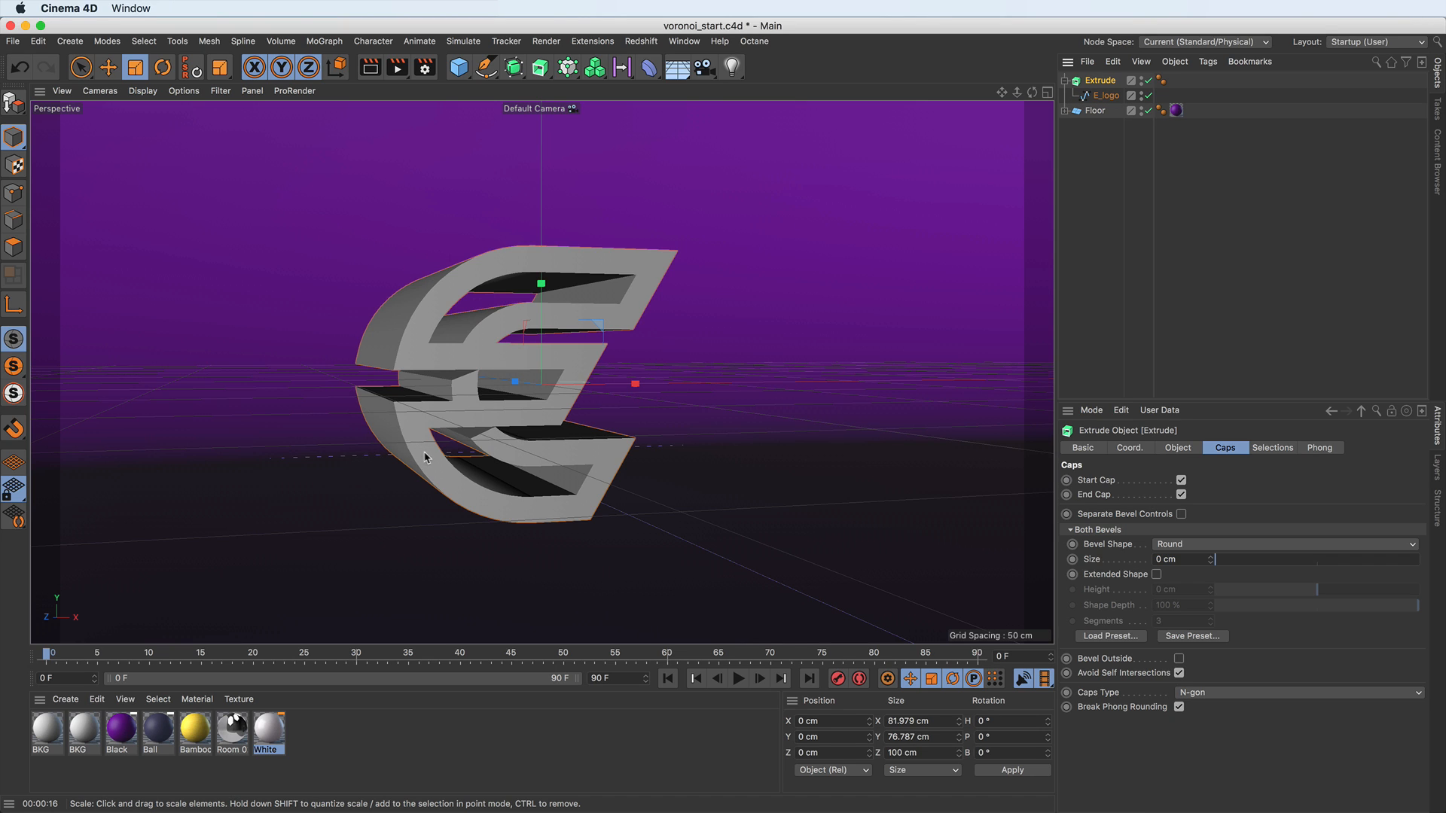
{"action": "left_click", "coordinate": [371, 69]}
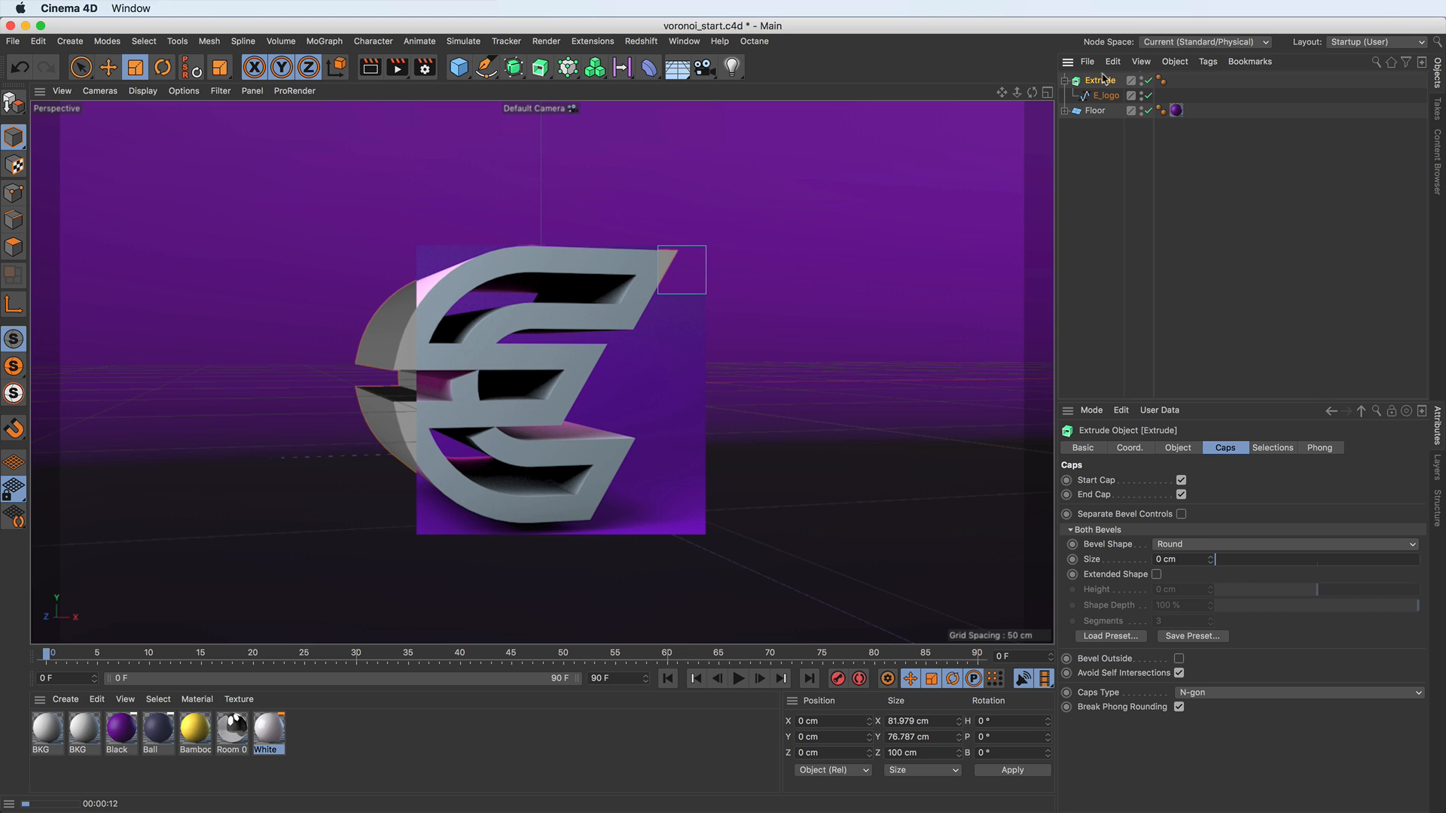
{"action": "left_click", "coordinate": [1069, 223]}
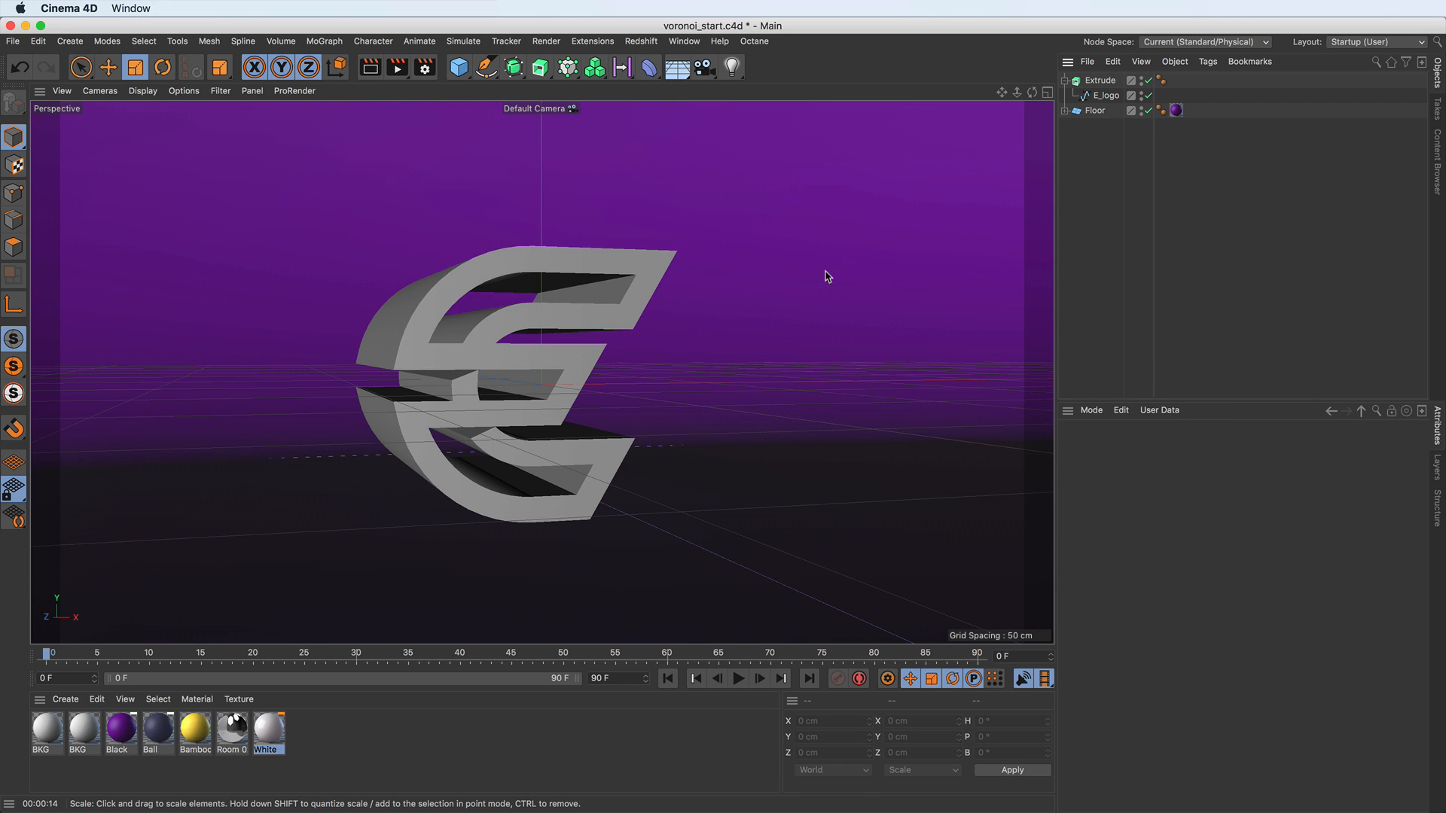
Reduce the Extrude object's offset to 20 cm to make the logo thinner.
{"action": "left_click", "coordinate": [1101, 81]}
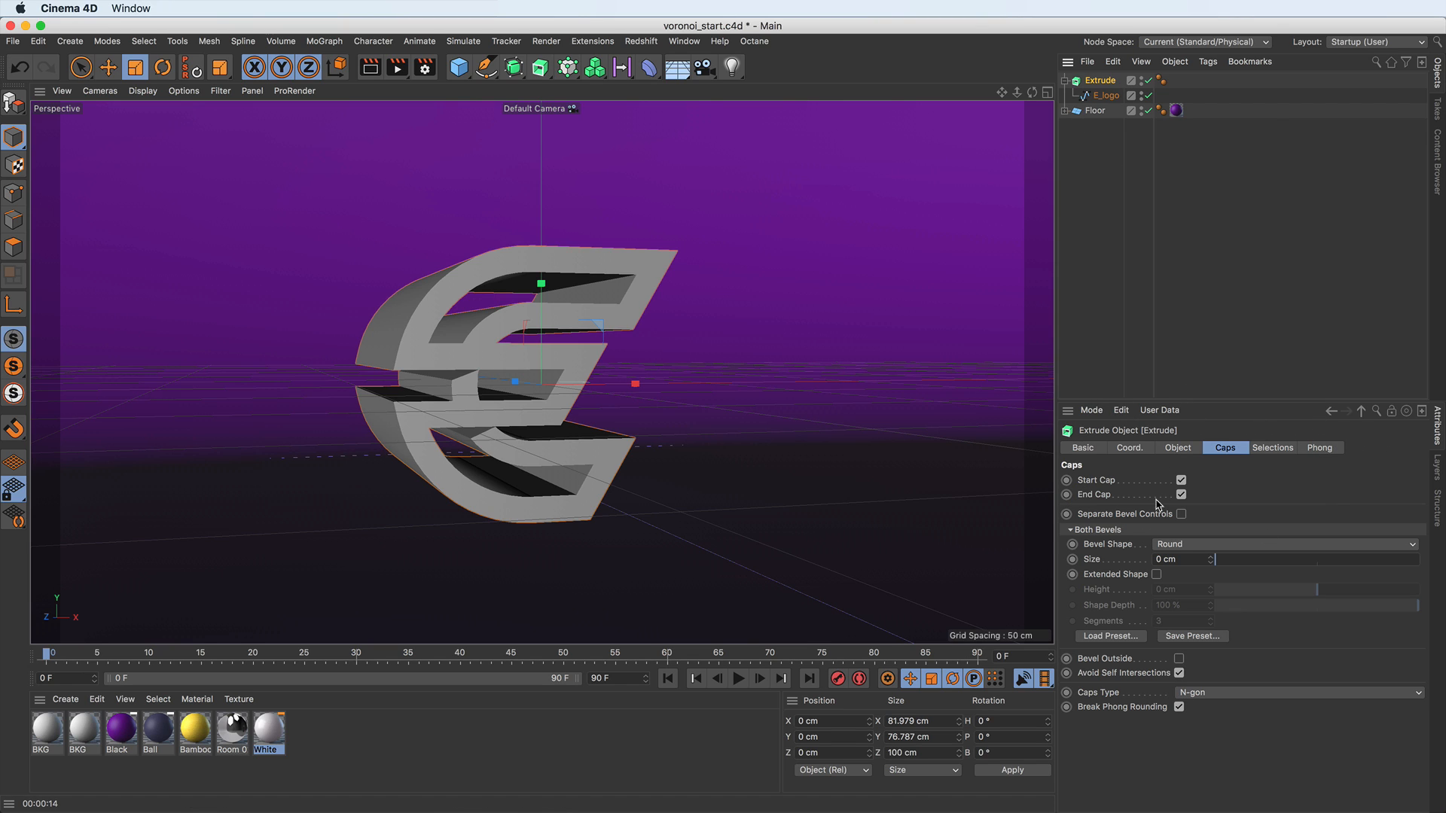
{"action": "left_click", "coordinate": [1176, 450]}
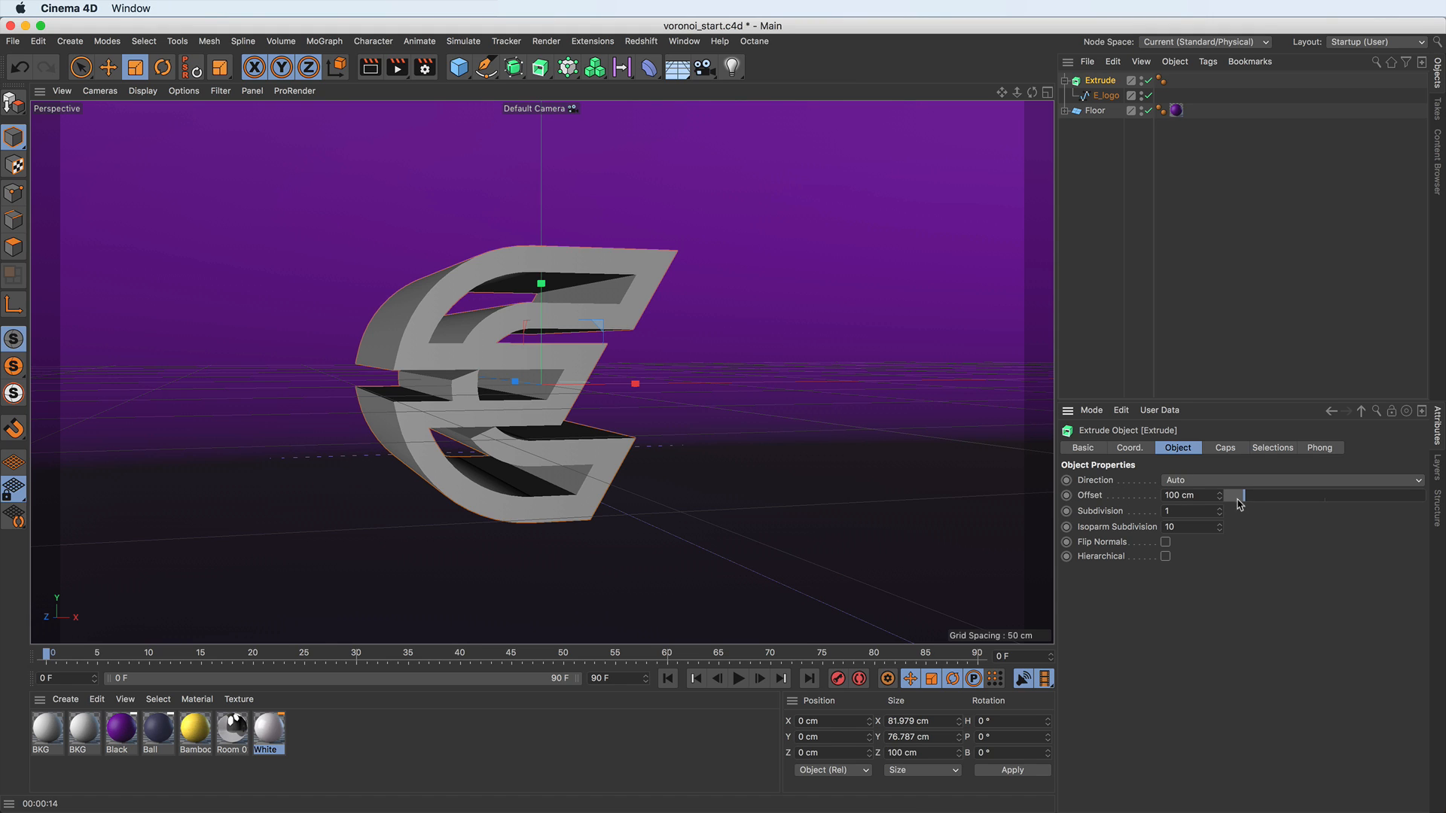
{"action": "left_click_drag", "start_coordinate": [1243, 501], "coordinate": [1195, 487]}
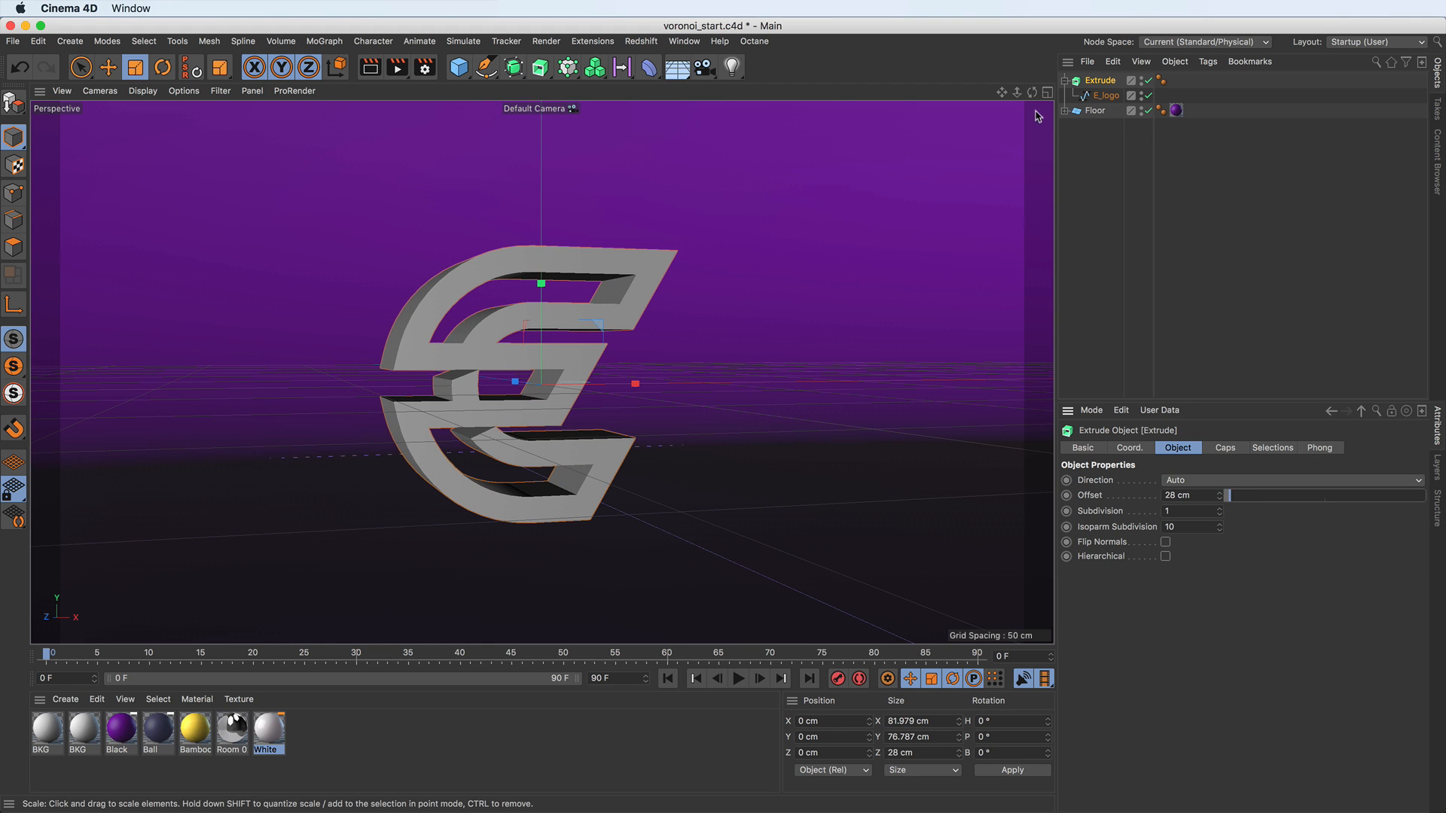
{"action": "mouse_move", "coordinate": [1031, 92]}
{"action": "left_mouse_down"}
{"action": "mouse_move", "coordinate": [1079, 95]}
{"action": "mouse_move", "coordinate": [910, 100]}
{"action": "mouse_move", "coordinate": [1055, 103]}
{"action": "left_mouse_up"}
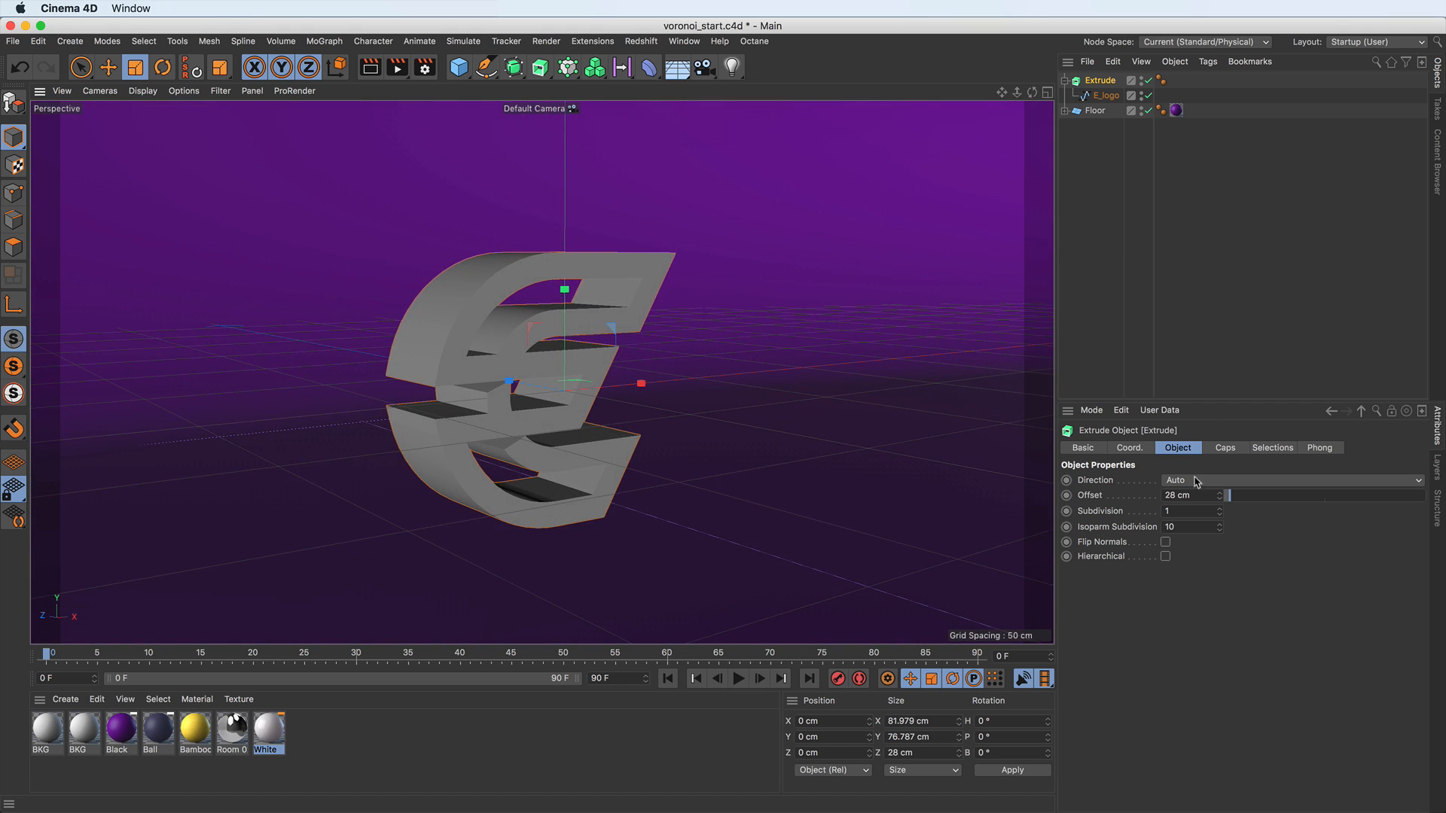
{"action": "left_click_drag", "start_coordinate": [1218, 496], "coordinate": [1053, 488]}
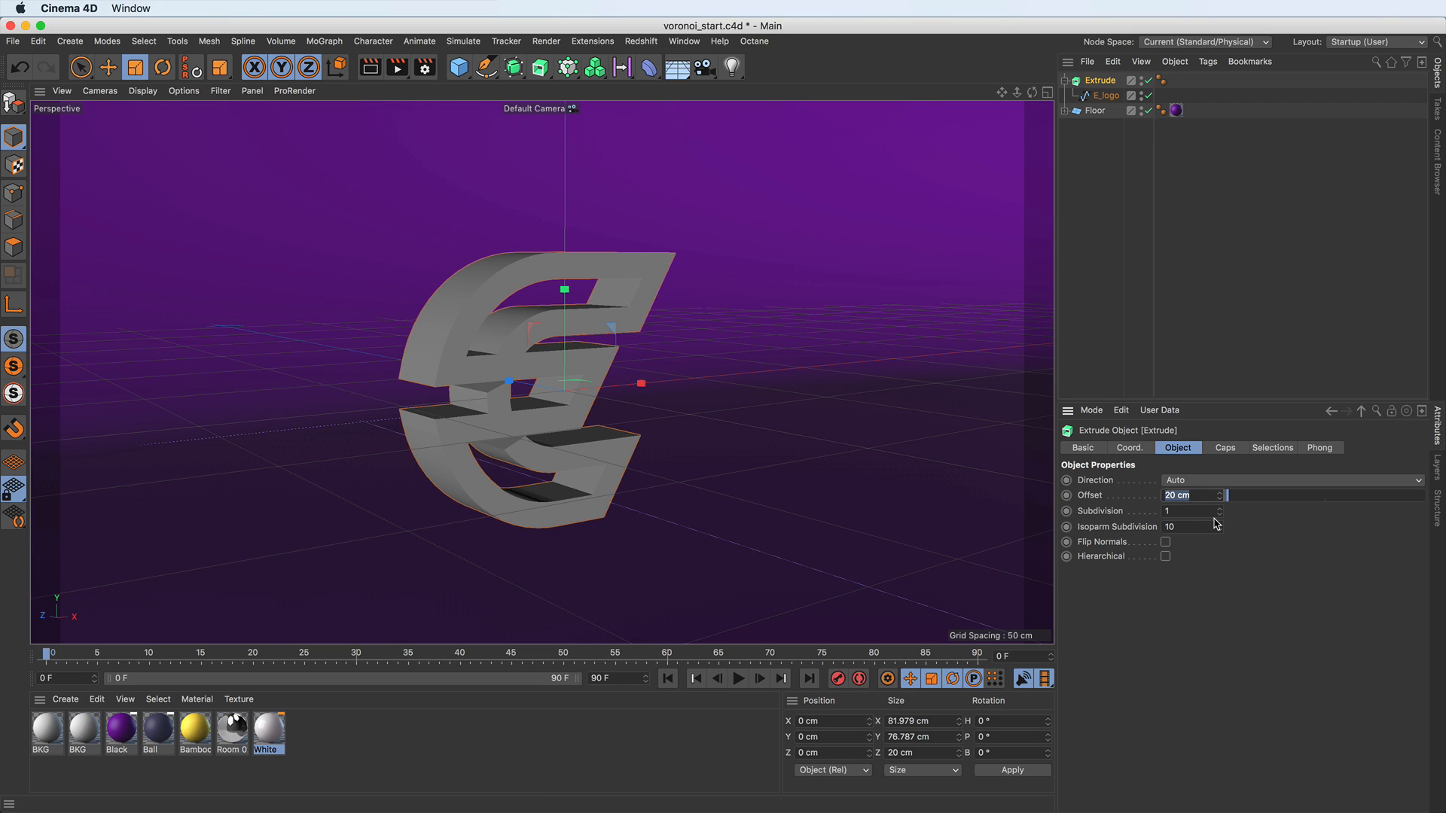
Set the Extrude object's offset to 22 cm and give its caps a 0.2 cm round bevel.
{"action": "type", "text": "22"}
{"action": "key", "text": "Return"}
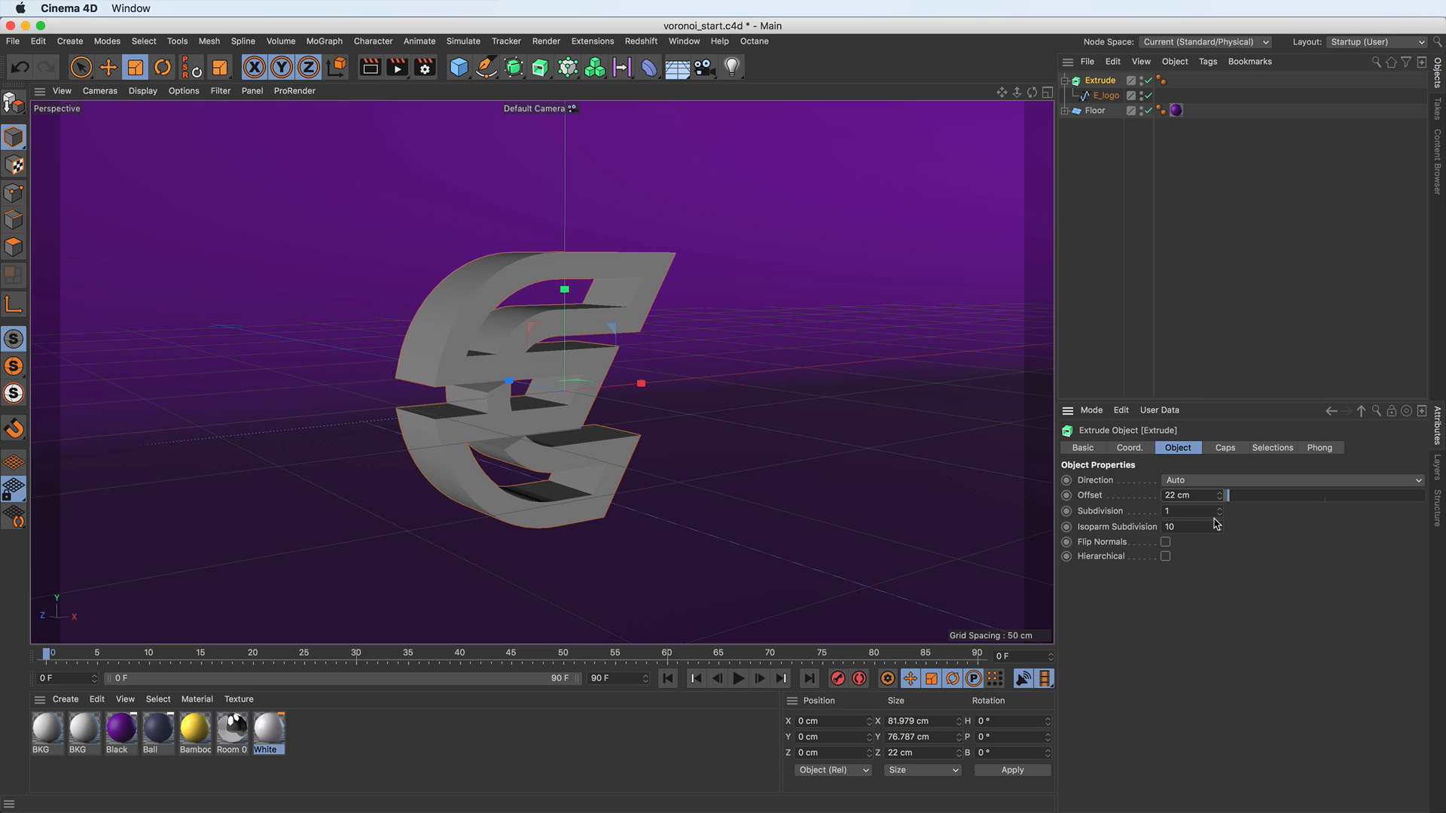
{"action": "left_click", "coordinate": [1226, 449]}
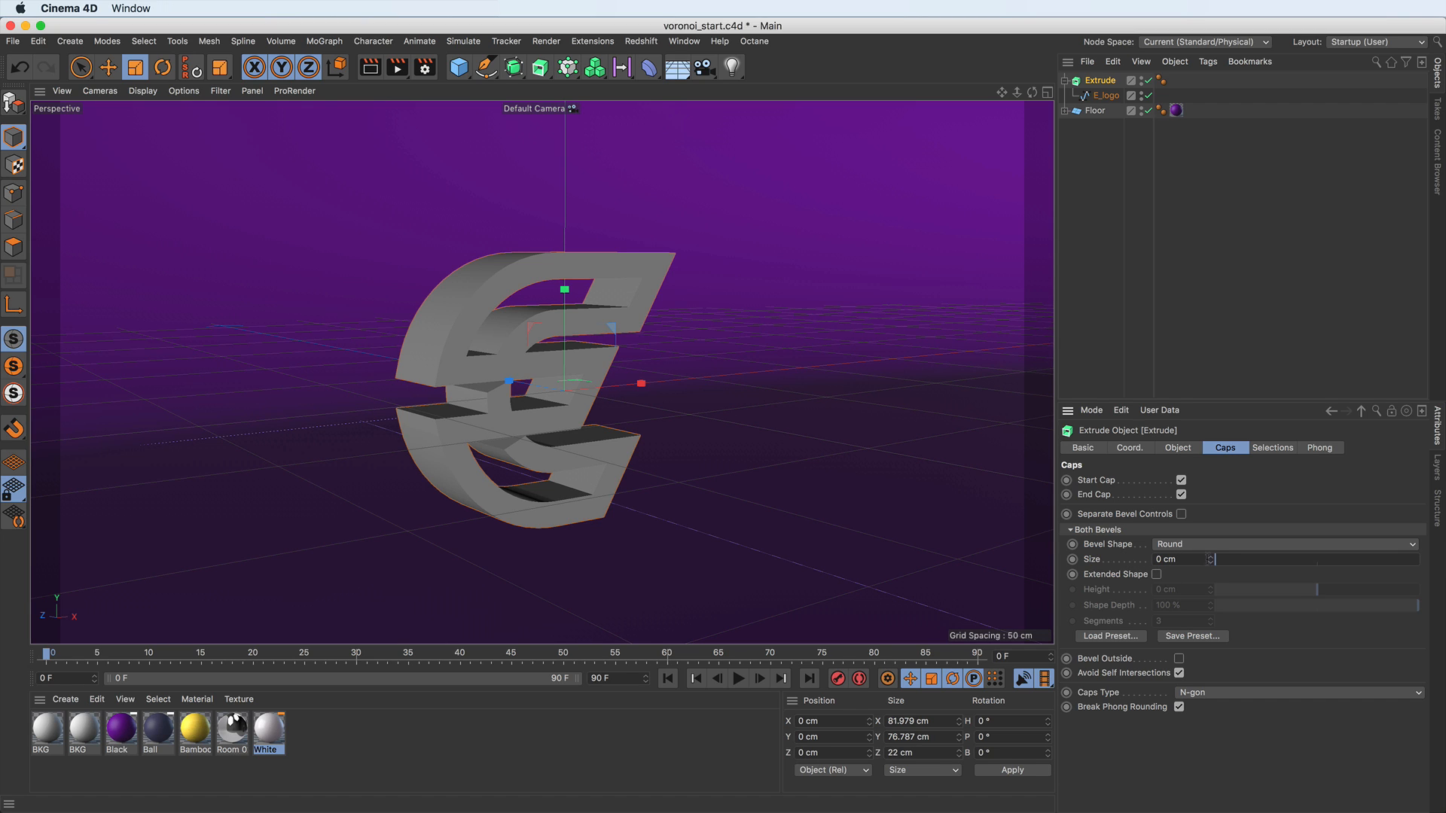
{"action": "left_click", "coordinate": [1210, 557]}
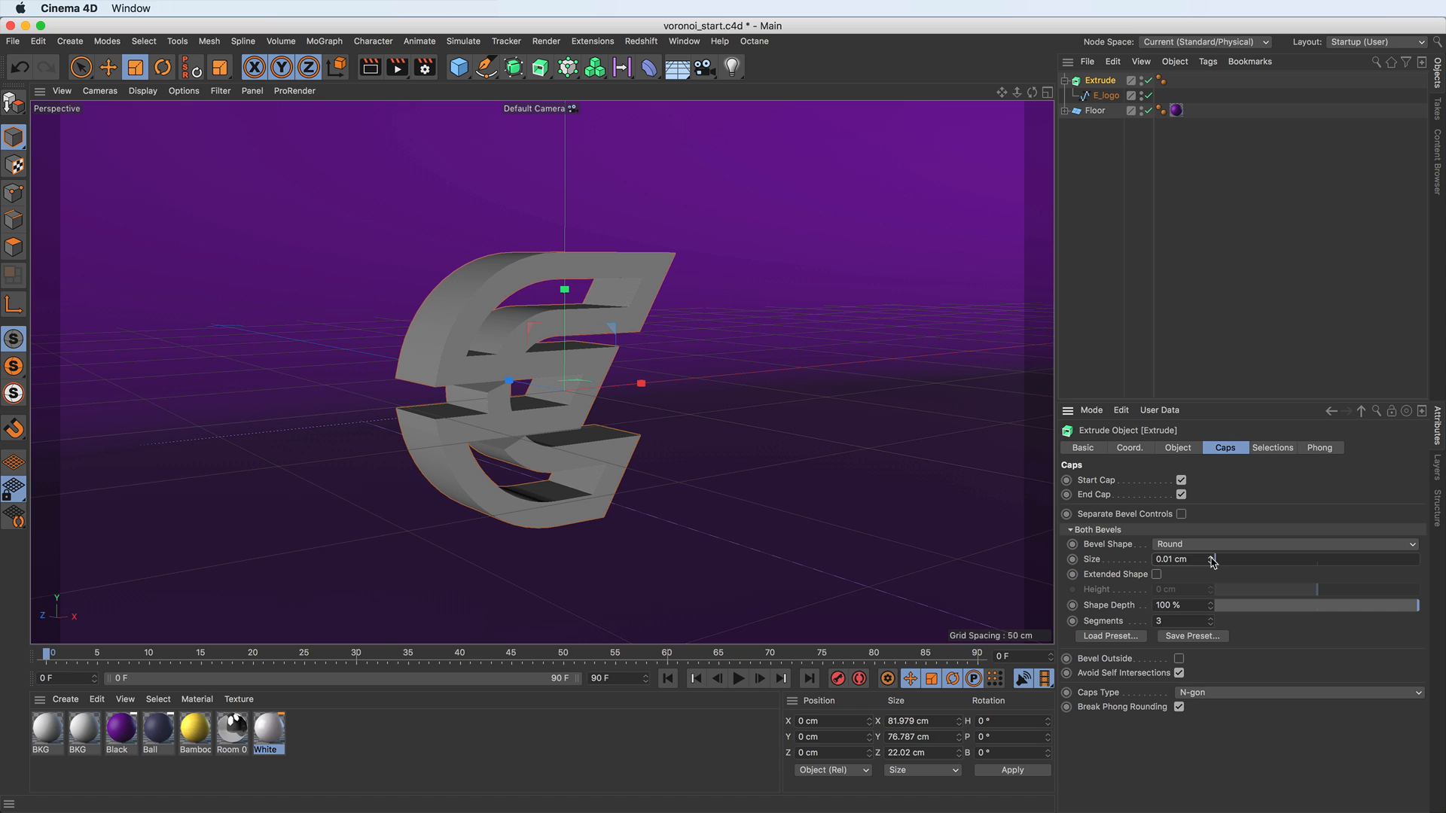
{"action": "left_click_drag", "start_coordinate": [1211, 561], "coordinate": [1216, 559]}
Apply the White material to the Extrude object and reselect the object.
{"action": "left_click_drag", "start_coordinate": [269, 741], "coordinate": [1099, 84]}
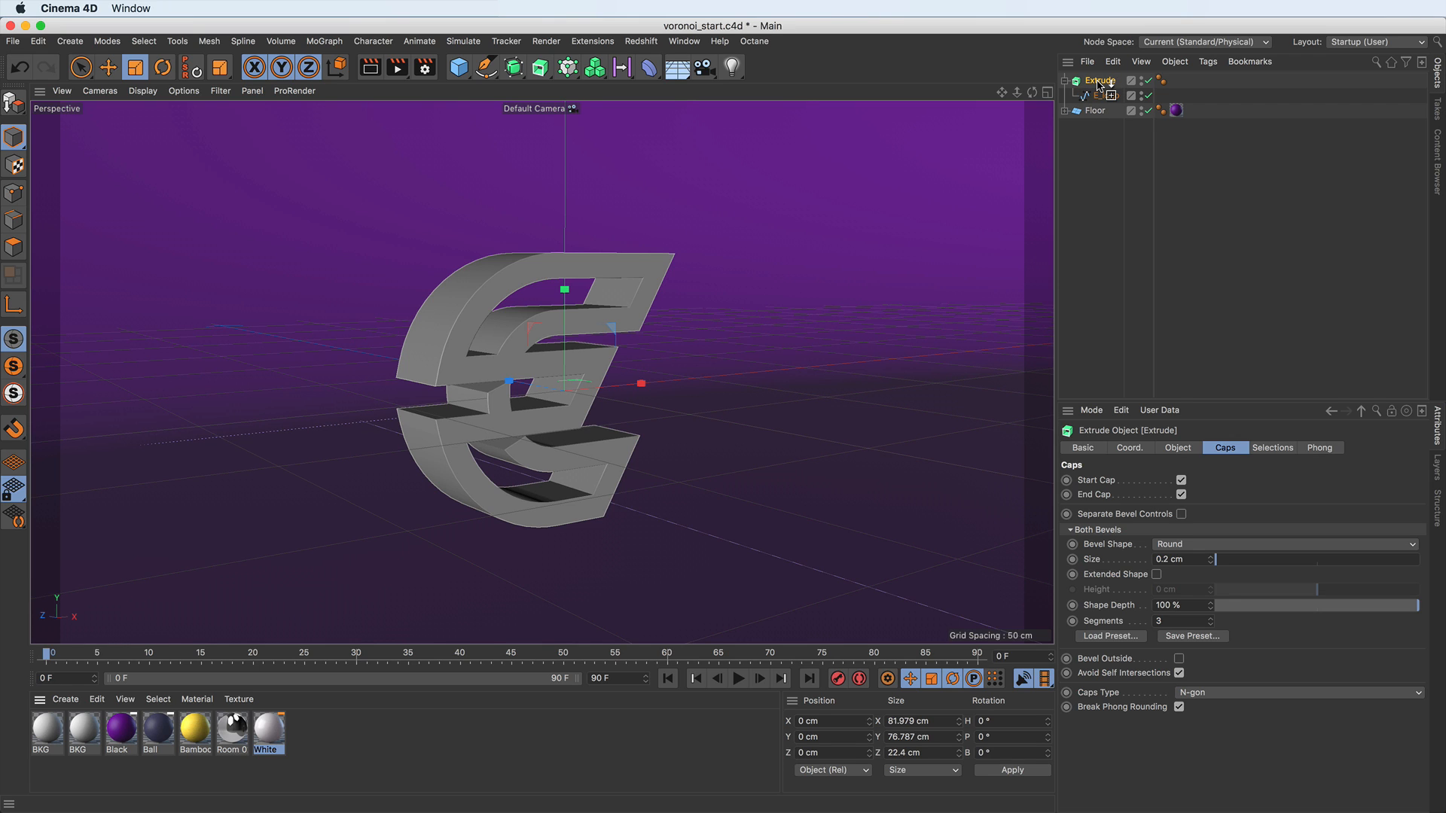
{"action": "left_click_drag", "start_coordinate": [1100, 86], "coordinate": [471, 315]}
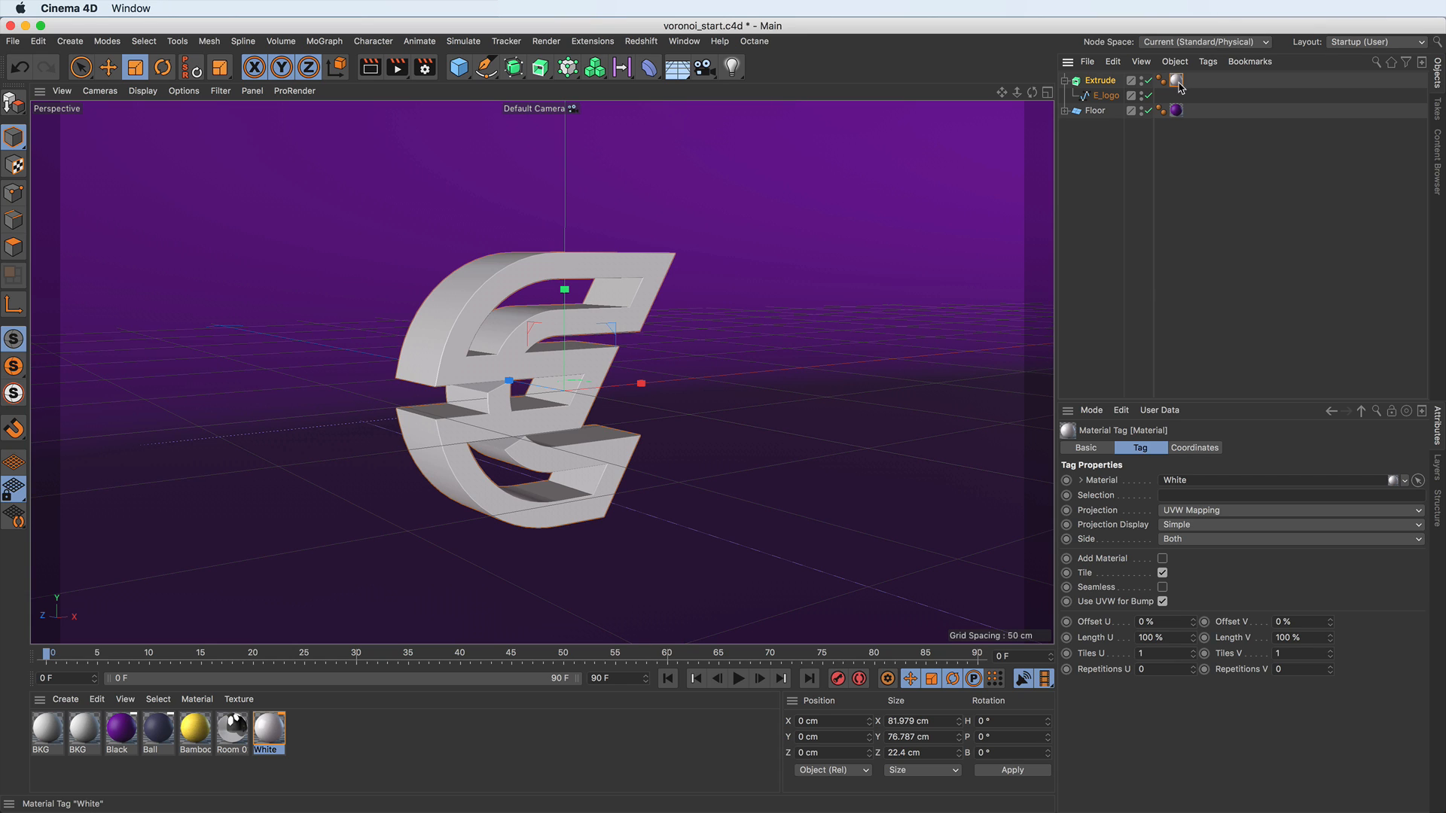
{"action": "left_click", "coordinate": [1101, 81]}
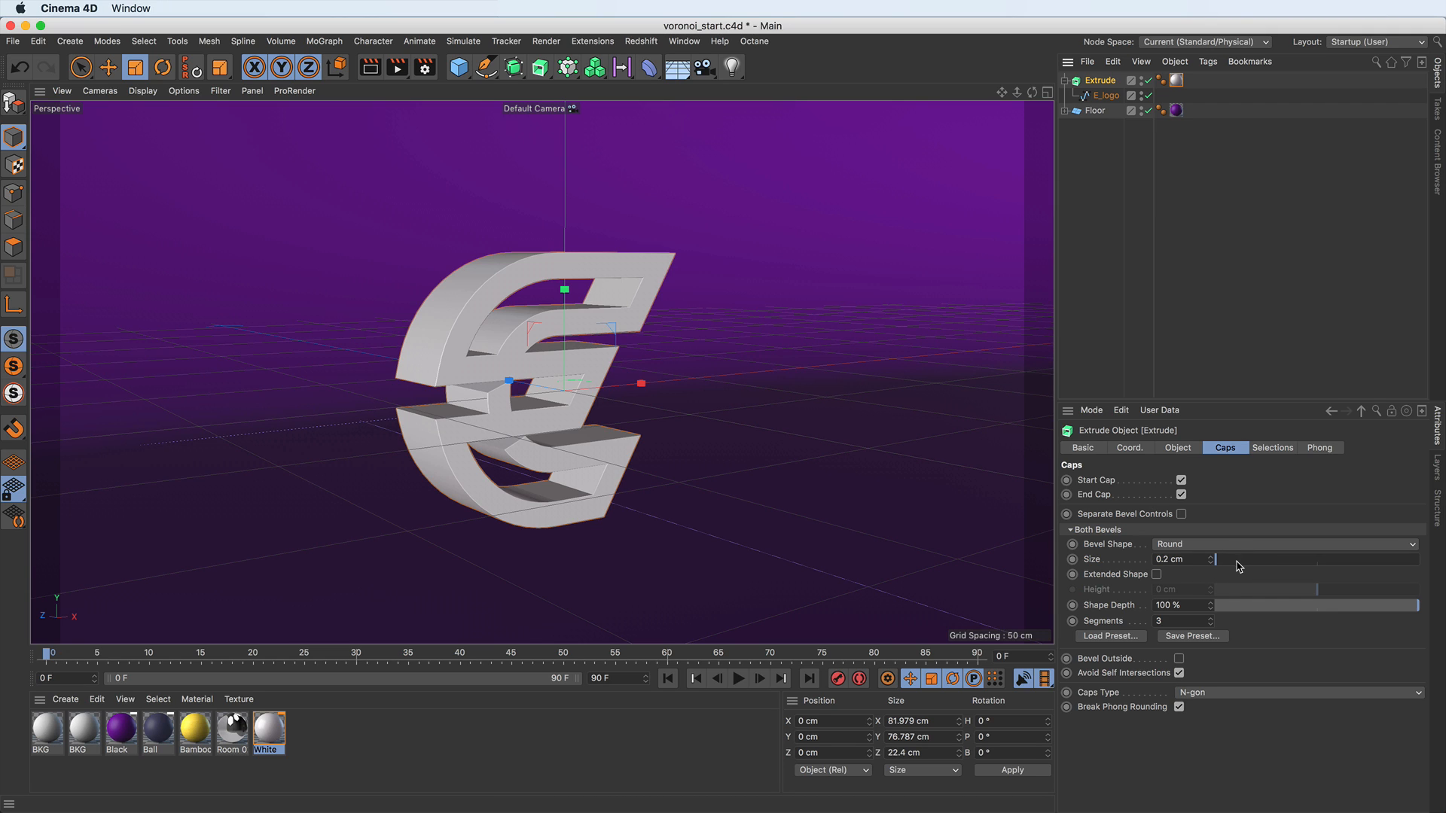
Try a large 7.17 cm cap bevel on the Extrude object with a shape depth of 0%.
{"action": "left_click_drag", "start_coordinate": [1239, 566], "coordinate": [1199, 646]}
{"action": "mouse_move", "coordinate": [1231, 563]}
{"action": "left_mouse_down"}
{"action": "mouse_move", "coordinate": [1242, 566]}
{"action": "mouse_move", "coordinate": [1228, 567]}
{"action": "left_mouse_up"}
{"action": "left_click_drag", "start_coordinate": [1229, 563], "coordinate": [1230, 565]}
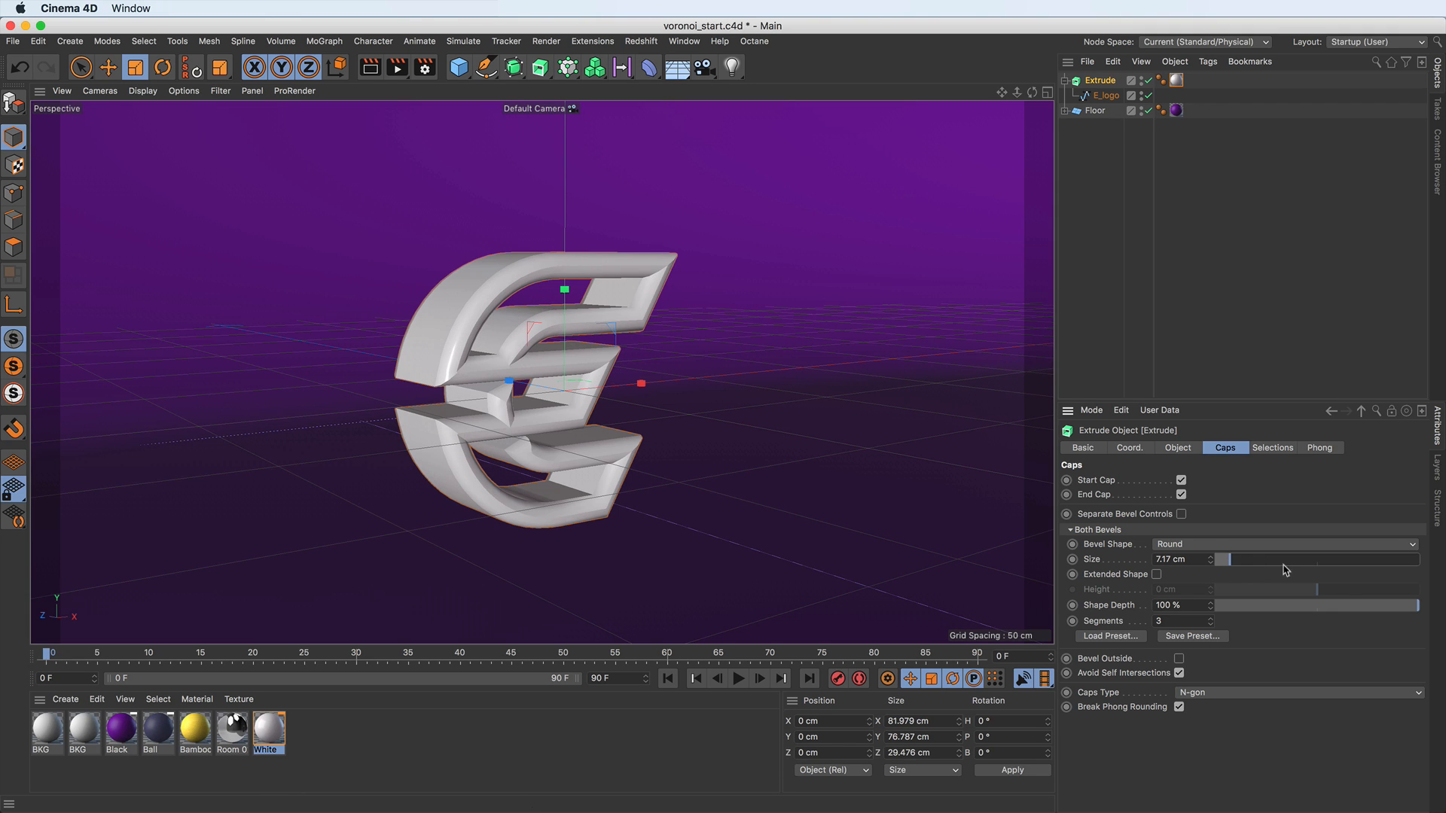
{"action": "left_click_drag", "start_coordinate": [1414, 612], "coordinate": [1318, 610]}
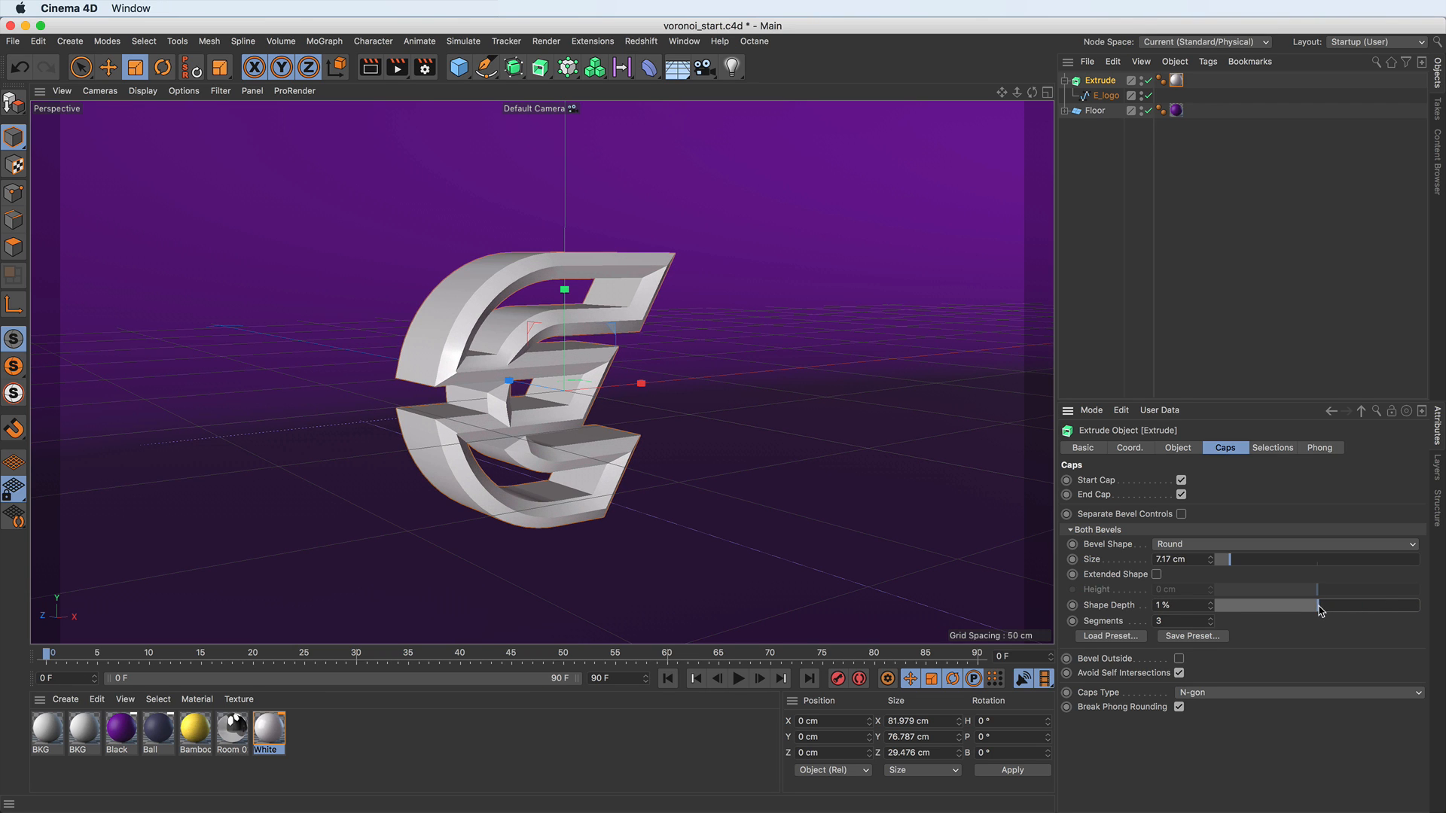
{"action": "left_click", "coordinate": [1210, 608]}
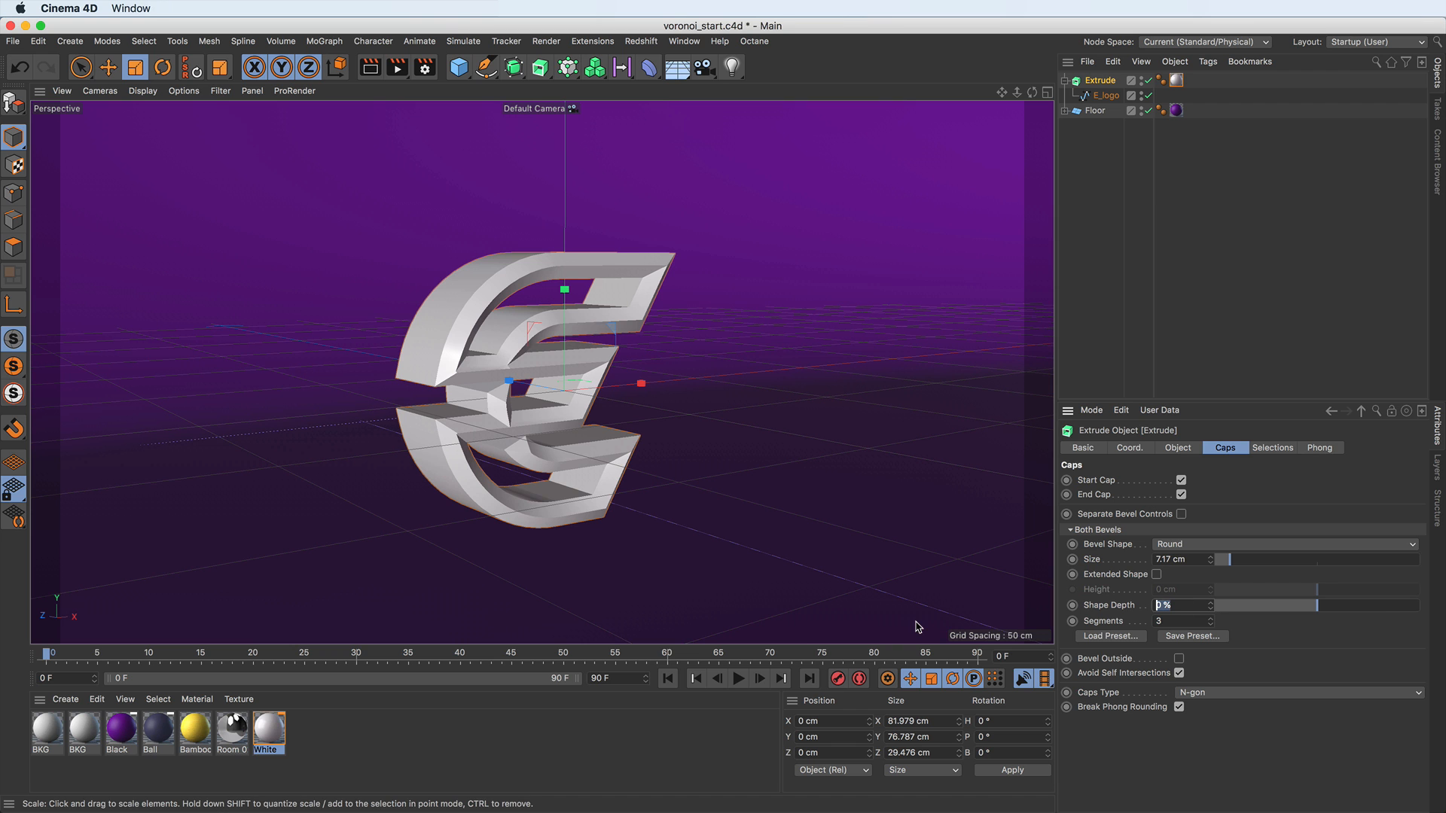
{"action": "type", "text": "0"}
Set the Extrude object's bevel size to 0.3 cm and its shape depth to 100%.
{"action": "mouse_move", "coordinate": [1017, 92]}
{"action": "left_mouse_down"}
{"action": "mouse_move", "coordinate": [1056, 94]}
{"action": "mouse_move", "coordinate": [851, 104]}
{"action": "mouse_move", "coordinate": [1029, 108]}
{"action": "mouse_move", "coordinate": [996, 96]}
{"action": "left_mouse_up"}
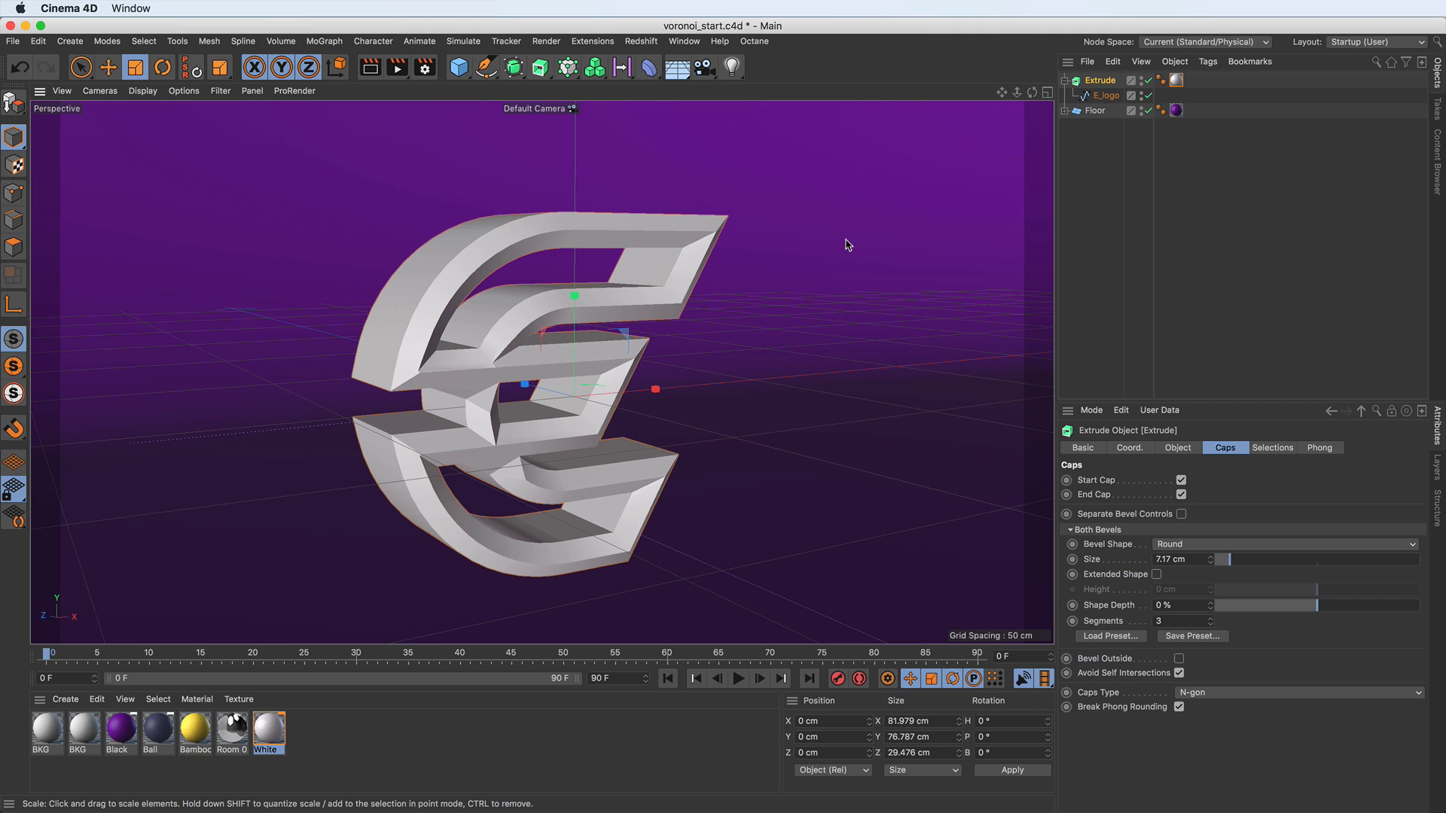
{"action": "left_click", "coordinate": [936, 403]}
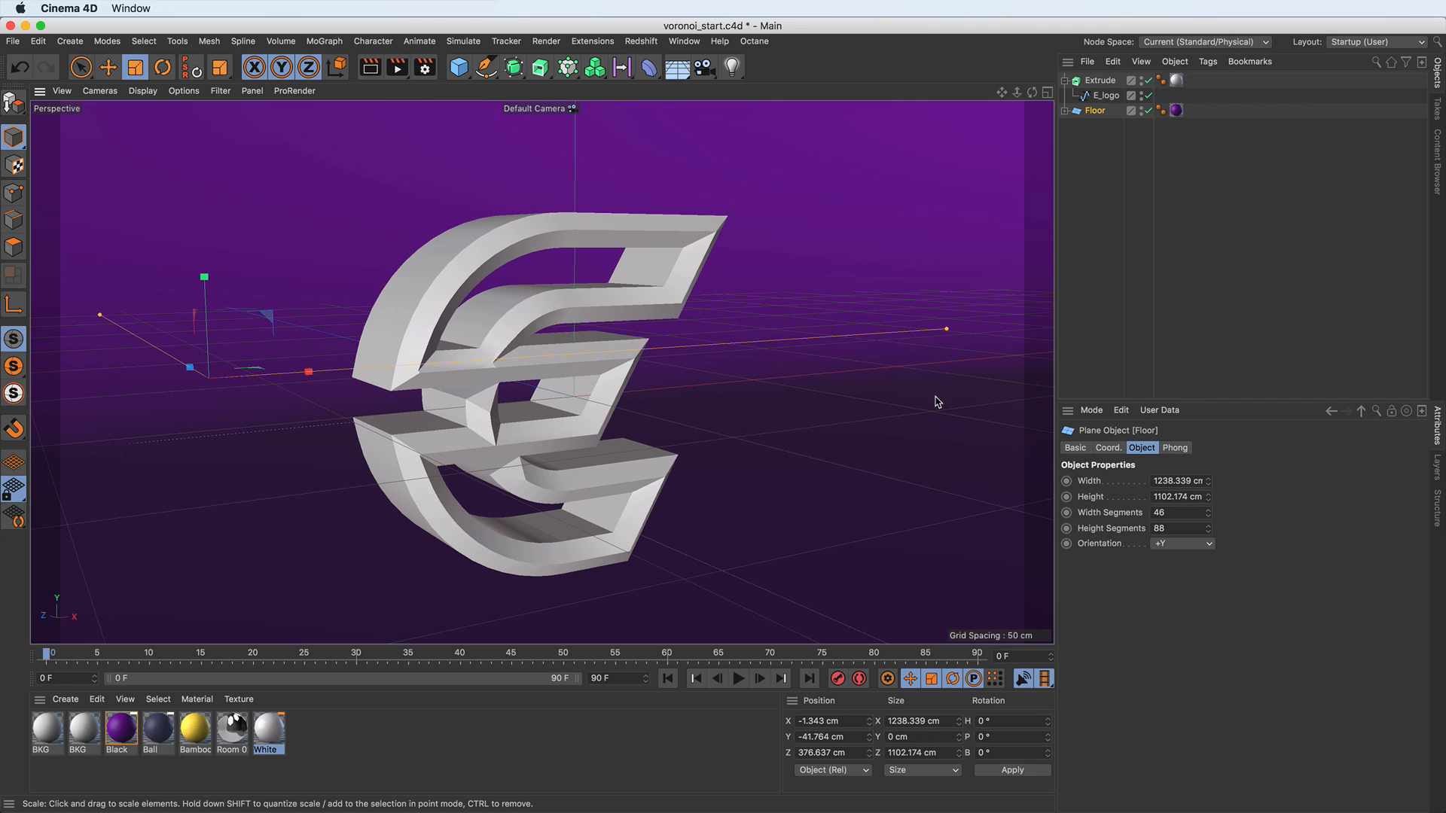
{"action": "left_click", "coordinate": [1107, 80]}
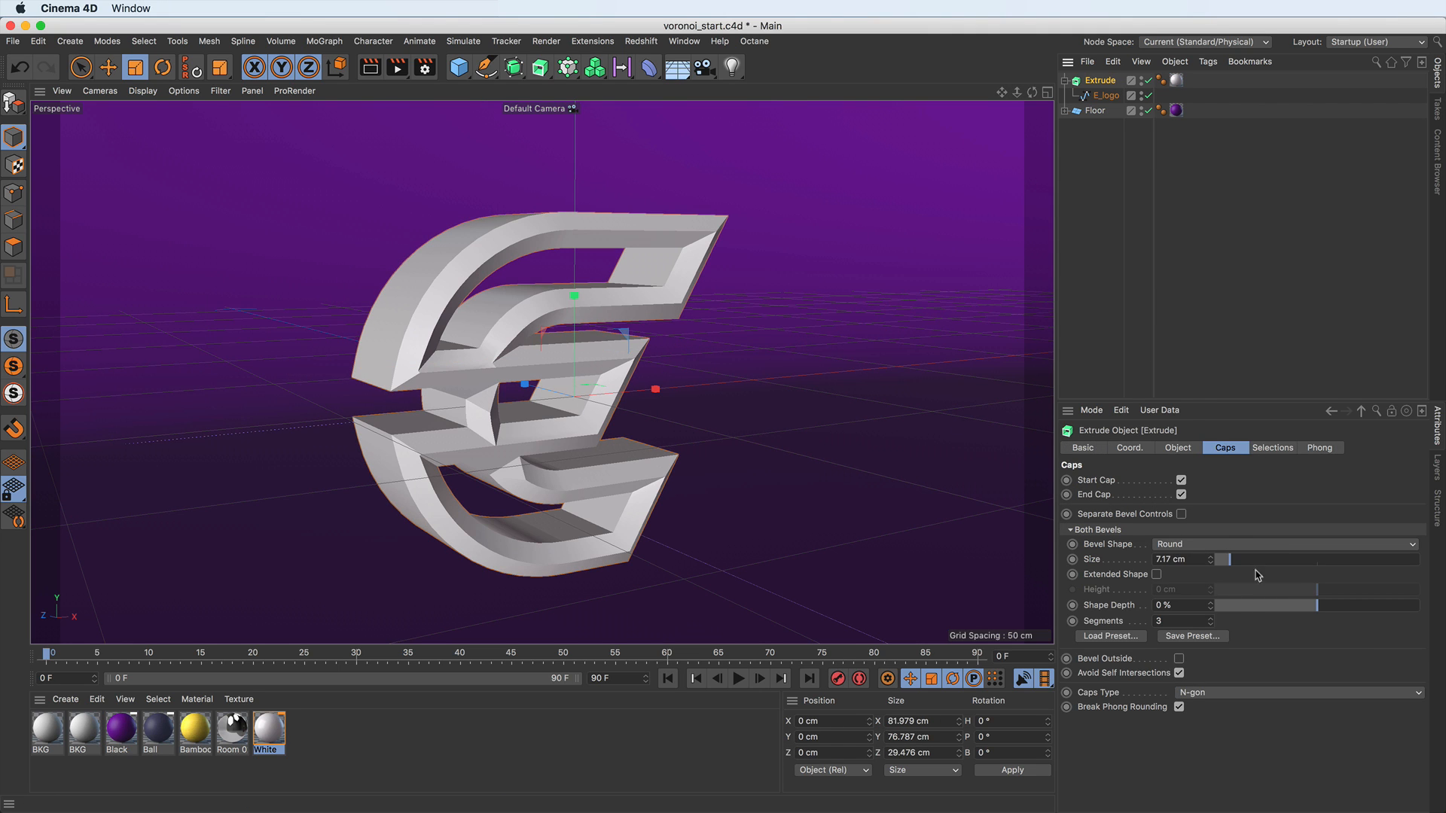
{"action": "left_click_drag", "start_coordinate": [1228, 559], "coordinate": [1057, 559]}
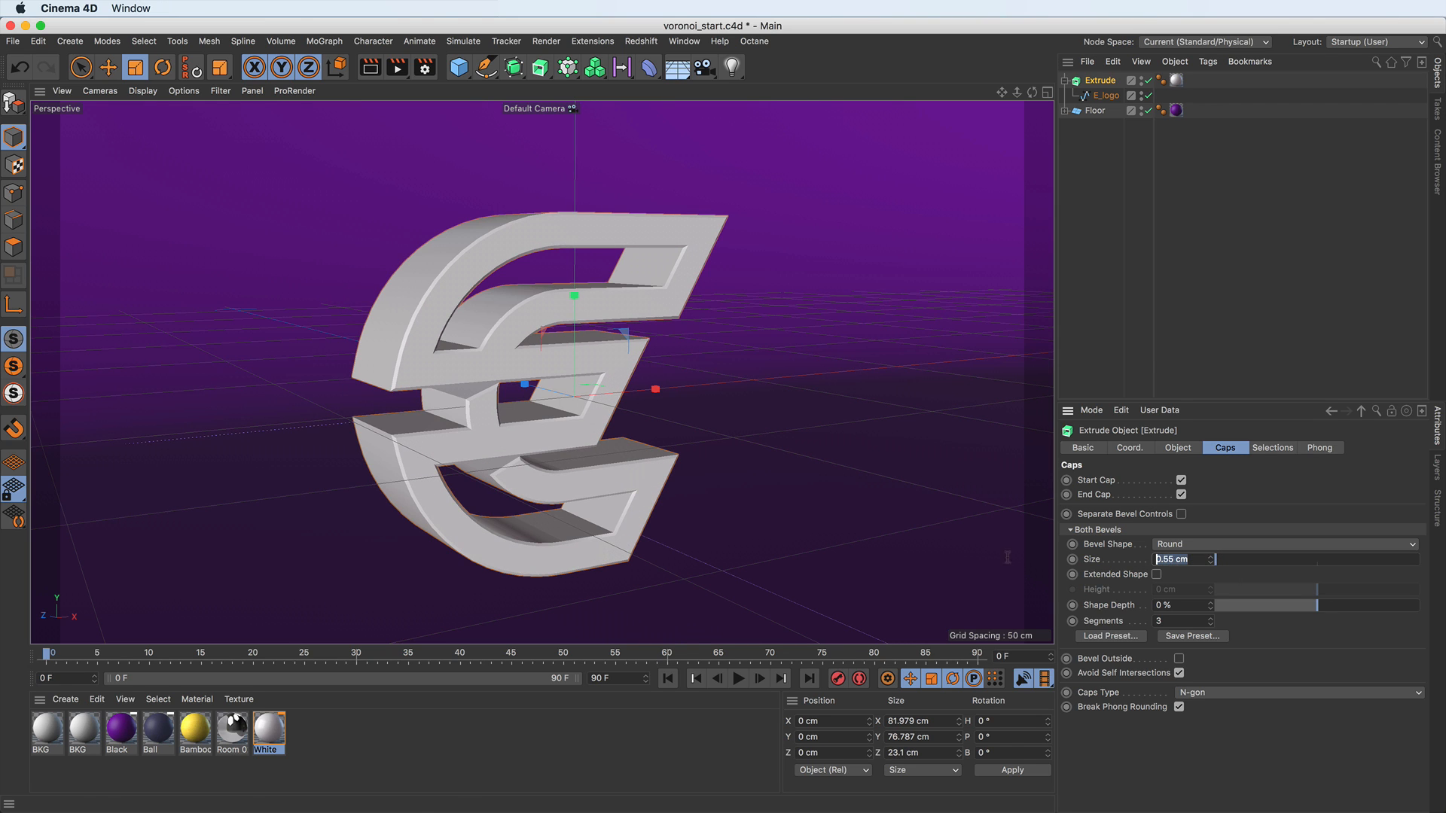
{"action": "type", "text": "0.3"}
{"action": "key", "text": "Return"}
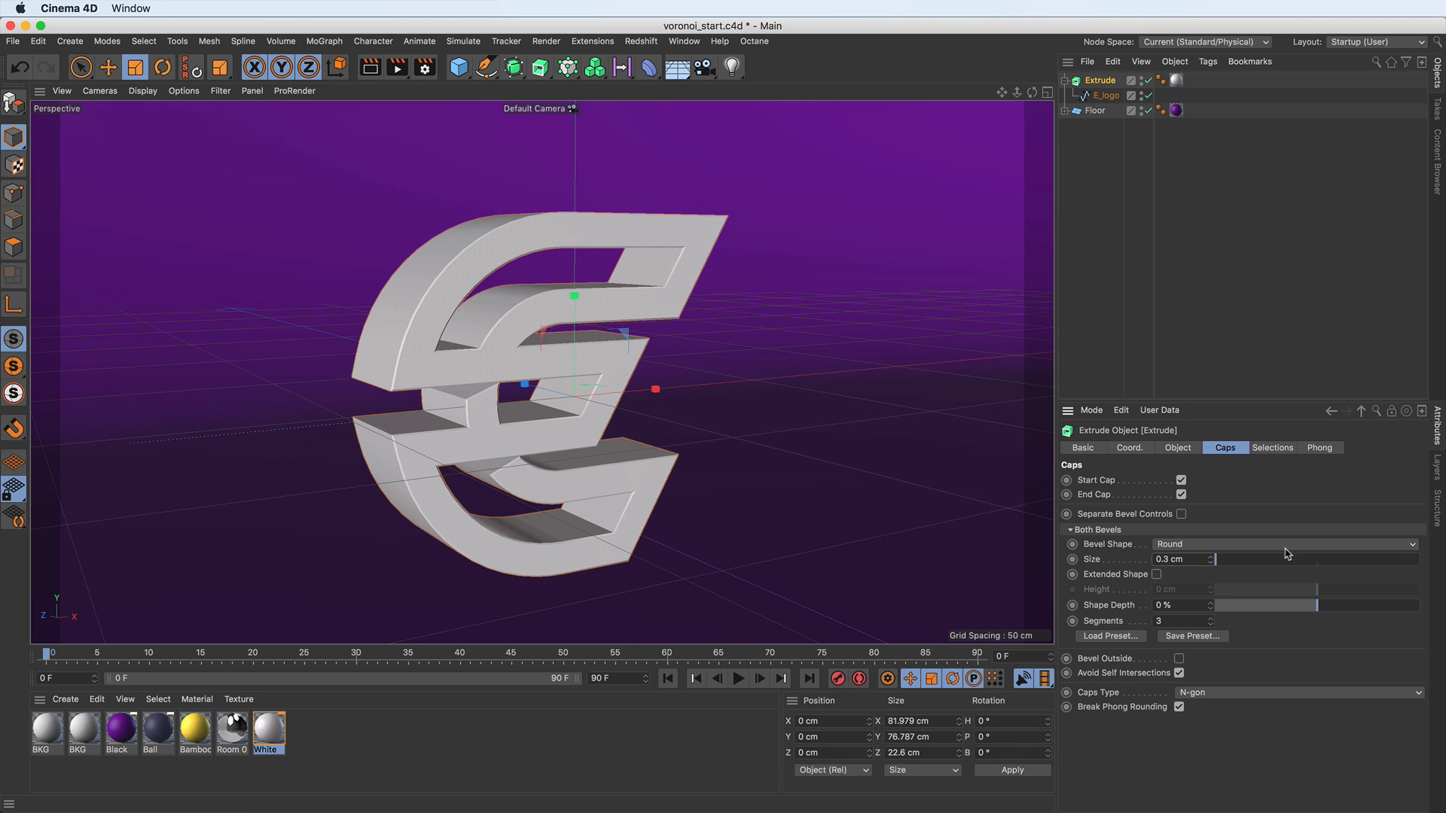
{"action": "left_click_drag", "start_coordinate": [1320, 605], "coordinate": [1441, 612]}
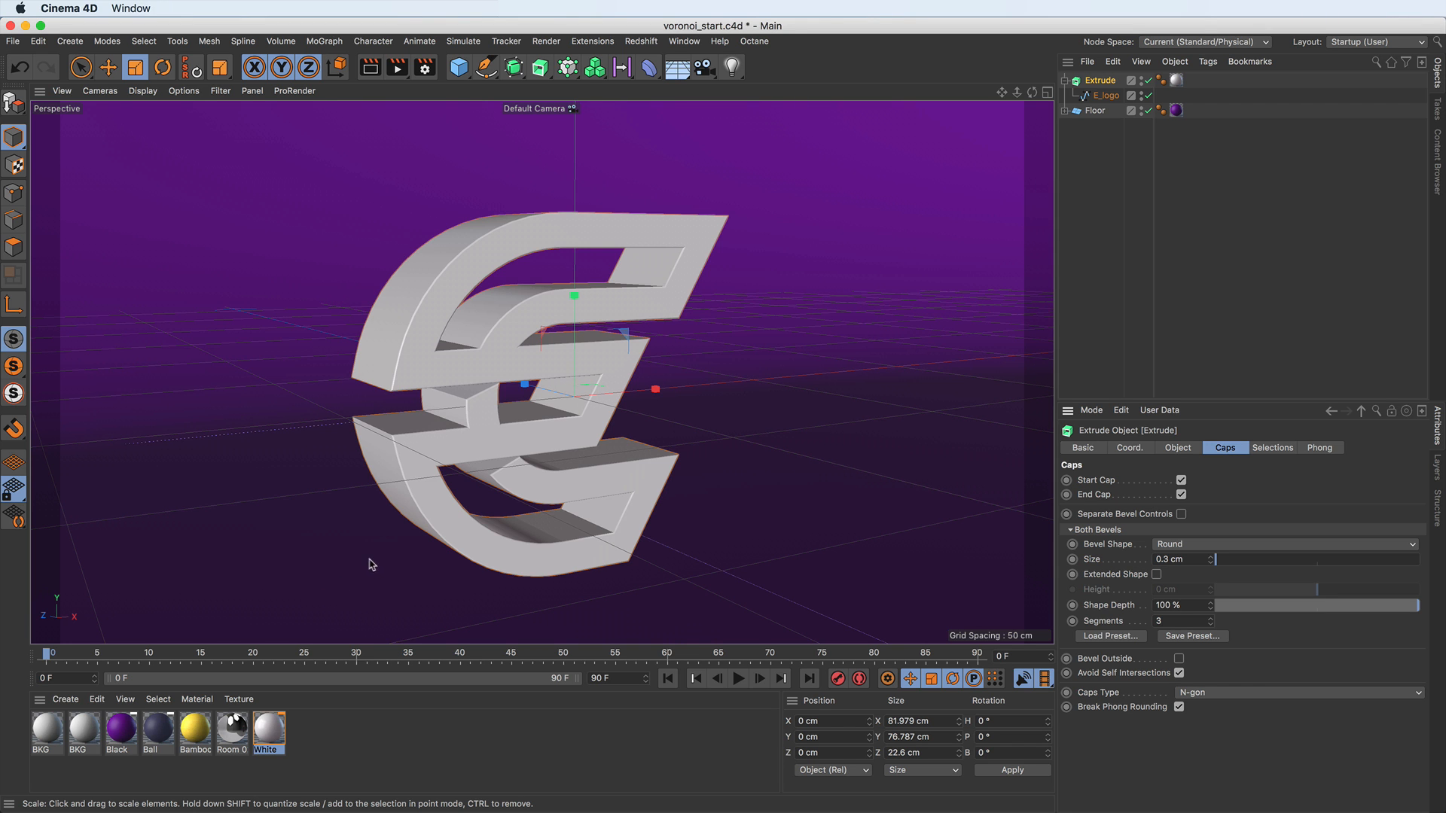
Add a MoGraph Voronoi Fracture object to the scene.
{"action": "left_click_drag", "start_coordinate": [1032, 91], "coordinate": [969, 140]}
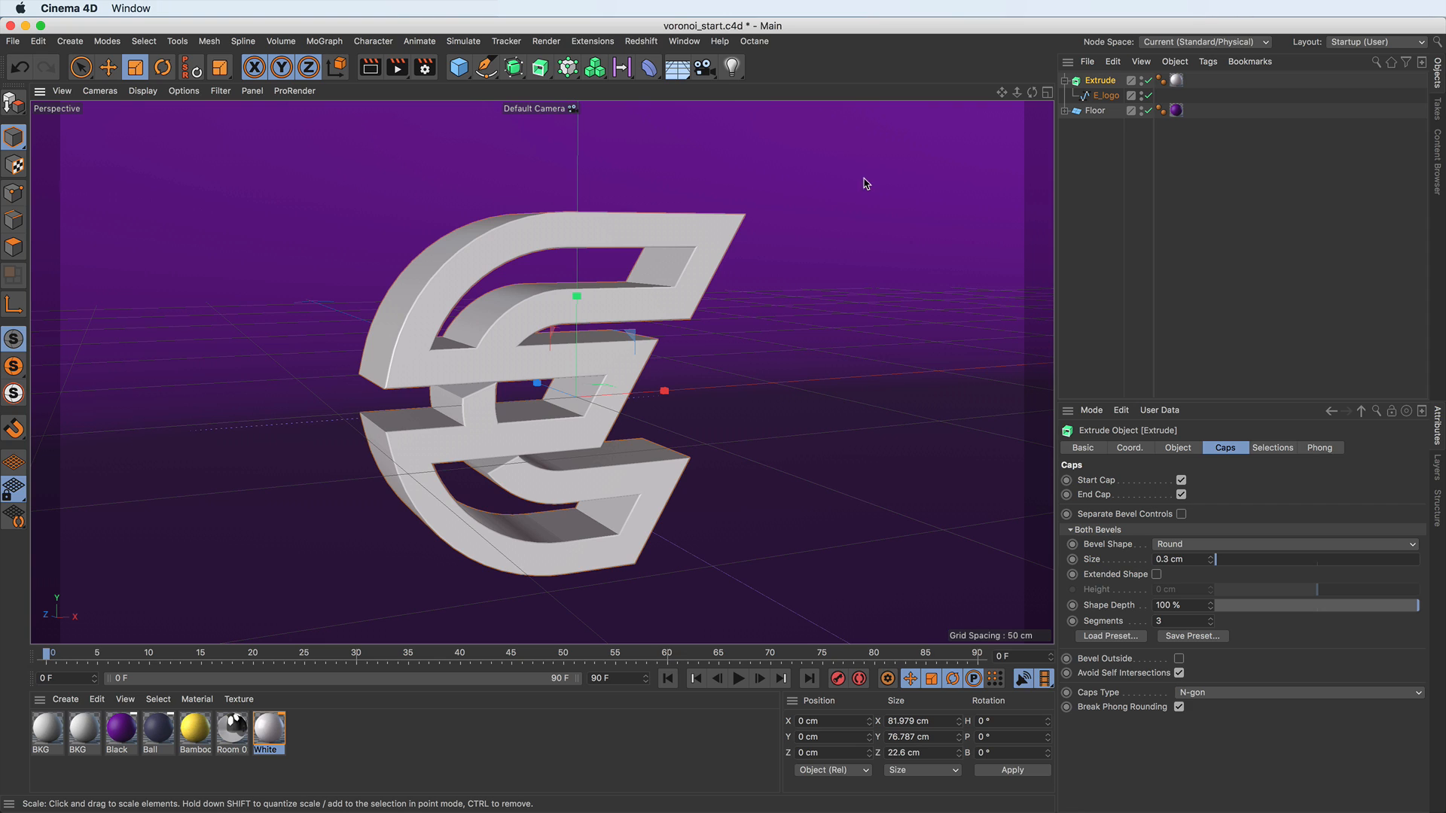
{"action": "left_click", "coordinate": [567, 70]}
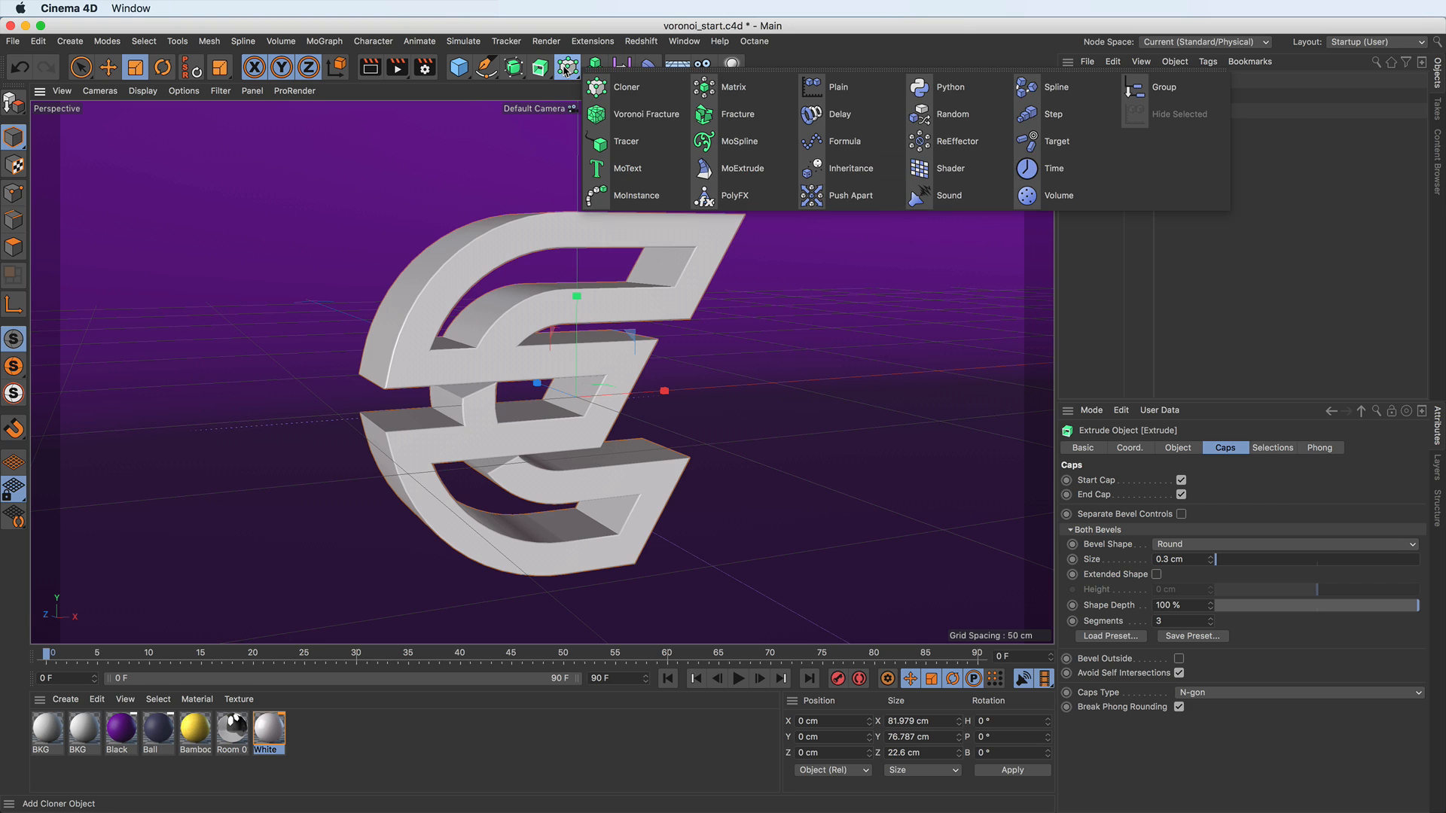
{"action": "left_click", "coordinate": [653, 116]}
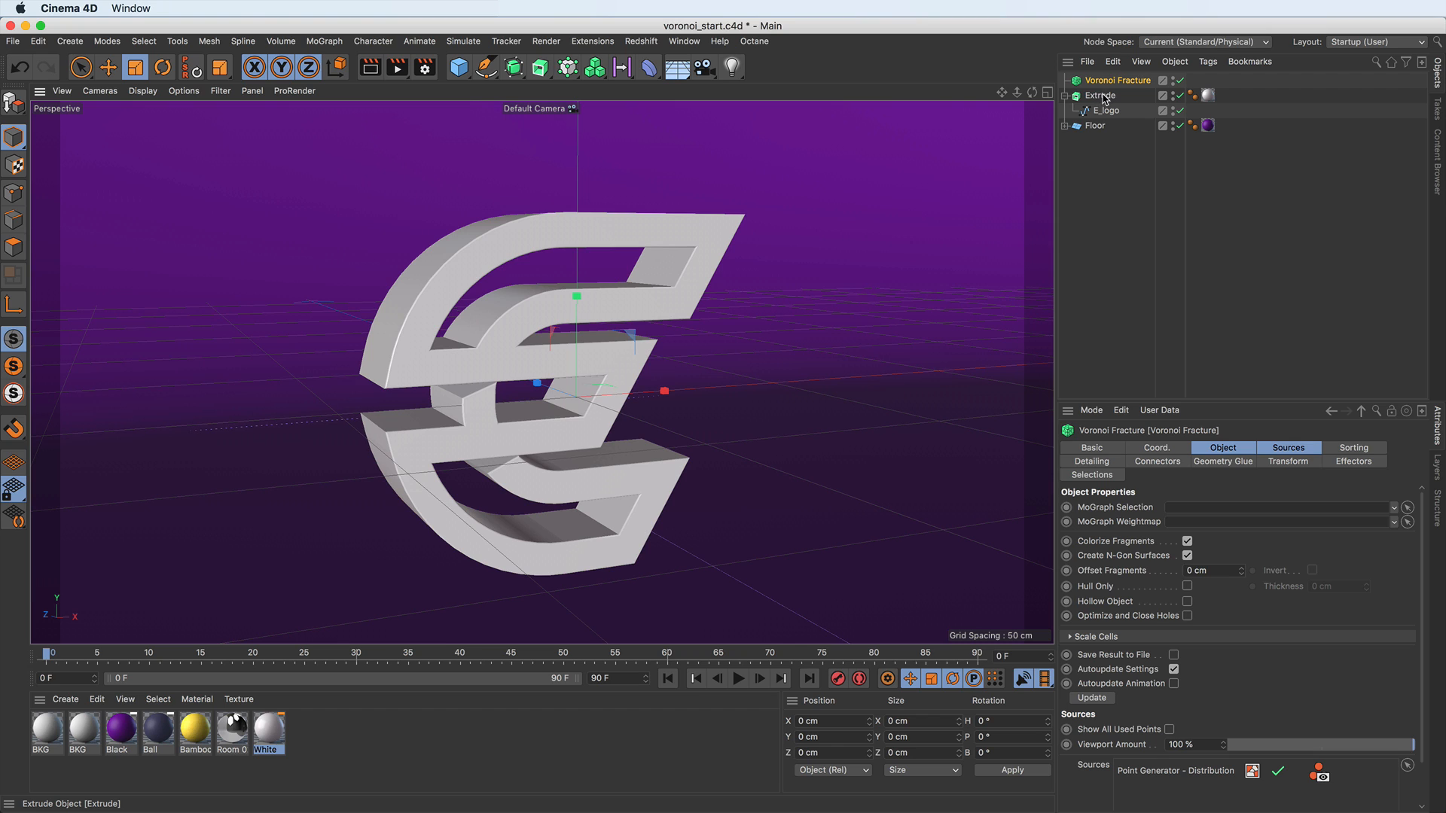
Rename the Extrude object "E Logo" and make it a child of the Voronoi Fracture object.
{"action": "double_click", "coordinate": [1099, 95]}
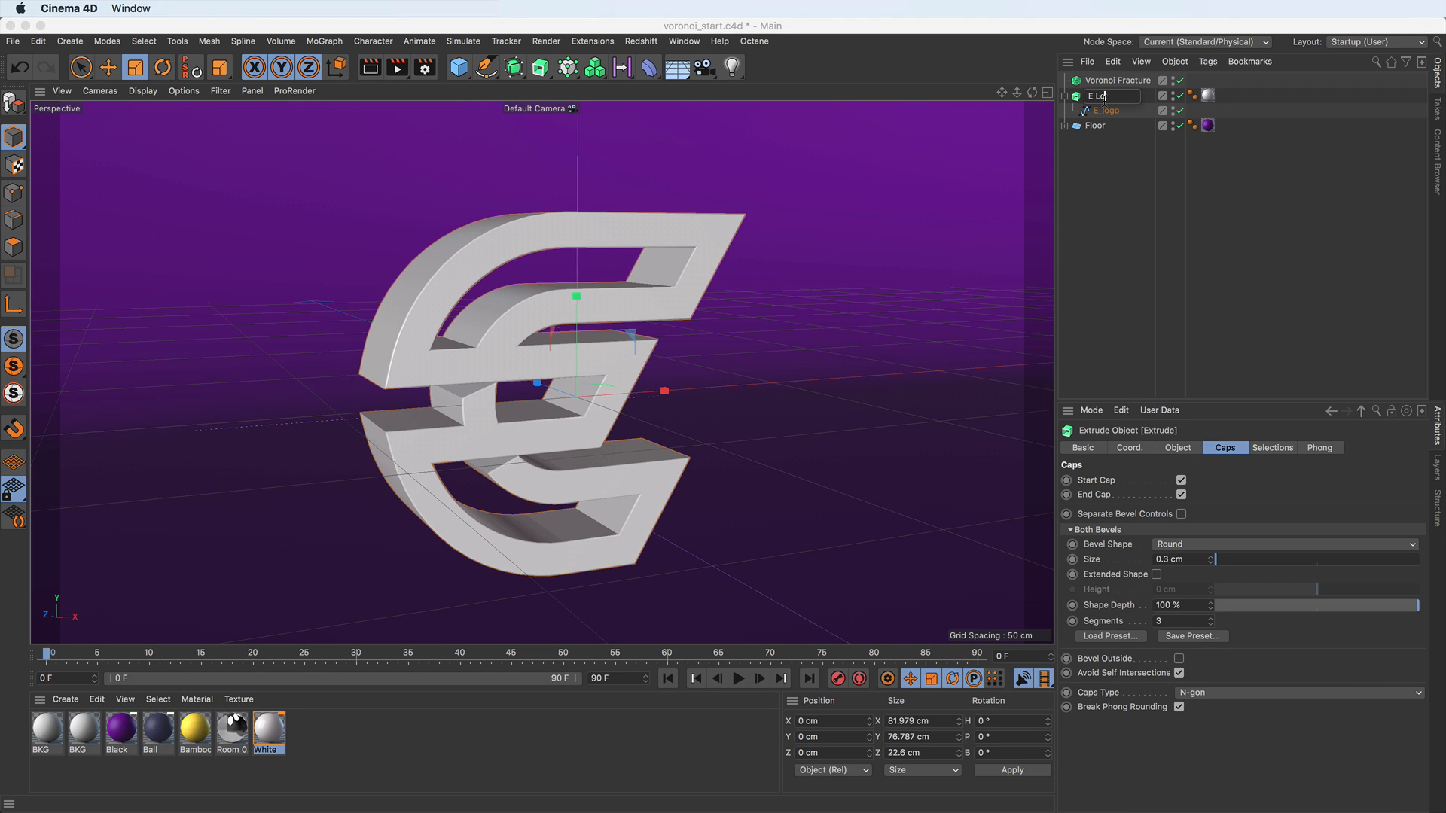
{"action": "key", "text": "Return"}
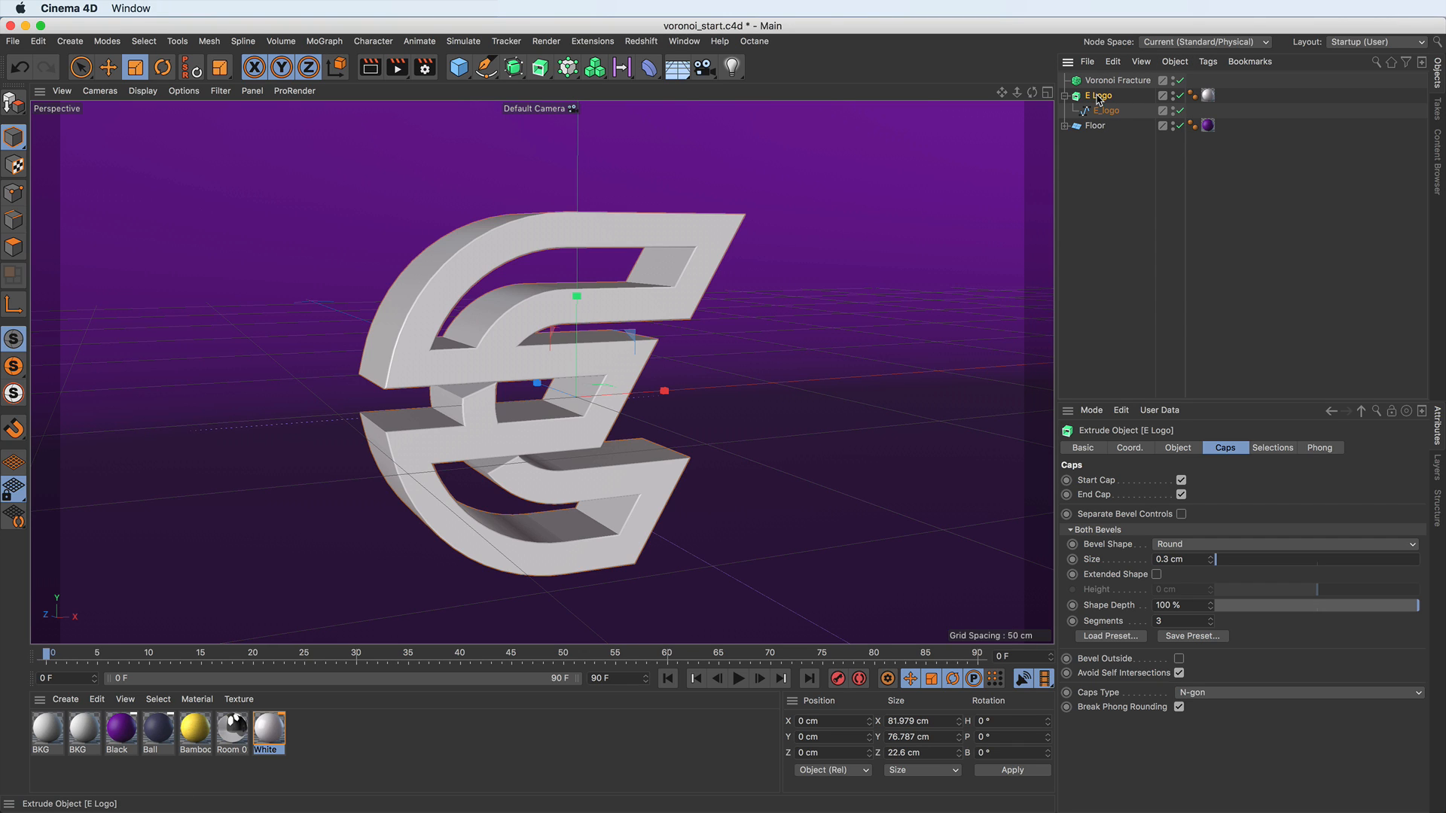
{"action": "left_click_drag", "start_coordinate": [1111, 90], "coordinate": [1118, 89]}
{"action": "left_click_drag", "start_coordinate": [1117, 88], "coordinate": [1128, 85]}
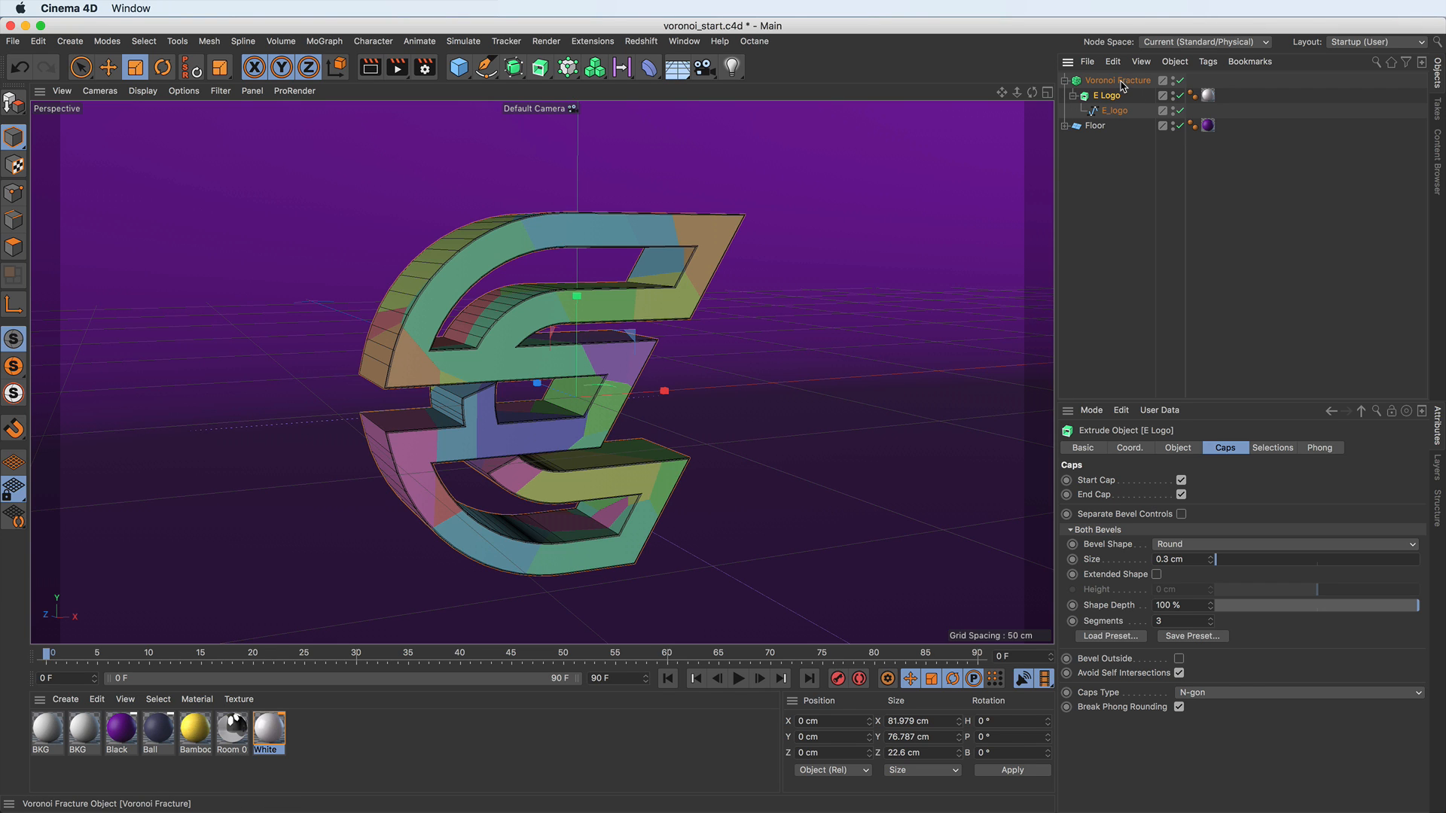
{"action": "left_click", "coordinate": [1123, 82]}
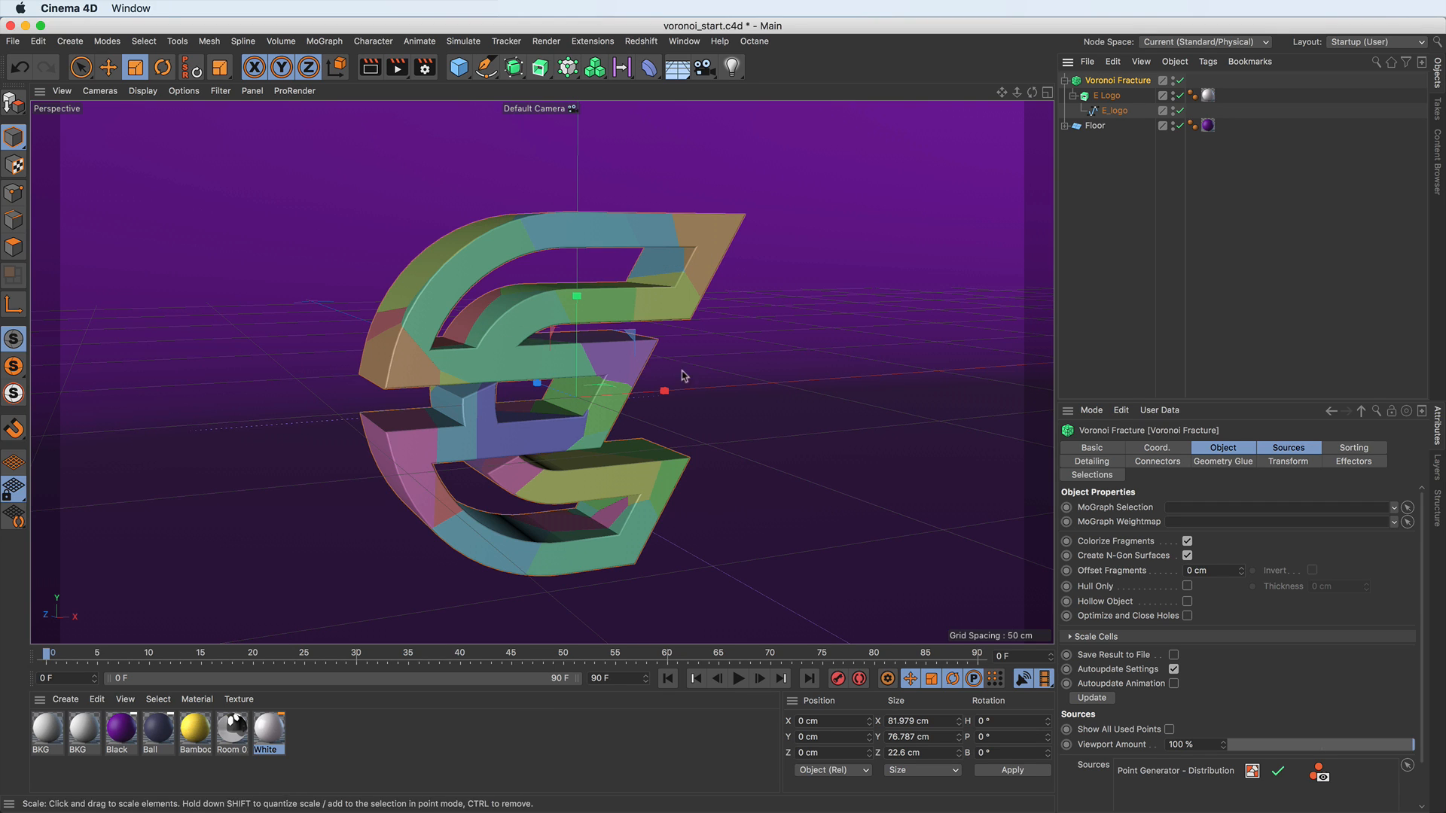
Toggle Colorize Fragments off and on again to compare the fractured logo with and without fragment colours.
{"action": "left_click", "coordinate": [1222, 454]}
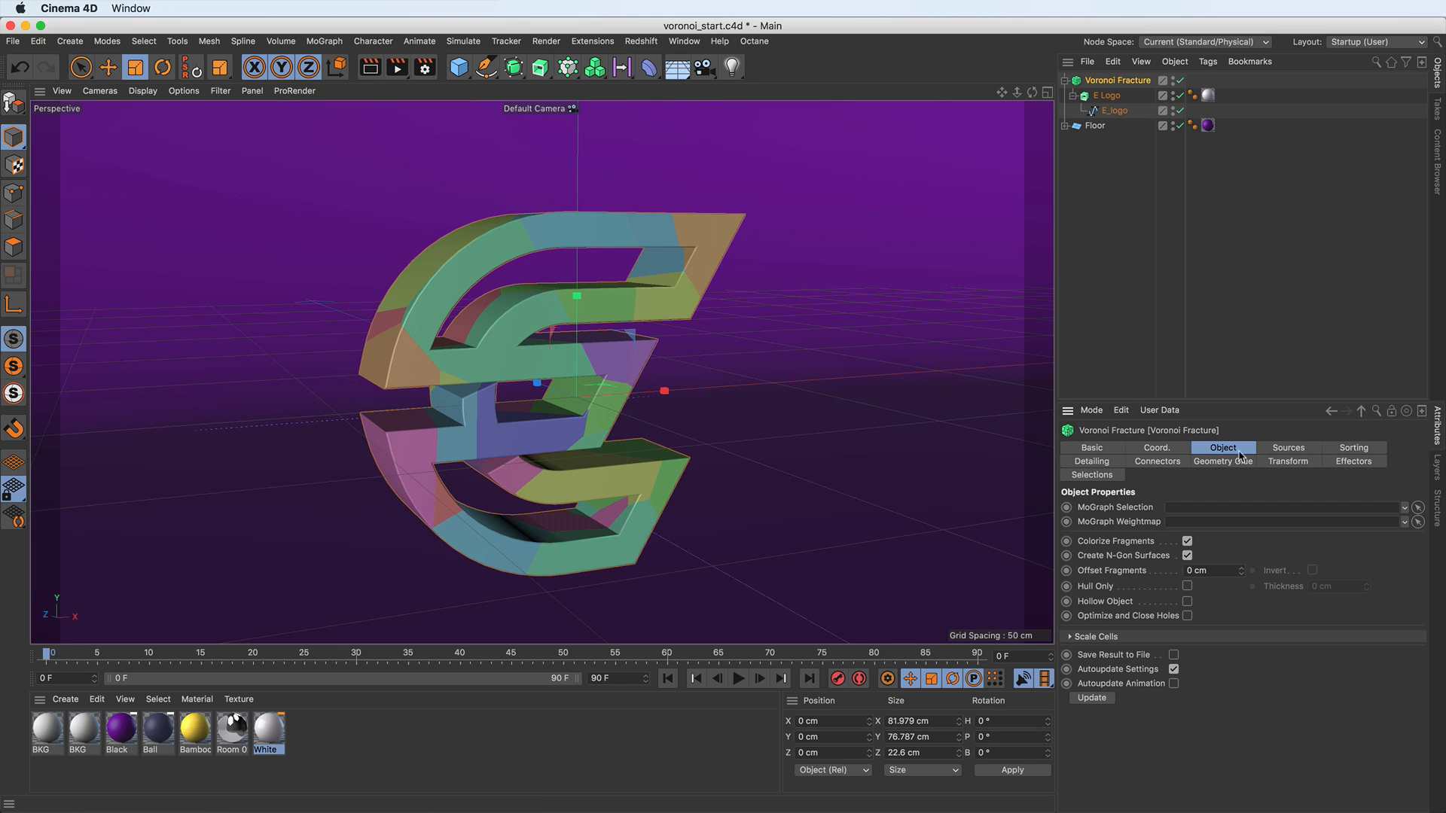
{"action": "left_click", "coordinate": [1188, 542]}
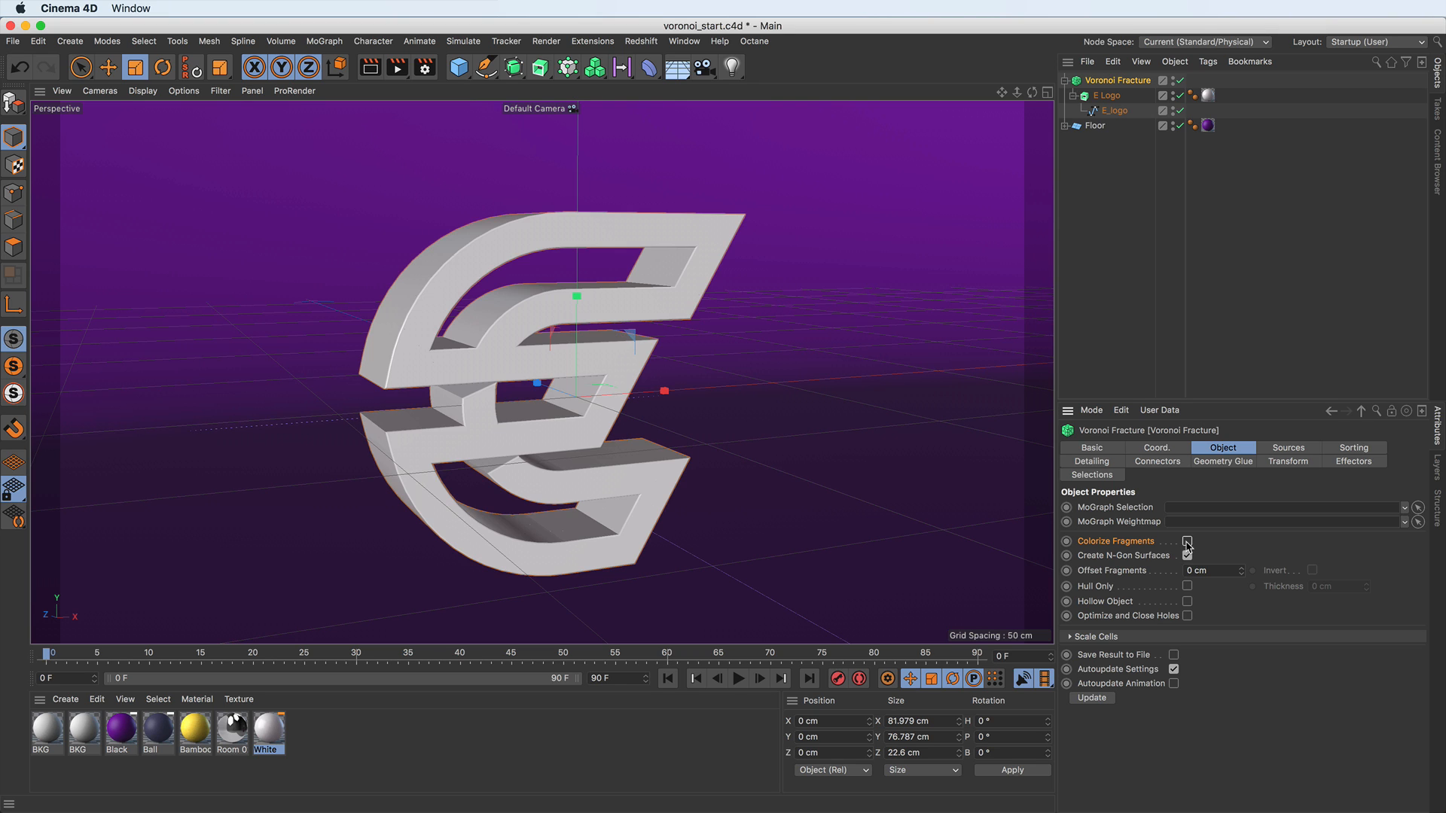
{"action": "left_click", "coordinate": [1188, 542]}
{"action": "left_click", "coordinate": [1188, 542]}
{"action": "left_click", "coordinate": [1188, 542]}
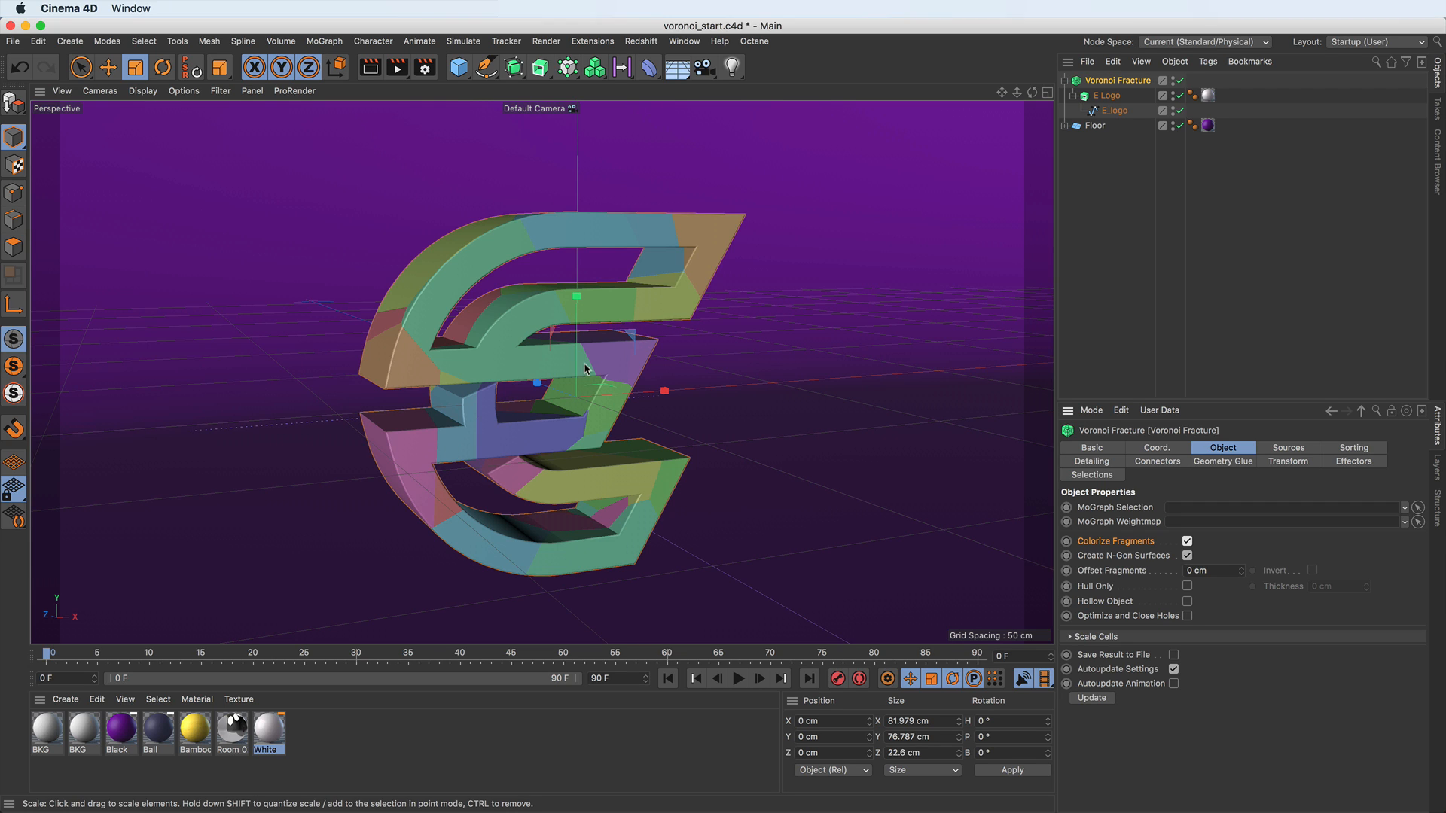
Try an offset between the Voronoi fragments and reset Offset Fragments to 0 cm.
{"action": "mouse_move", "coordinate": [1242, 575]}
{"action": "left_mouse_down"}
{"action": "mouse_move", "coordinate": [1244, 553]}
{"action": "mouse_move", "coordinate": [1244, 571]}
{"action": "left_mouse_up"}
{"action": "double_click", "coordinate": [1234, 576]}
{"action": "type", "text": "0"}
{"action": "key", "text": "Return"}
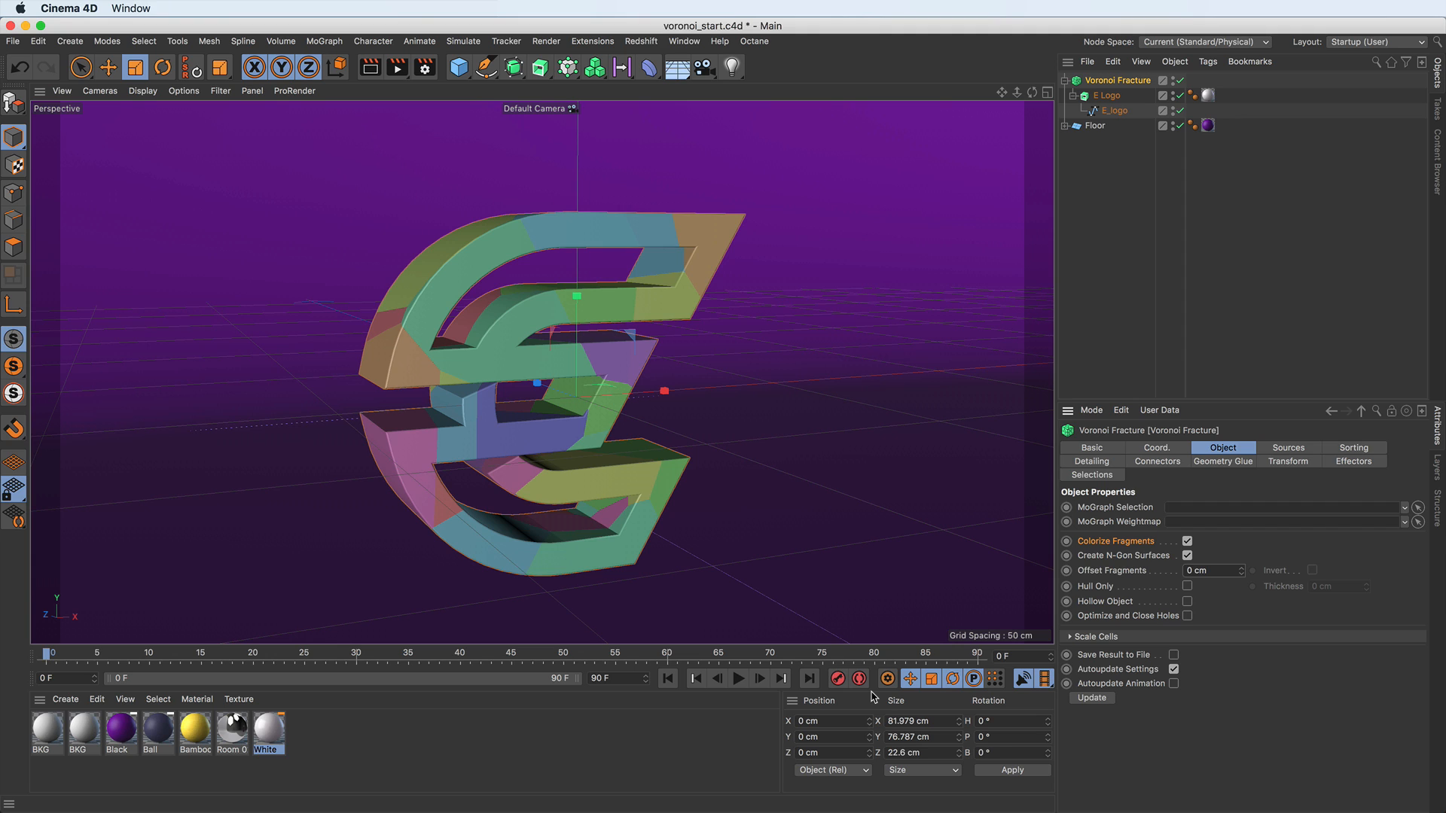
Raise the point amount of the Voronoi Fracture's Point Generator - Distribution source to 57.
{"action": "left_click", "coordinate": [1289, 449]}
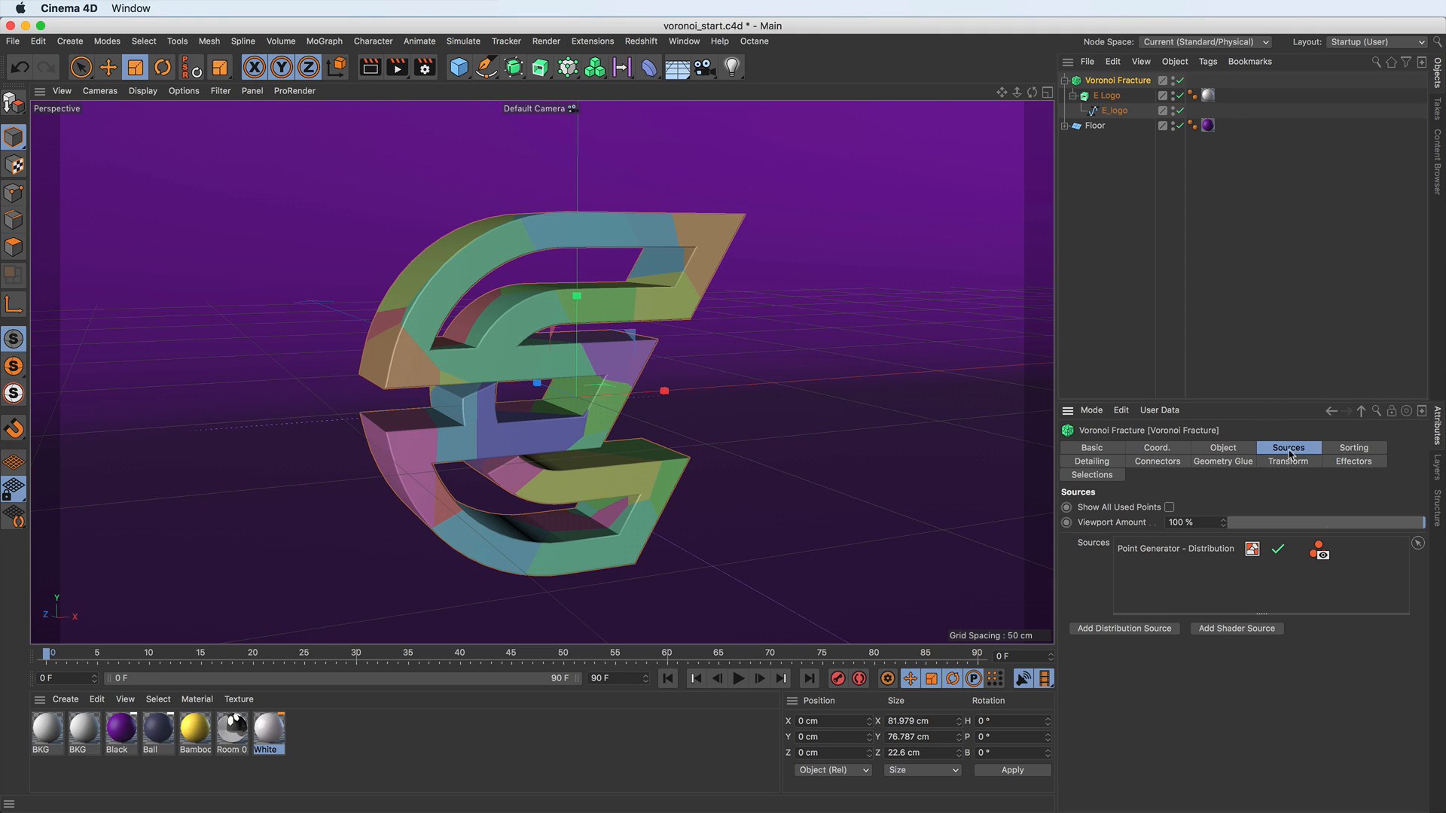
{"action": "left_click", "coordinate": [1213, 552]}
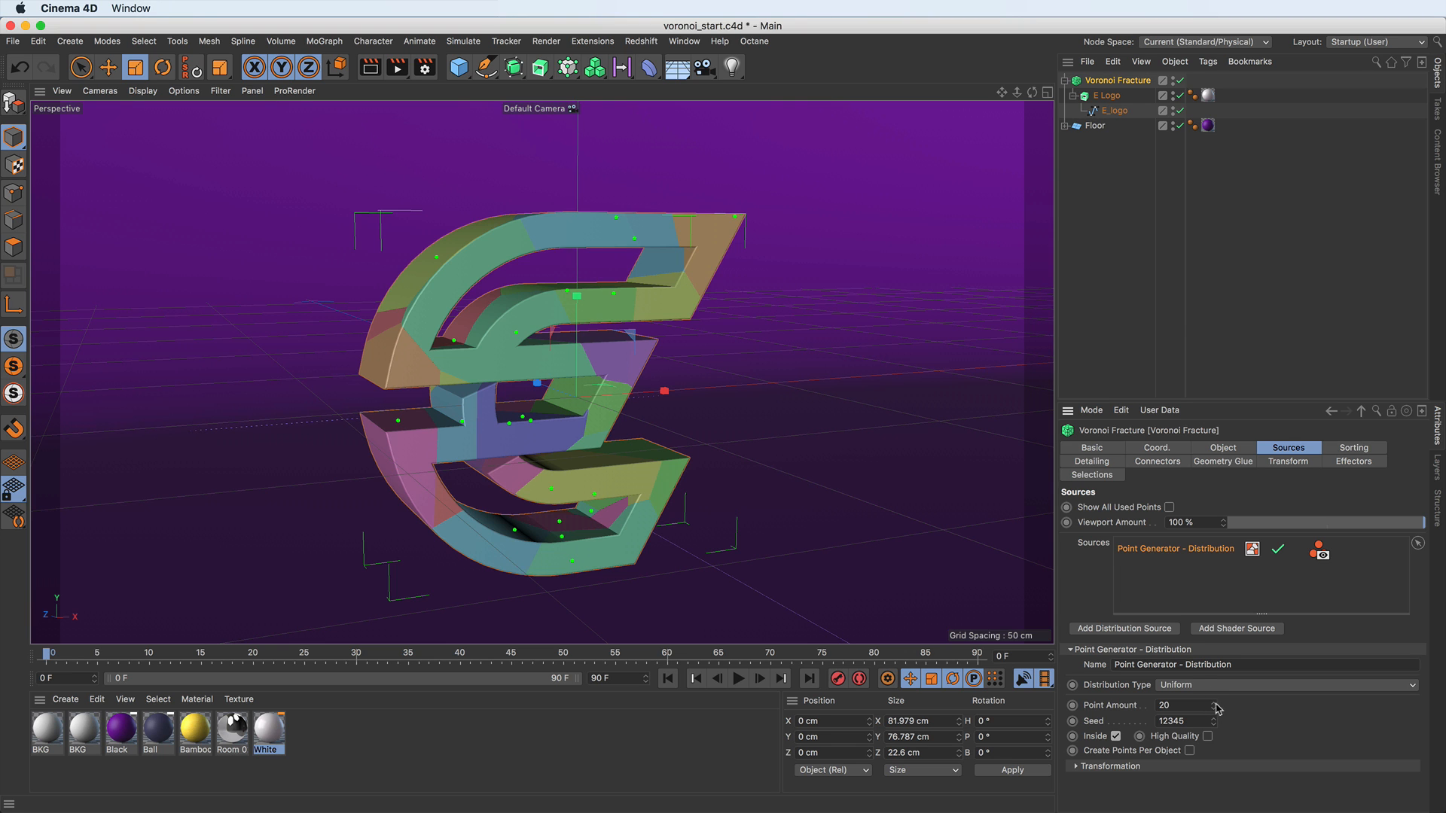
{"action": "left_click_drag", "start_coordinate": [1216, 709], "coordinate": [1218, 670]}
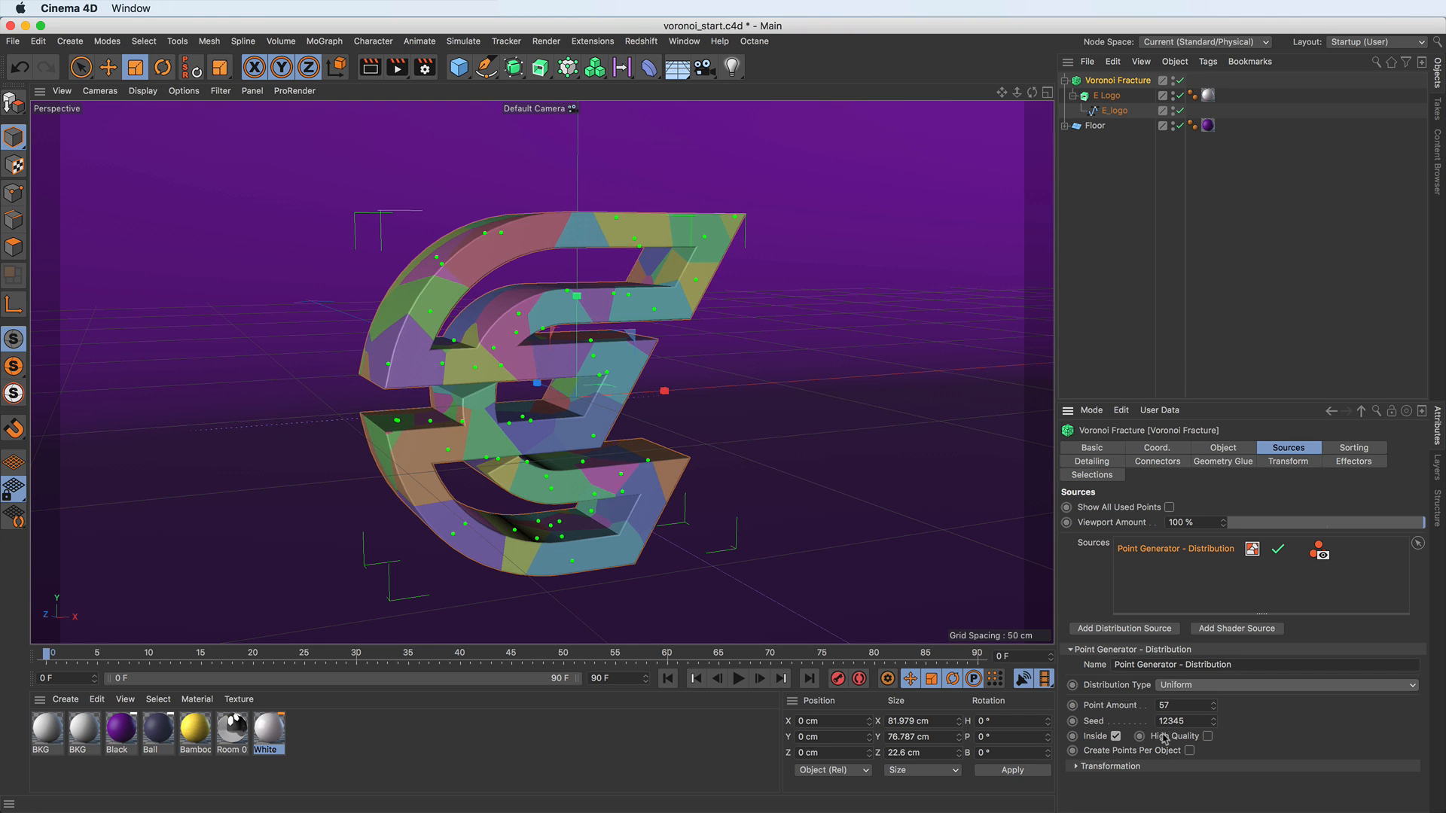
Transform the distribution source's points with X scale 0.4, X position 5 cm and bank rotation 70°.
{"action": "left_click", "coordinate": [1214, 768]}
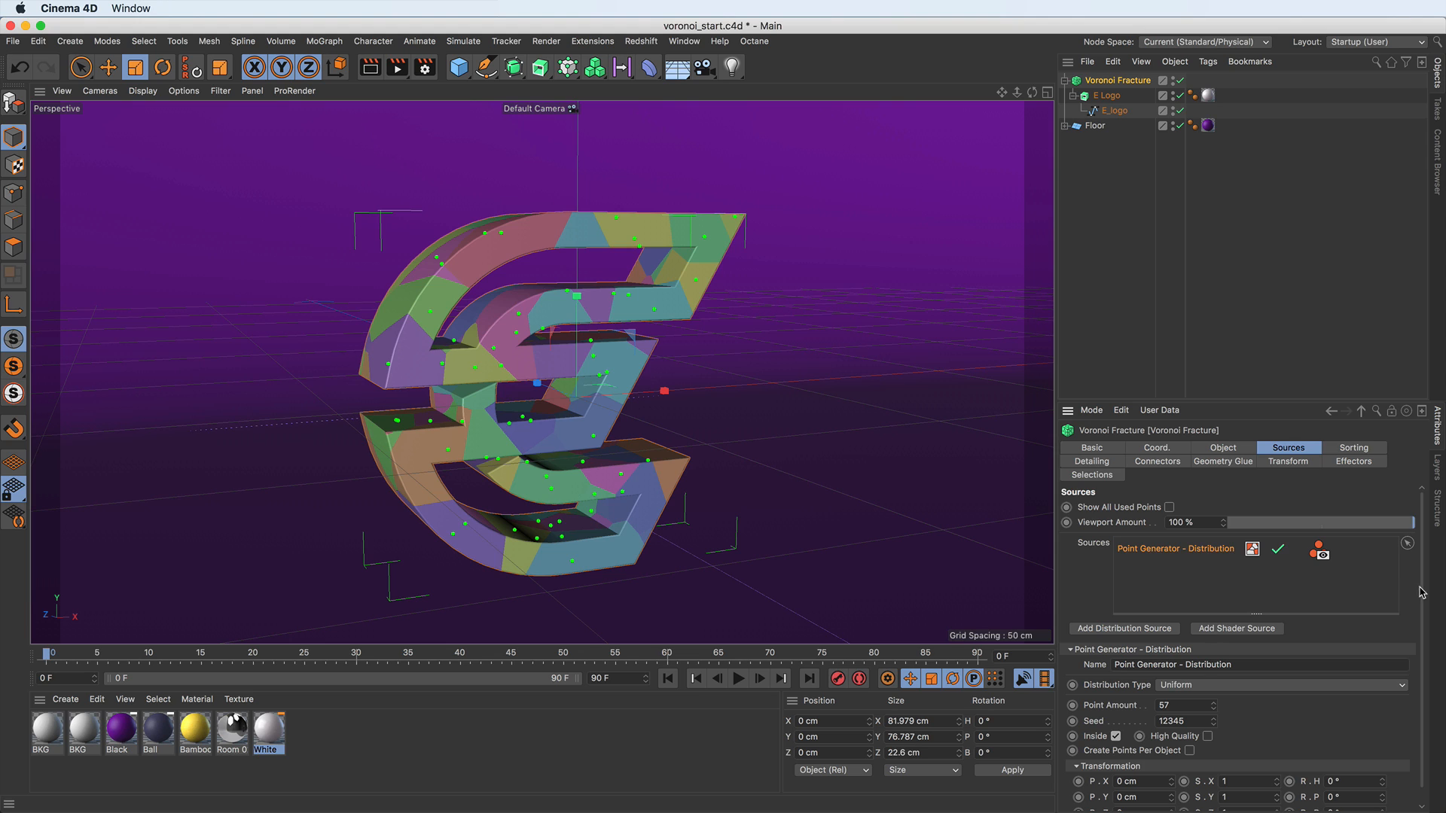
{"action": "left_click_drag", "start_coordinate": [1420, 593], "coordinate": [1420, 613]}
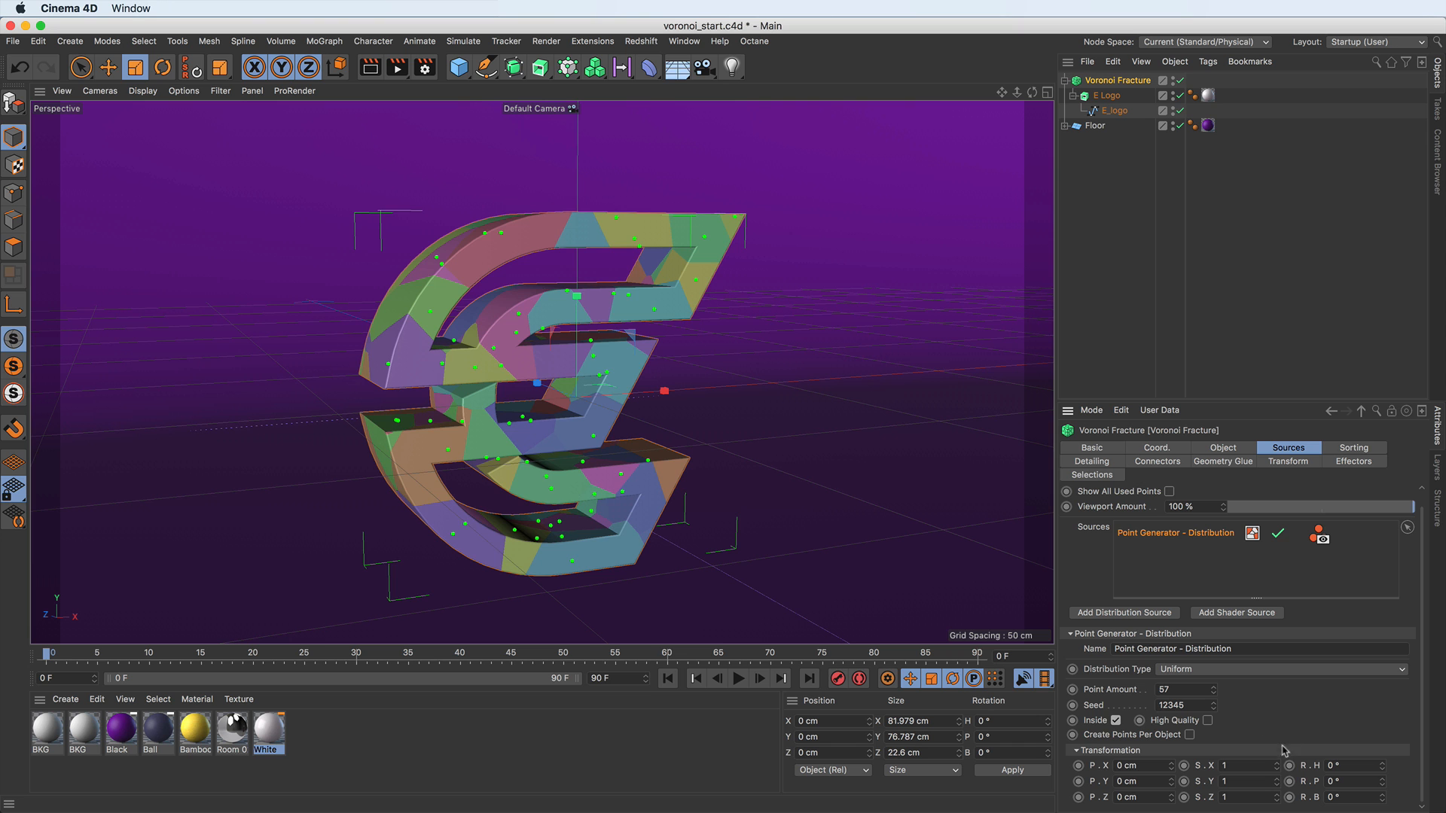
{"action": "left_click_drag", "start_coordinate": [1276, 766], "coordinate": [1261, 810]}
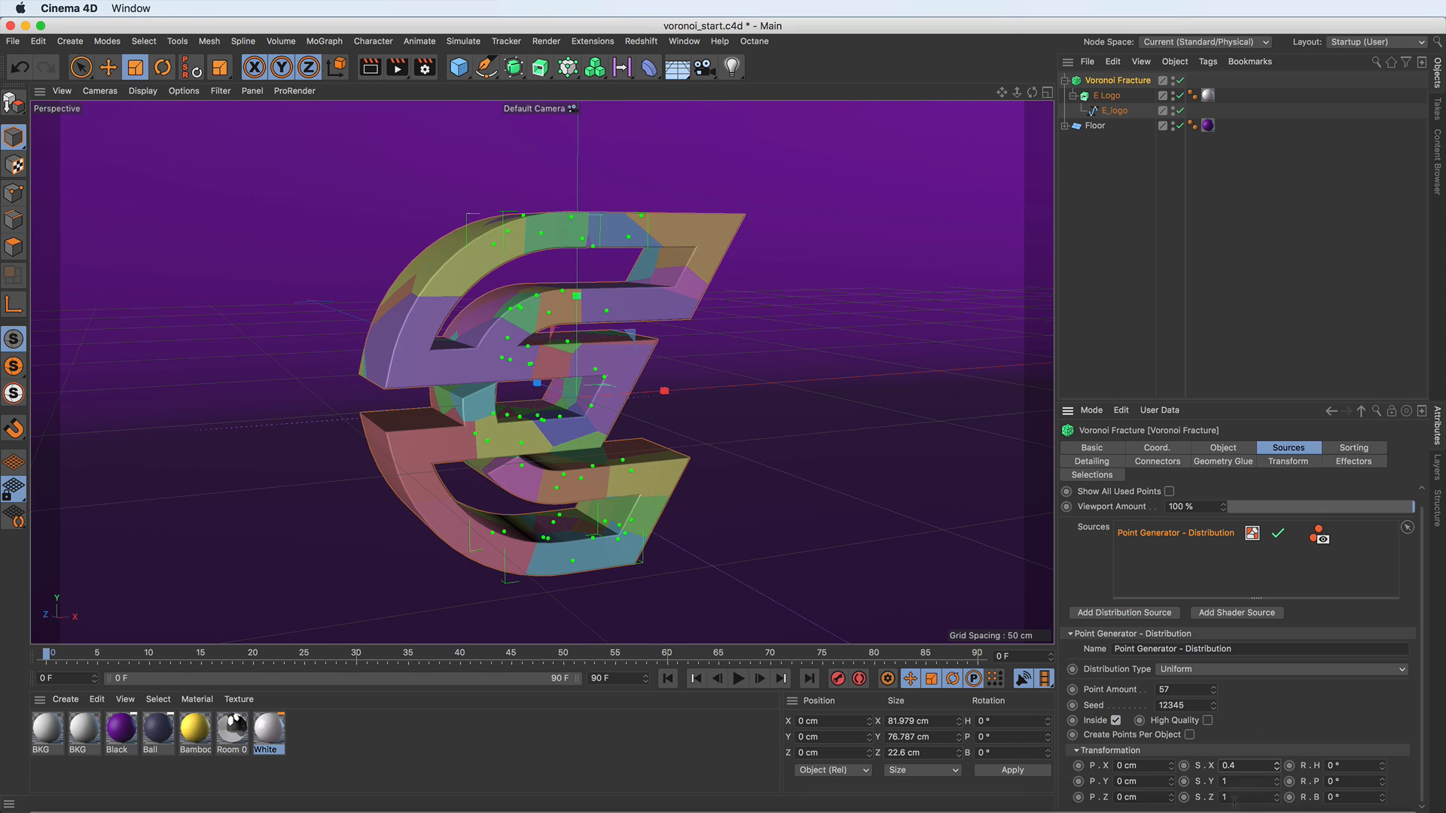
{"action": "left_click_drag", "start_coordinate": [1171, 768], "coordinate": [1173, 750]}
{"action": "left_click_drag", "start_coordinate": [1384, 804], "coordinate": [1313, 739]}
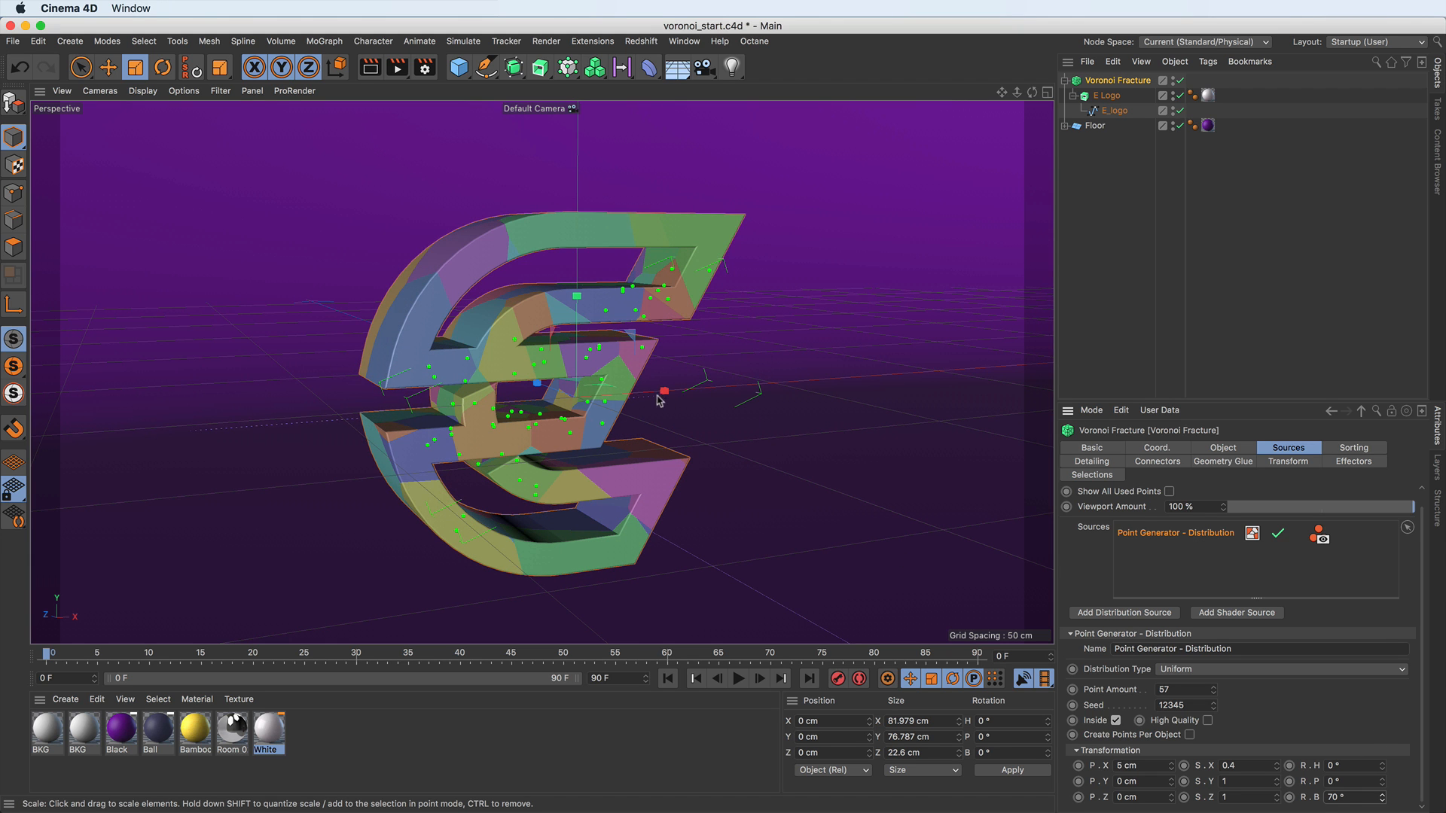
Concentrate the fracture points with scale X 0.35, Y 0.61, Z 0.91 and shift their X position to -3 cm.
{"action": "left_click", "coordinate": [1277, 769]}
{"action": "left_click_drag", "start_coordinate": [1276, 764], "coordinate": [1277, 802]}
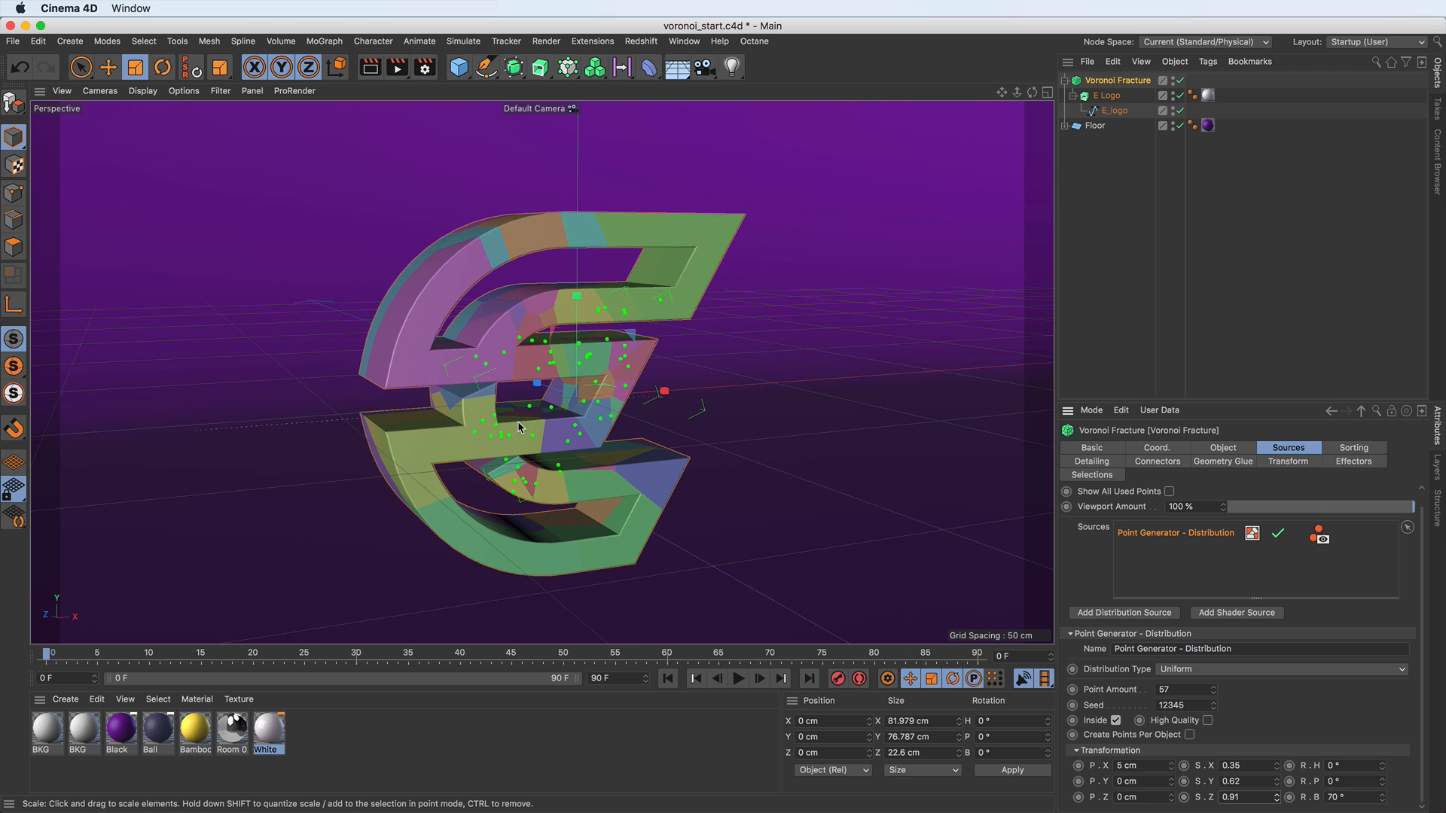
{"action": "left_click_drag", "start_coordinate": [1278, 789], "coordinate": [1277, 791]}
{"action": "left_click_drag", "start_coordinate": [1171, 767], "coordinate": [1173, 777]}
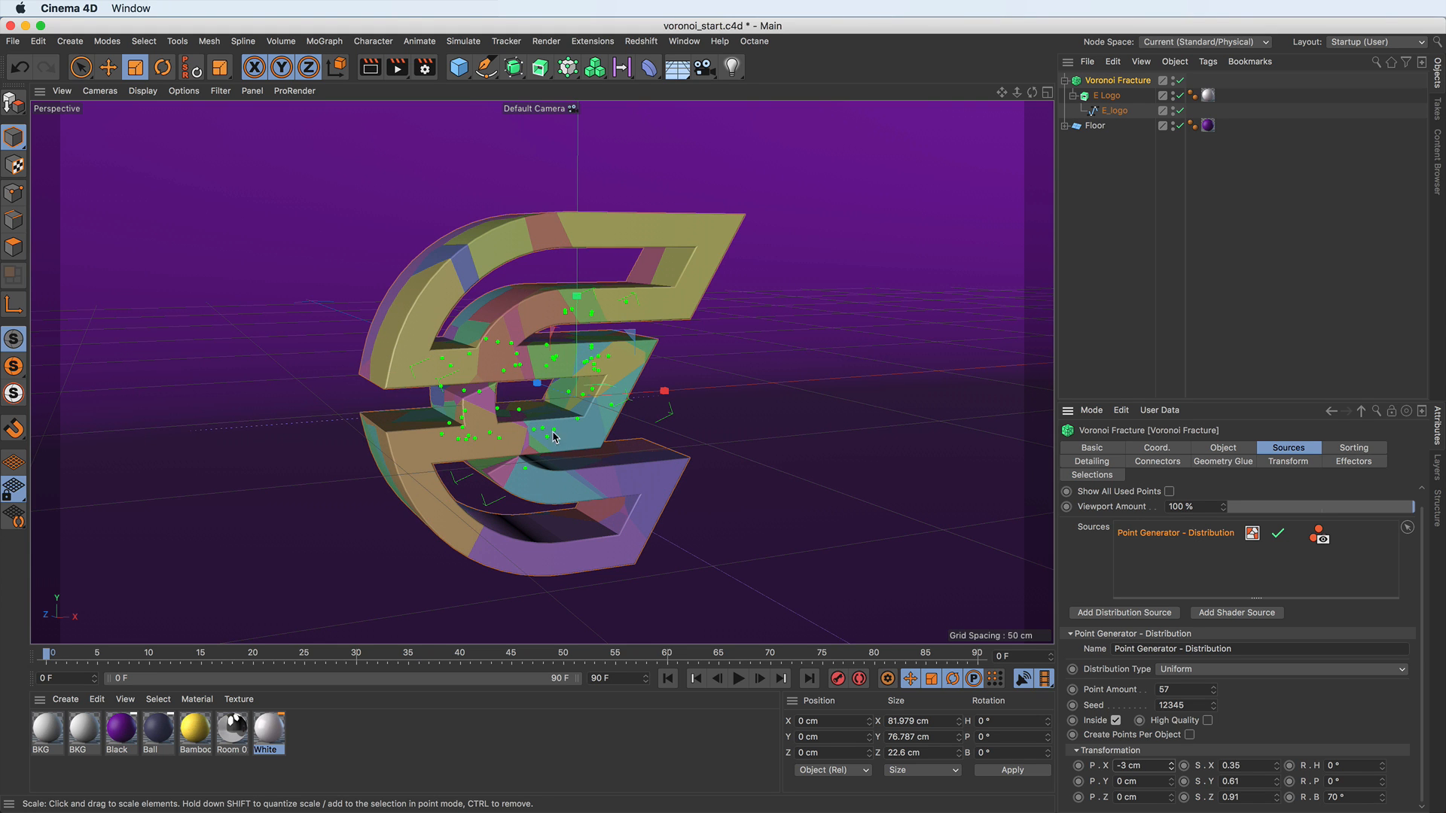
Shift the distribution source's points to Y position 6 cm and raise its point amount to 66.
{"action": "left_click_drag", "start_coordinate": [1172, 790], "coordinate": [1176, 780]}
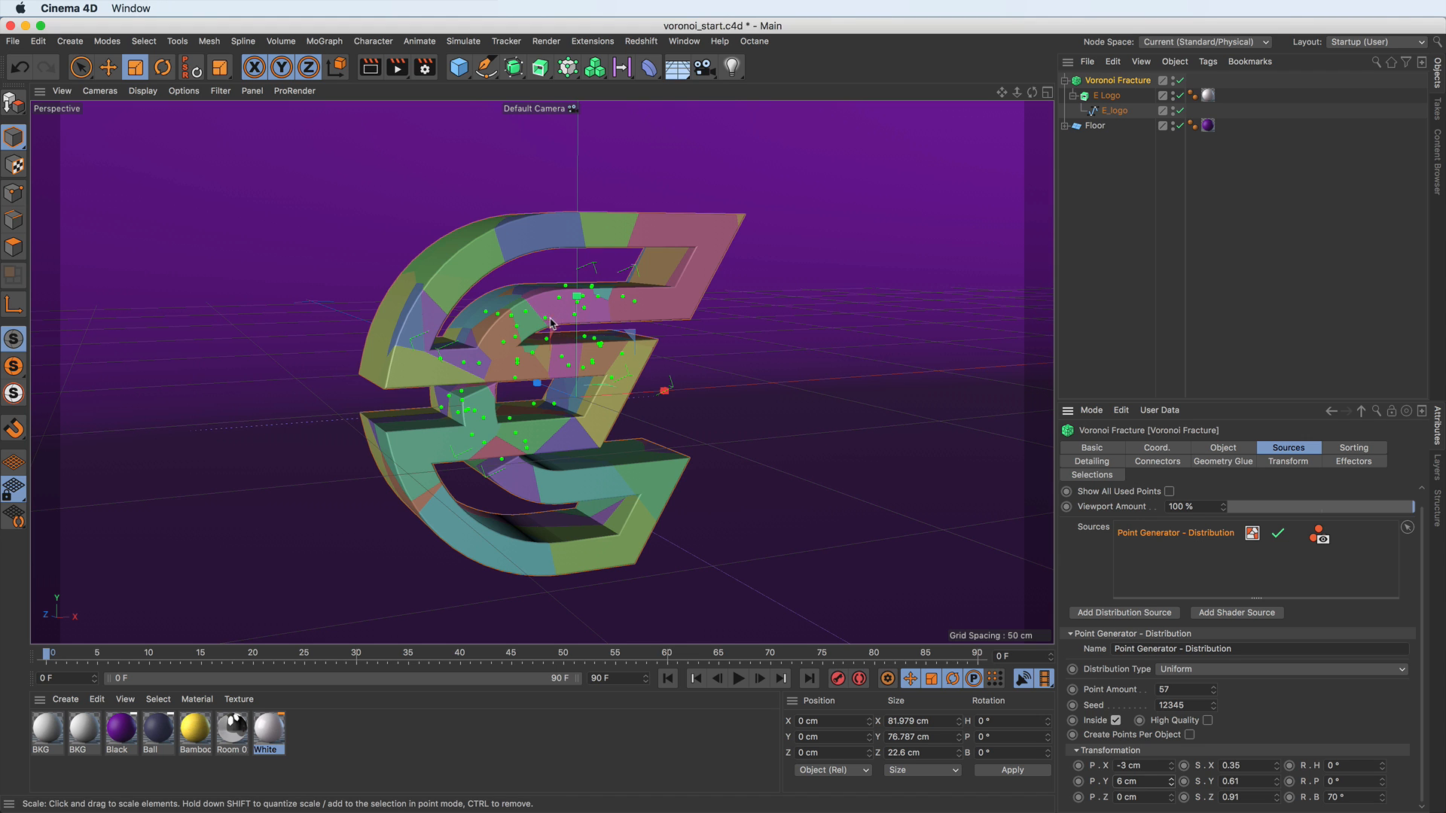
{"action": "left_click_drag", "start_coordinate": [1213, 689], "coordinate": [1213, 684]}
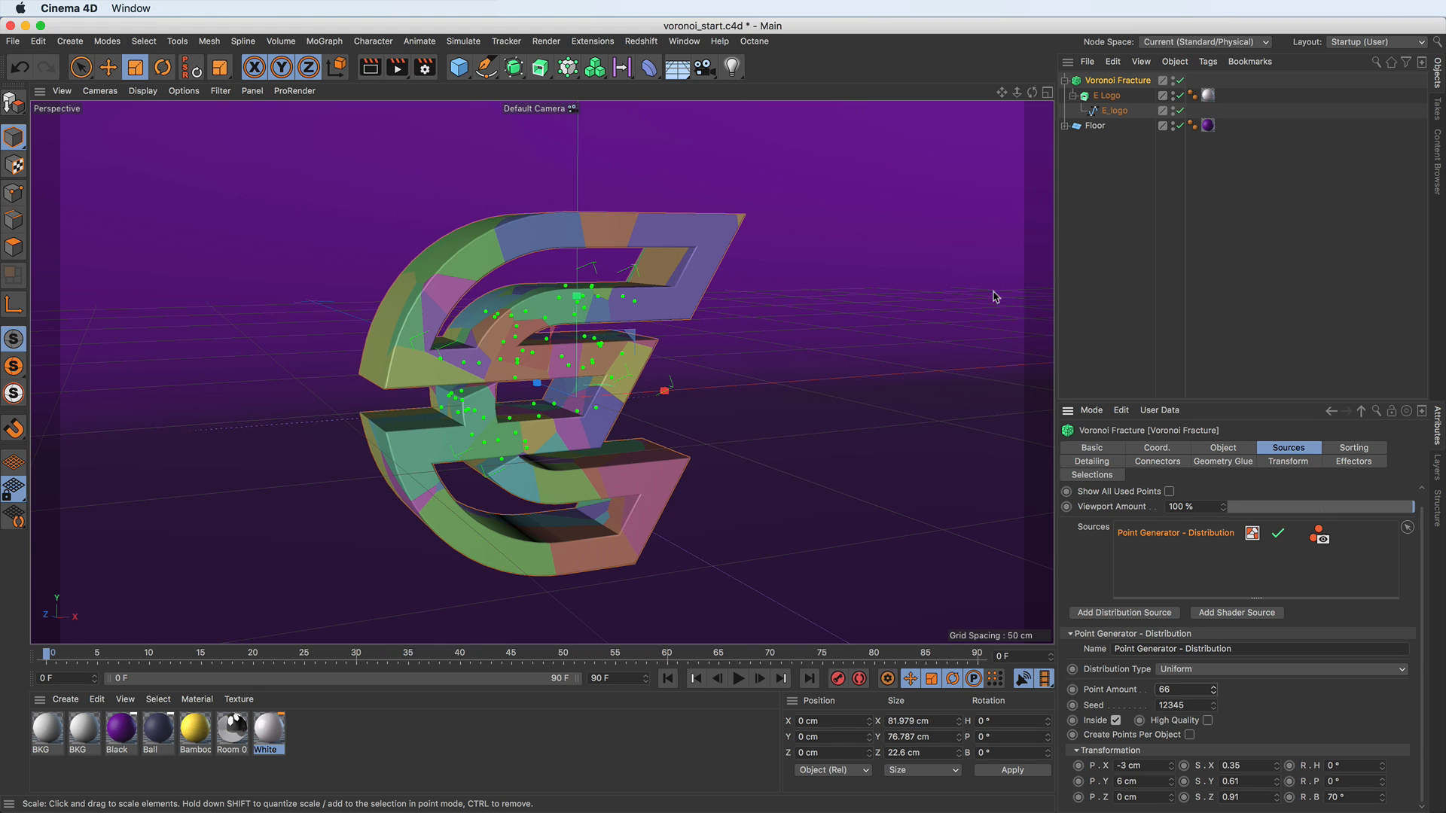
Render the perspective view to check the fractured logo, repeating it with nothing selected.
{"action": "left_click", "coordinate": [370, 67]}
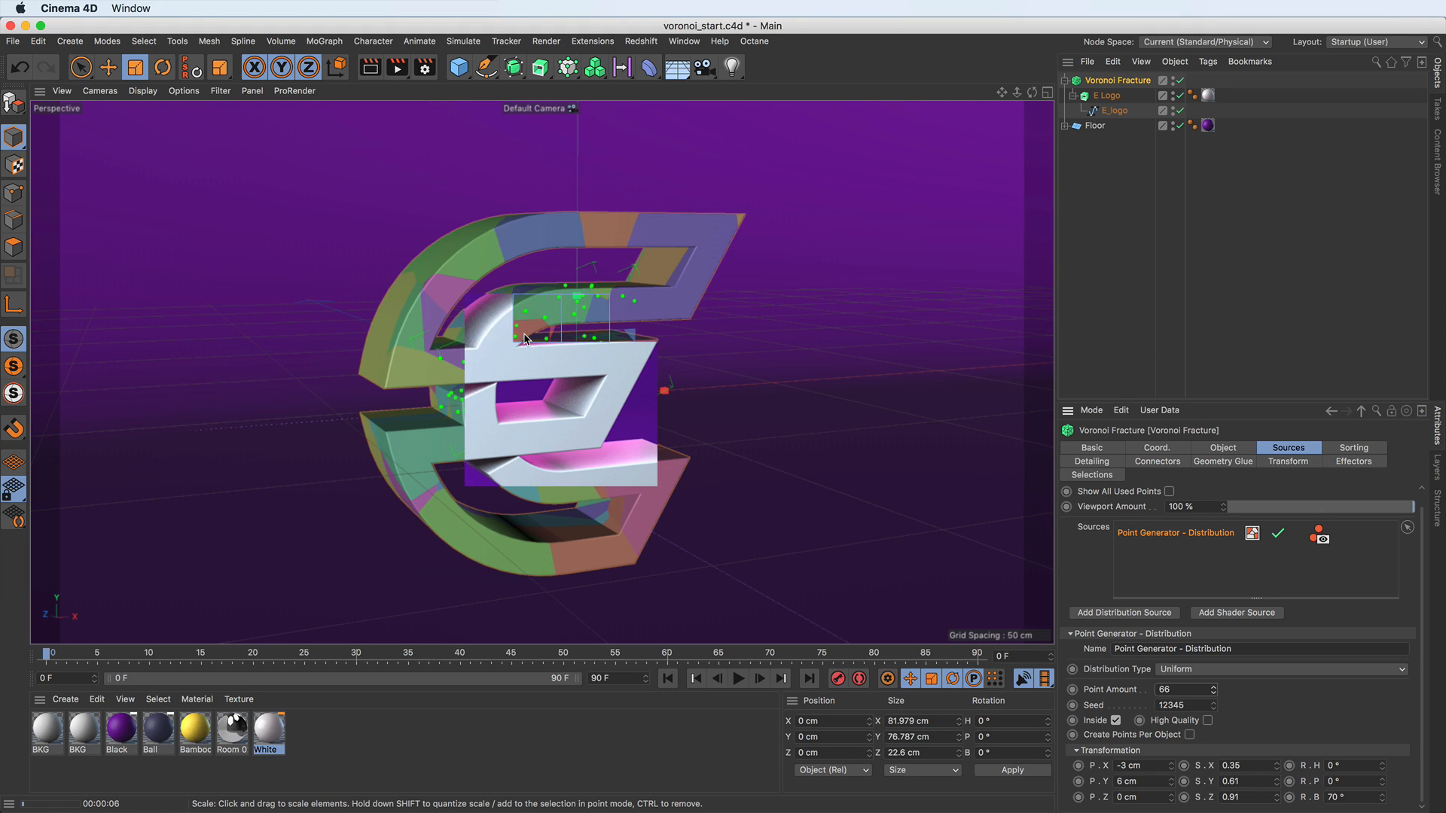
{"action": "left_click", "coordinate": [1108, 247]}
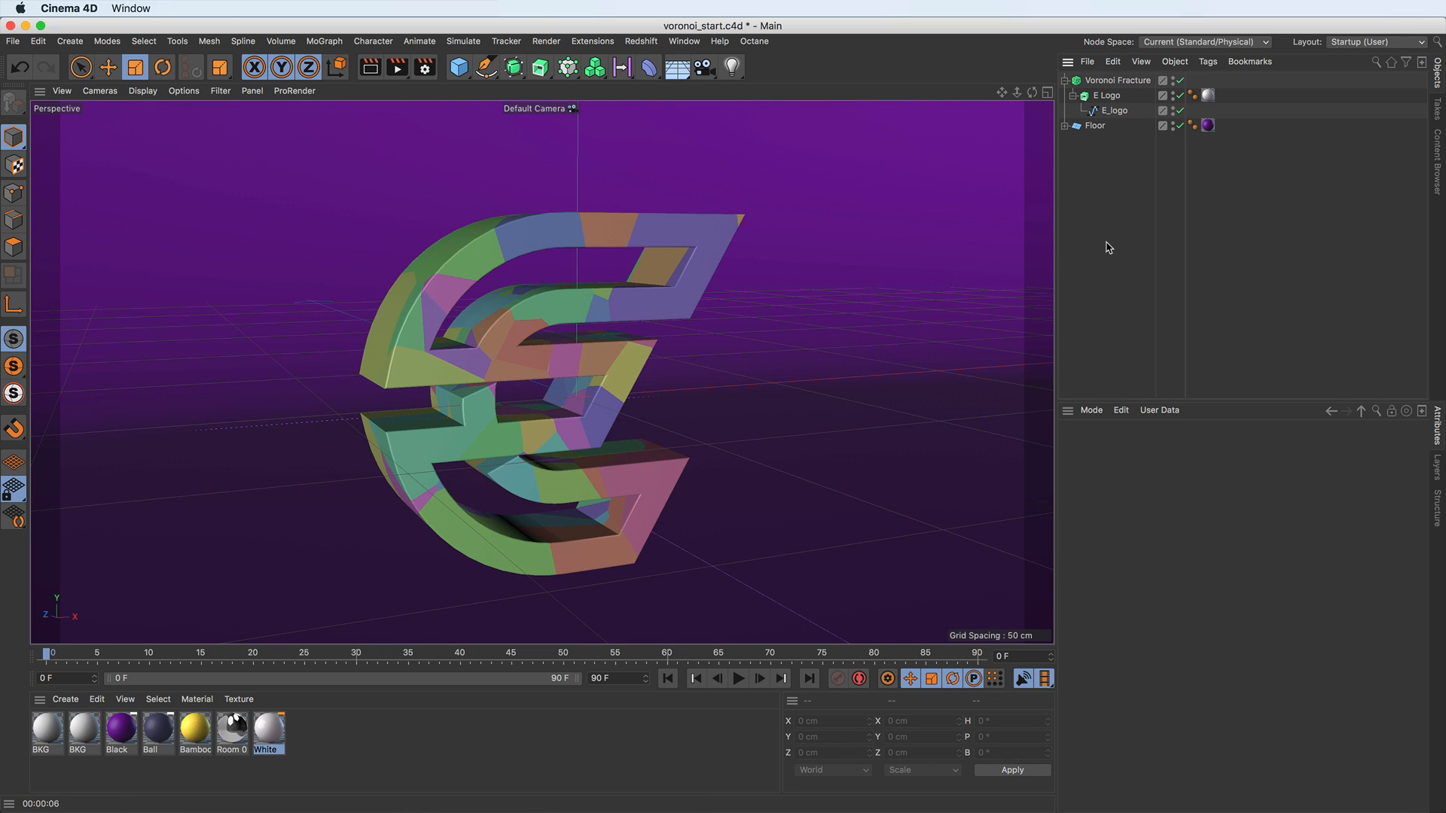
{"action": "left_click", "coordinate": [370, 68]}
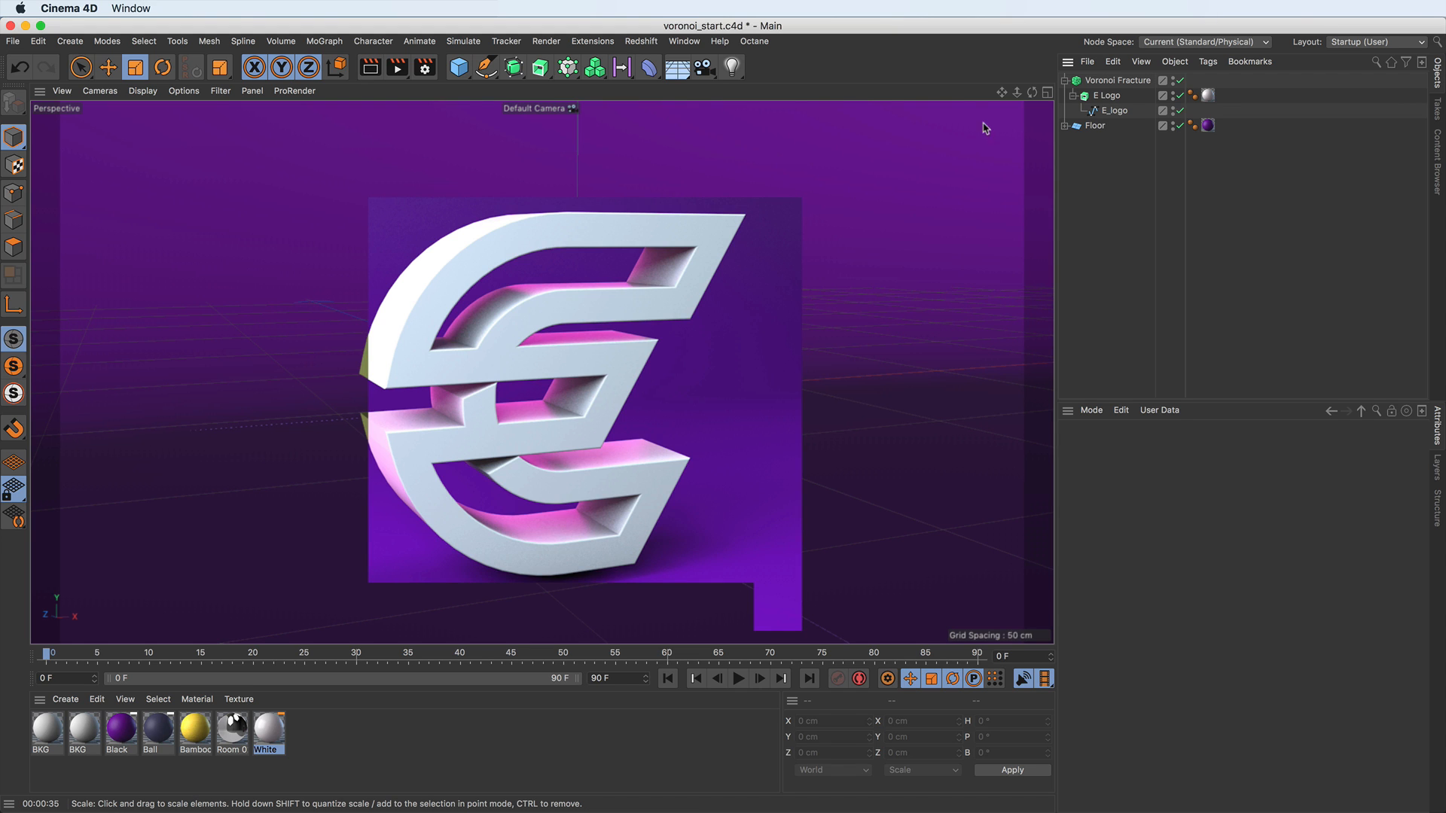
{"action": "left_click", "coordinate": [1099, 181]}
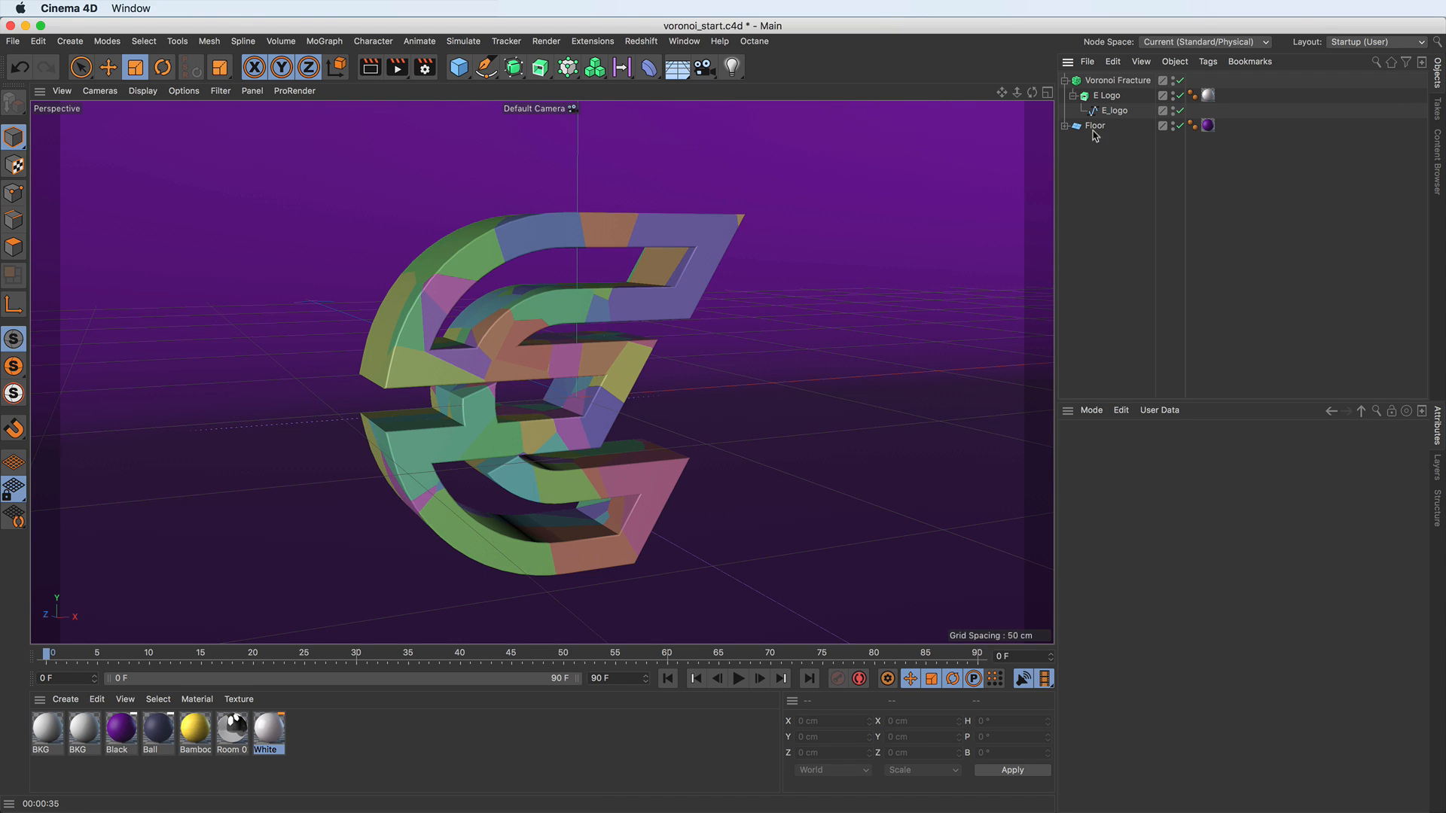
Add a Rigid Body simulation tag to the Voronoi Fracture object.
{"action": "left_click", "coordinate": [1089, 81]}
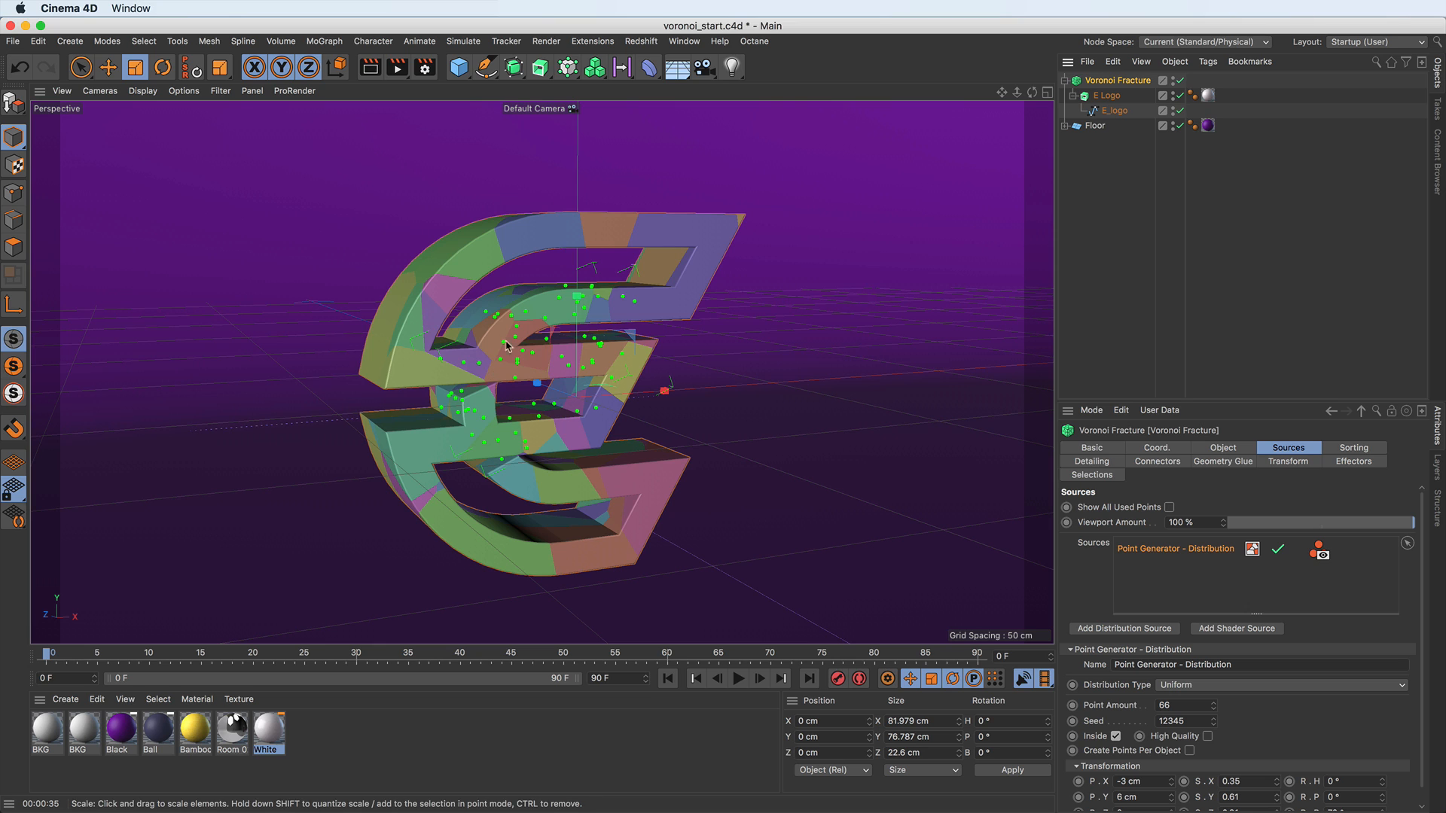
{"action": "right_click", "coordinate": [1101, 83]}
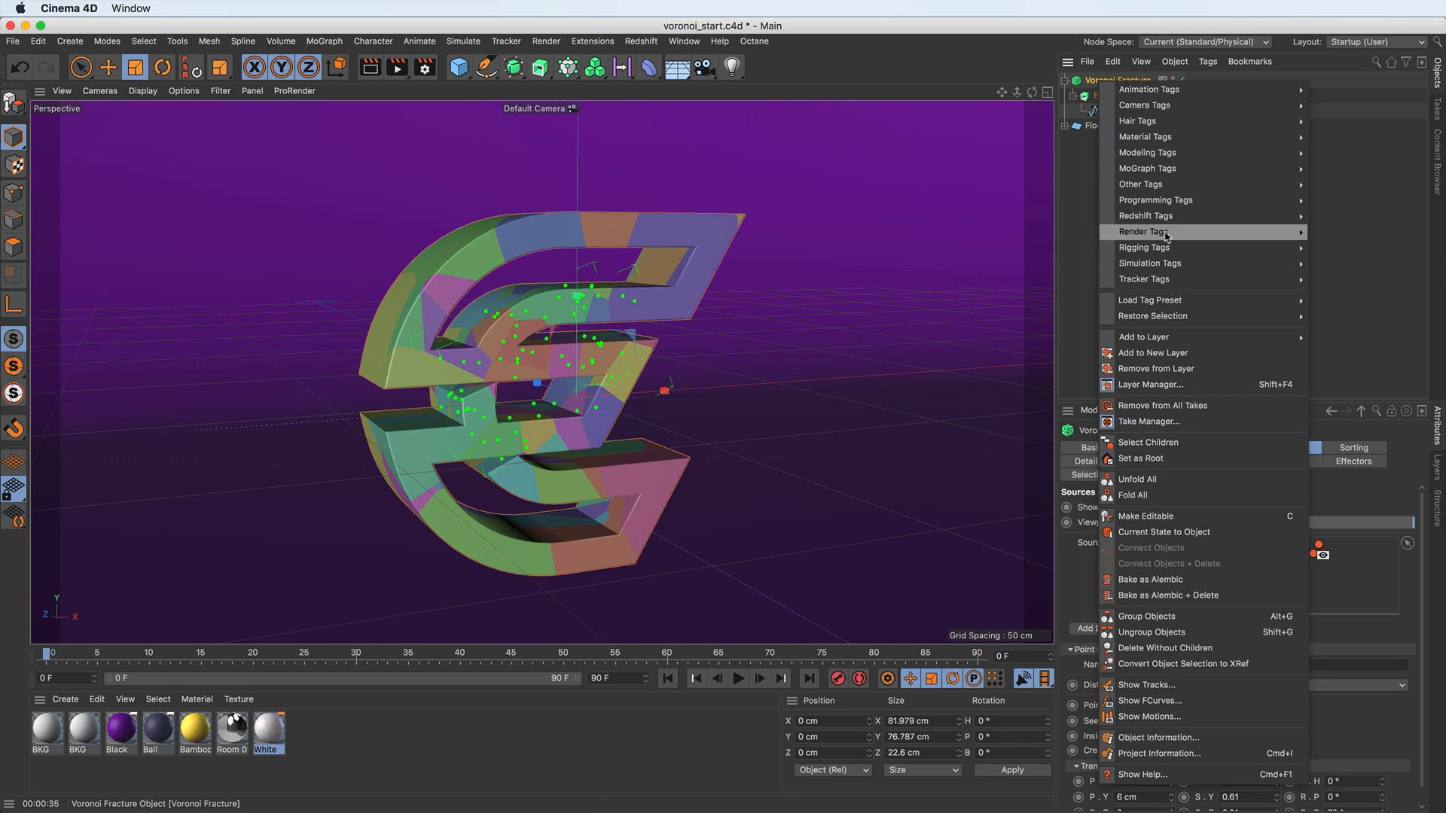
{"action": "mouse_move", "coordinate": [1163, 265]}
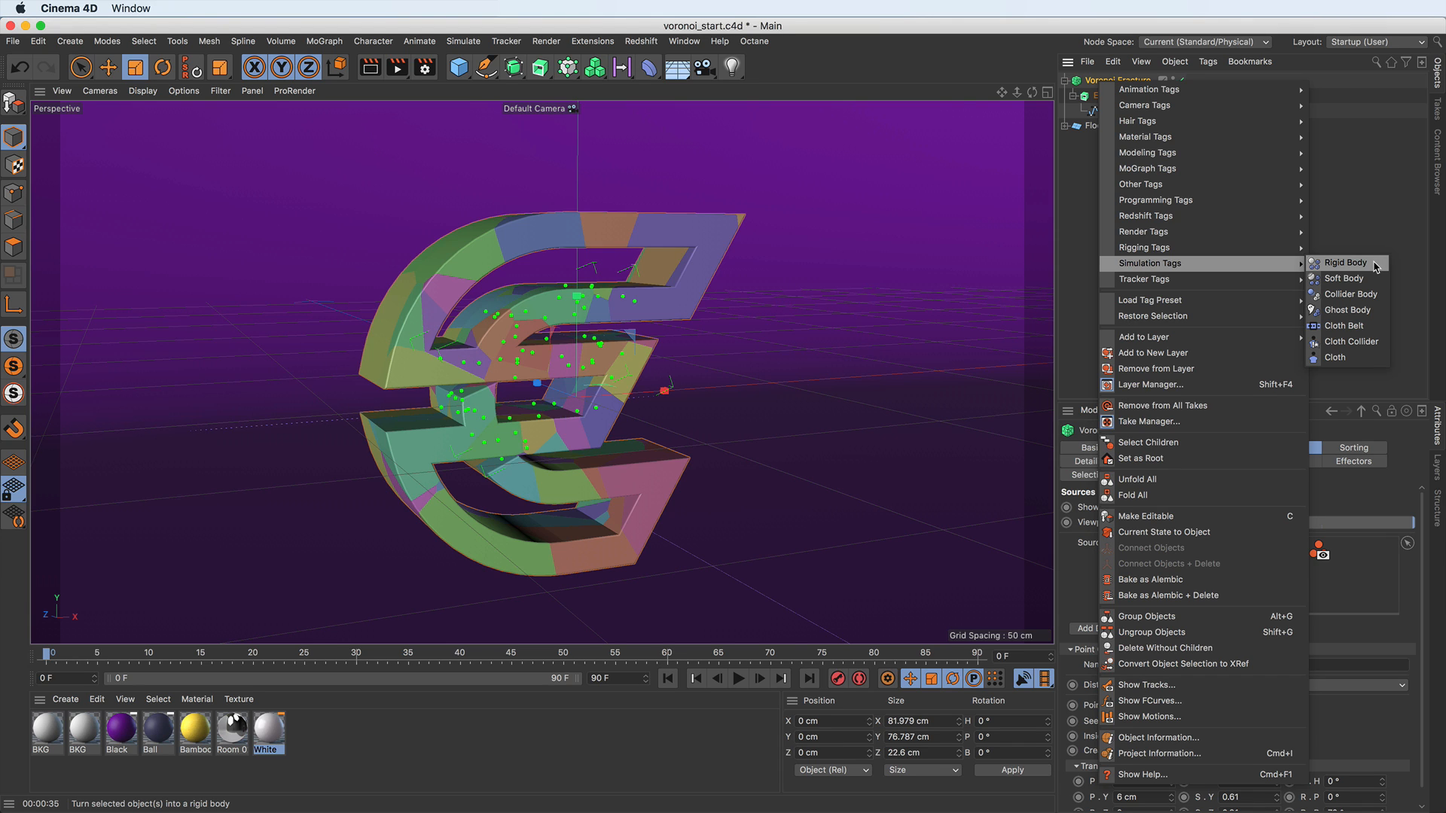
{"action": "left_click", "coordinate": [1376, 267]}
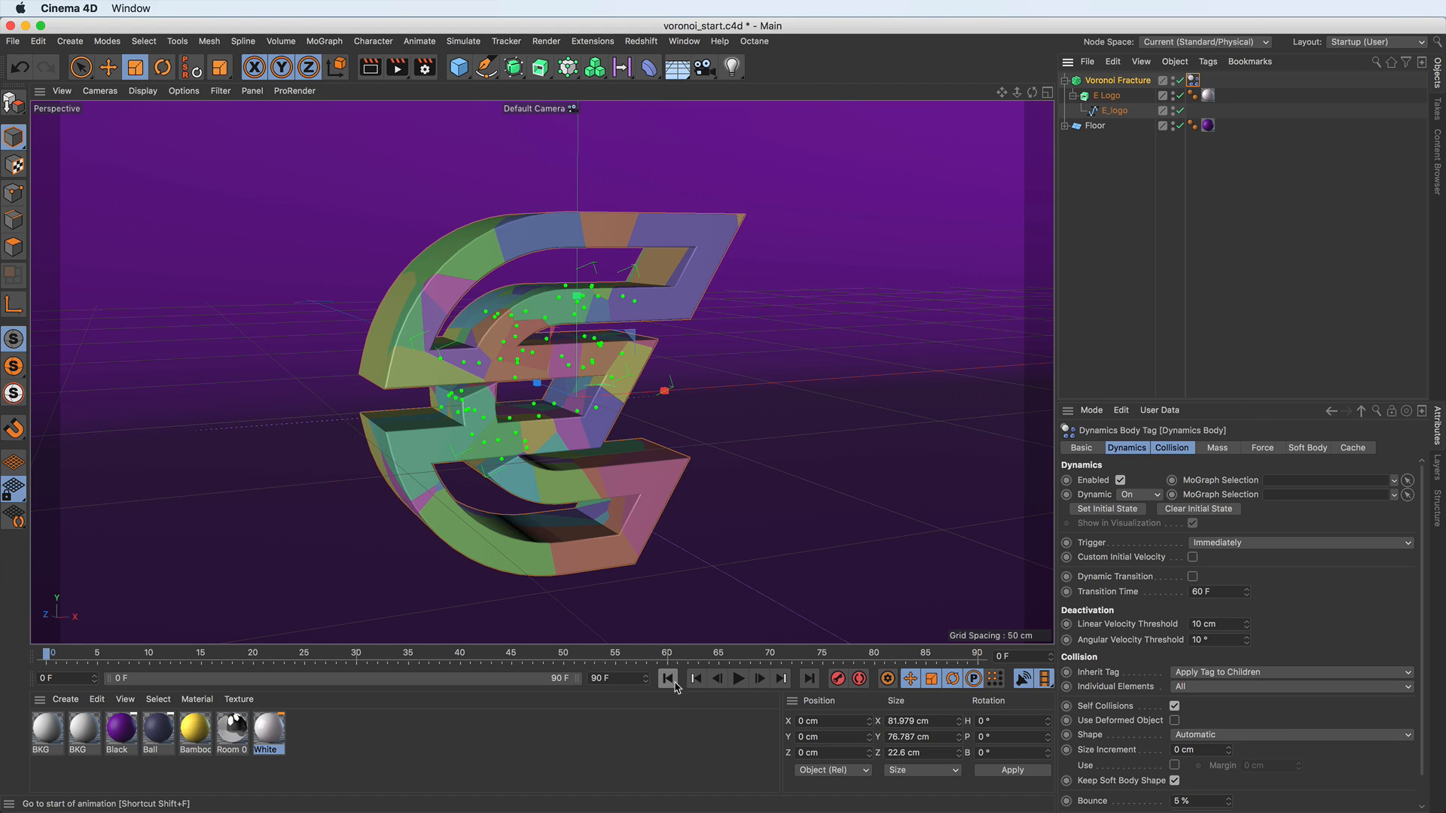
Play the animation to test the Voronoi Fracture's rigid body dynamics and rewind to frame 0.
{"action": "left_click", "coordinate": [738, 678]}
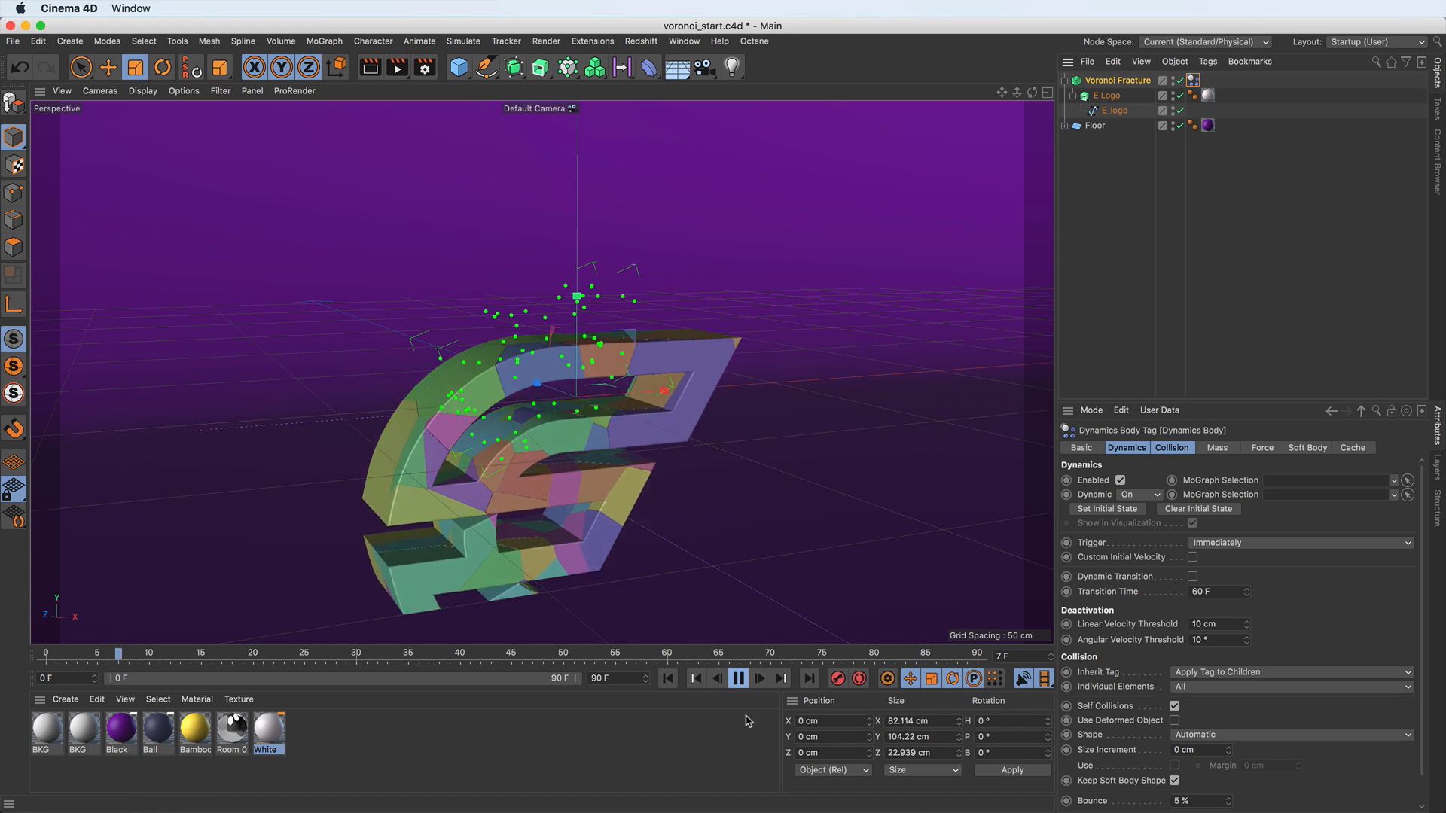
{"action": "left_click", "coordinate": [668, 680]}
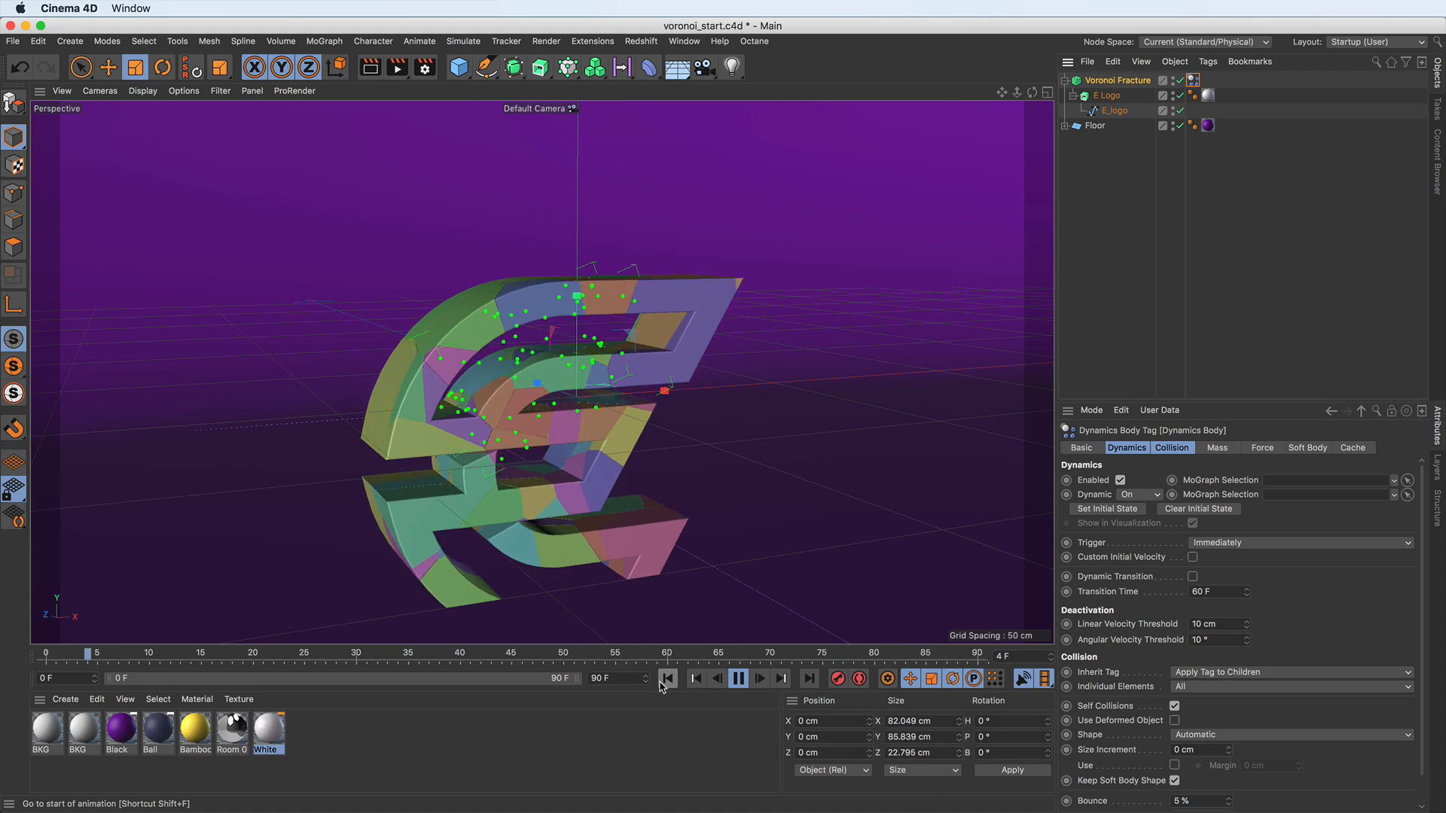
{"action": "left_click", "coordinate": [667, 679]}
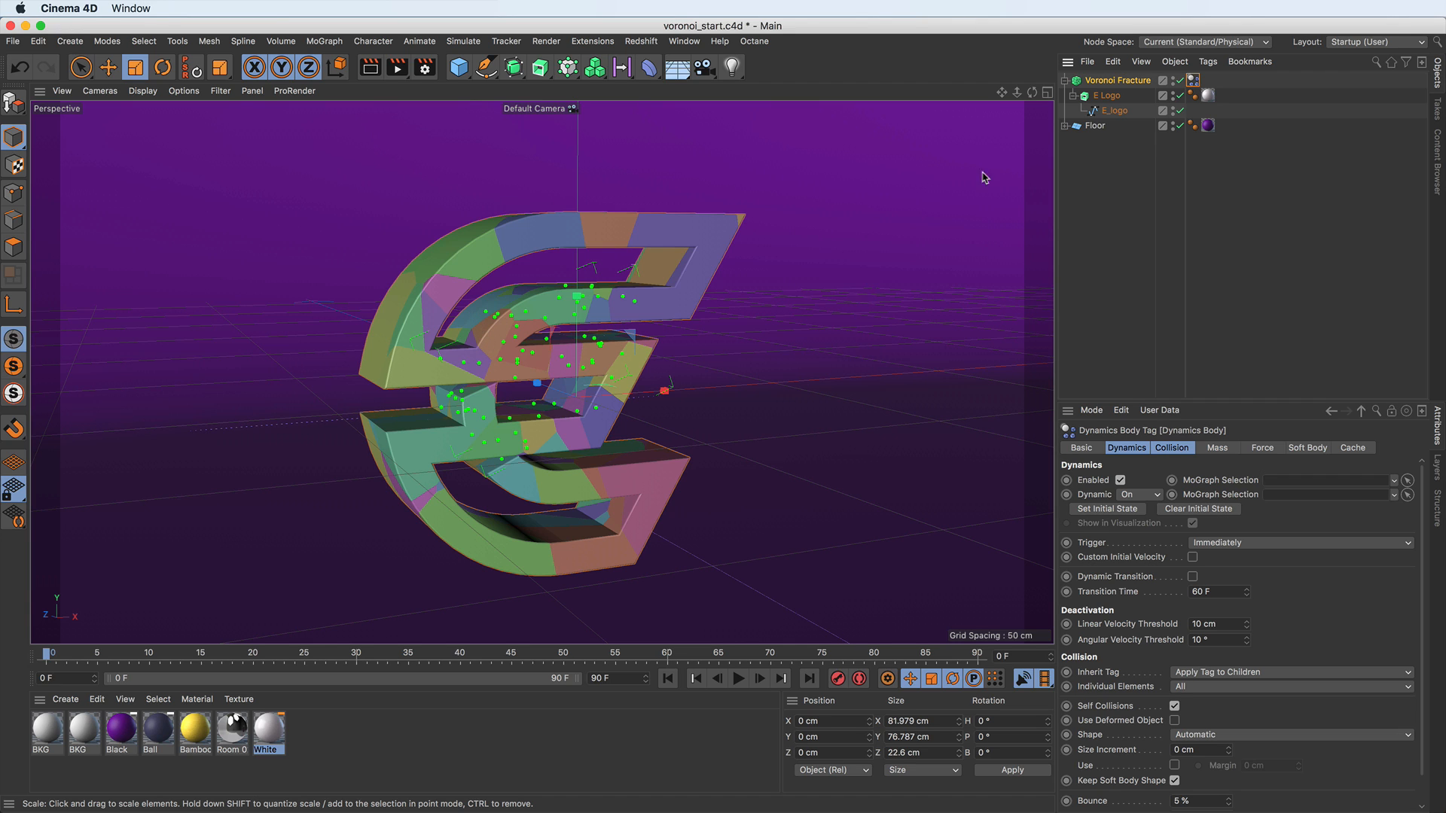
Add a Collider Body simulation tag to the Floor object.
{"action": "left_click", "coordinate": [1108, 126]}
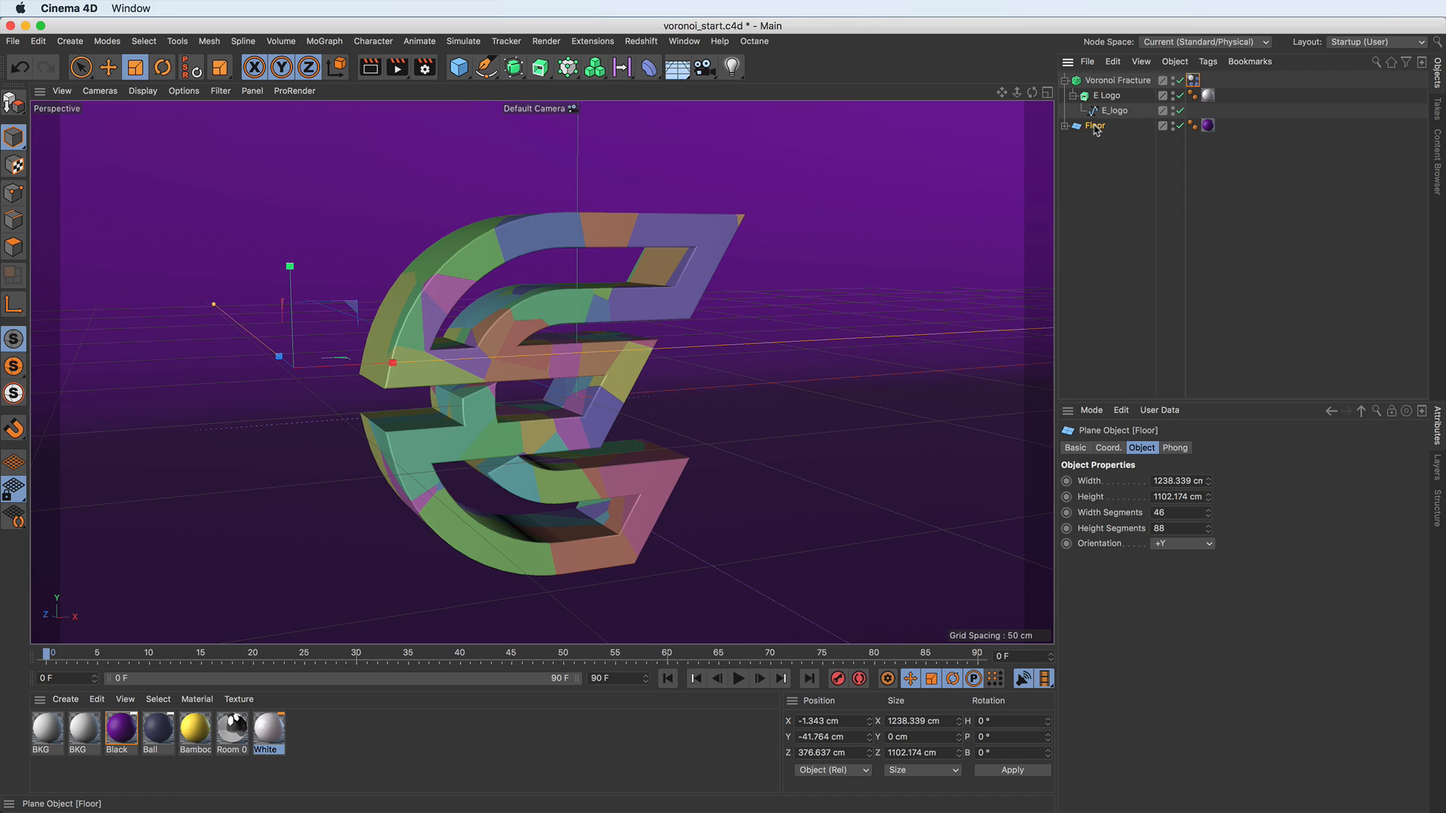
{"action": "left_click", "coordinate": [1193, 80]}
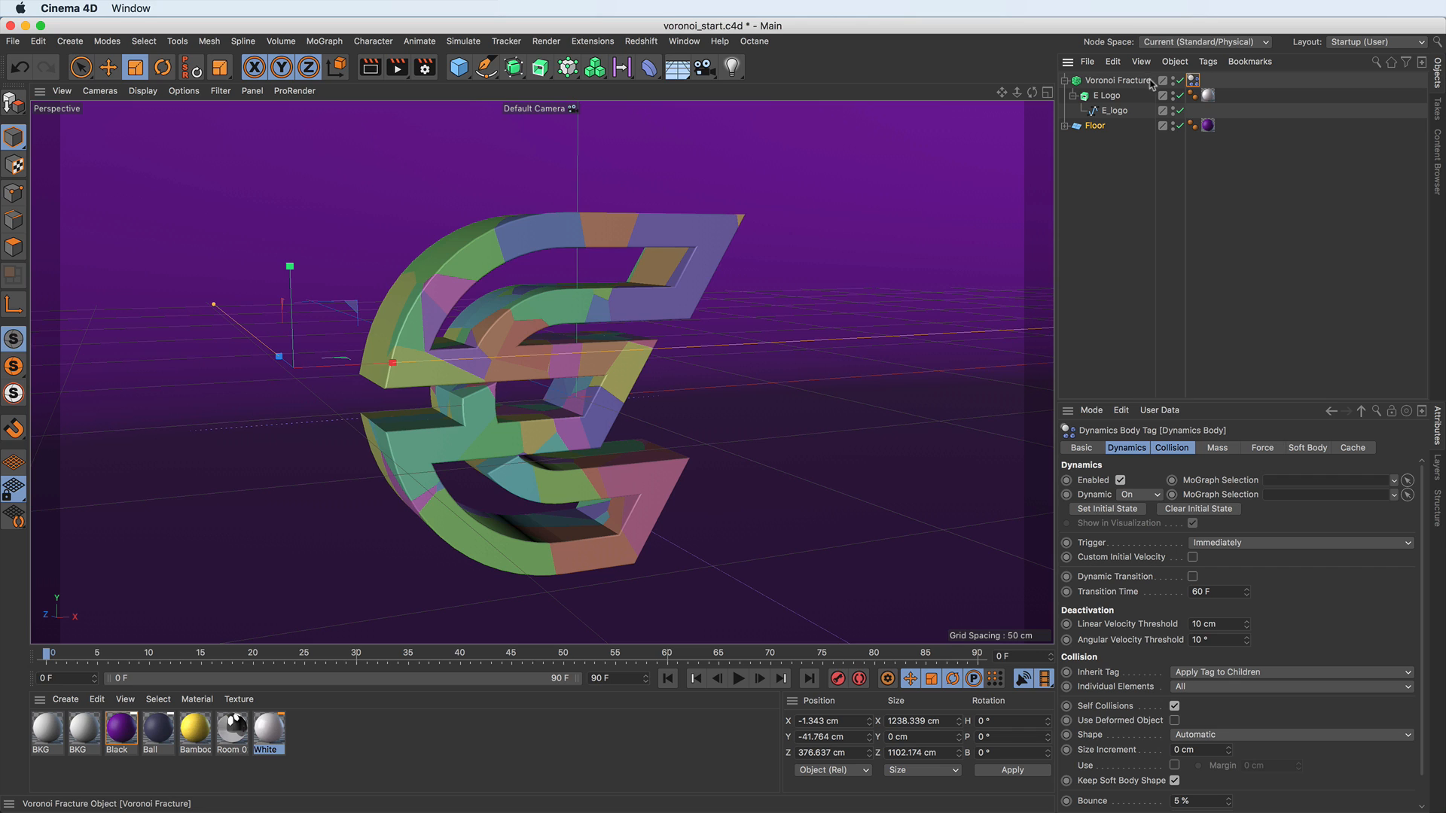
{"action": "left_click", "coordinate": [1094, 127]}
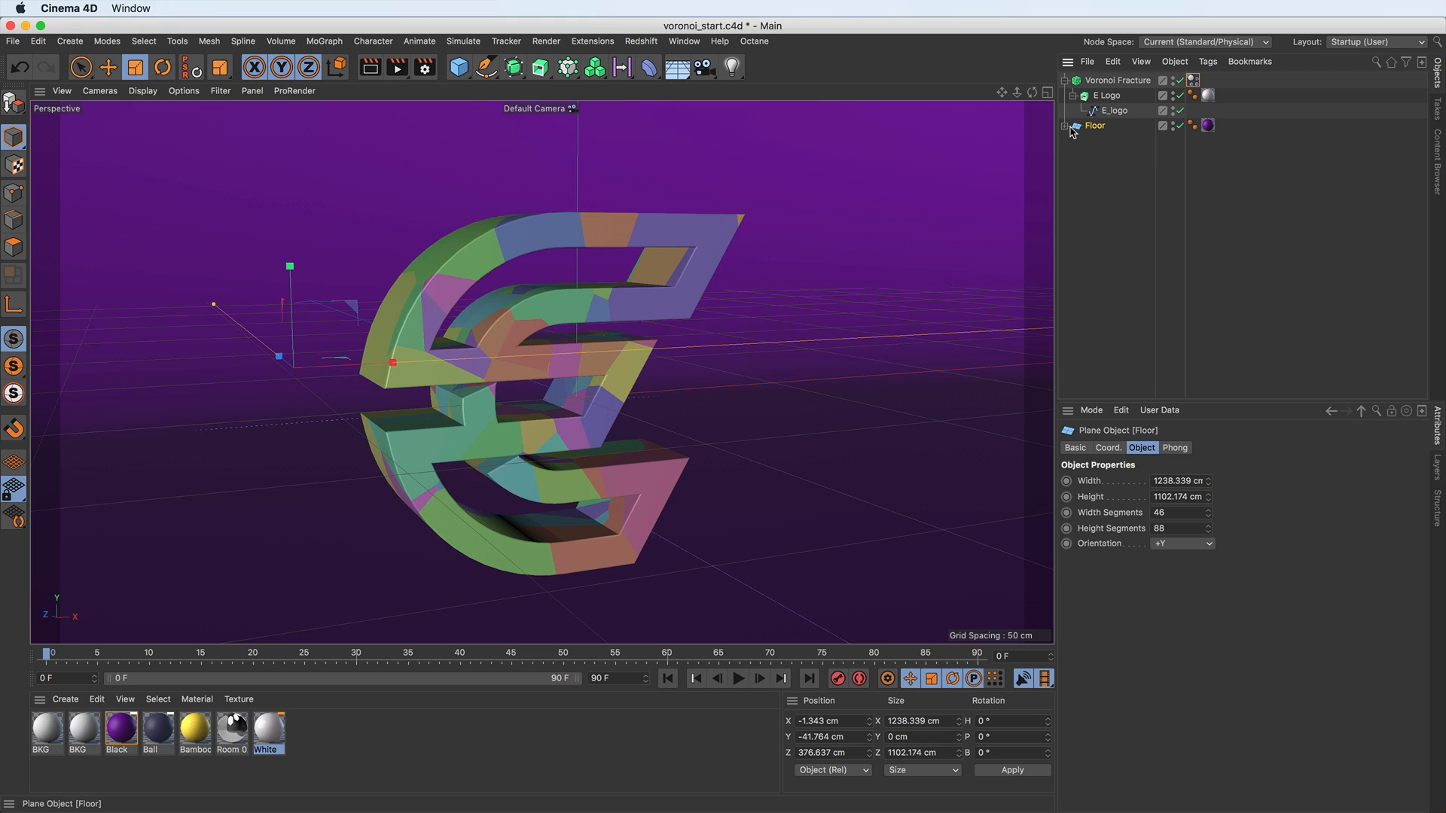
{"action": "right_click", "coordinate": [1094, 128]}
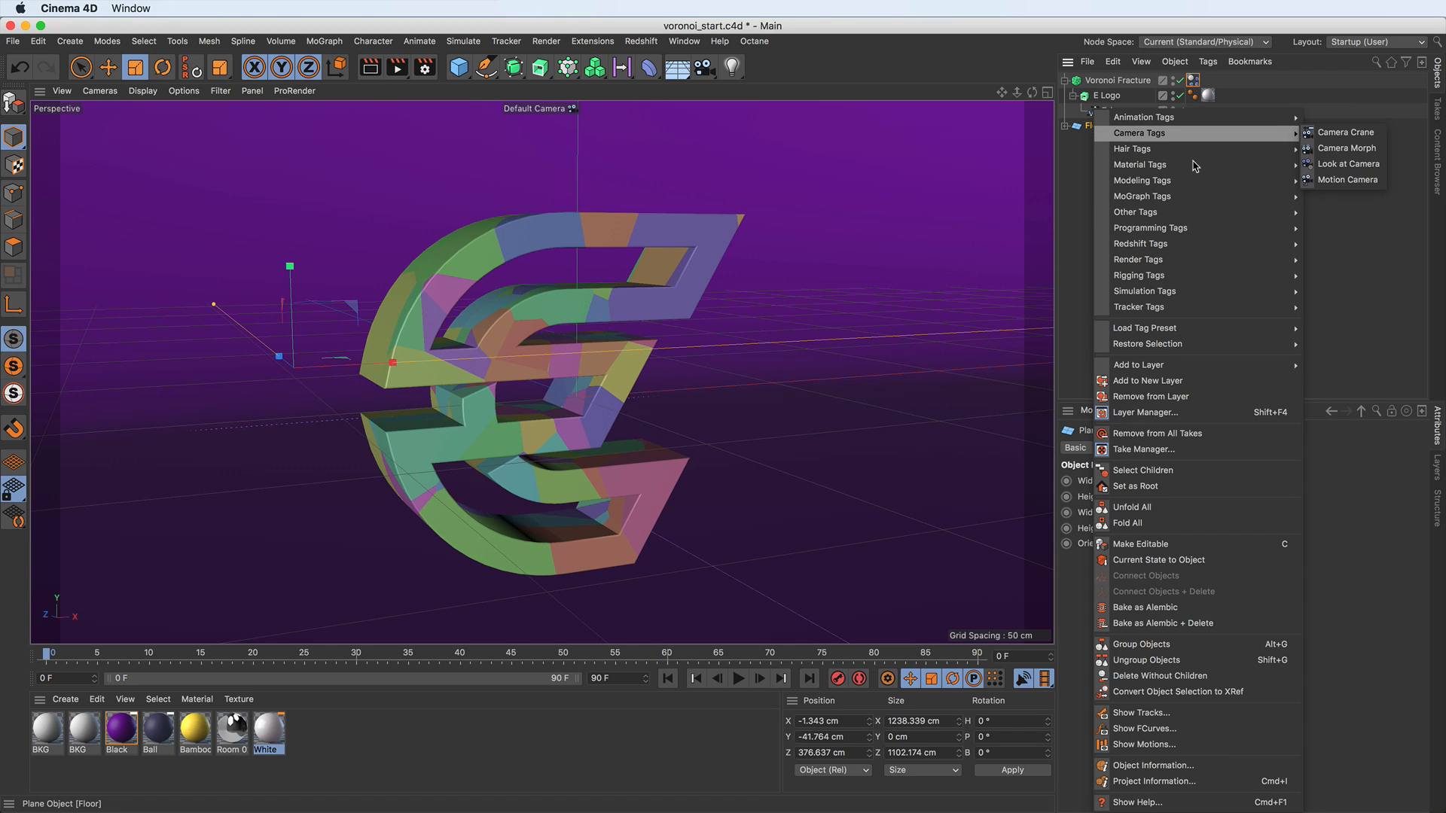
{"action": "mouse_move", "coordinate": [1179, 298]}
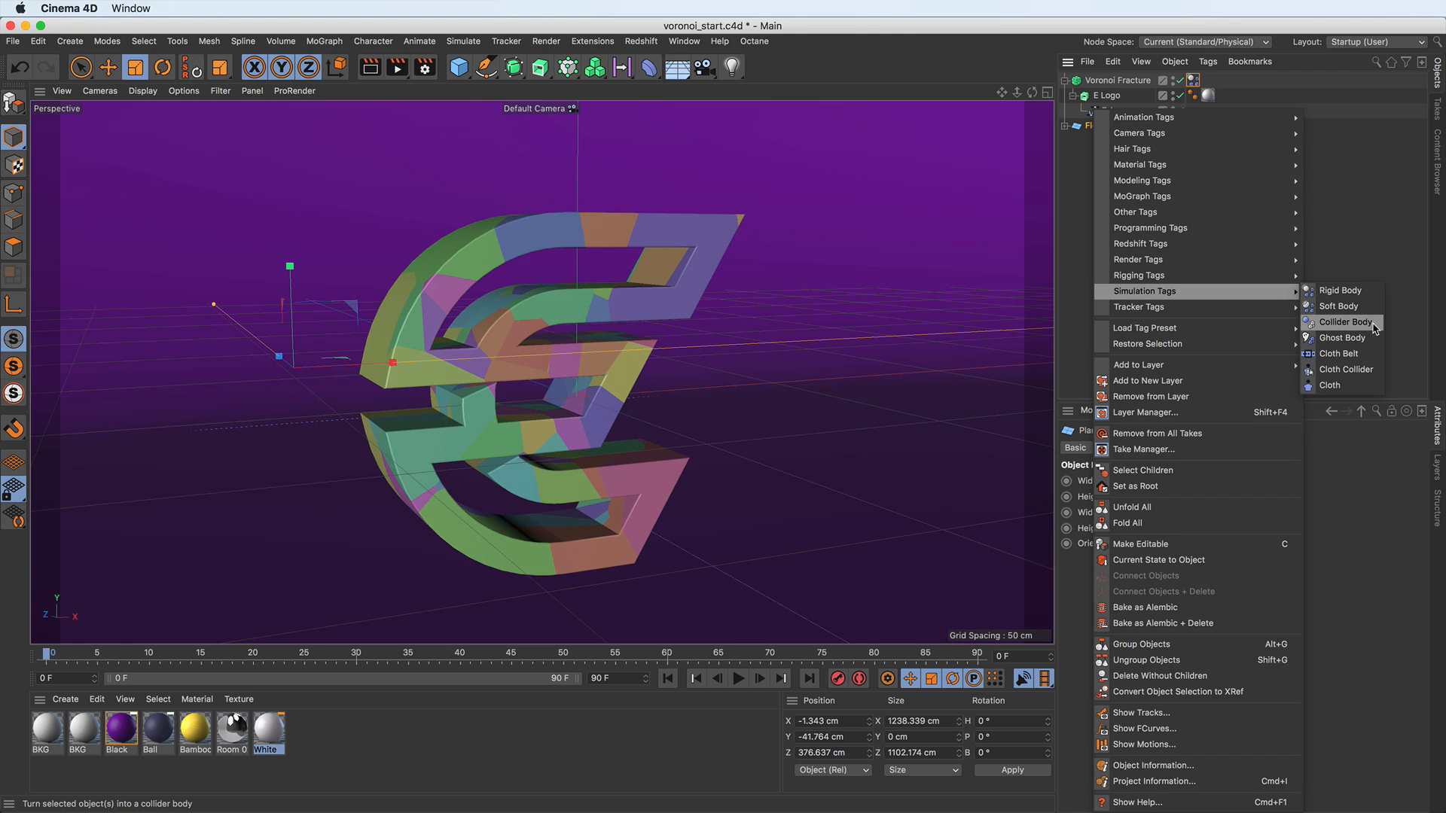
{"action": "left_click", "coordinate": [1331, 327]}
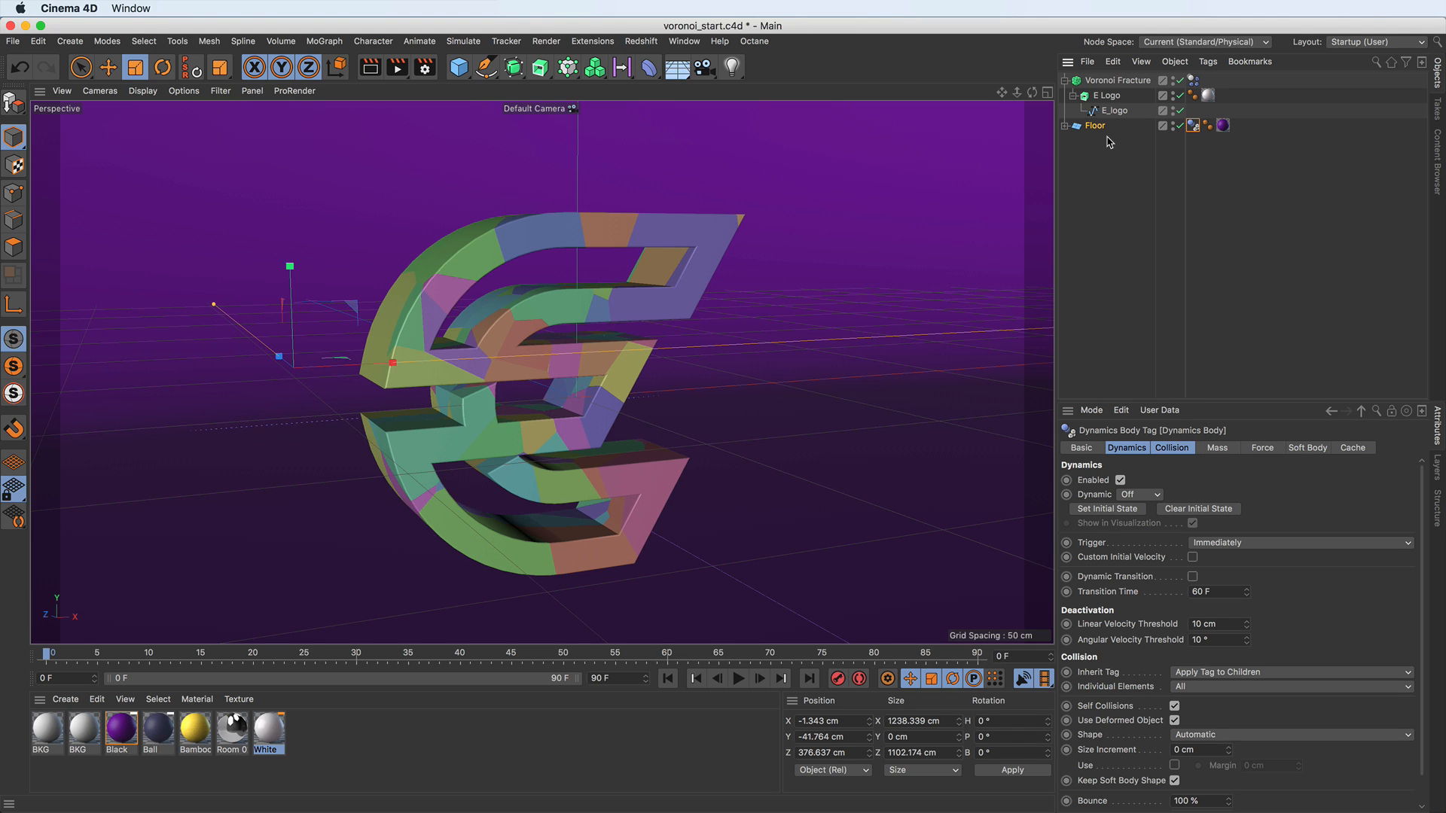
Play the simulation to test the fragments against the floor collider and return to the first frame.
{"action": "left_click", "coordinate": [1104, 82]}
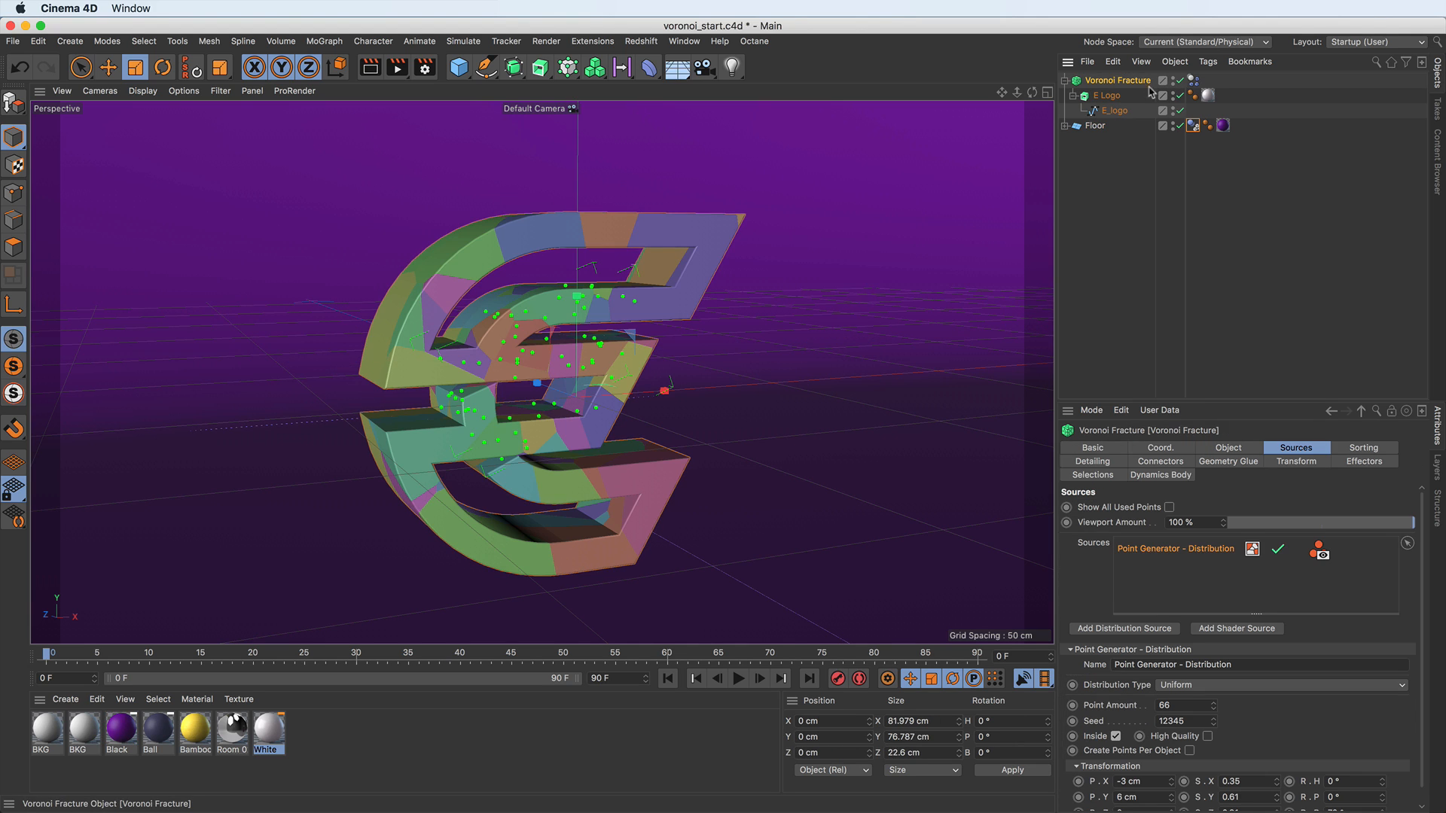
{"action": "left_click", "coordinate": [738, 680]}
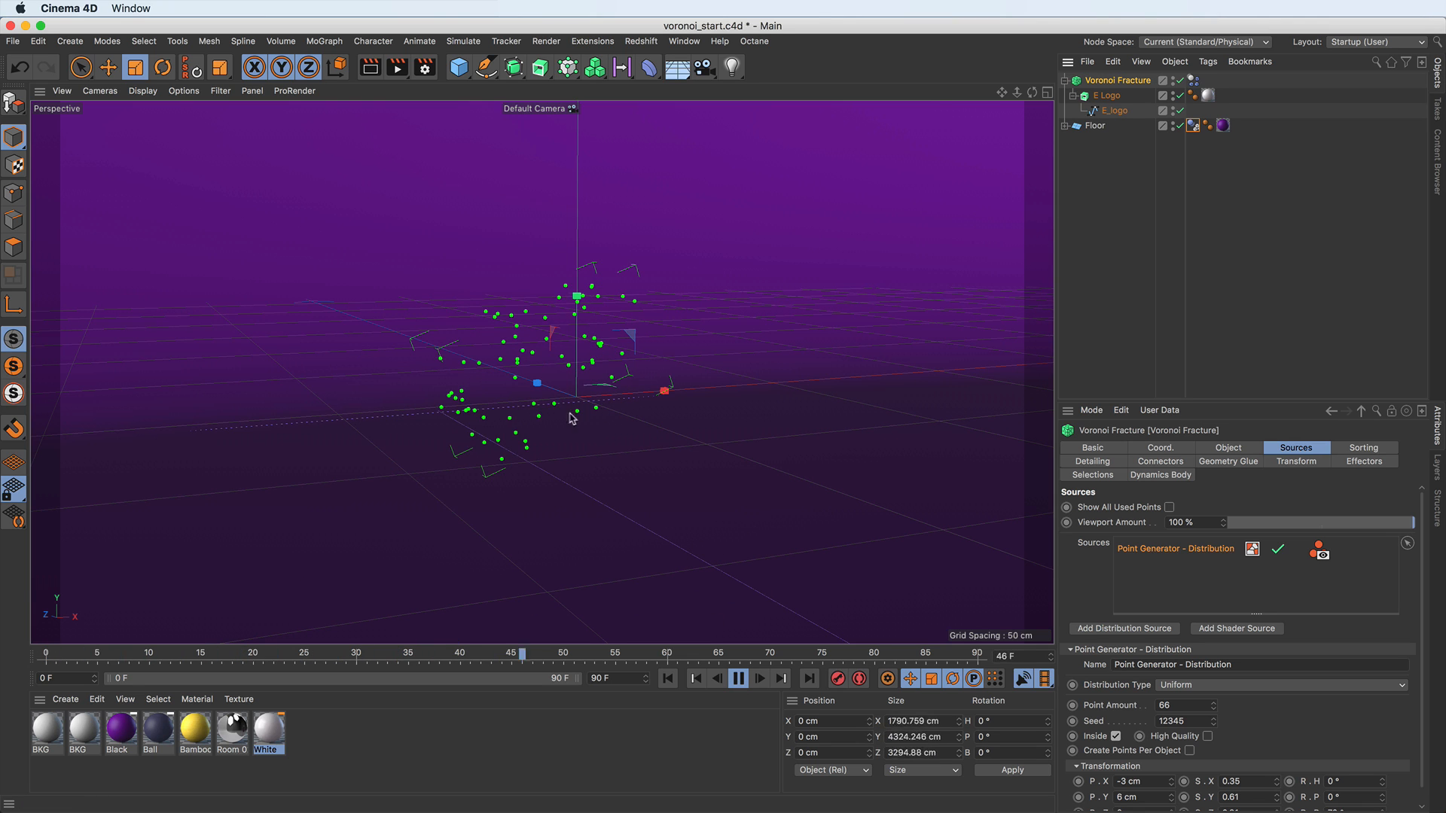
{"action": "left_click", "coordinate": [667, 680]}
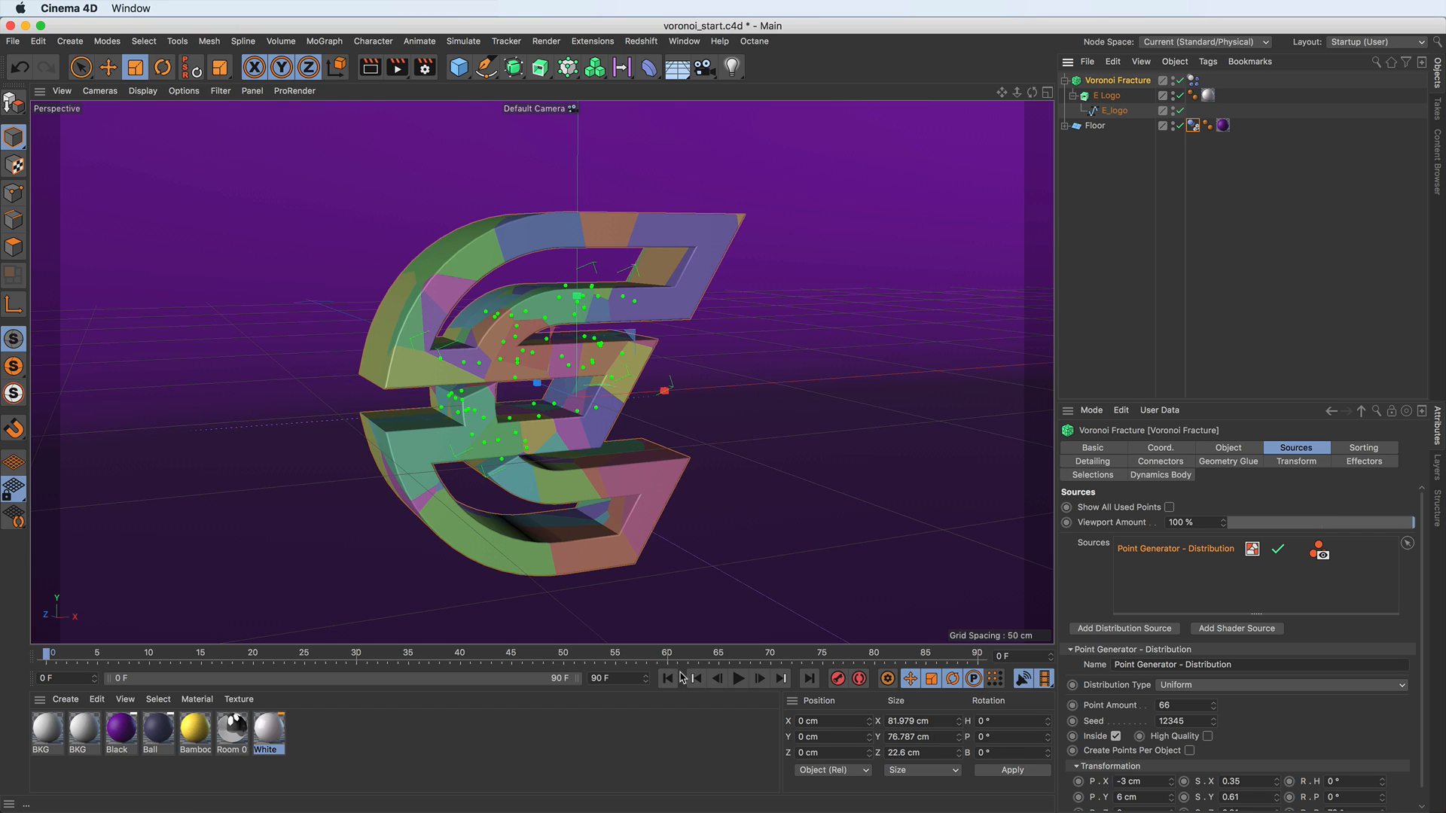
Set the collision shape of the Floor's dynamics tag to Static Mesh.
{"action": "left_click", "coordinate": [1194, 128]}
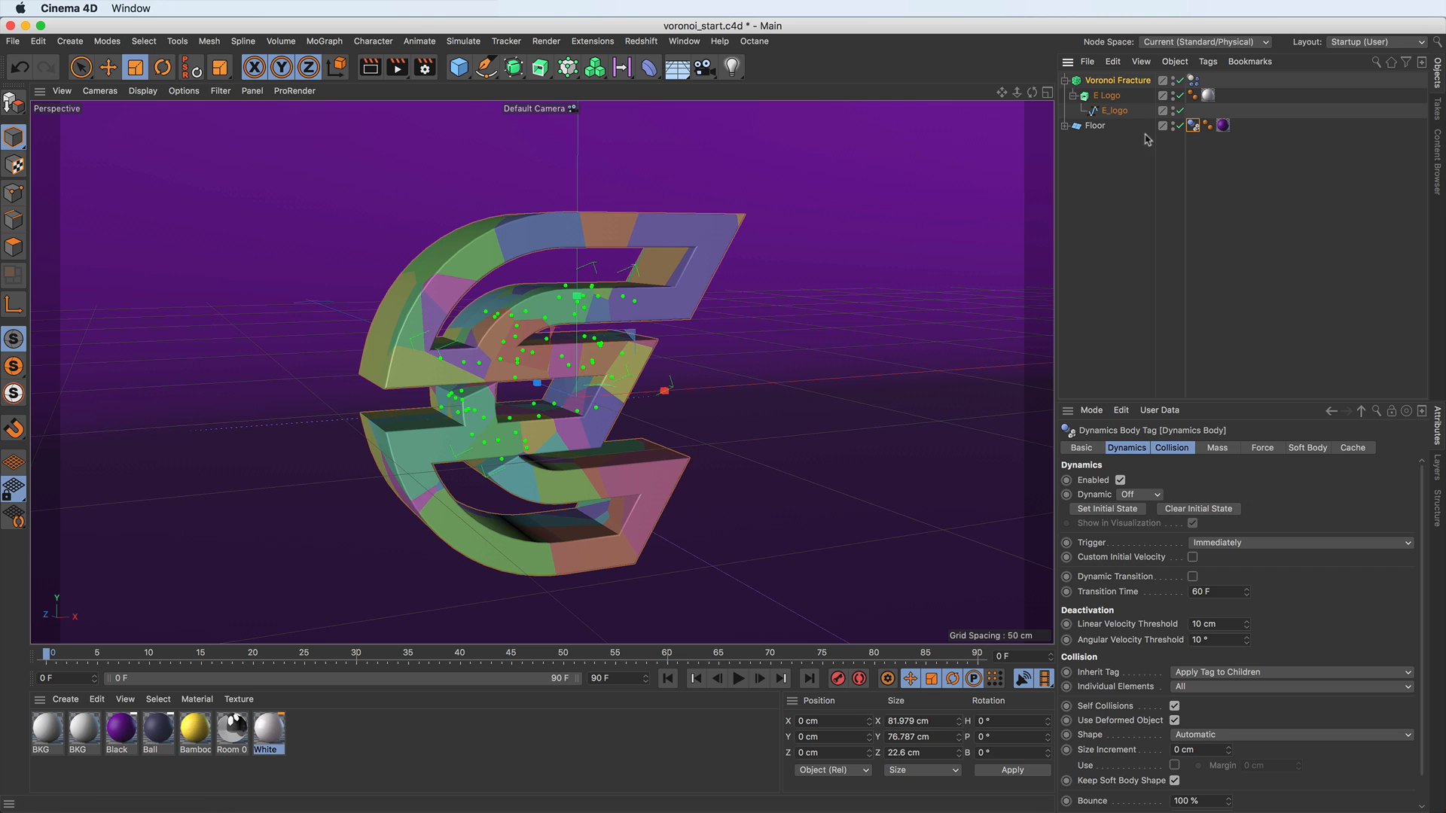
{"action": "left_click", "coordinate": [1100, 127]}
{"action": "left_click_drag", "start_coordinate": [1017, 93], "coordinate": [661, 271]}
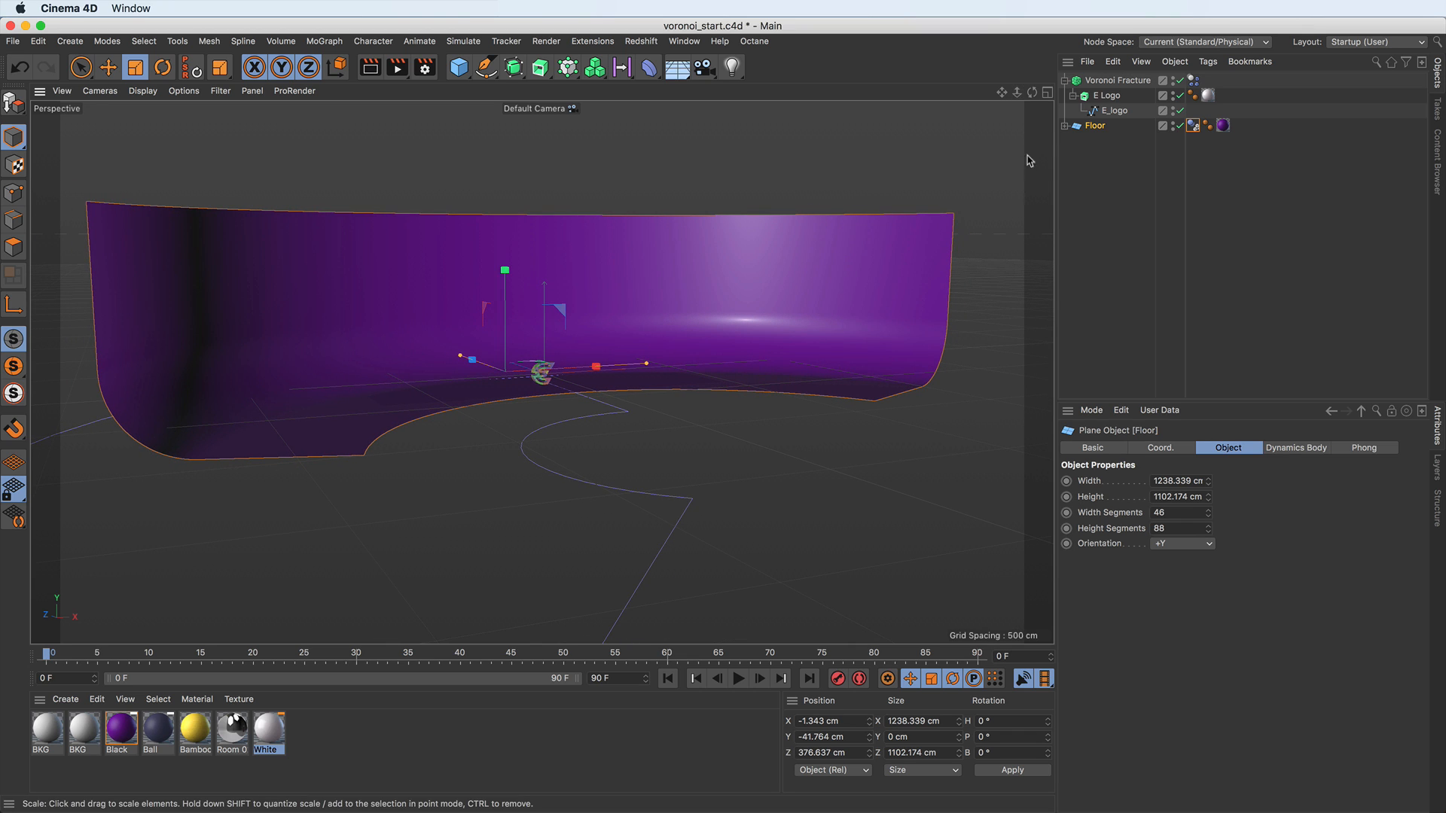
{"action": "left_click", "coordinate": [1193, 126]}
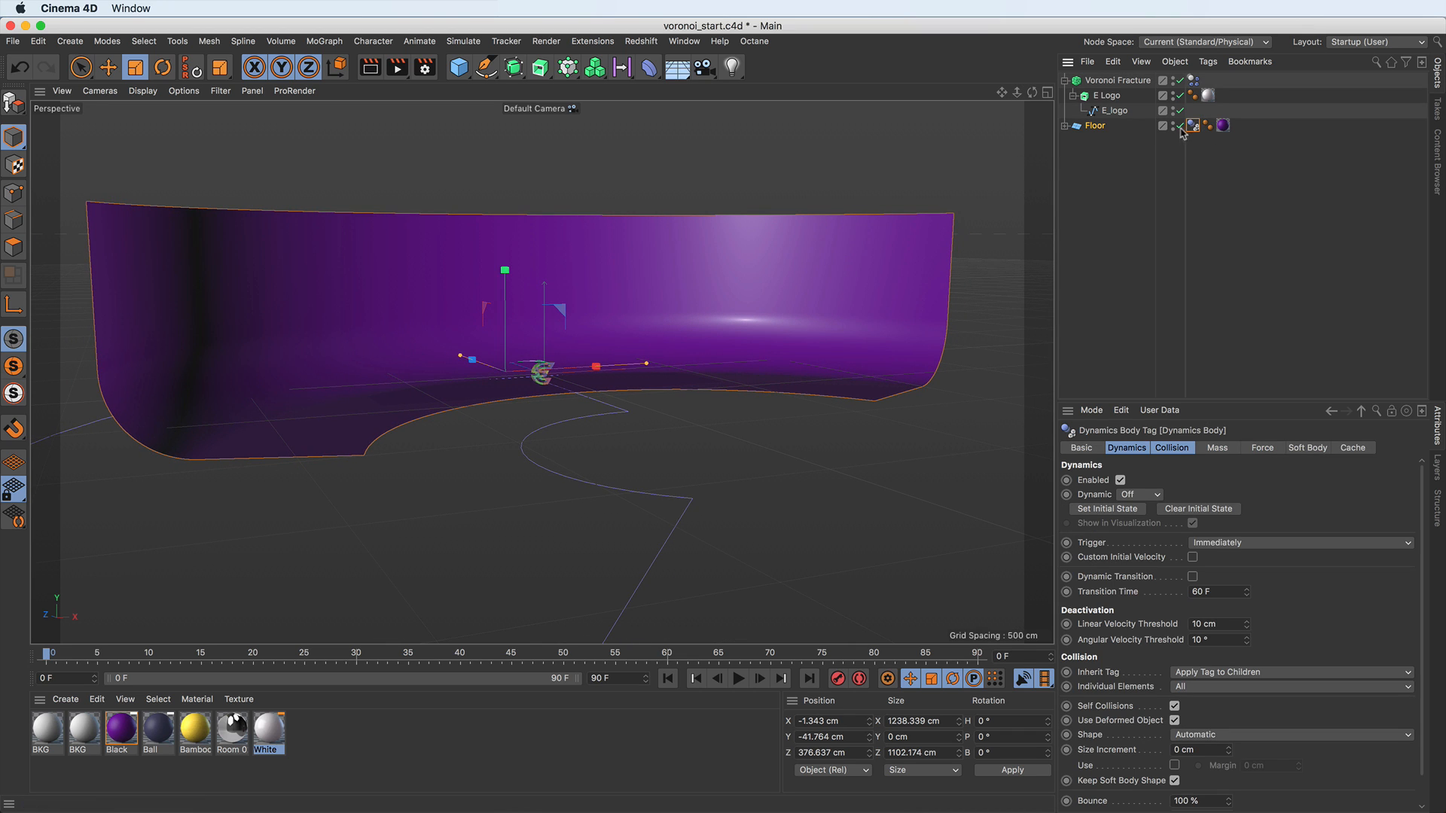
{"action": "left_click", "coordinate": [1169, 448]}
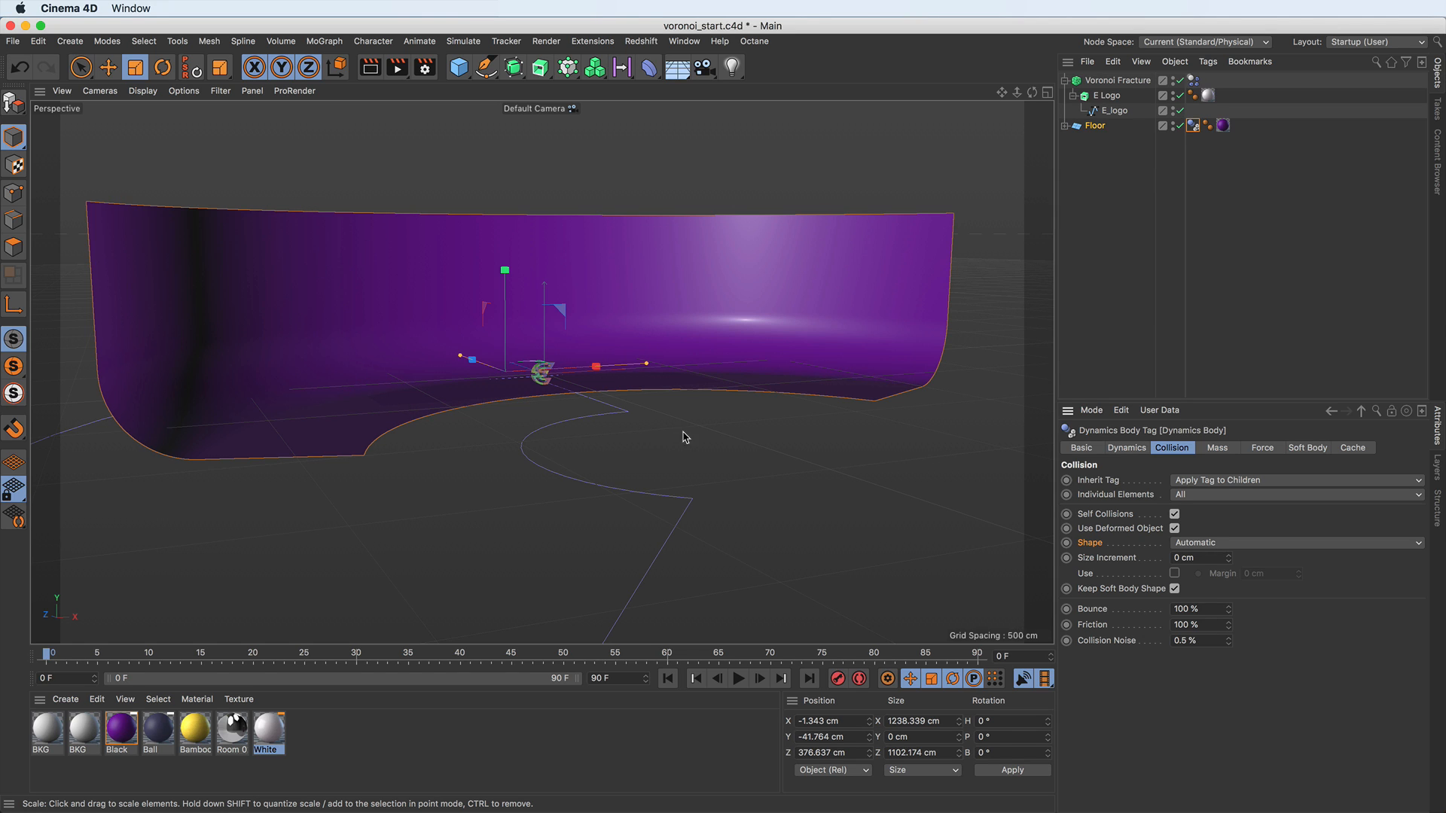
{"action": "left_click", "coordinate": [1266, 543]}
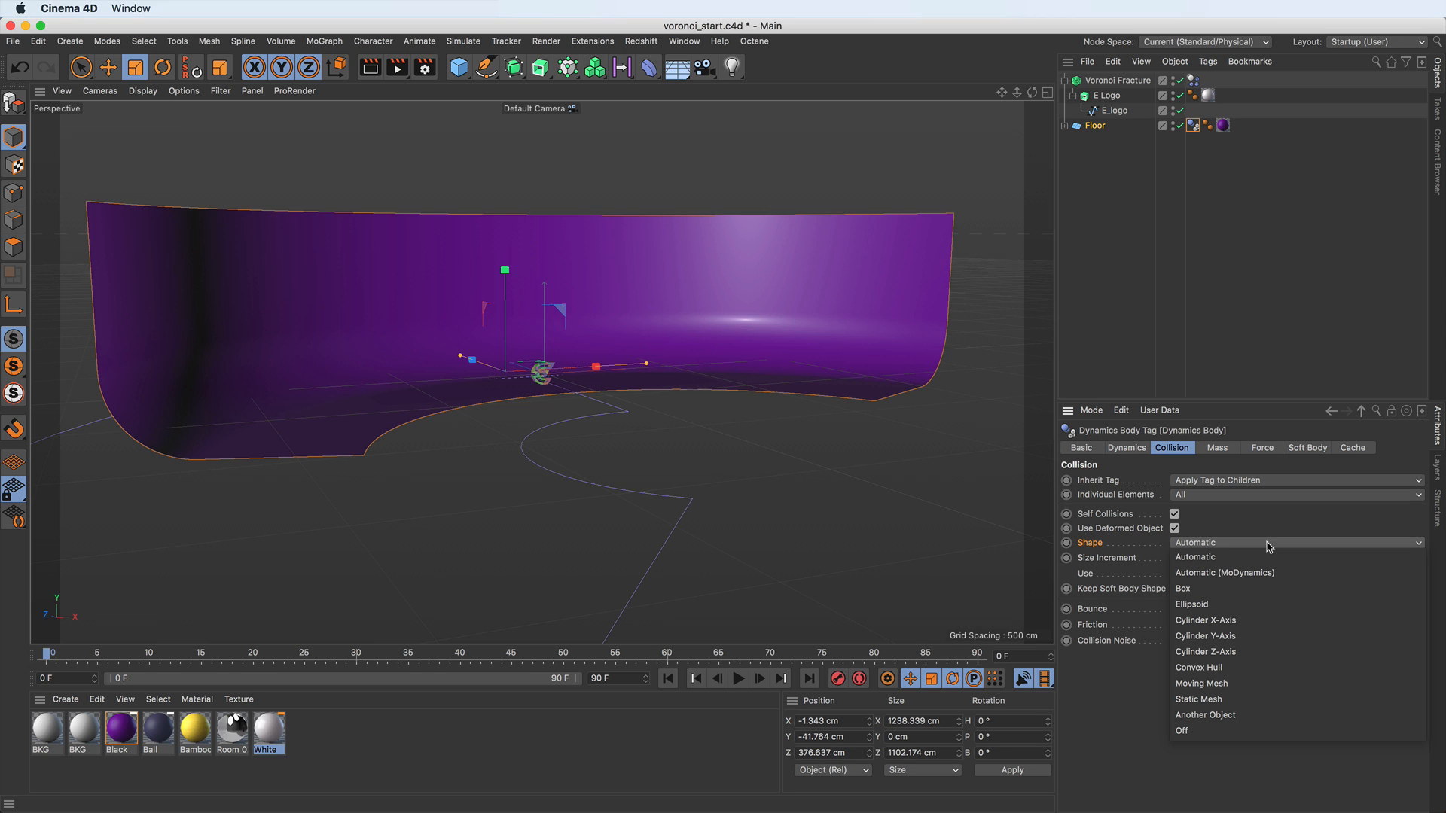
{"action": "left_click", "coordinate": [1265, 700]}
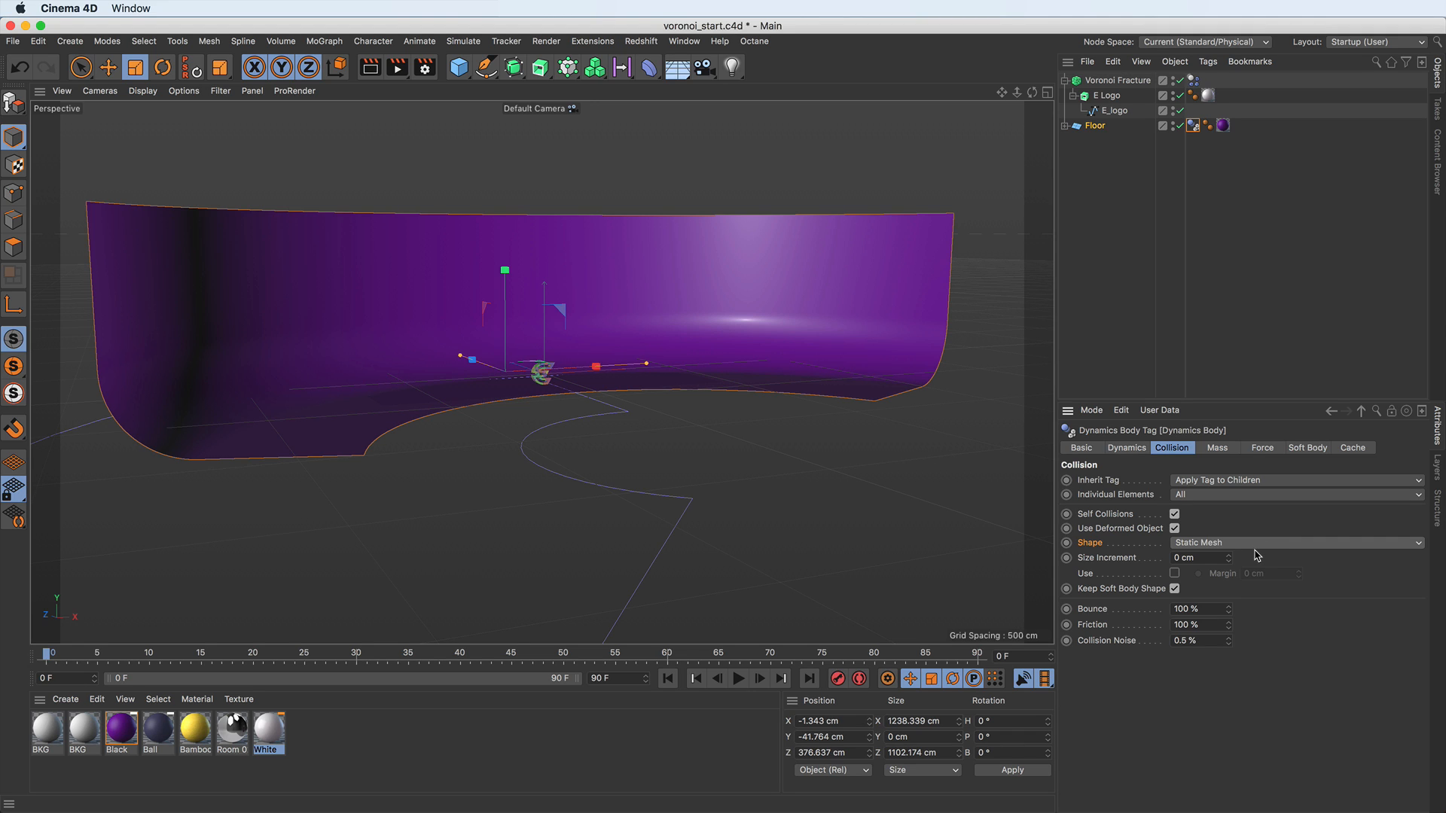
Play the collapse onto the static mesh floor, rewind to frame 0, and inspect the collision settings of the Voronoi Fracture's dynamics tag.
{"action": "left_click_drag", "start_coordinate": [1017, 92], "coordinate": [1441, 71]}
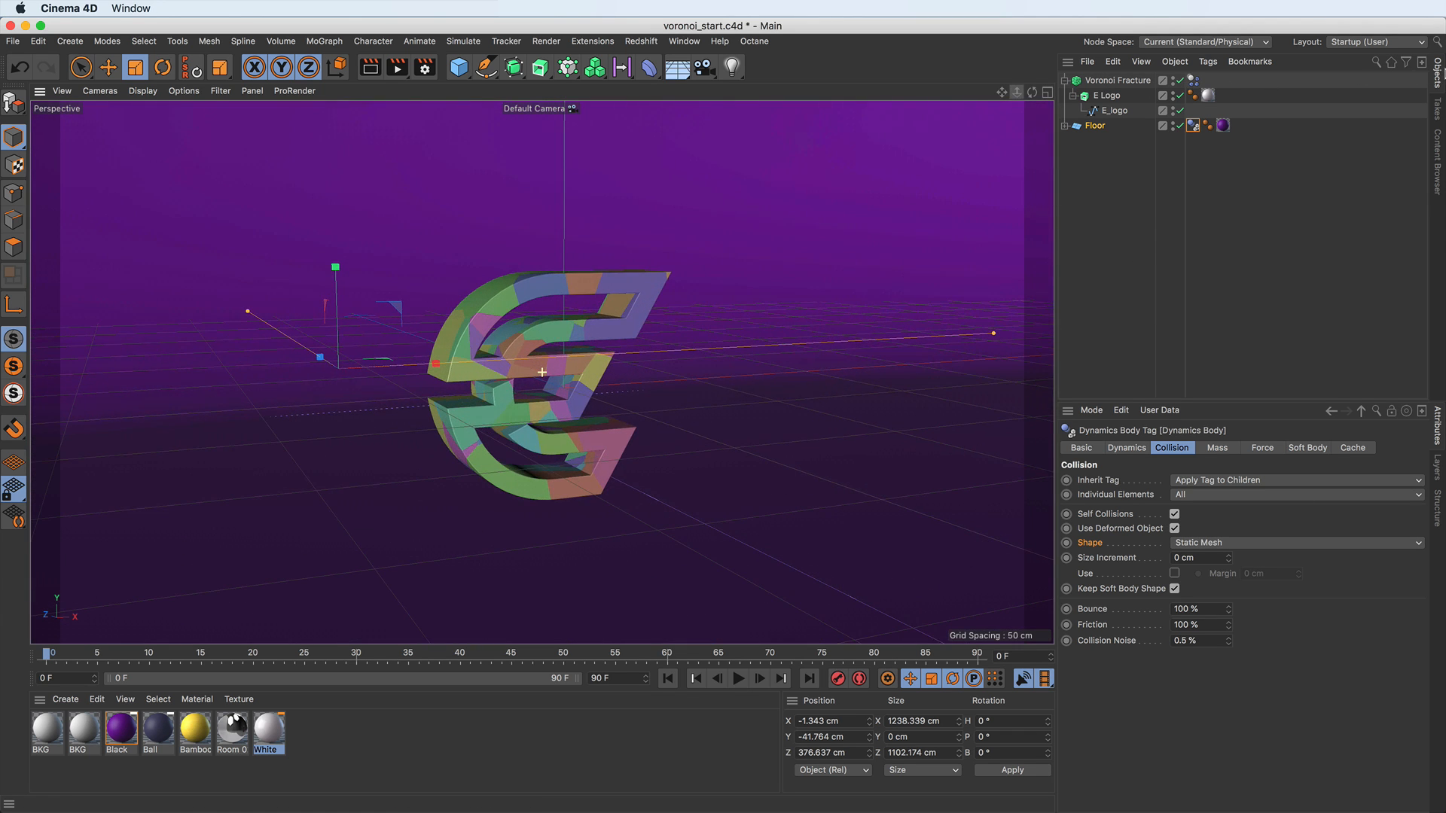
{"action": "left_click_drag", "start_coordinate": [1017, 92], "coordinate": [1043, 94]}
{"action": "left_click", "coordinate": [738, 678]}
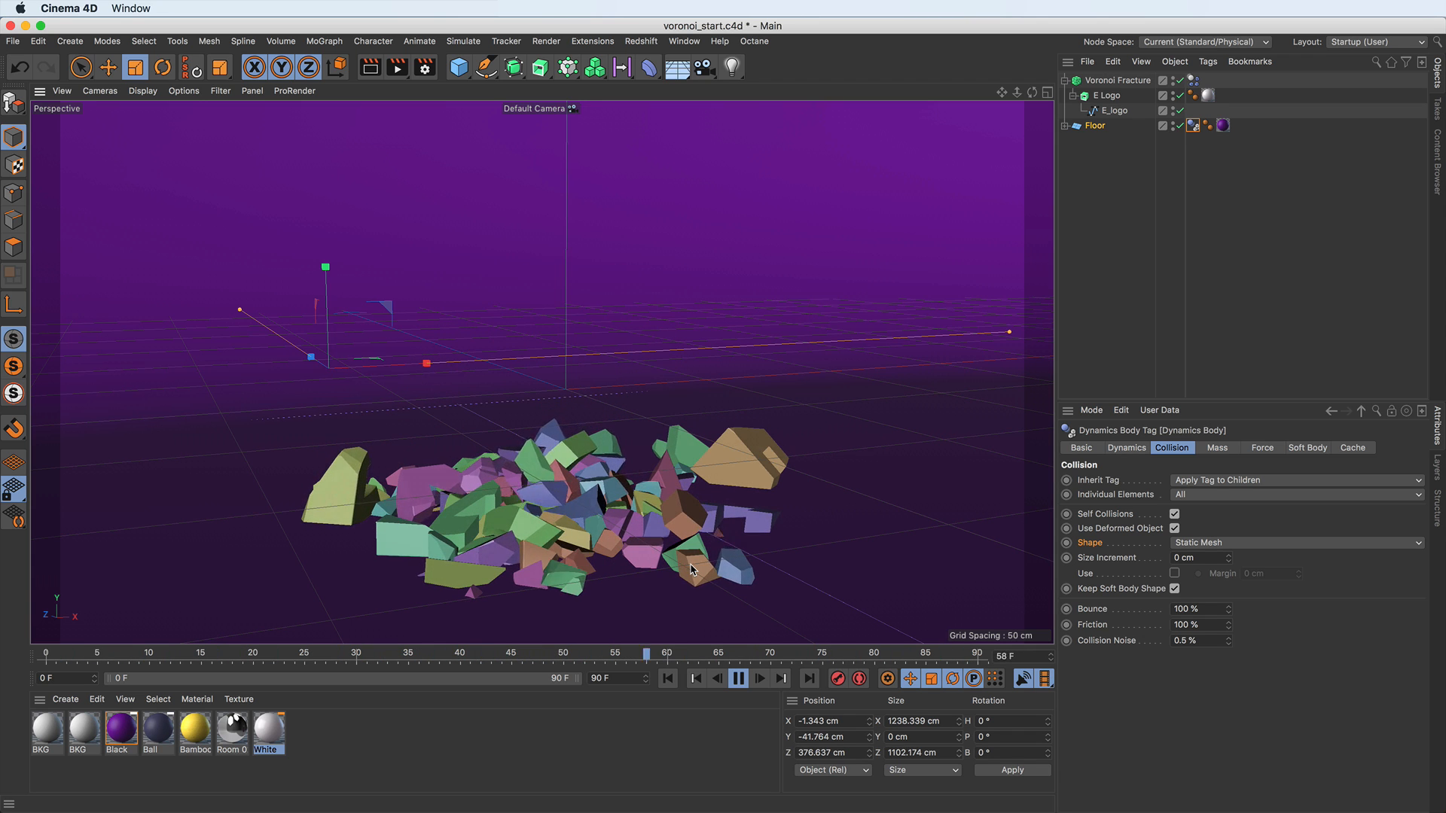
{"action": "left_click", "coordinate": [1194, 80]}
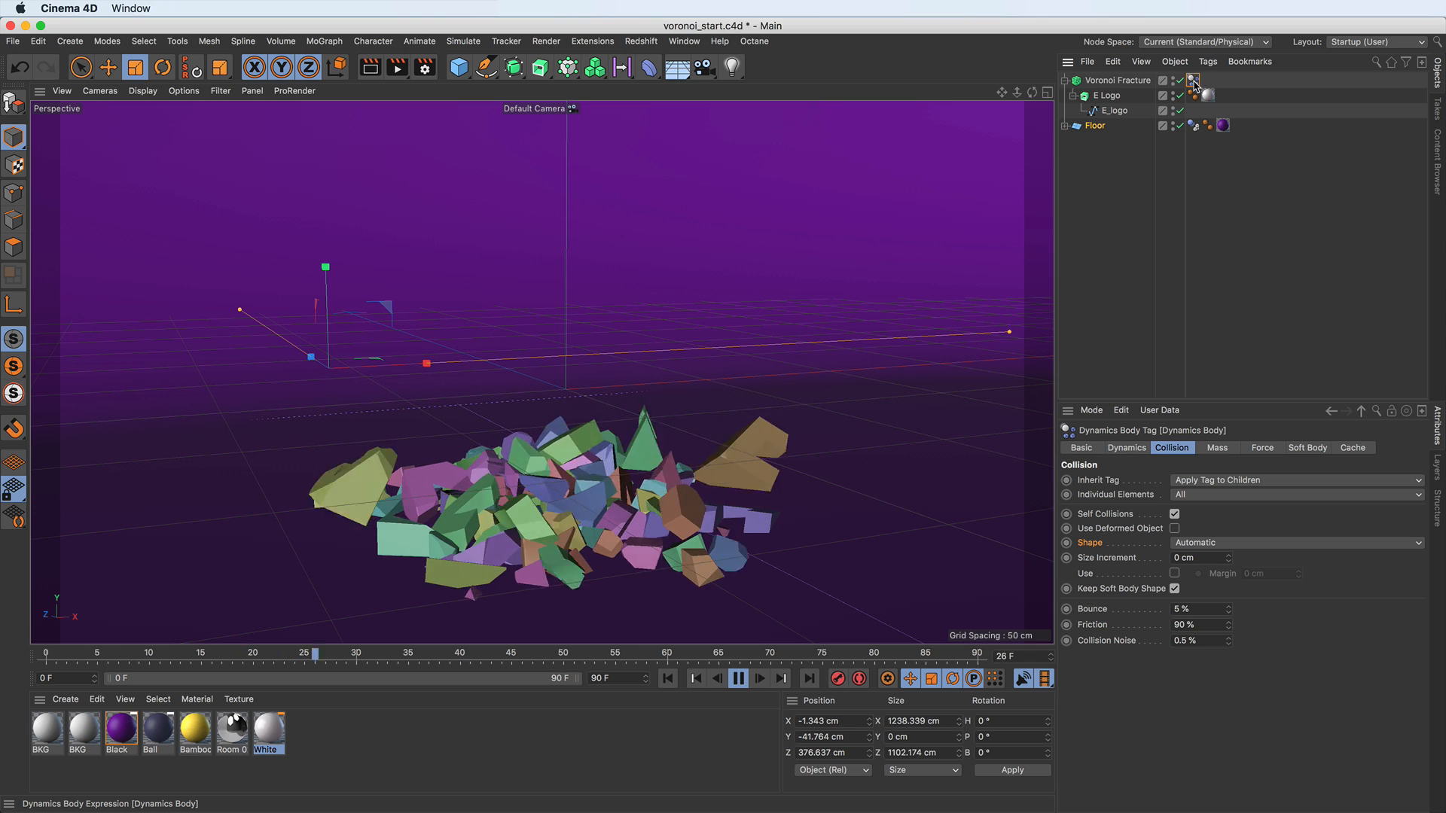
{"action": "left_click", "coordinate": [1194, 125]}
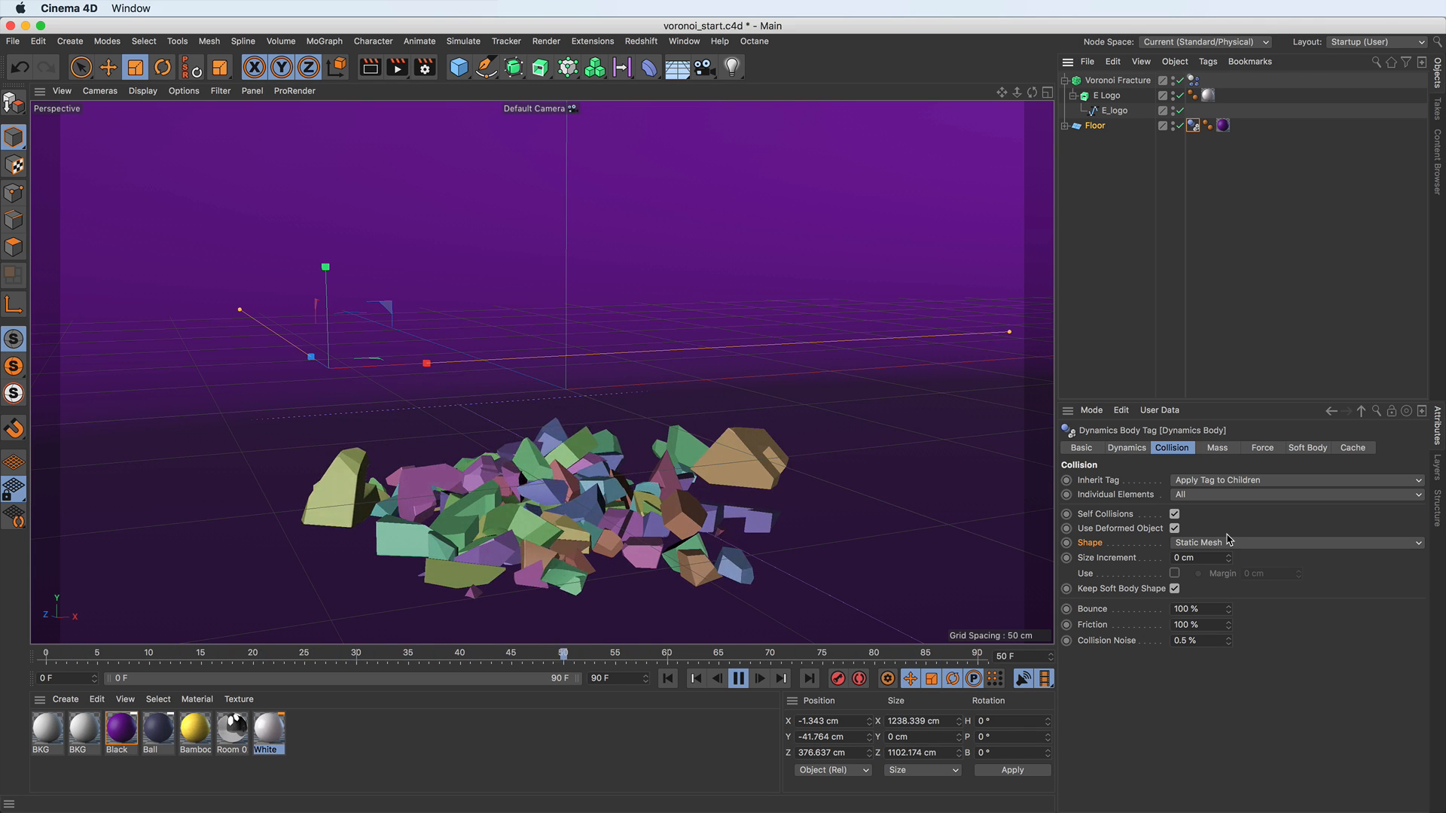
{"action": "key", "text": "F8"}
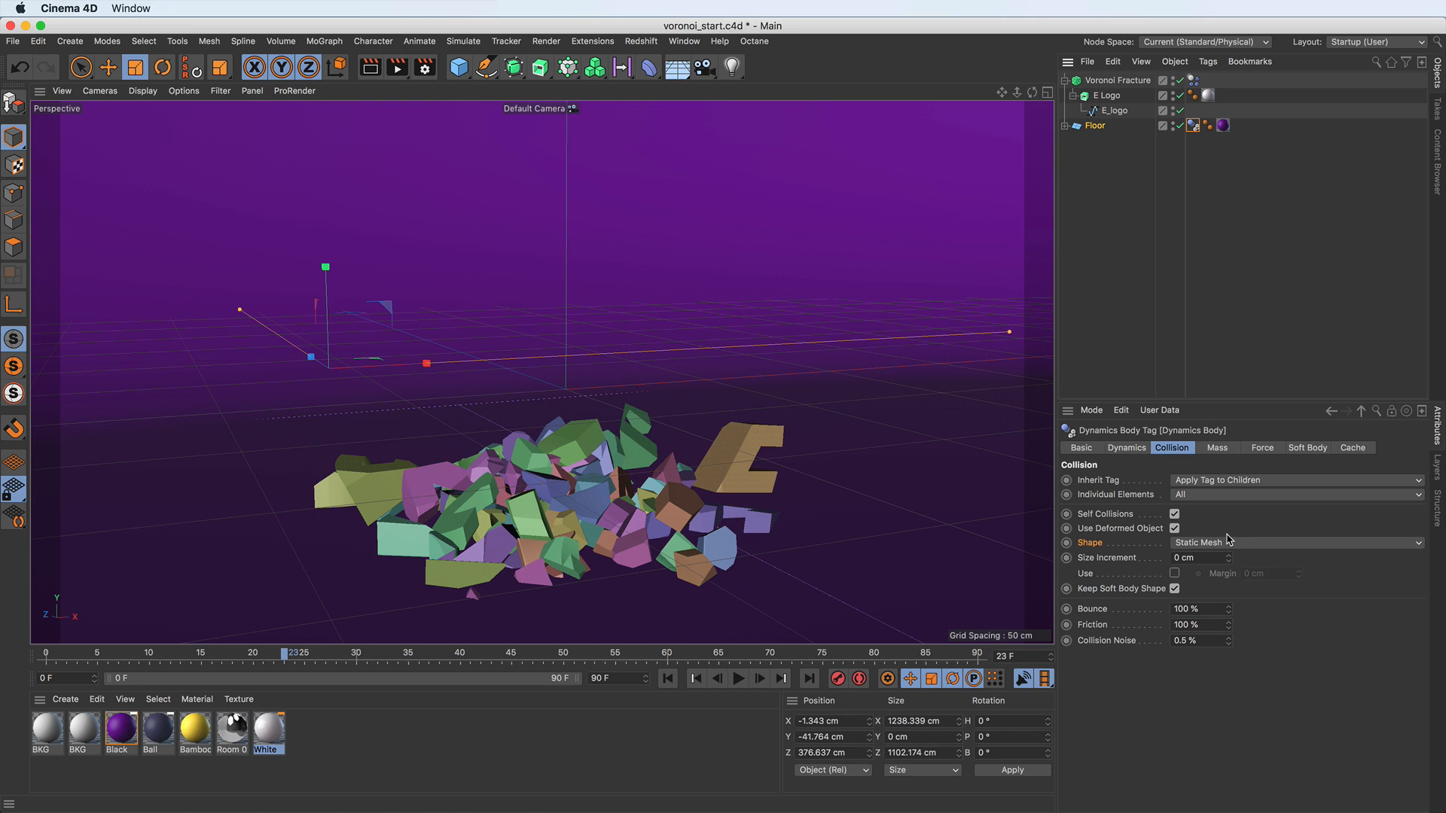
{"action": "left_click", "coordinate": [667, 680]}
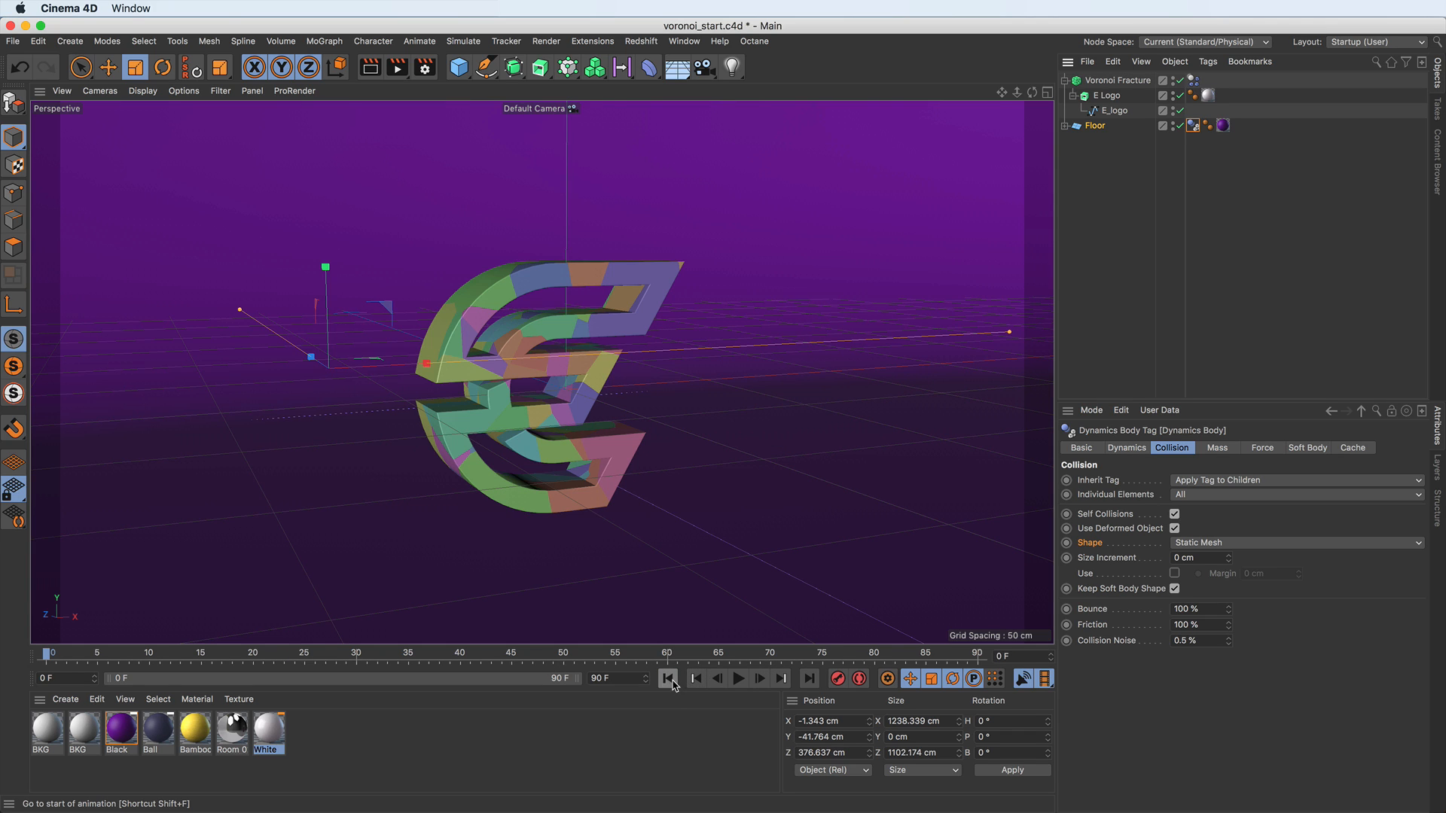
{"action": "left_click", "coordinate": [1194, 79]}
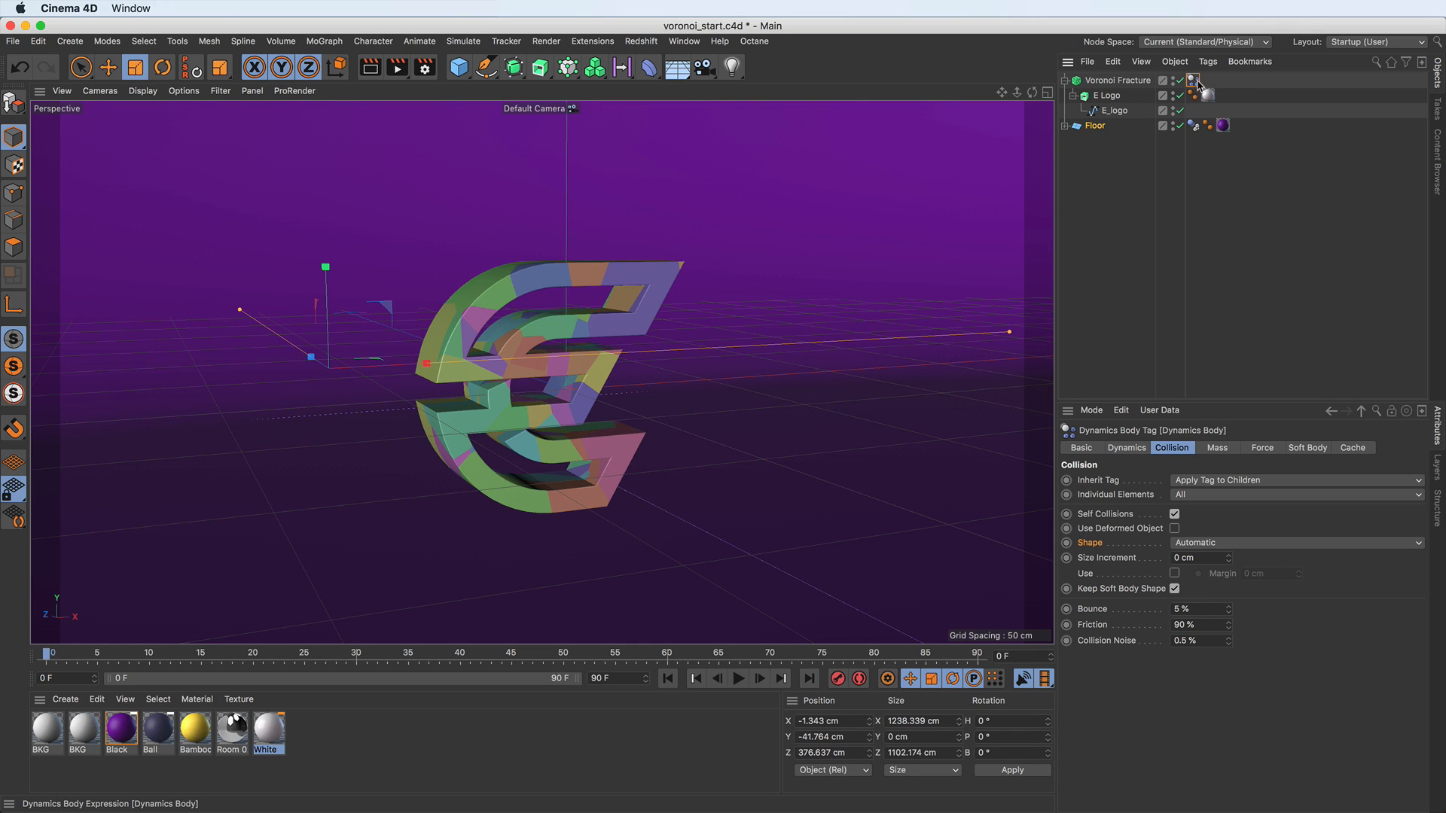
Set the dynamics trigger of the Voronoi Fracture's dynamics tag to On Collision.
{"action": "left_click", "coordinate": [1120, 450]}
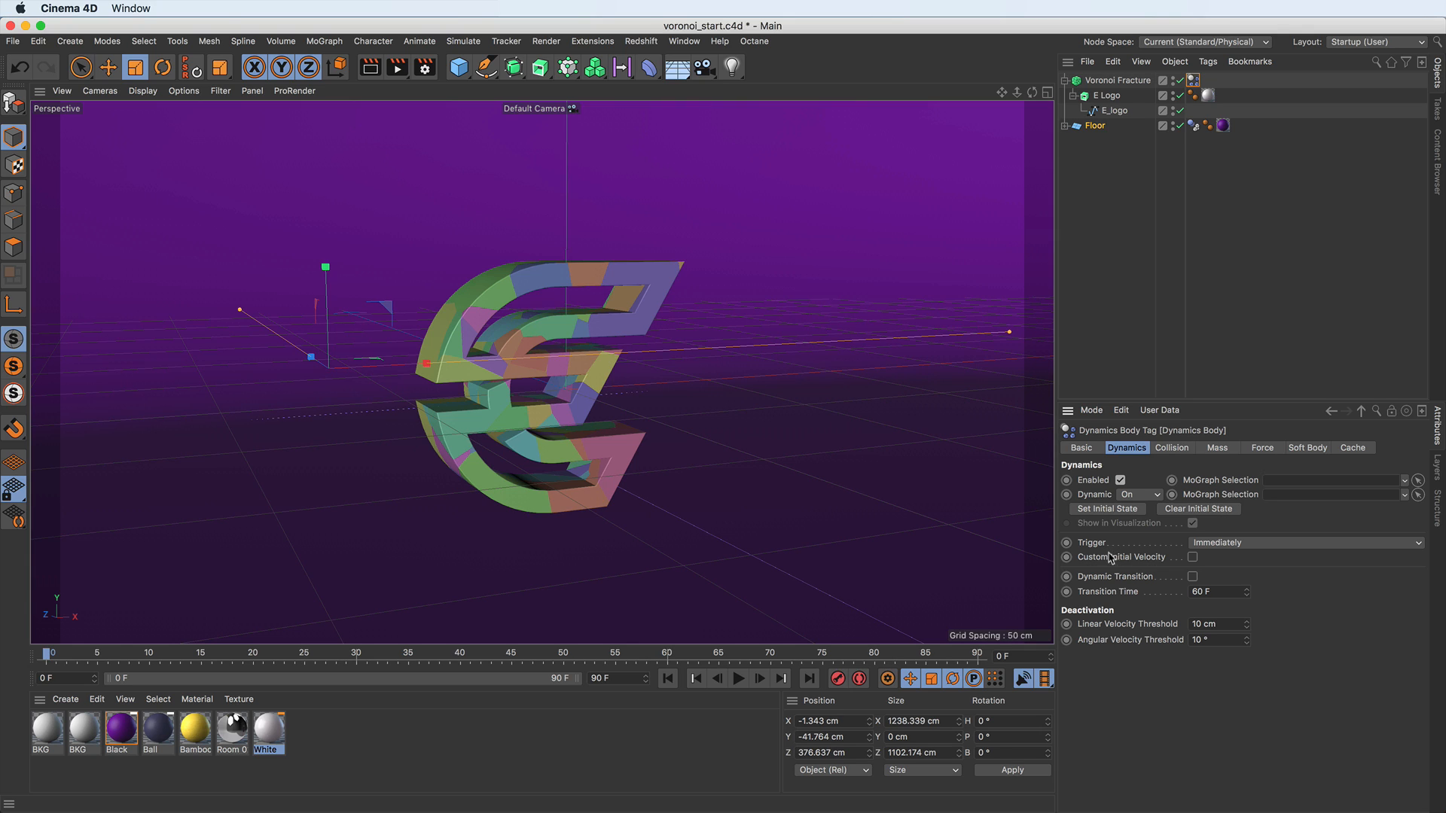
{"action": "left_click", "coordinate": [1272, 543]}
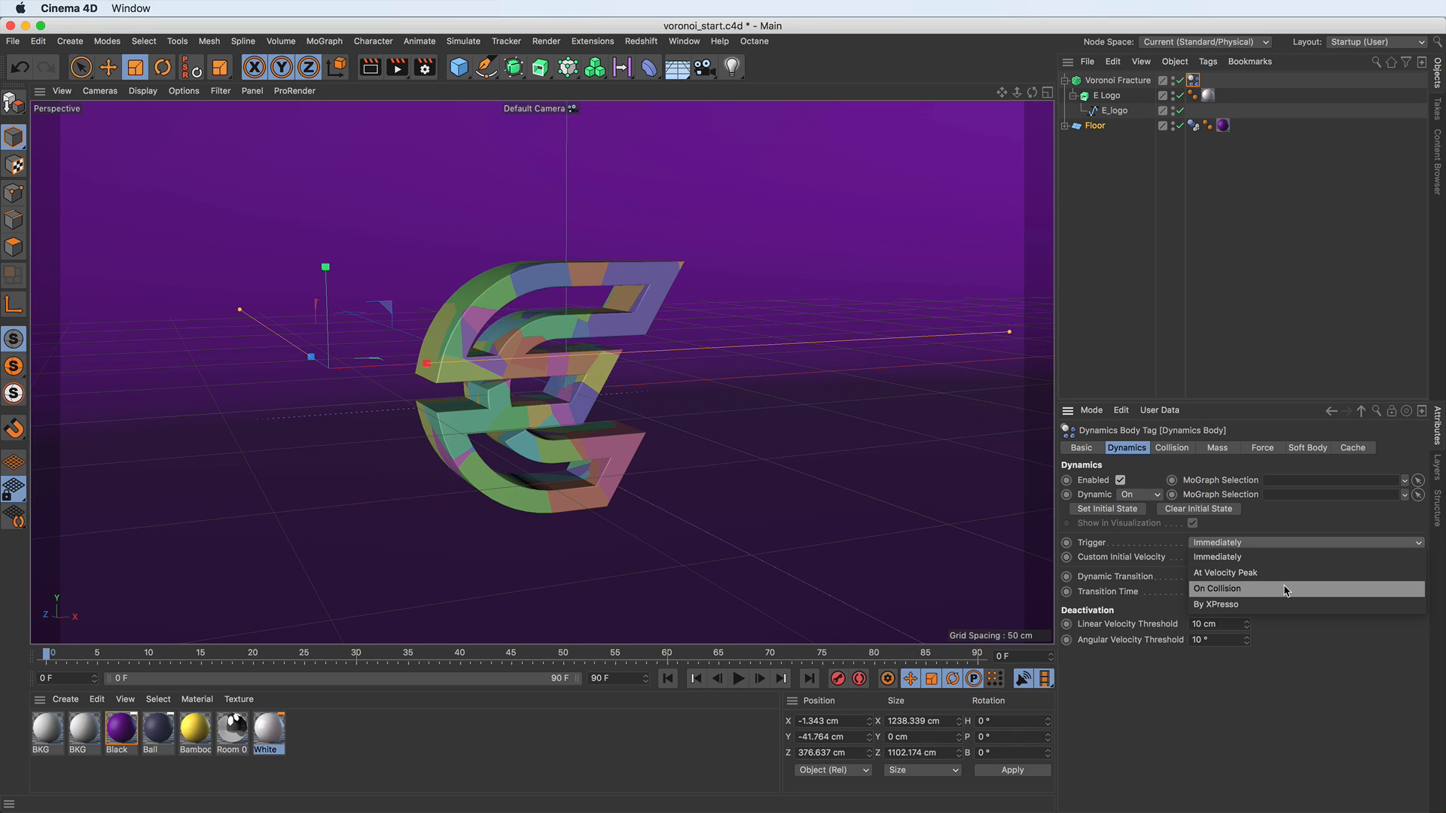
{"action": "left_click", "coordinate": [1288, 591]}
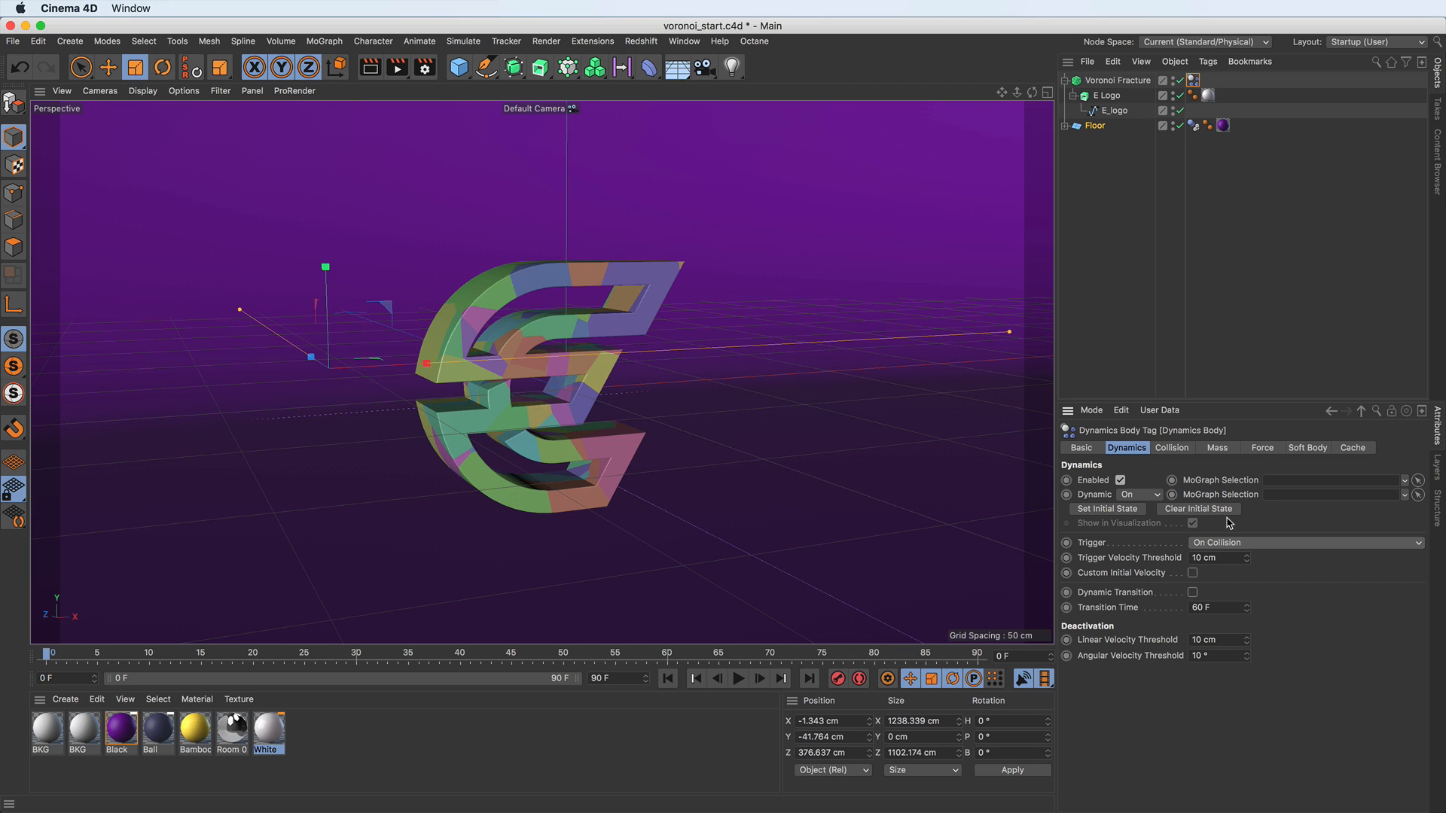
Add a Sphere primitive and scale it down to a radius of about 22 cm.
{"action": "left_click", "coordinate": [458, 69]}
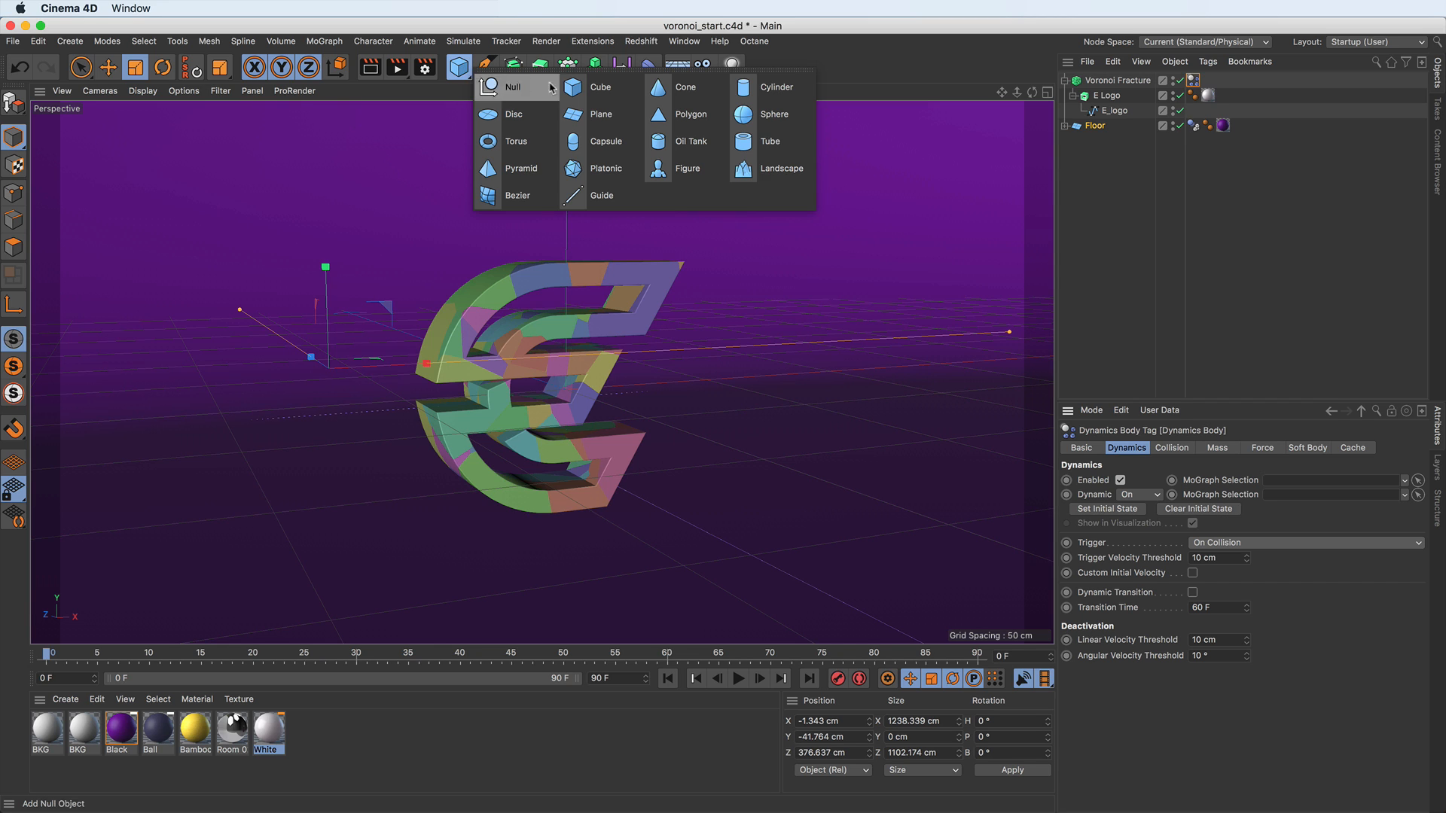
{"action": "left_click", "coordinate": [797, 128]}
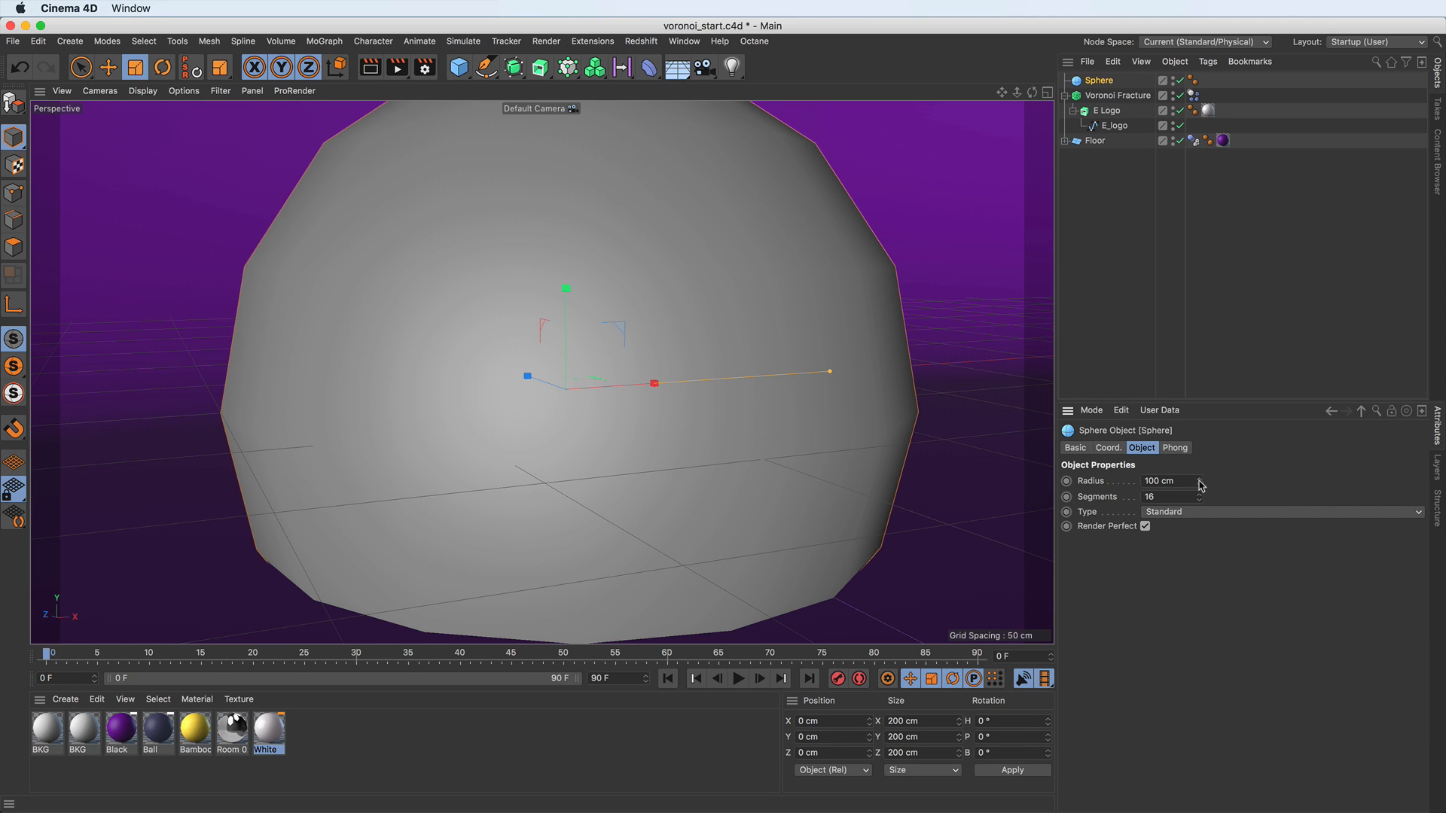
{"action": "left_click_drag", "start_coordinate": [1201, 486], "coordinate": [1219, 551]}
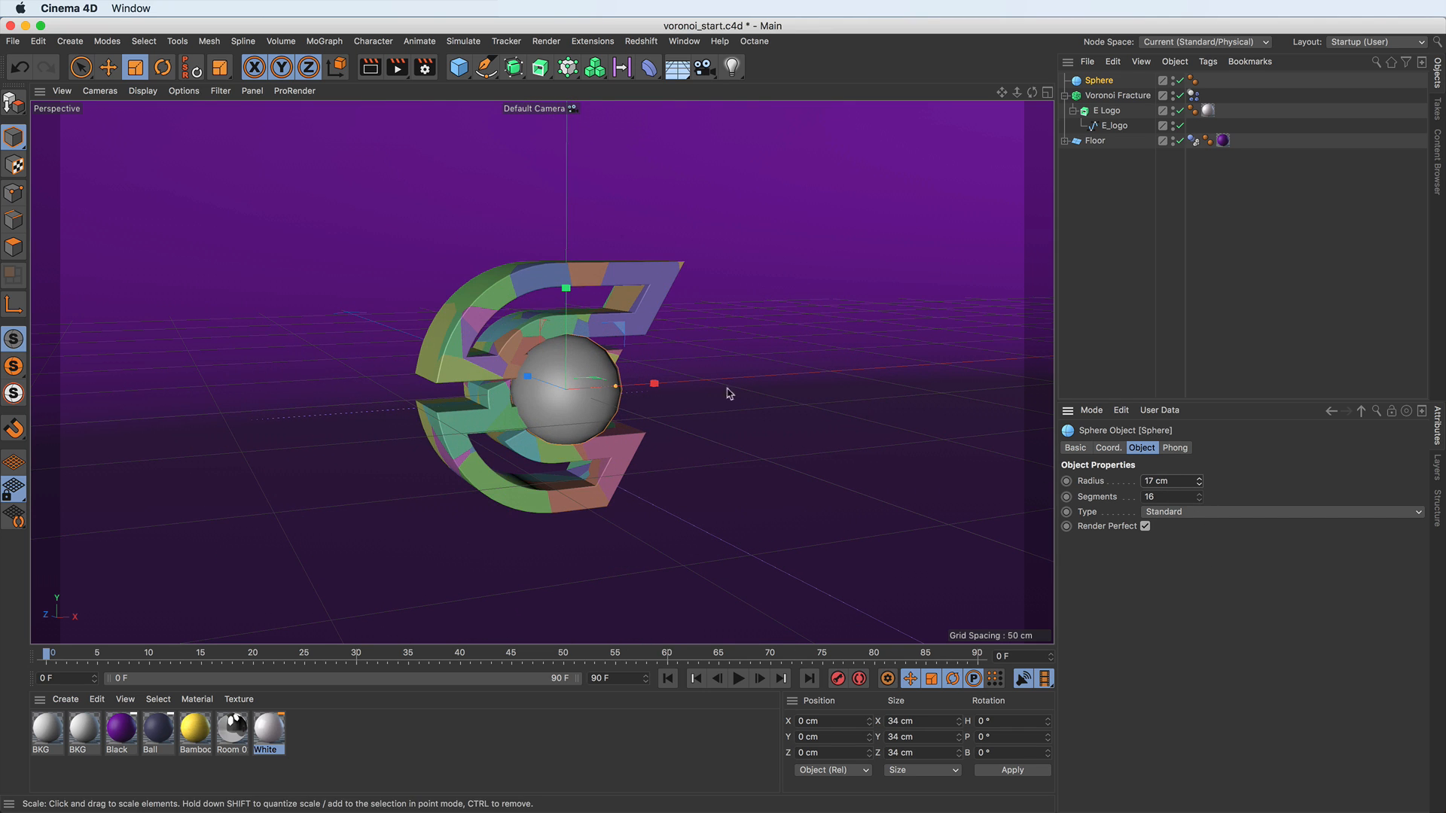
{"action": "mouse_move", "coordinate": [620, 390]}
{"action": "left_mouse_down"}
{"action": "mouse_move", "coordinate": [716, 381]}
{"action": "mouse_move", "coordinate": [615, 391]}
{"action": "left_mouse_up"}
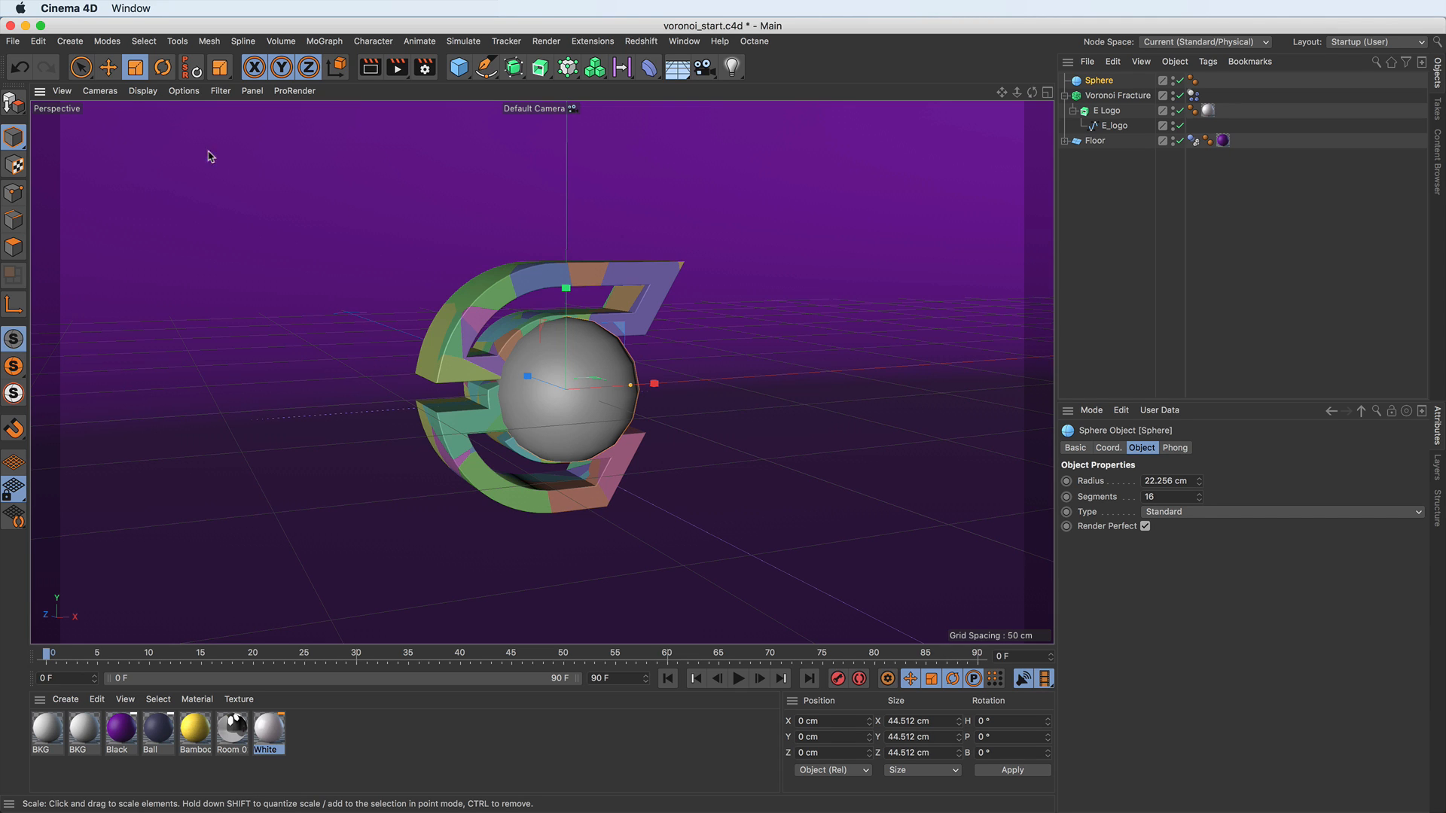
Move the sphere behind and above the logo's centre, to about Y 23 cm and Z 97 cm.
{"action": "left_click", "coordinate": [110, 72]}
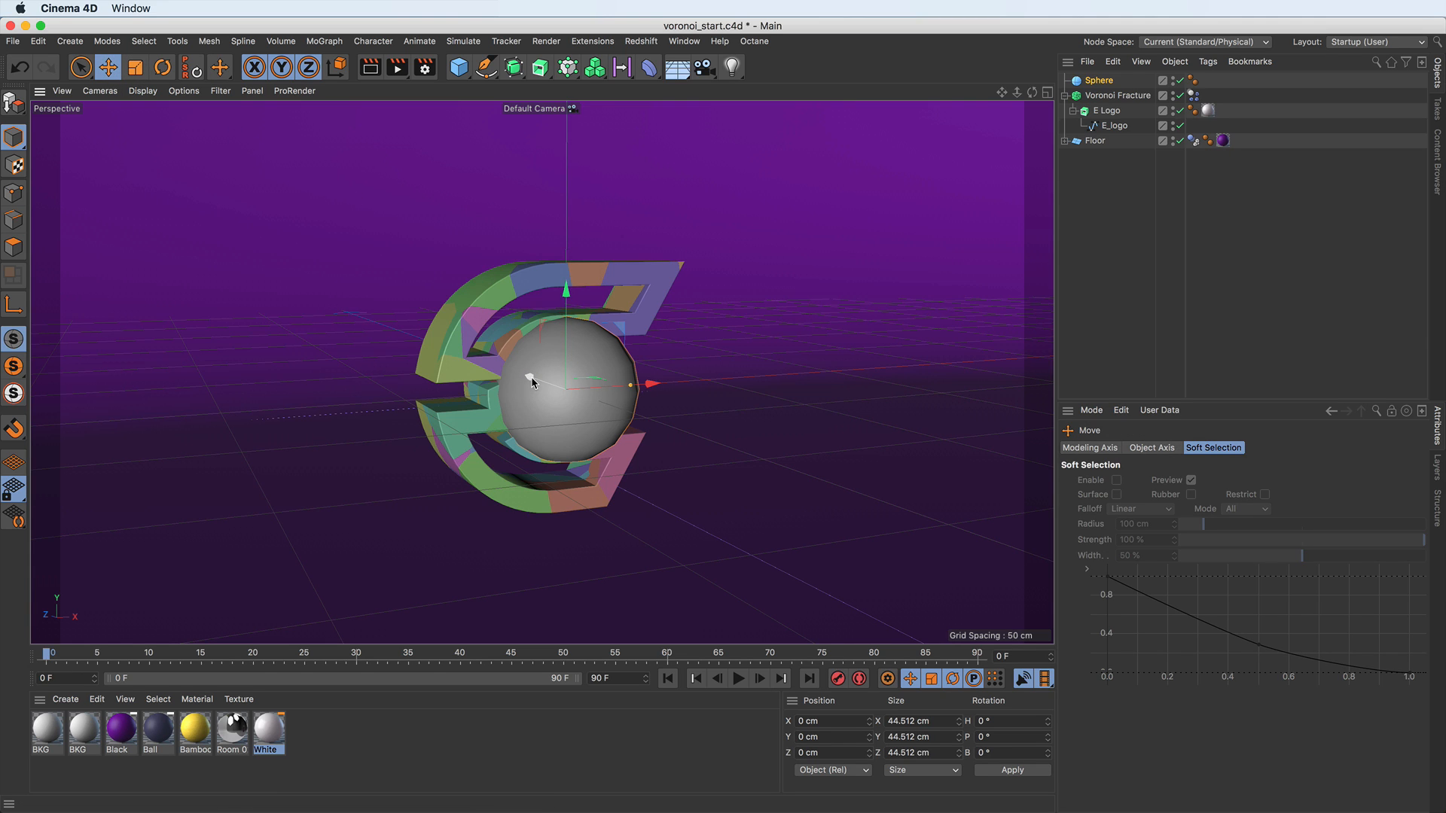
{"action": "left_click_drag", "start_coordinate": [532, 380], "coordinate": [438, 342]}
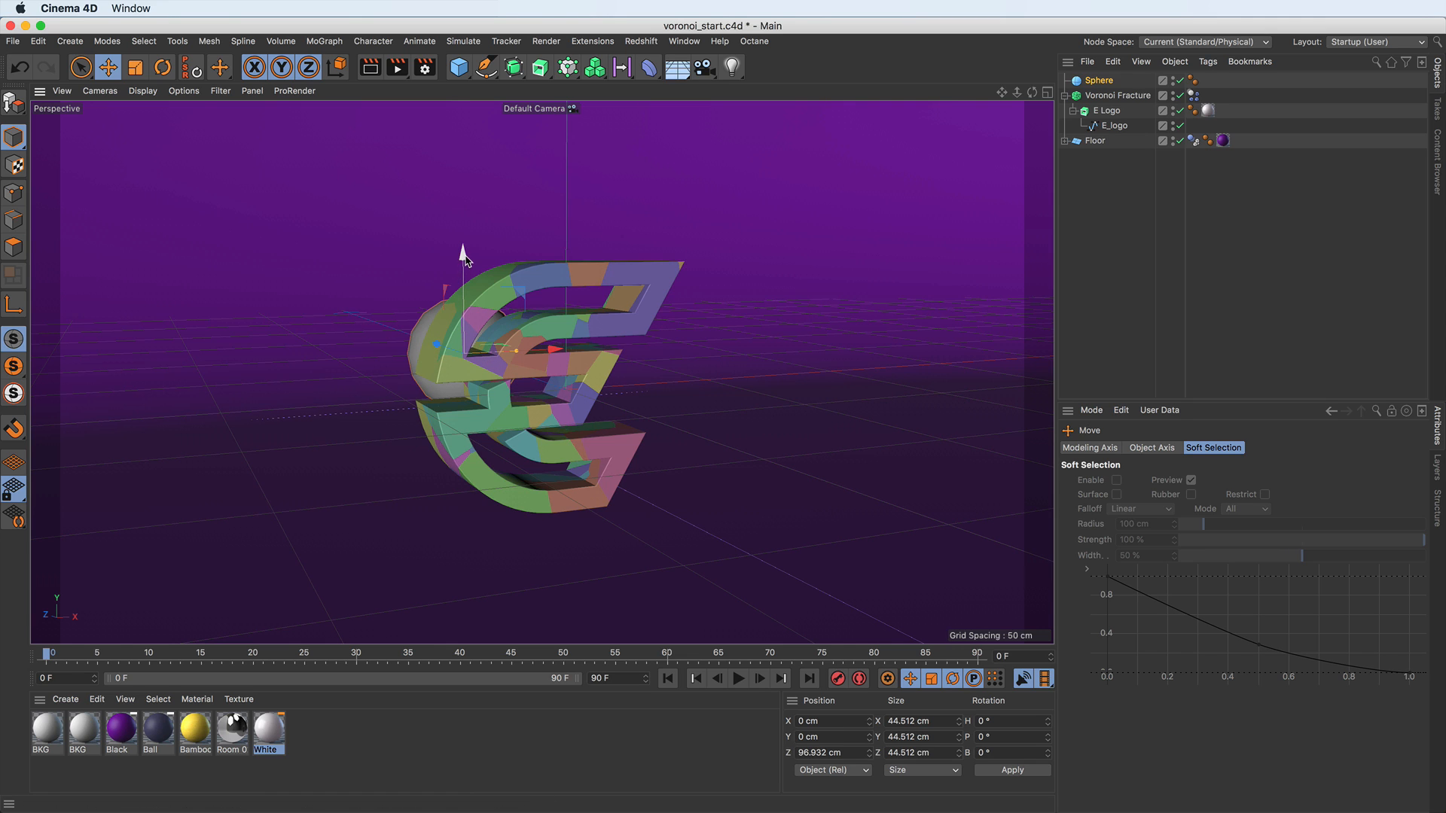
{"action": "left_click_drag", "start_coordinate": [466, 244], "coordinate": [502, 198]}
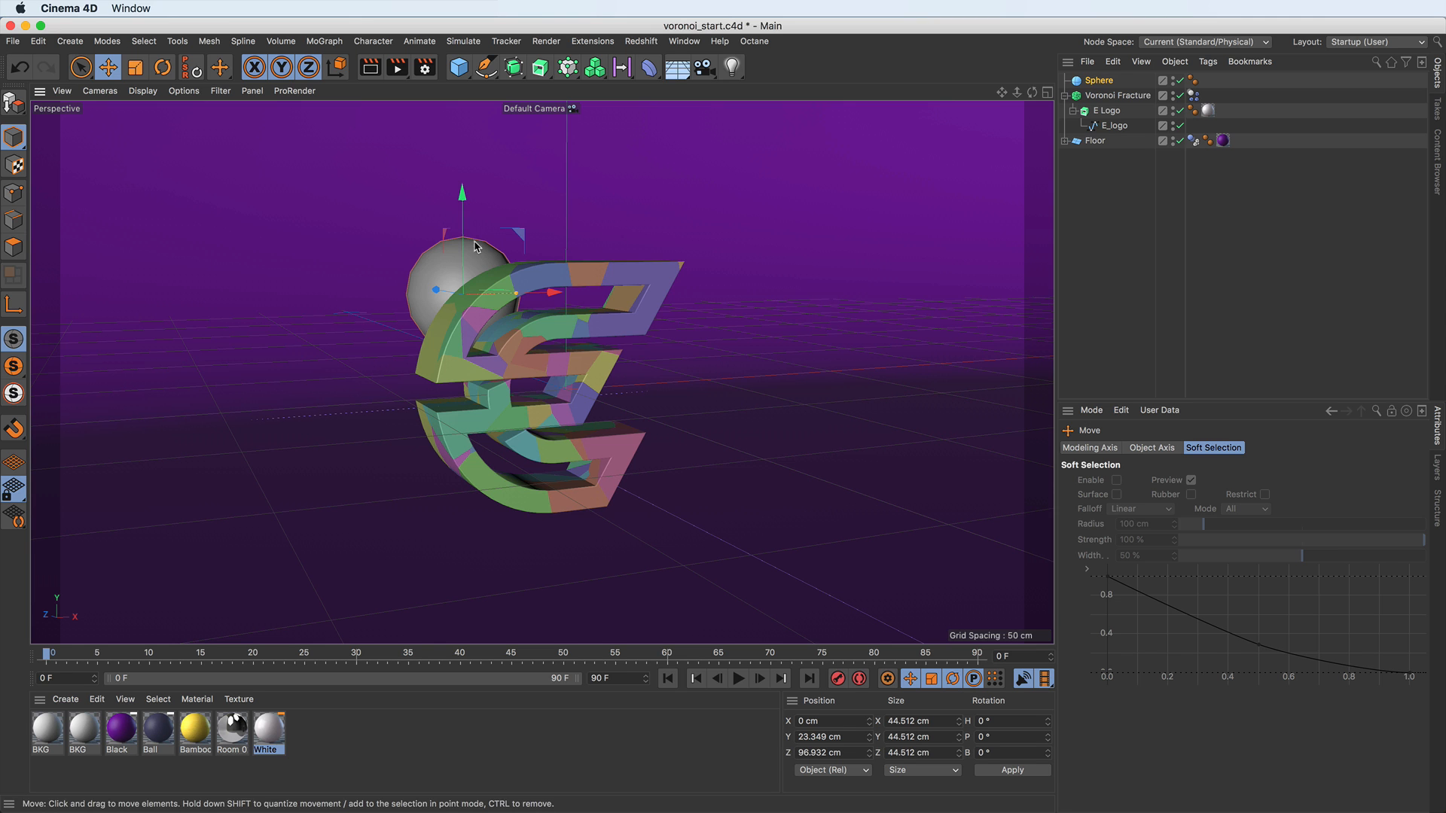
Keyframe the sphere's X, Y and Z position at frame 0.
{"action": "left_click_drag", "start_coordinate": [1033, 94], "coordinate": [490, 179]}
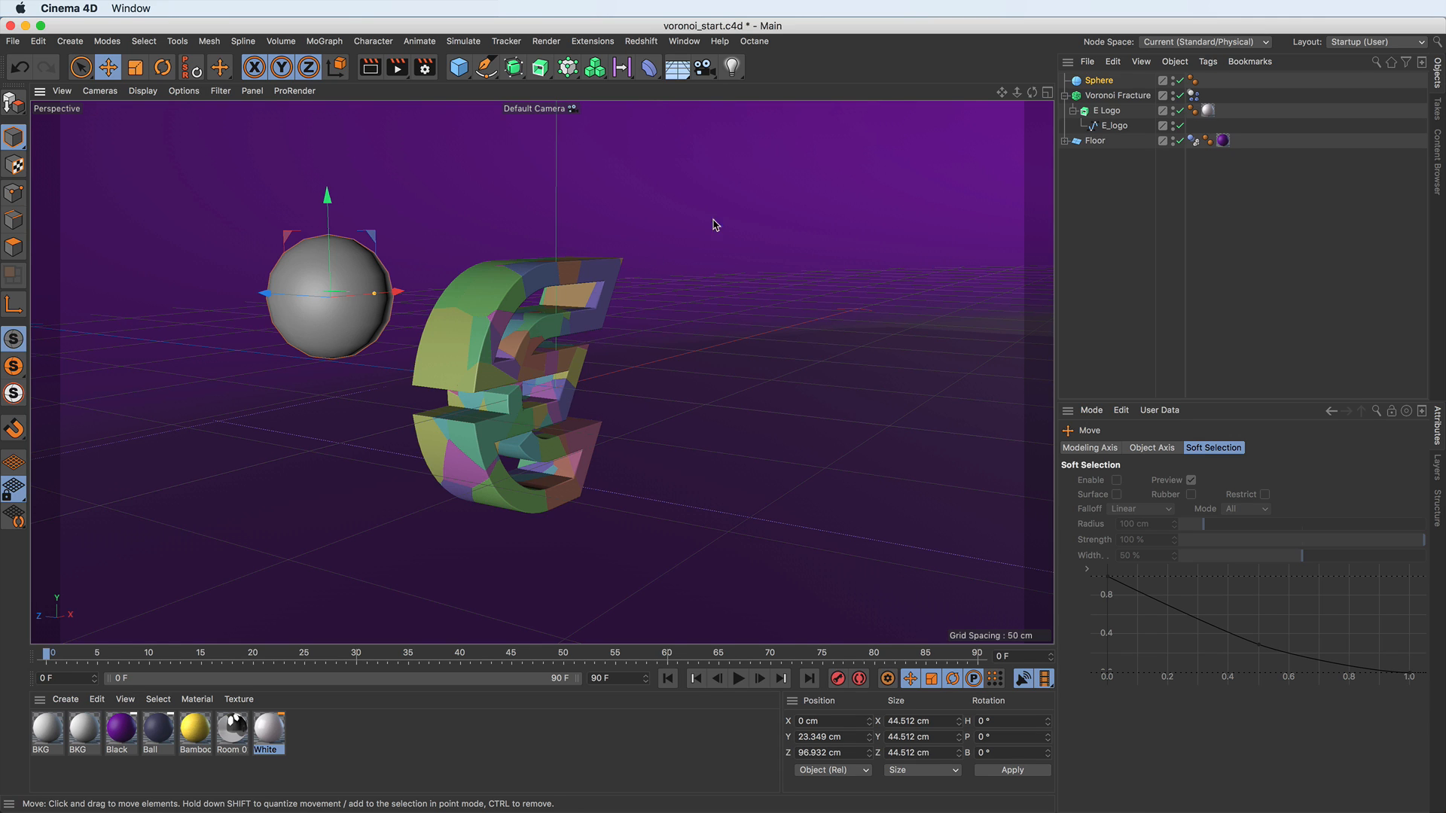
{"action": "left_click", "coordinate": [1106, 82]}
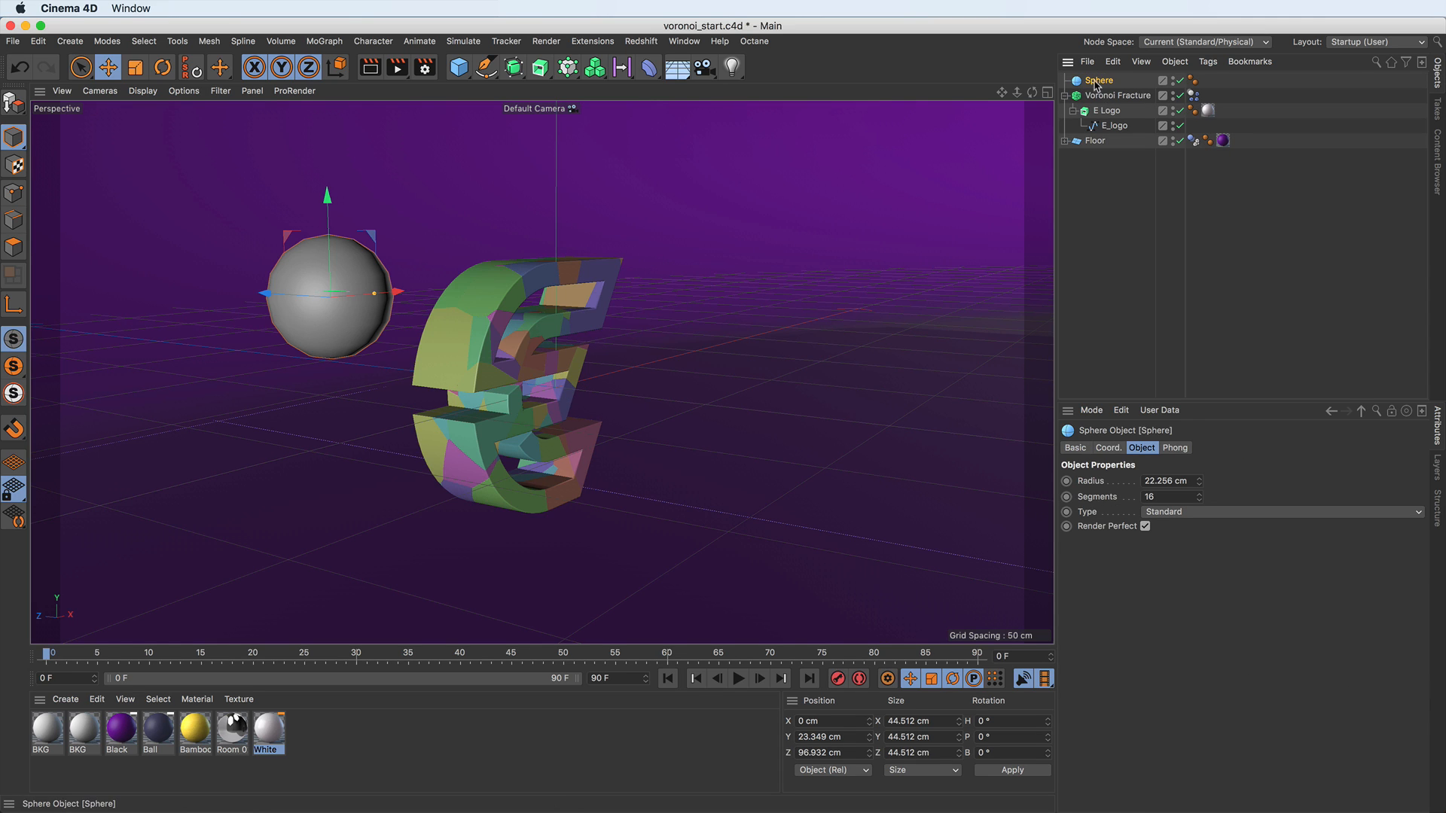
{"action": "left_click", "coordinate": [1109, 448]}
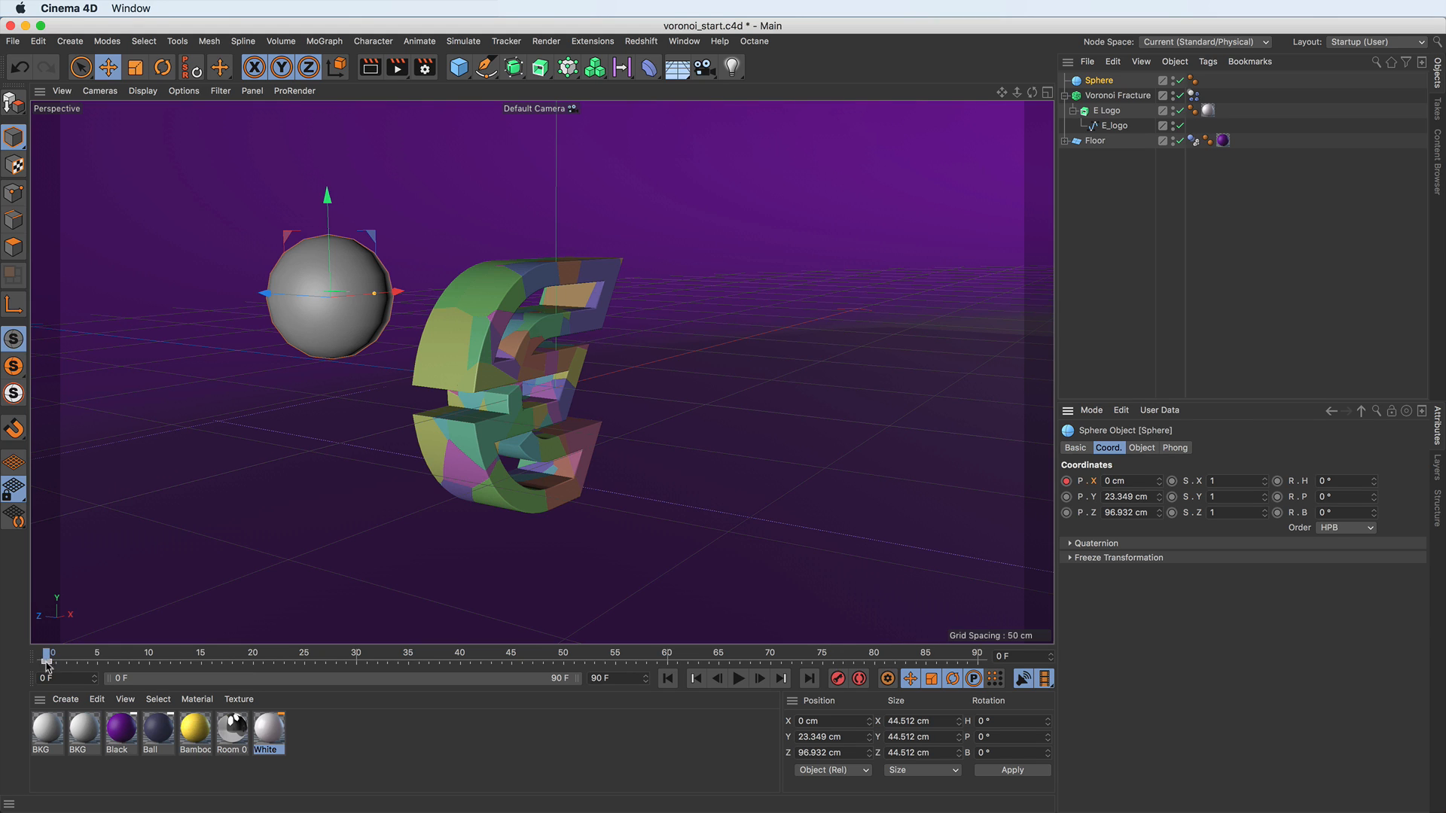
{"action": "left_click", "coordinate": [1066, 513]}
At frame 15, move the sphere past the logo to about Y 38 cm and Z -80 cm and keyframe its X, Y and Z position.
{"action": "left_click_drag", "start_coordinate": [48, 656], "coordinate": [202, 662]}
{"action": "key", "text": "x"}
{"action": "key", "text": "y"}
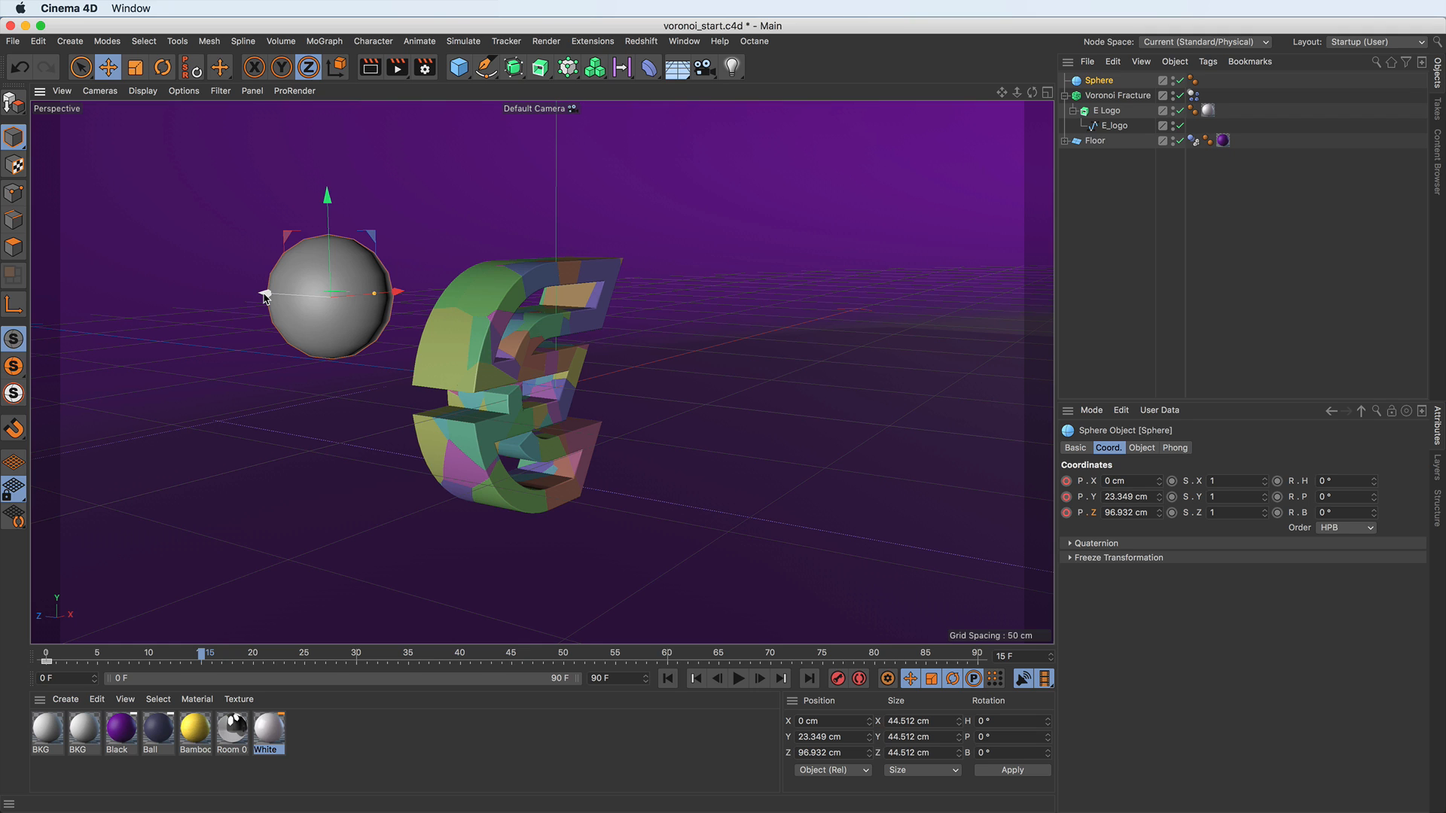
{"action": "left_click_drag", "start_coordinate": [265, 296], "coordinate": [729, 324]}
{"action": "key", "text": "x"}
{"action": "key", "text": "y"}
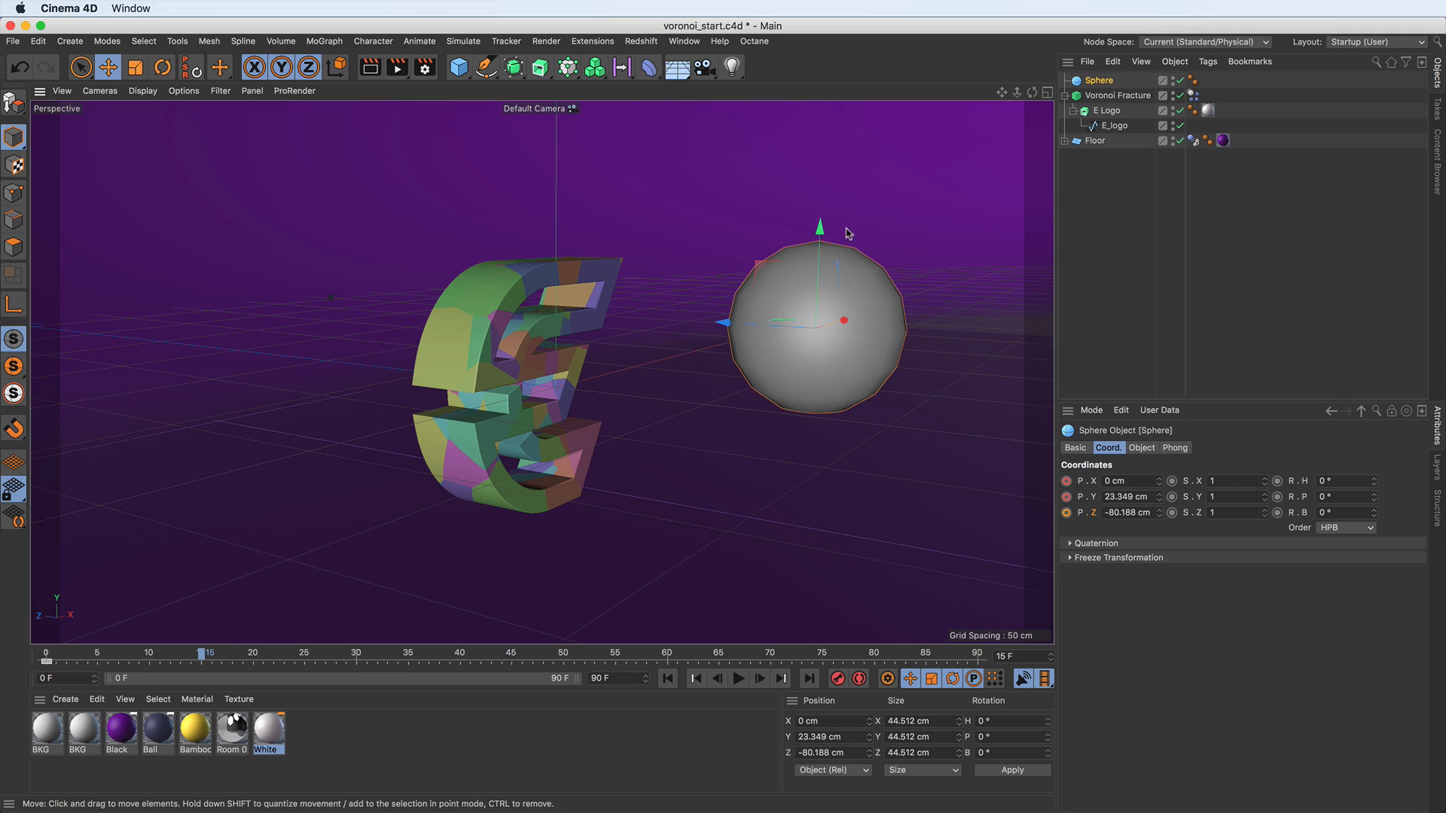
{"action": "left_click_drag", "start_coordinate": [821, 226], "coordinate": [853, 174]}
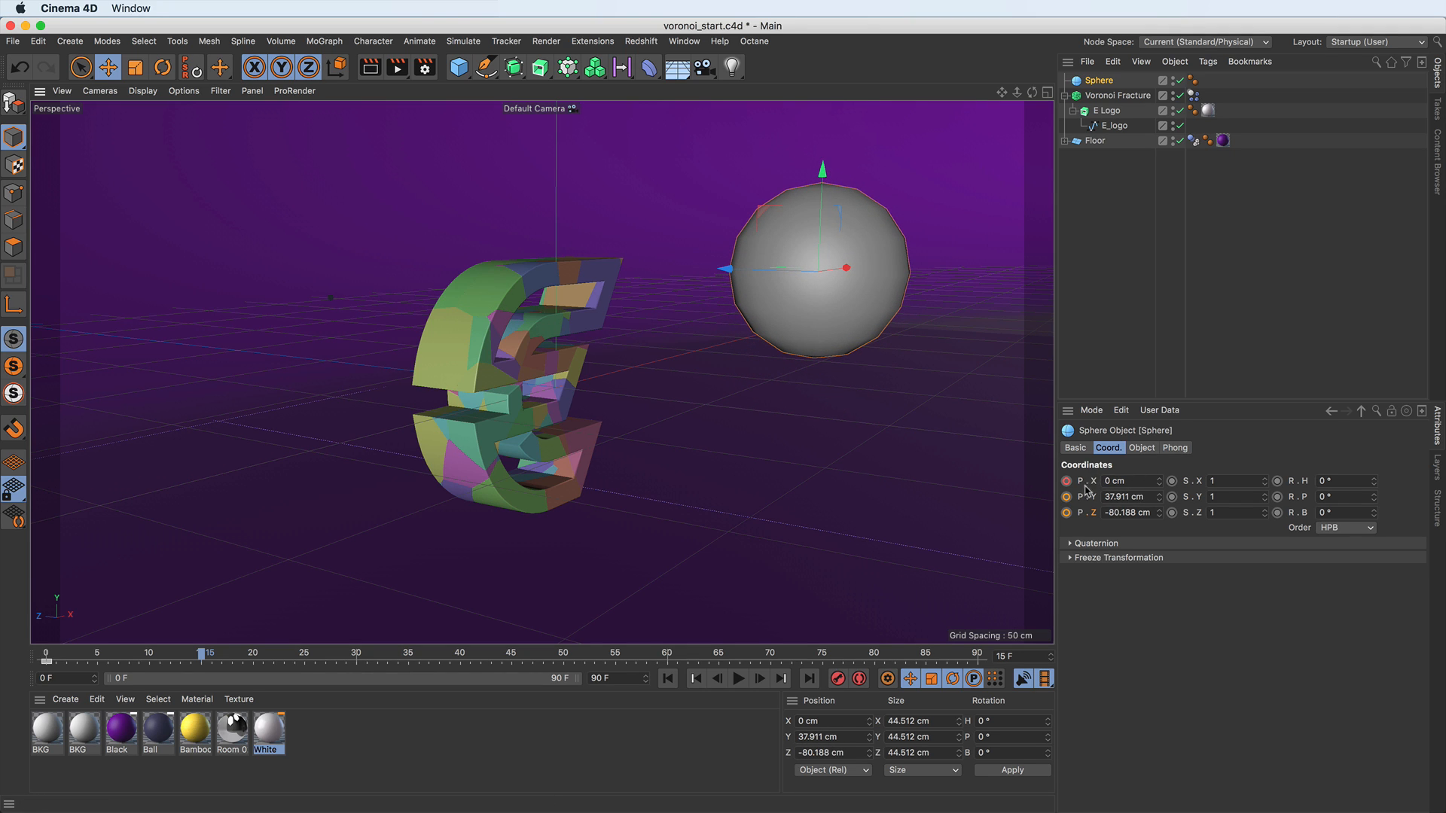
{"action": "left_click", "coordinate": [1066, 482]}
{"action": "left_click", "coordinate": [1067, 497]}
{"action": "left_click", "coordinate": [1067, 513]}
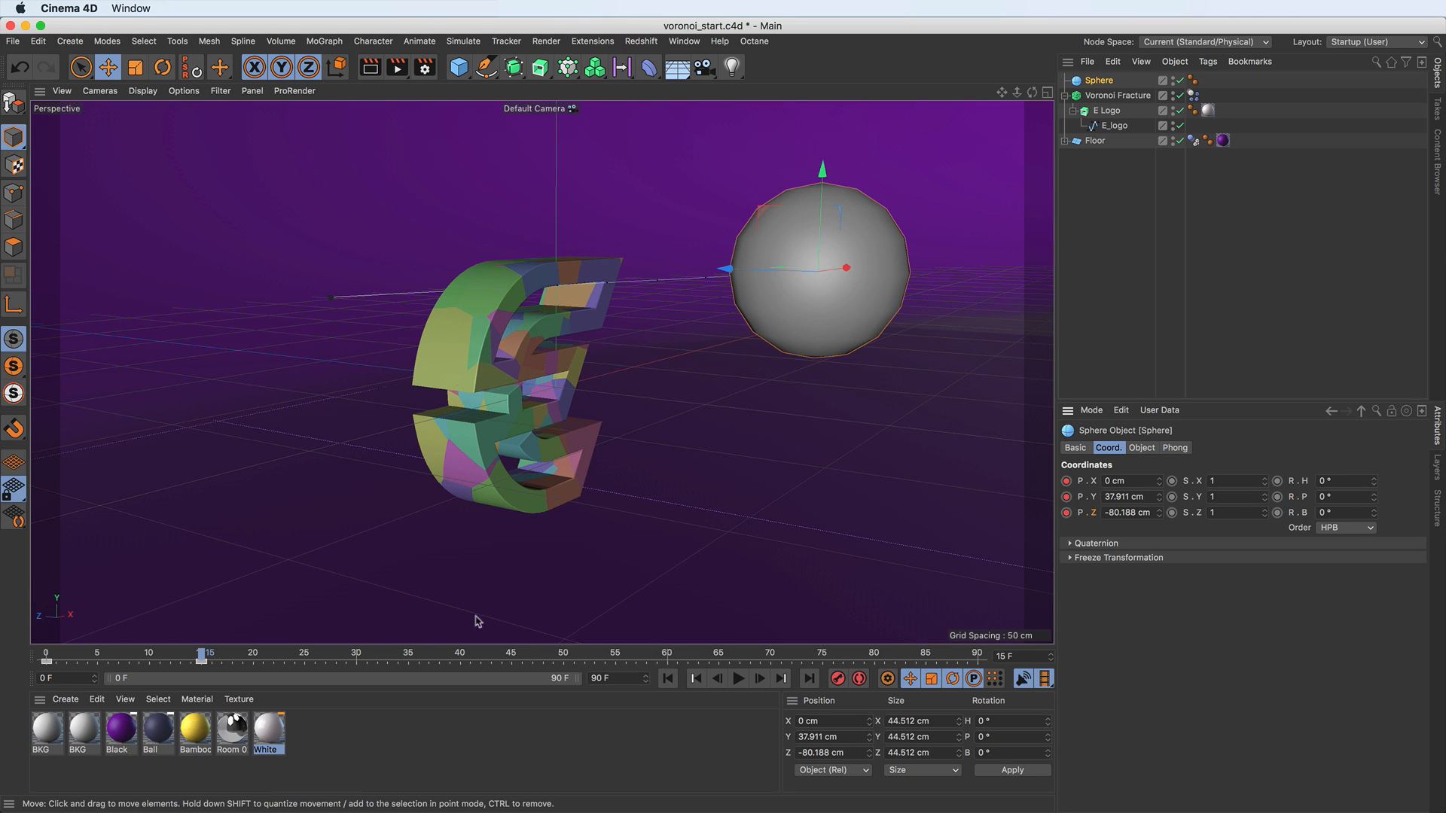
Return to frame 0 and play back the sphere's motion through the logo, then stop playback.
{"action": "left_click_drag", "start_coordinate": [202, 657], "coordinate": [47, 662]}
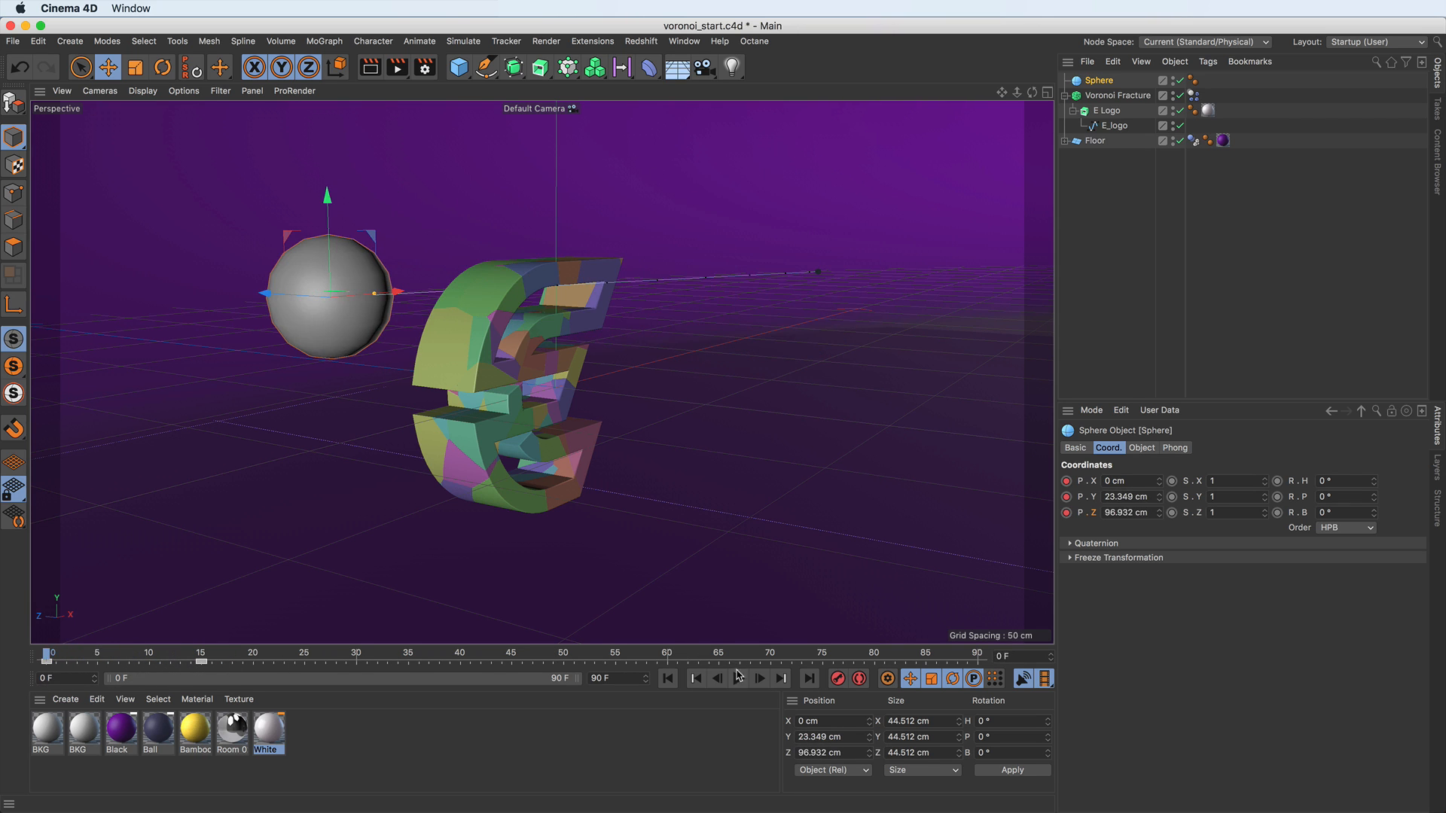
{"action": "left_click", "coordinate": [738, 677]}
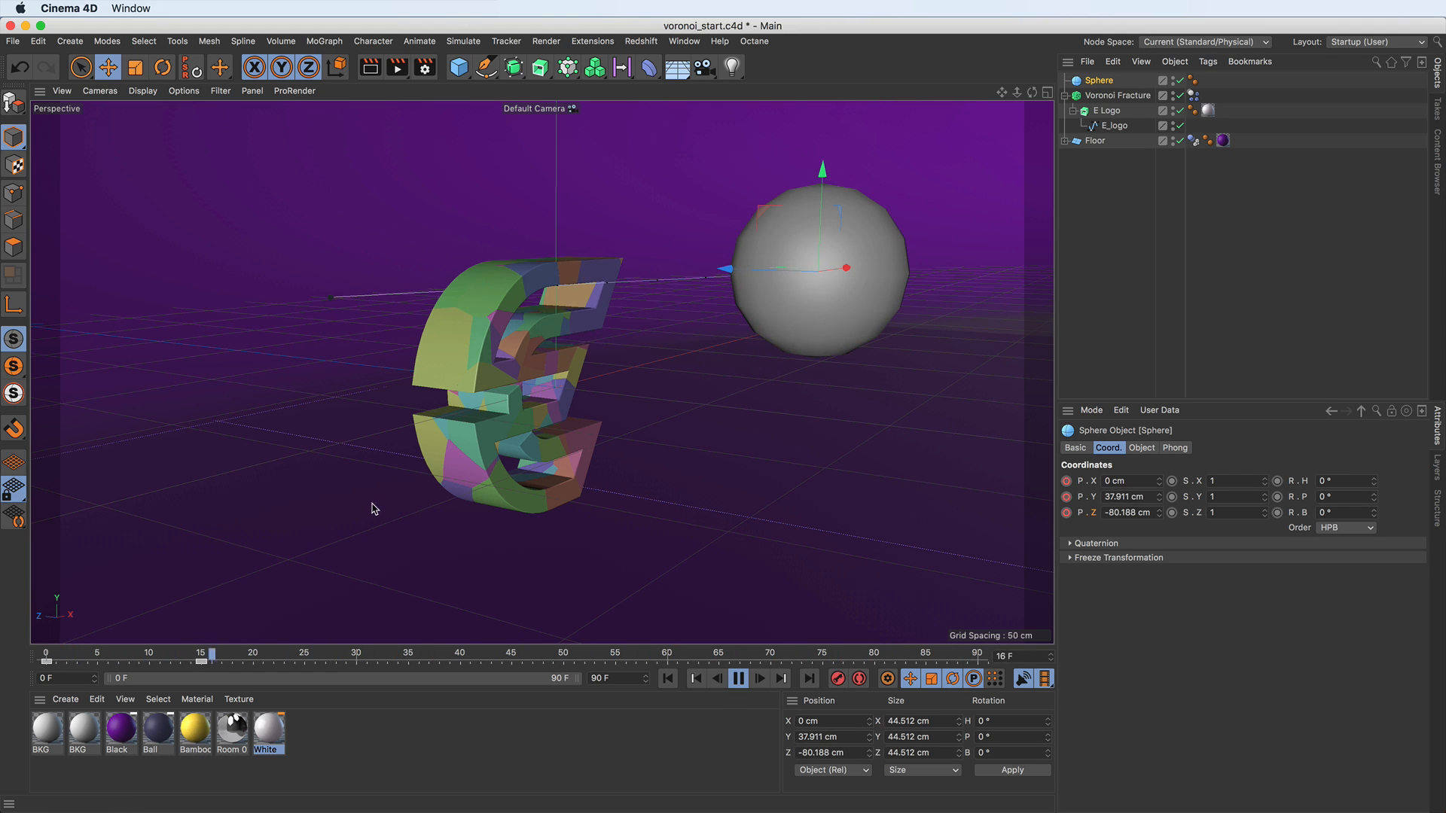
{"action": "key", "text": "F8"}
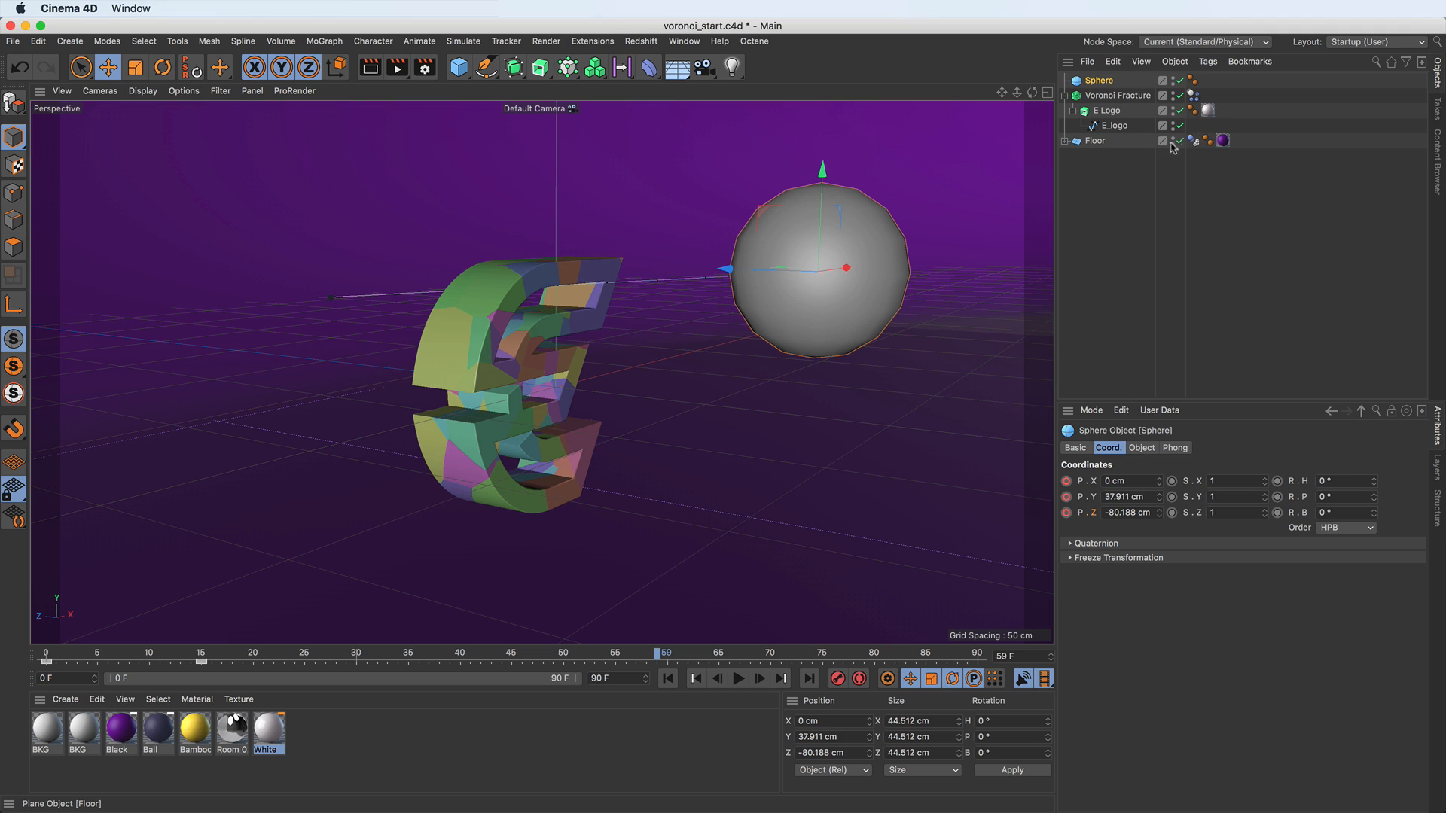
Add a Collider Body simulation tag to the Sphere and check its collision settings.
{"action": "left_click", "coordinate": [1195, 143]}
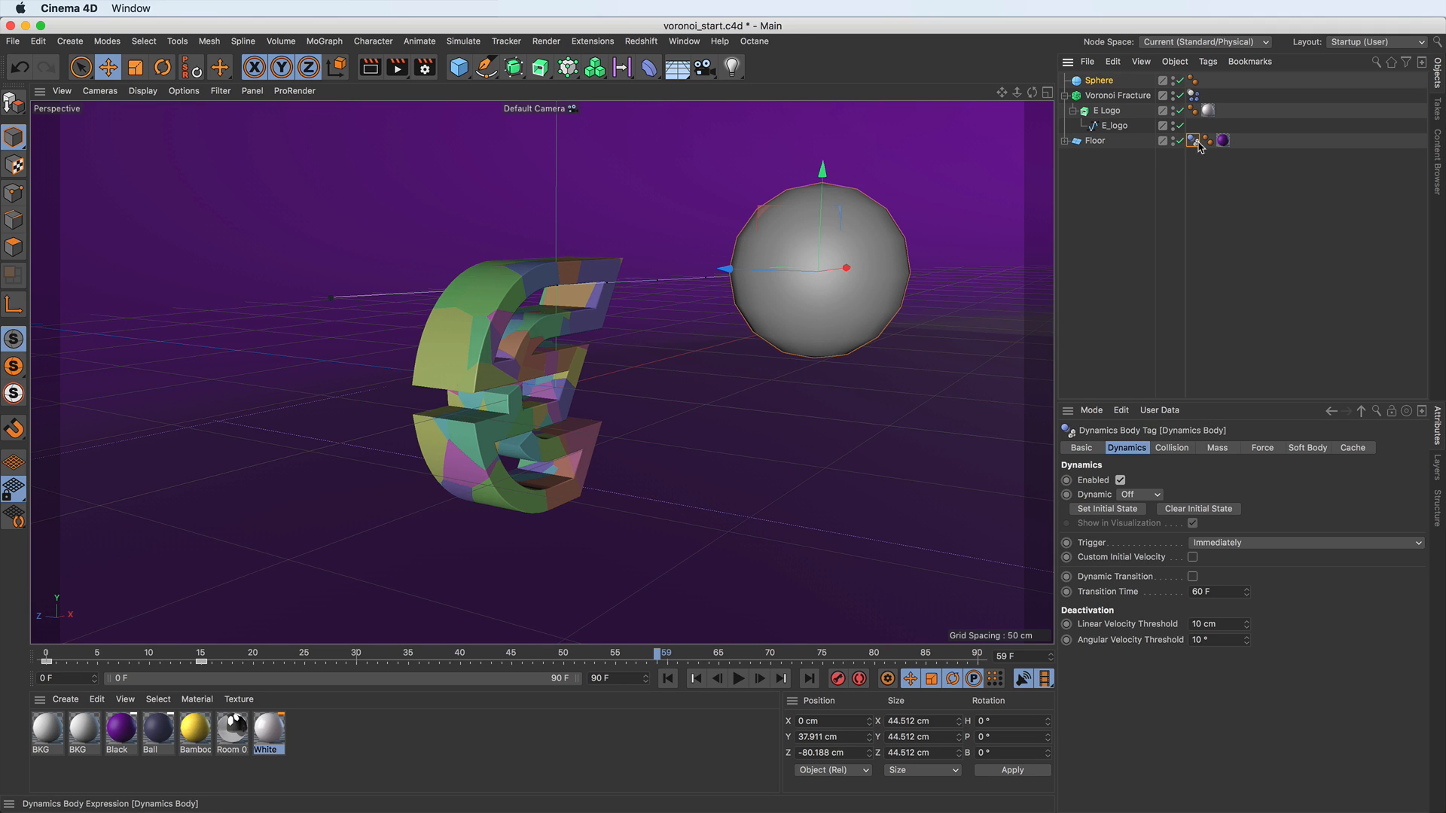
{"action": "left_click", "coordinate": [1105, 83]}
{"action": "right_click", "coordinate": [1106, 85]}
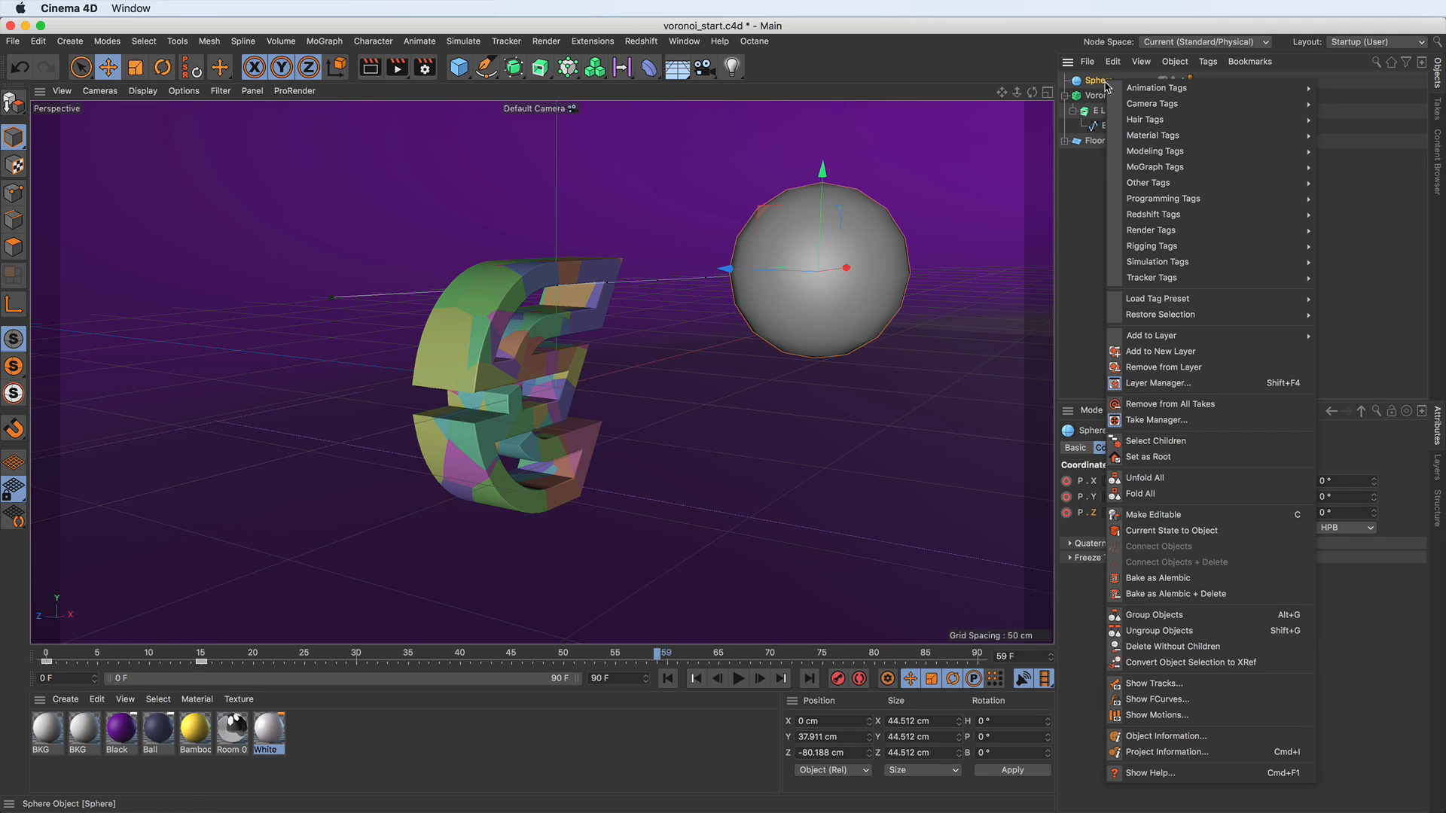
{"action": "mouse_move", "coordinate": [1168, 263]}
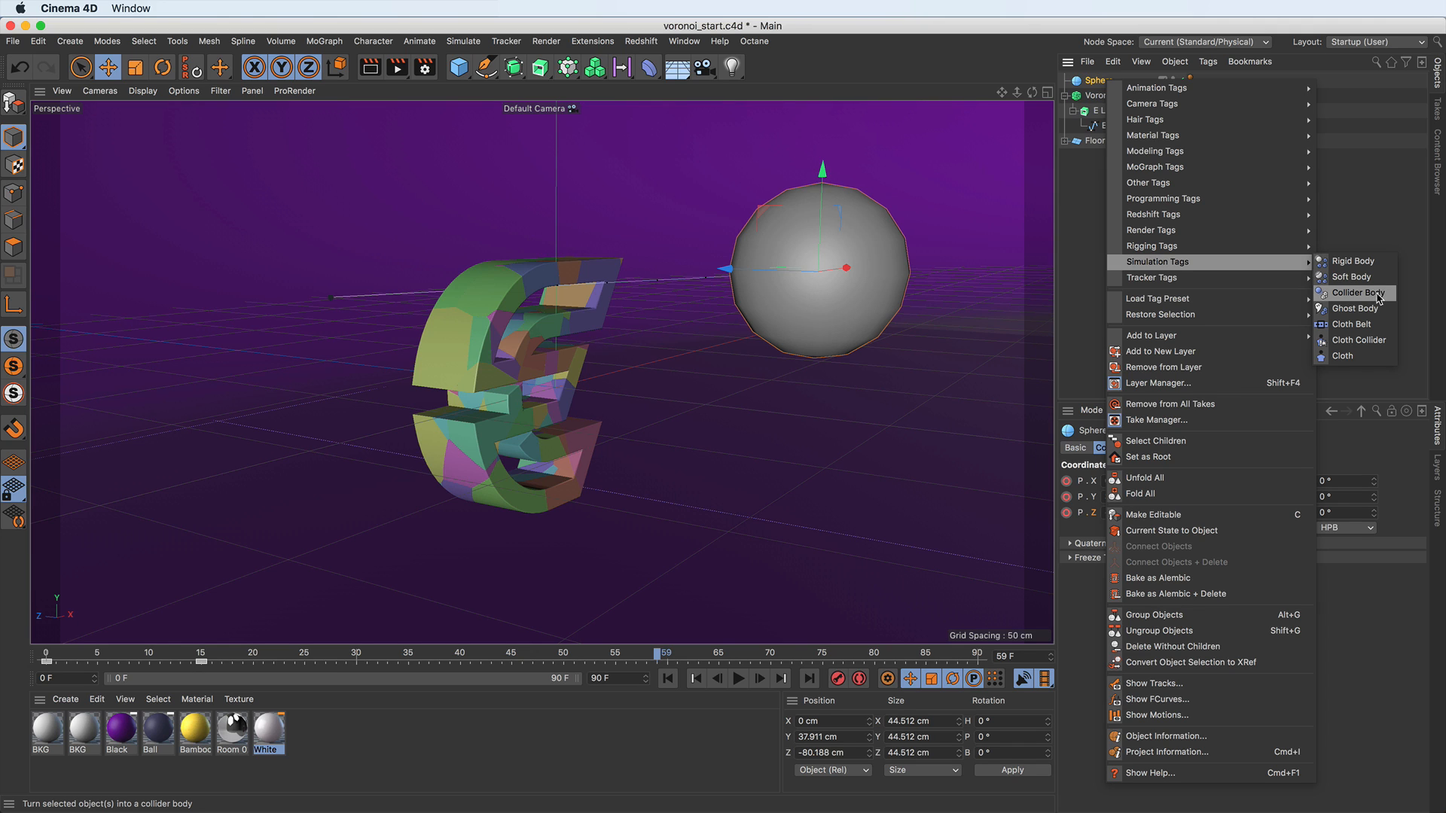
{"action": "left_click", "coordinate": [1359, 293]}
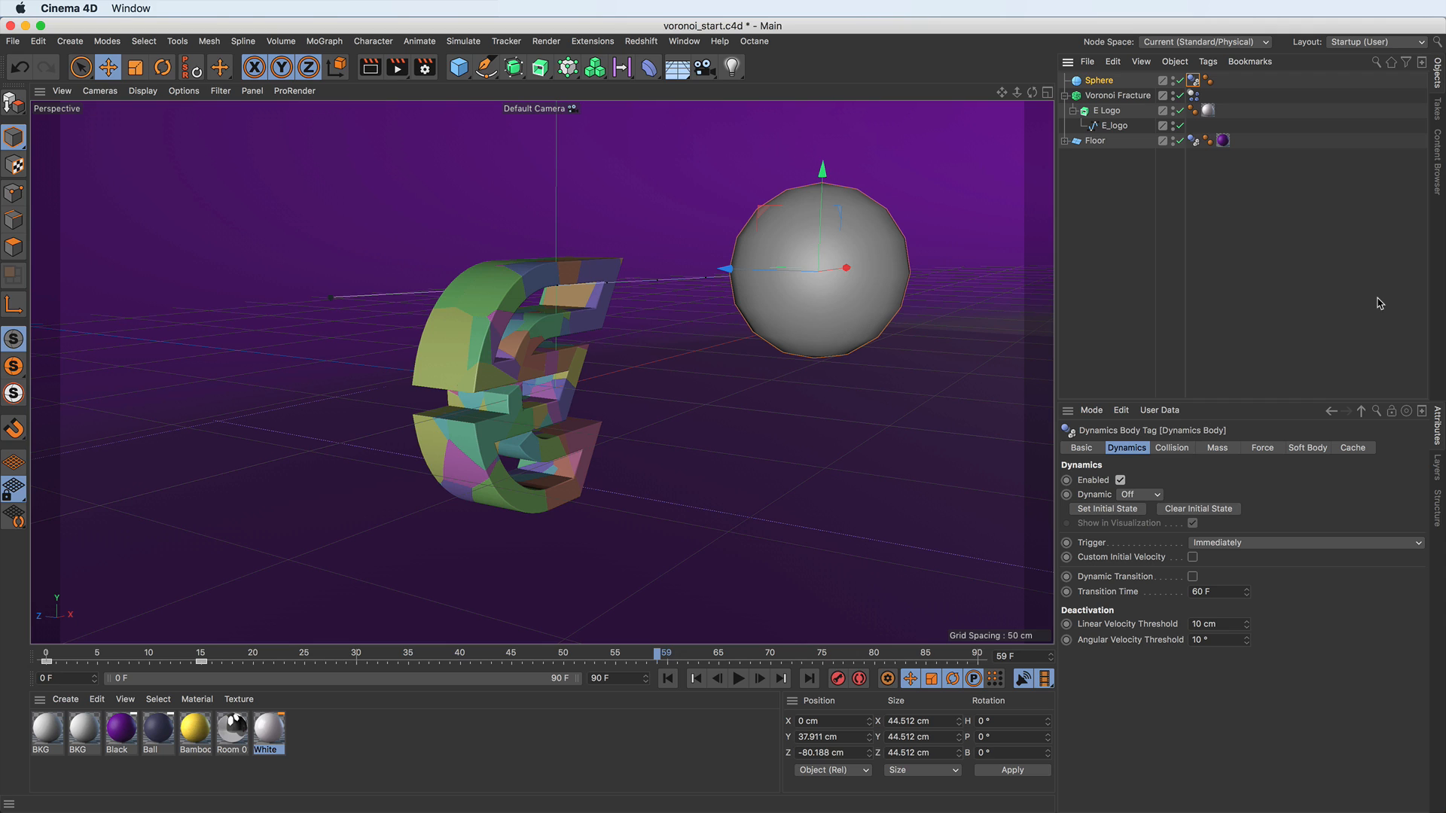
{"action": "left_click", "coordinate": [1173, 448]}
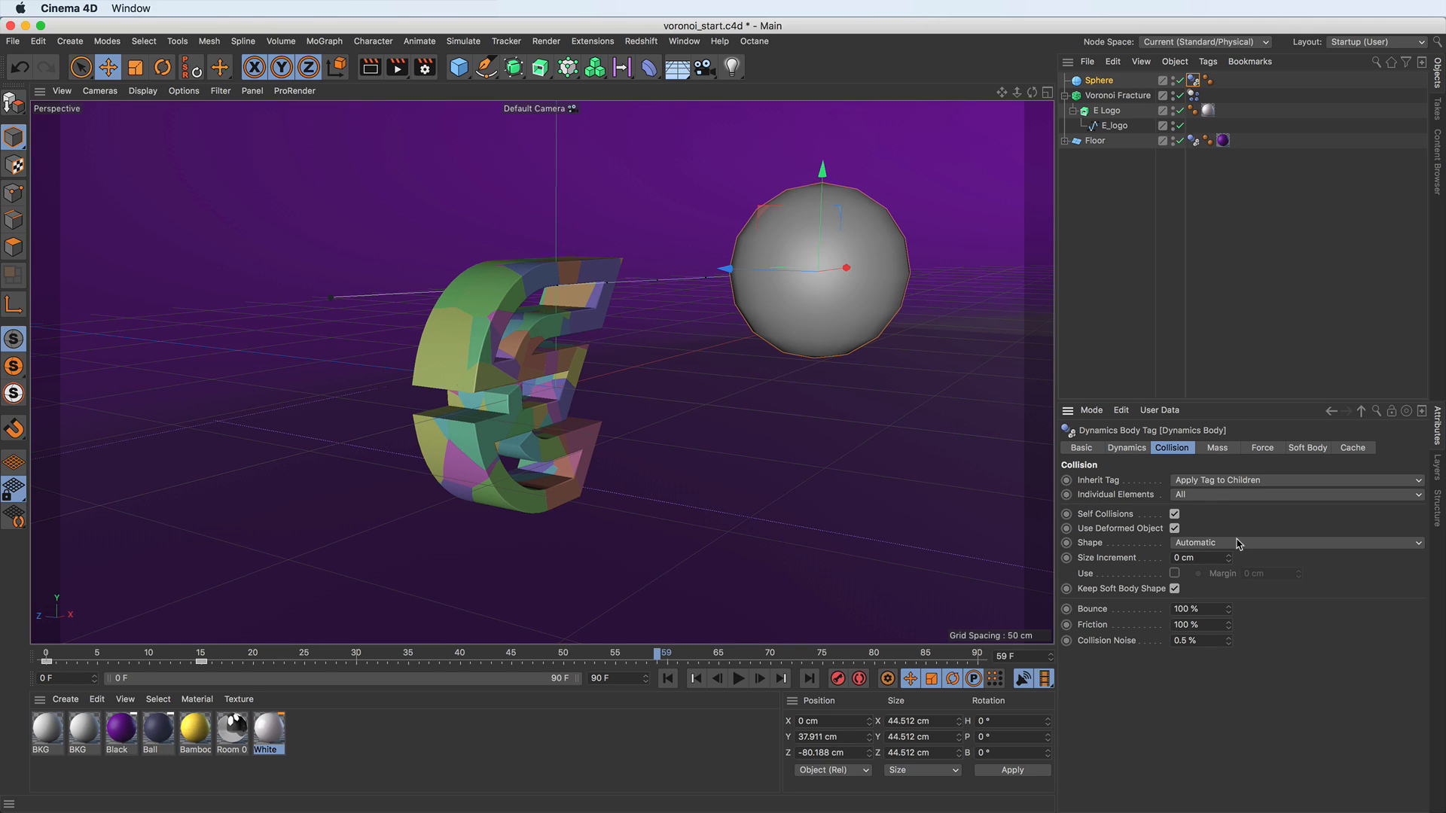
Play the simulation from frame 0 to test the sphere smashing through the fractured logo.
{"action": "left_click", "coordinate": [668, 678]}
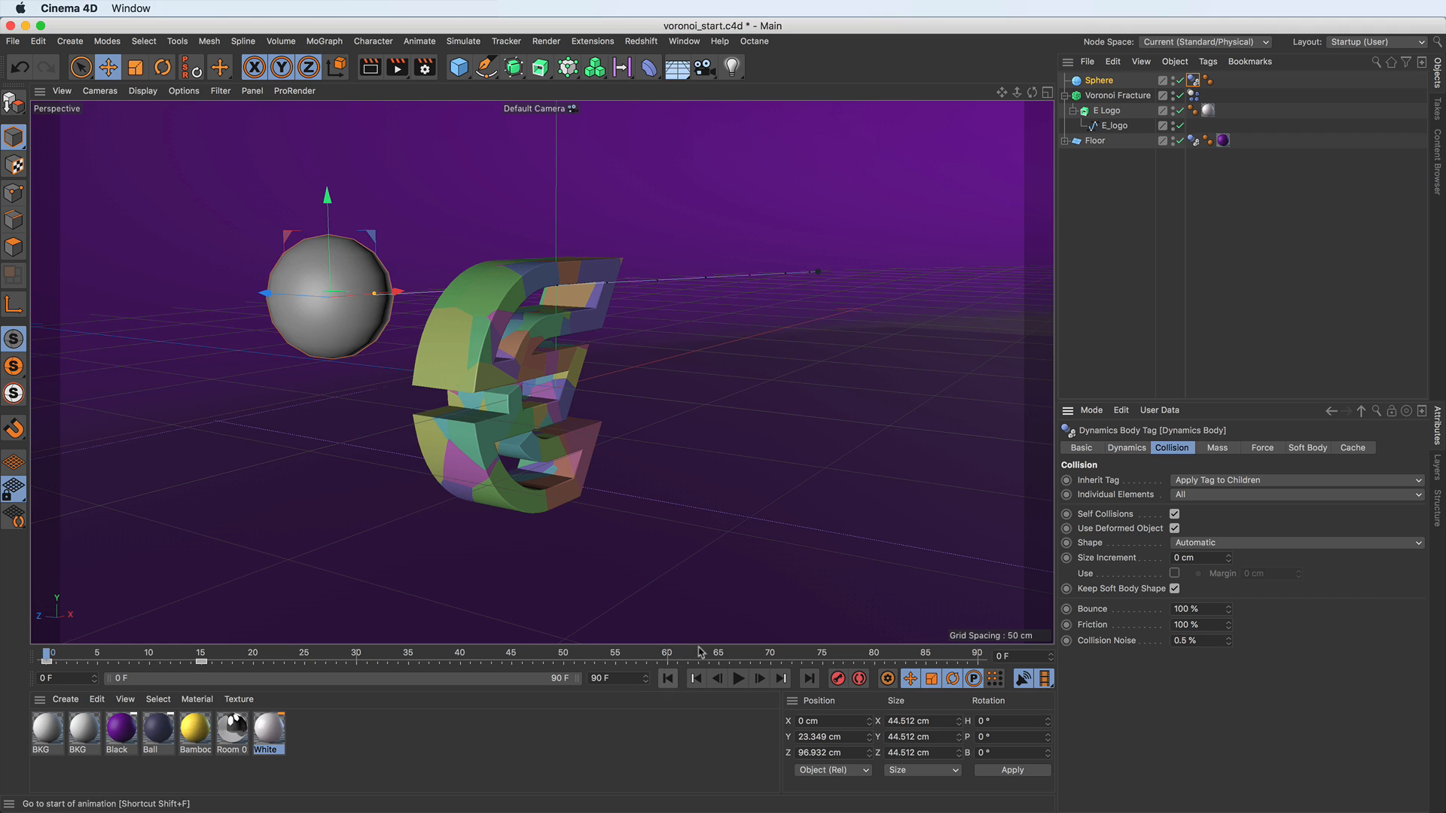
{"action": "left_click", "coordinate": [737, 685]}
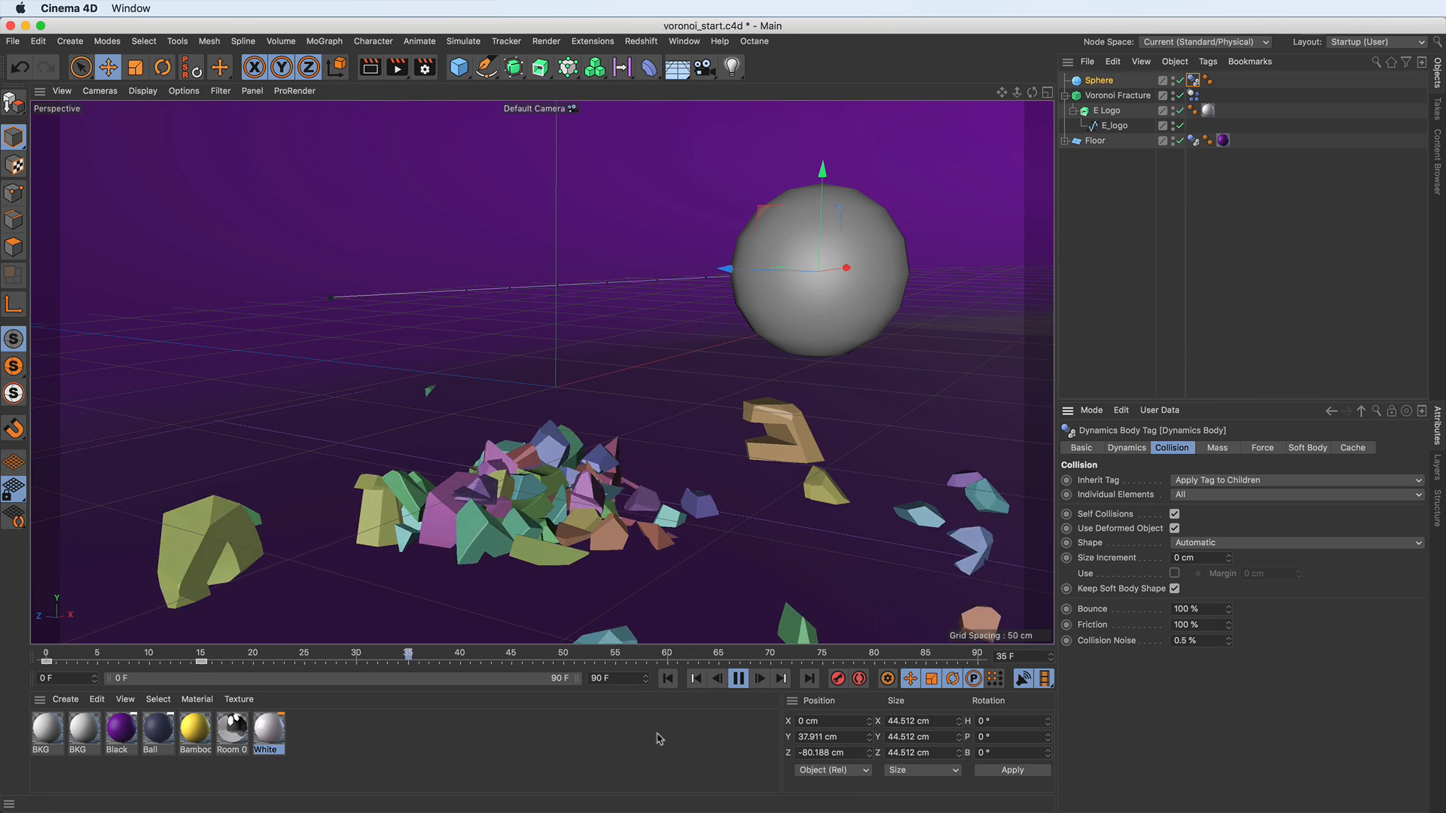
{"action": "left_click", "coordinate": [669, 679]}
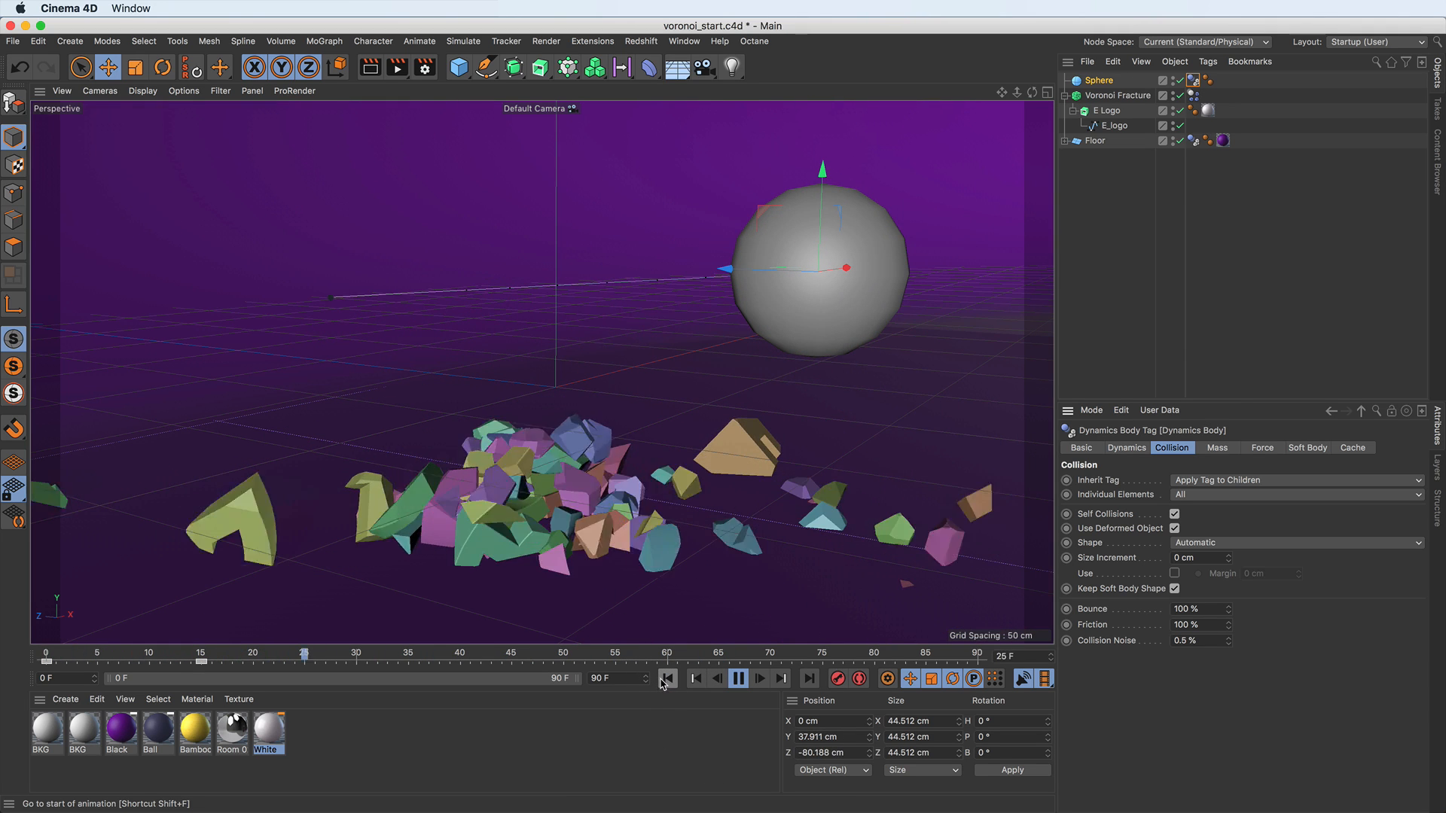
{"action": "left_click", "coordinate": [671, 677]}
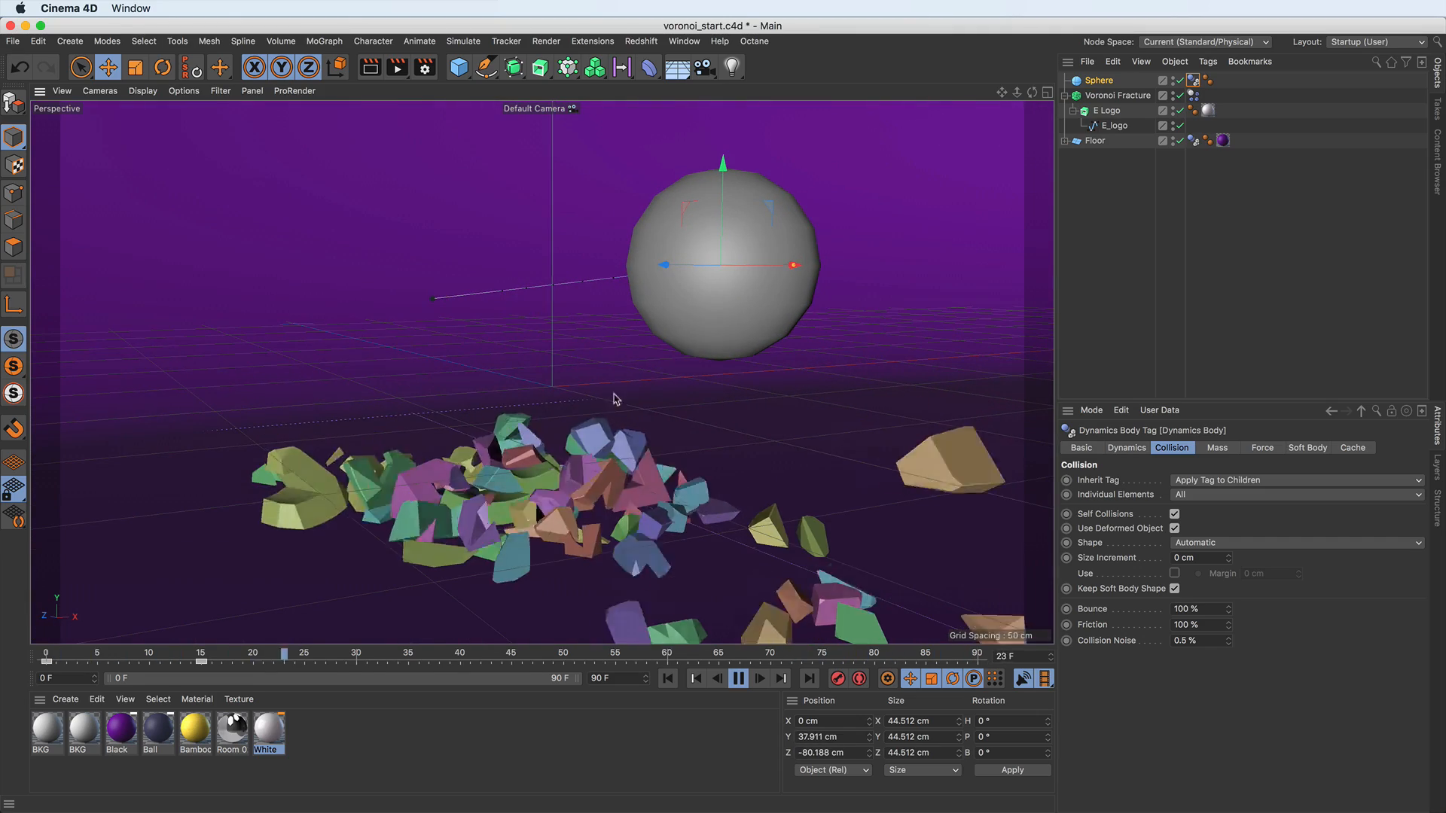
Examine the shattering logo and scattered fragments from several angles and distances, stopping playback at frame 67.
{"action": "mouse_move", "coordinate": [1017, 93]}
{"action": "left_mouse_down"}
{"action": "mouse_move", "coordinate": [951, 95]}
{"action": "mouse_move", "coordinate": [1045, 94]}
{"action": "left_mouse_up"}
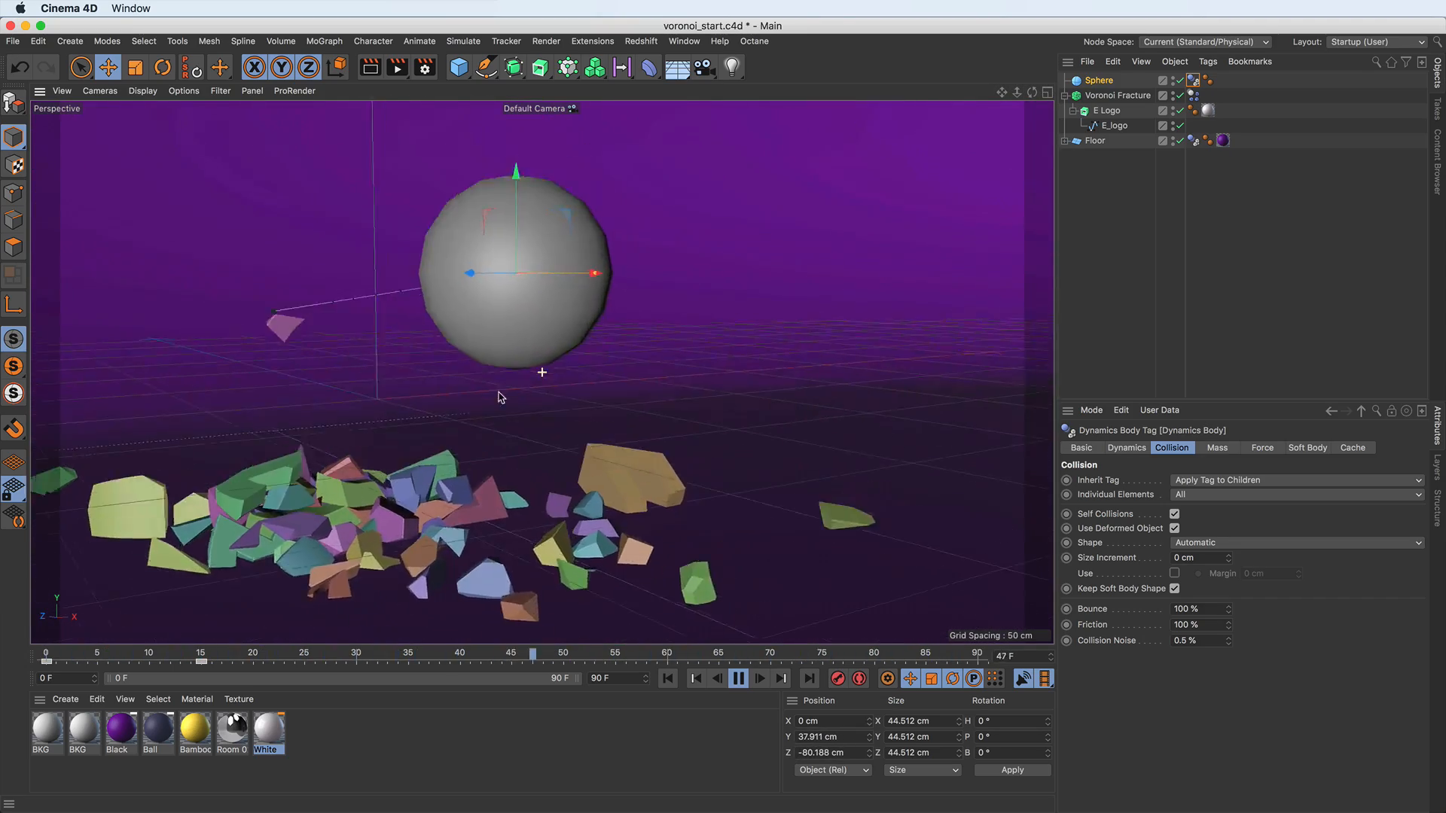
{"action": "scroll", "coordinate": [562, 372], "scroll_direction": "up", "scroll_amount": 5}
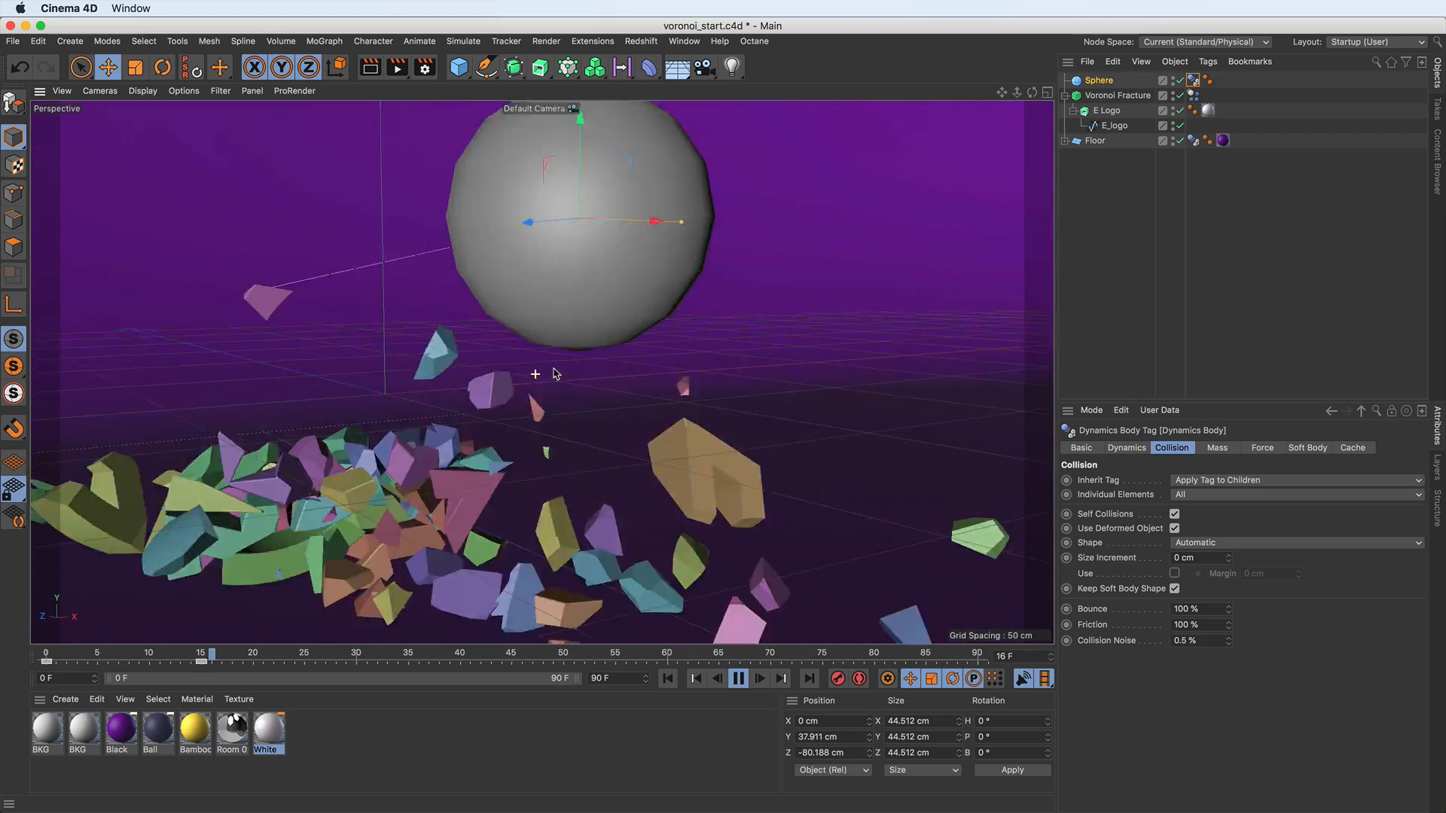
{"action": "scroll", "coordinate": [549, 381], "scroll_direction": "down", "scroll_amount": 5}
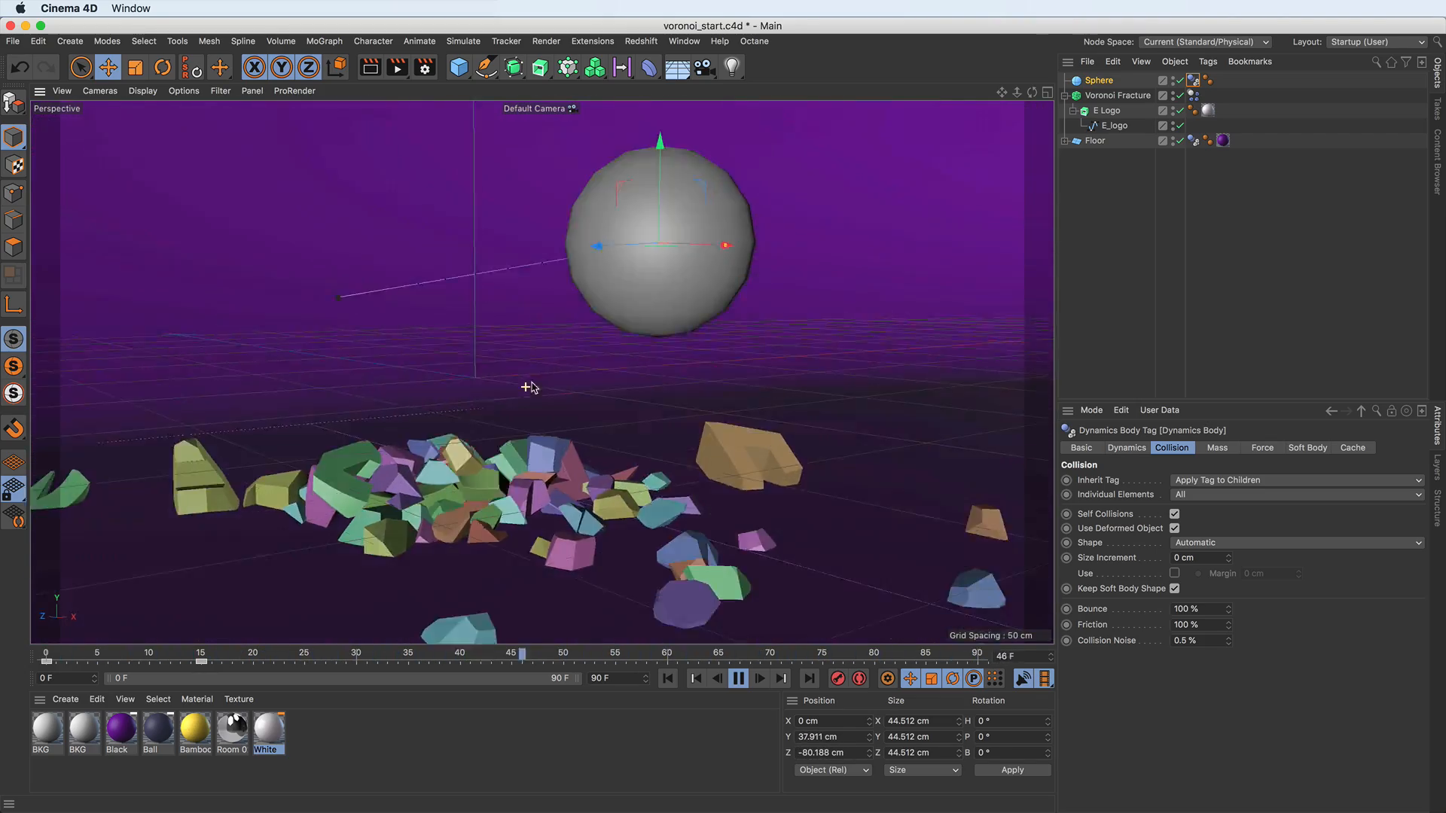
{"action": "left_click_drag", "start_coordinate": [521, 390], "coordinate": [527, 394], "text": "alt"}
{"action": "mouse_move", "coordinate": [466, 461]}
{"action": "left_mouse_down", "text": "alt"}
{"action": "mouse_move", "coordinate": [498, 455]}
{"action": "mouse_move", "coordinate": [476, 466]}
{"action": "left_mouse_up", "text": "alt"}
{"action": "key", "text": "F8"}
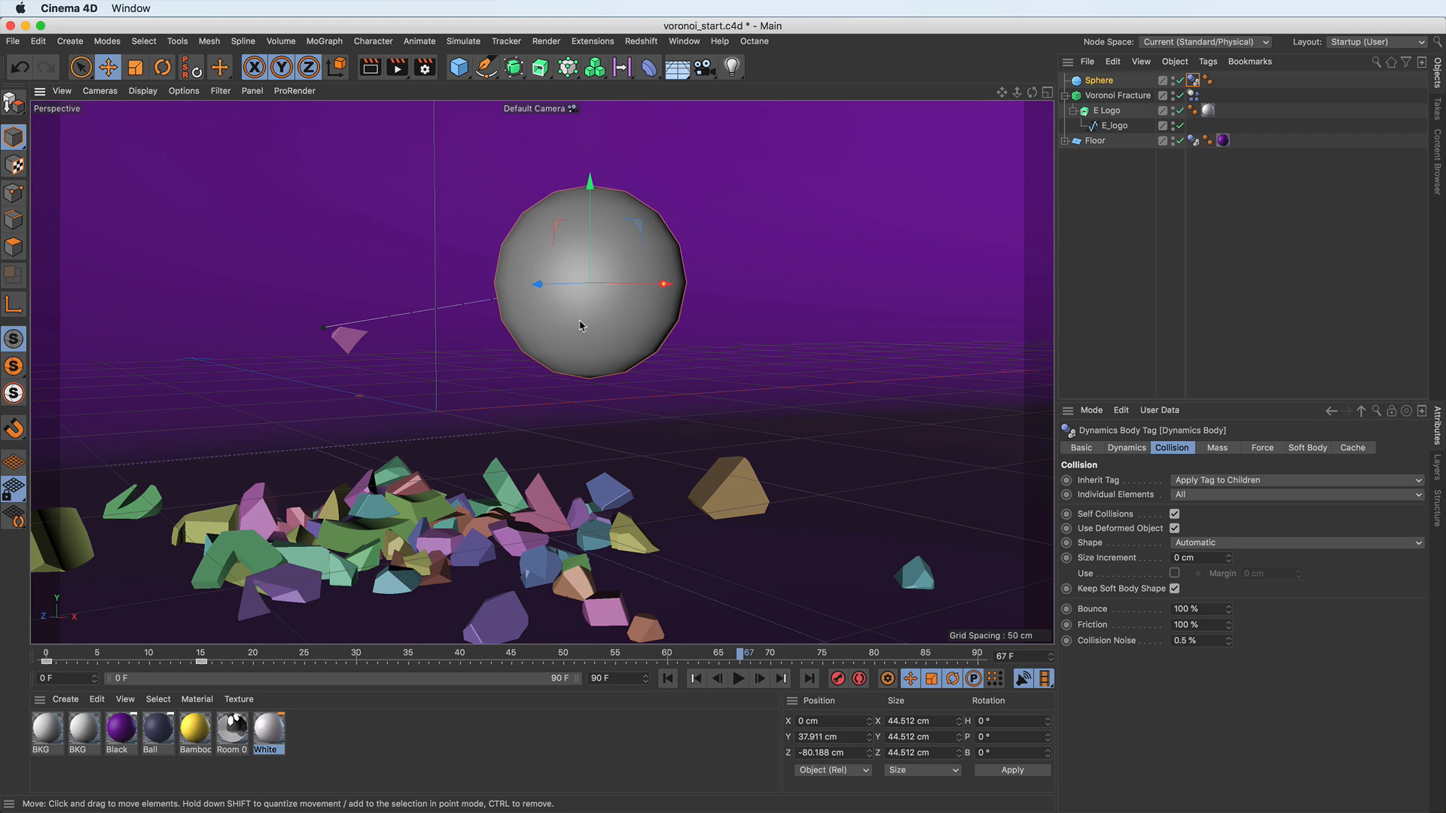
{"action": "mouse_move", "coordinate": [589, 326]}
{"action": "left_mouse_down", "text": "alt"}
{"action": "mouse_move", "coordinate": [647, 328]}
{"action": "mouse_move", "coordinate": [600, 291]}
{"action": "mouse_move", "coordinate": [573, 318]}
{"action": "mouse_move", "coordinate": [588, 329]}
{"action": "left_mouse_up", "text": "alt"}
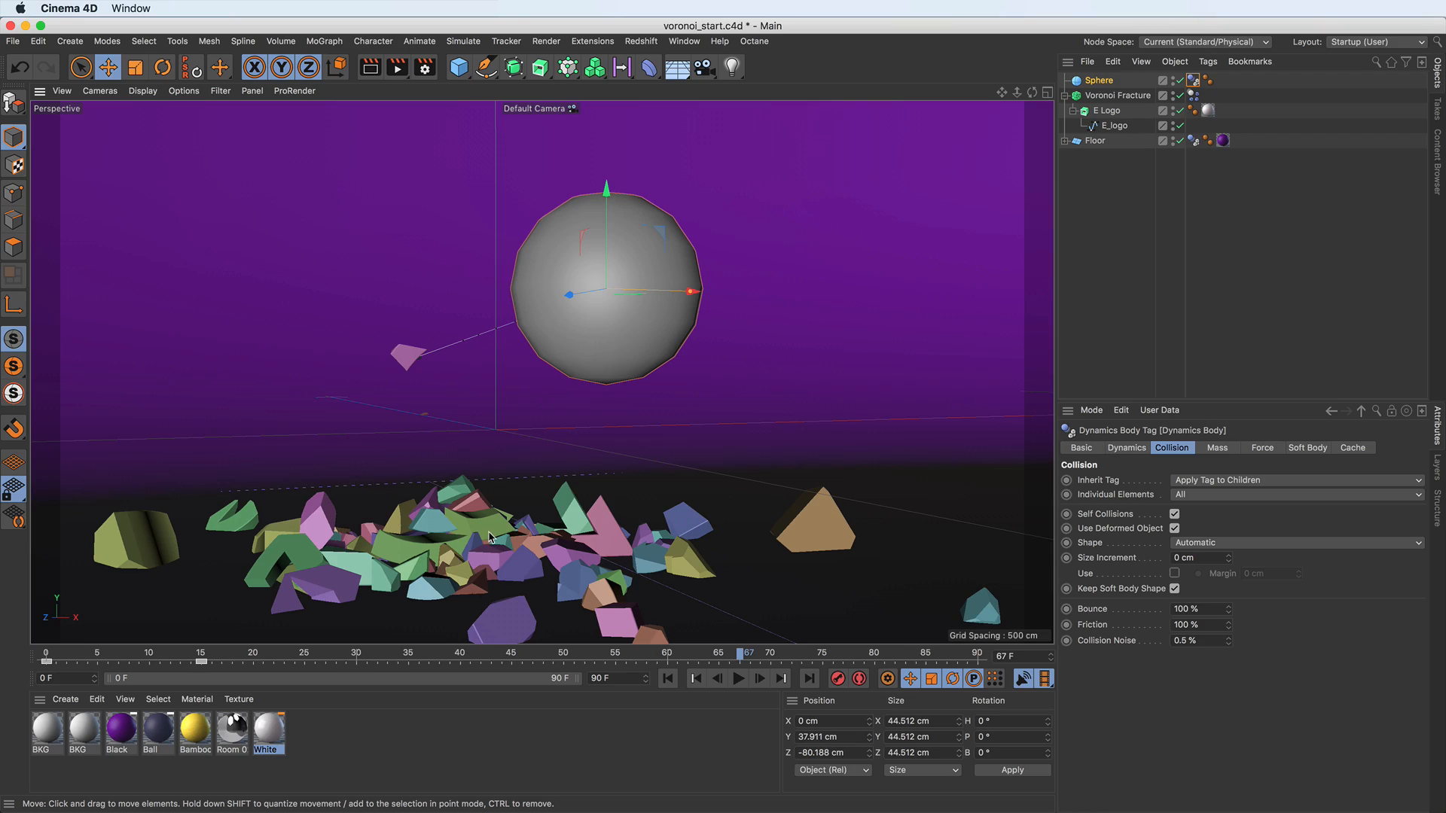
{"action": "mouse_move", "coordinate": [482, 533]}
{"action": "left_mouse_down", "text": "alt"}
{"action": "mouse_move", "coordinate": [533, 530]}
{"action": "mouse_move", "coordinate": [486, 548]}
{"action": "left_mouse_up", "text": "alt"}
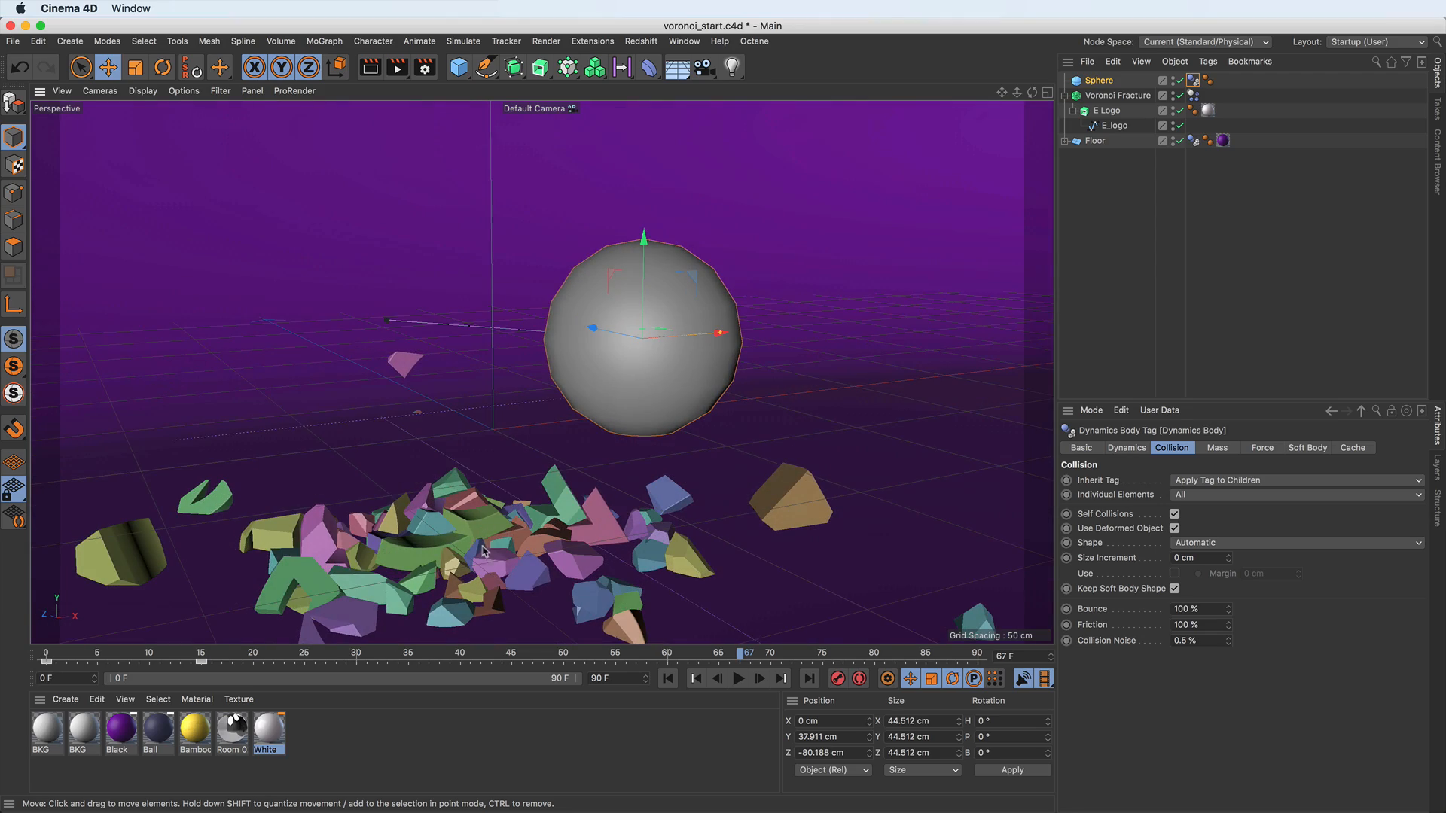
Replay the simulation from frame 0, turn off Colorize Fragments on the Voronoi Fracture object, and stop playback at frame 34.
{"action": "left_click_drag", "start_coordinate": [457, 465], "coordinate": [437, 491], "text": "alt"}
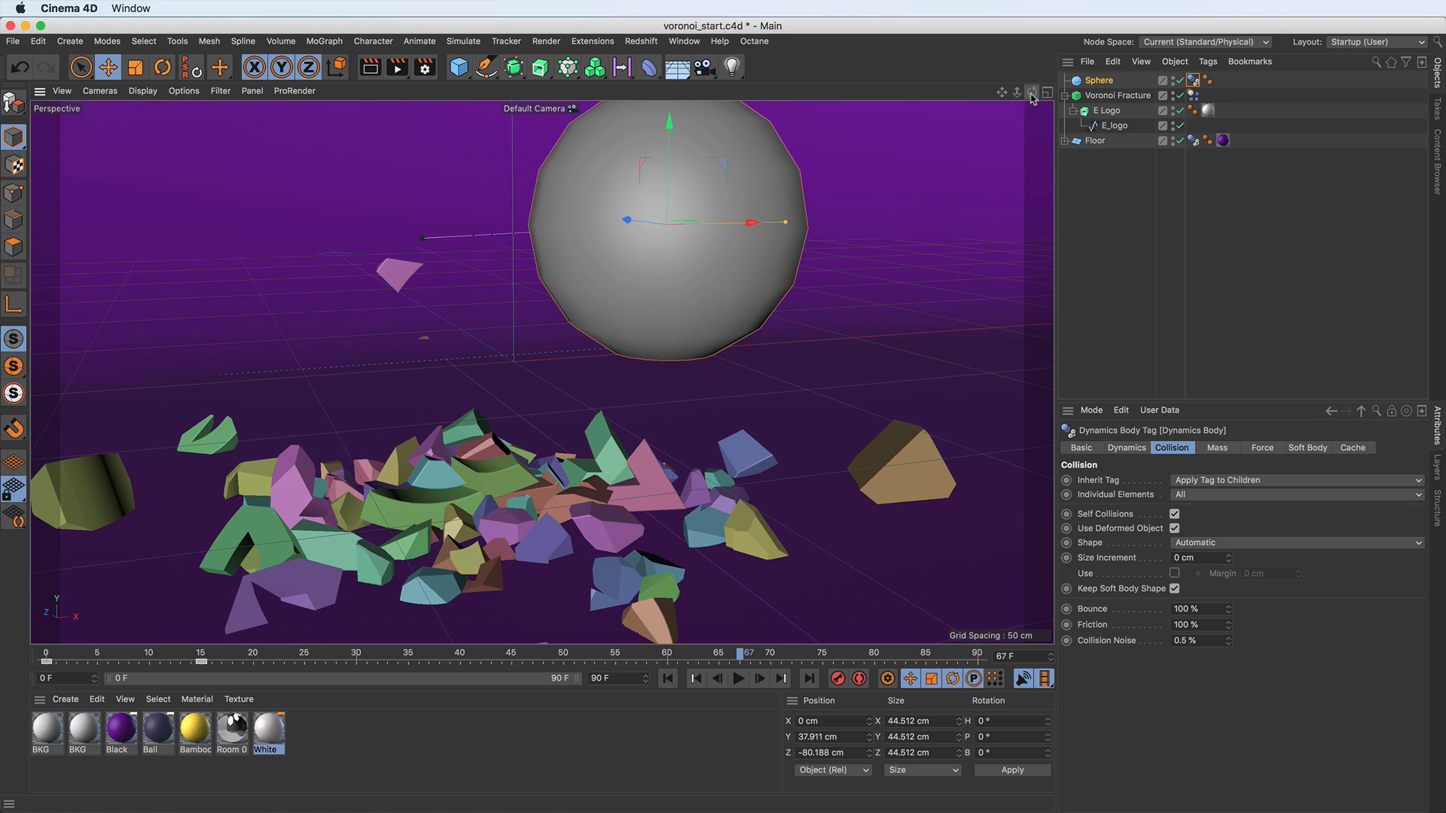
{"action": "left_click", "coordinate": [667, 678]}
{"action": "left_click", "coordinate": [738, 678]}
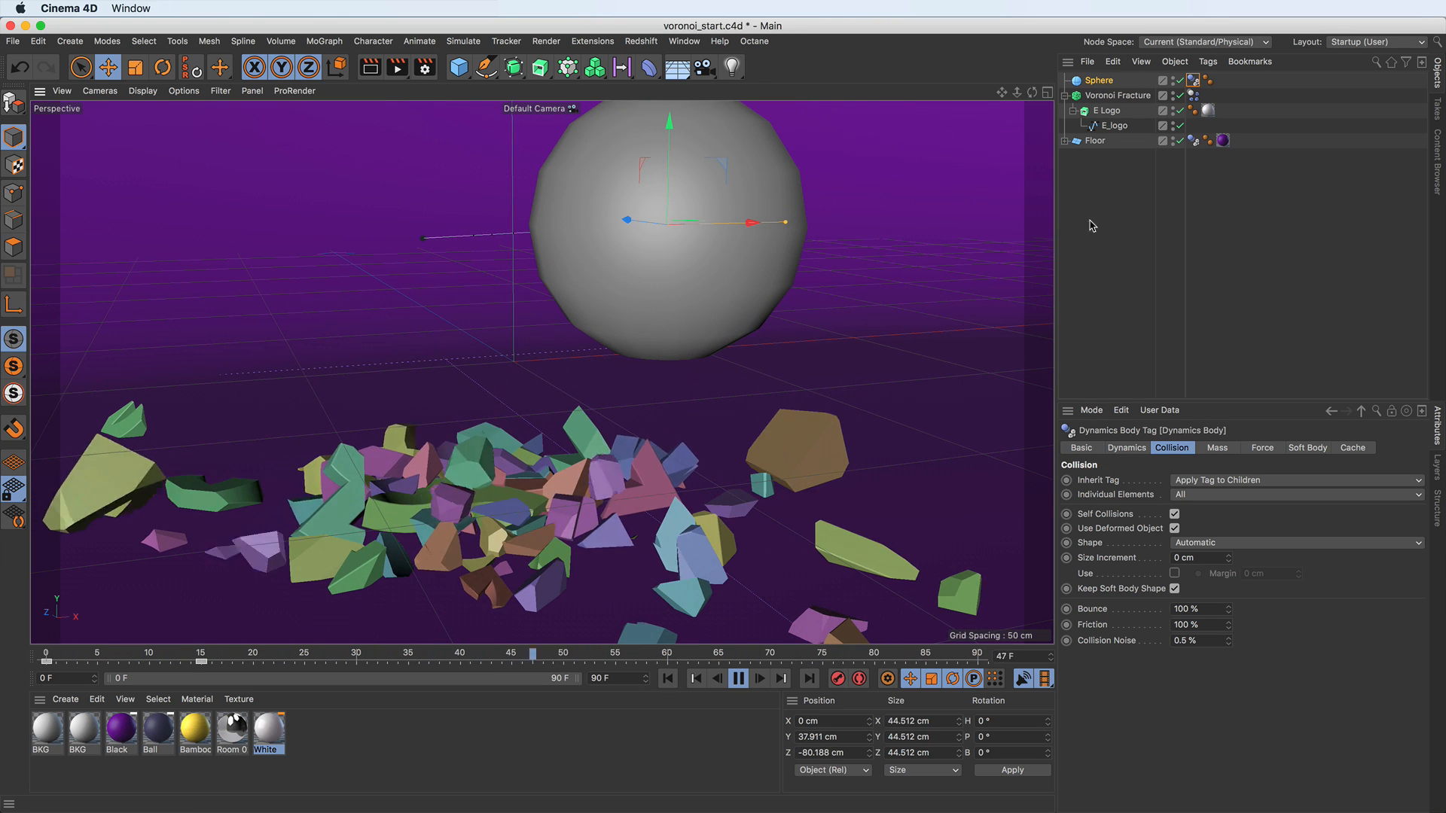
{"action": "left_click", "coordinate": [1118, 96]}
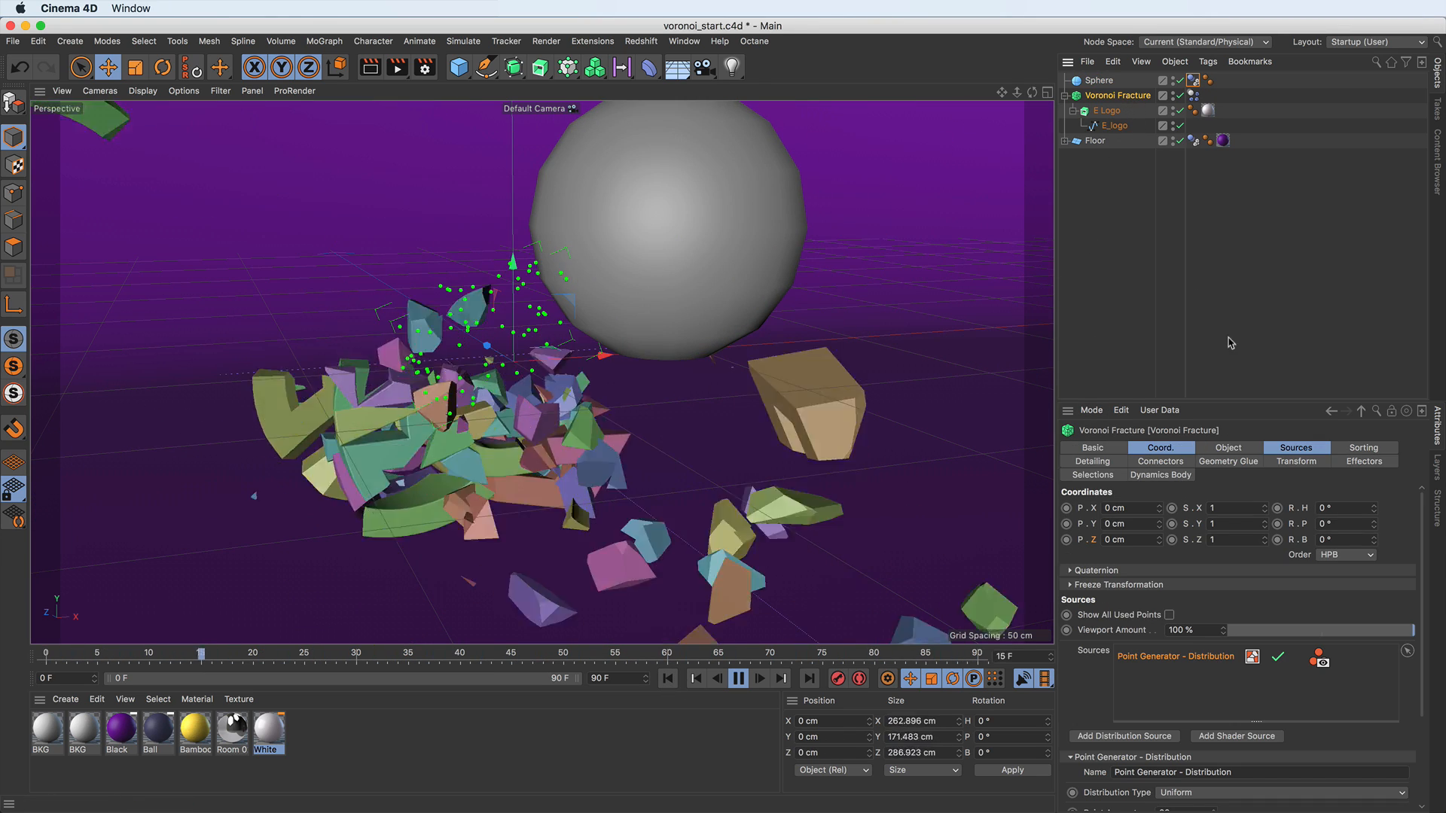
{"action": "left_click", "coordinate": [1235, 449]}
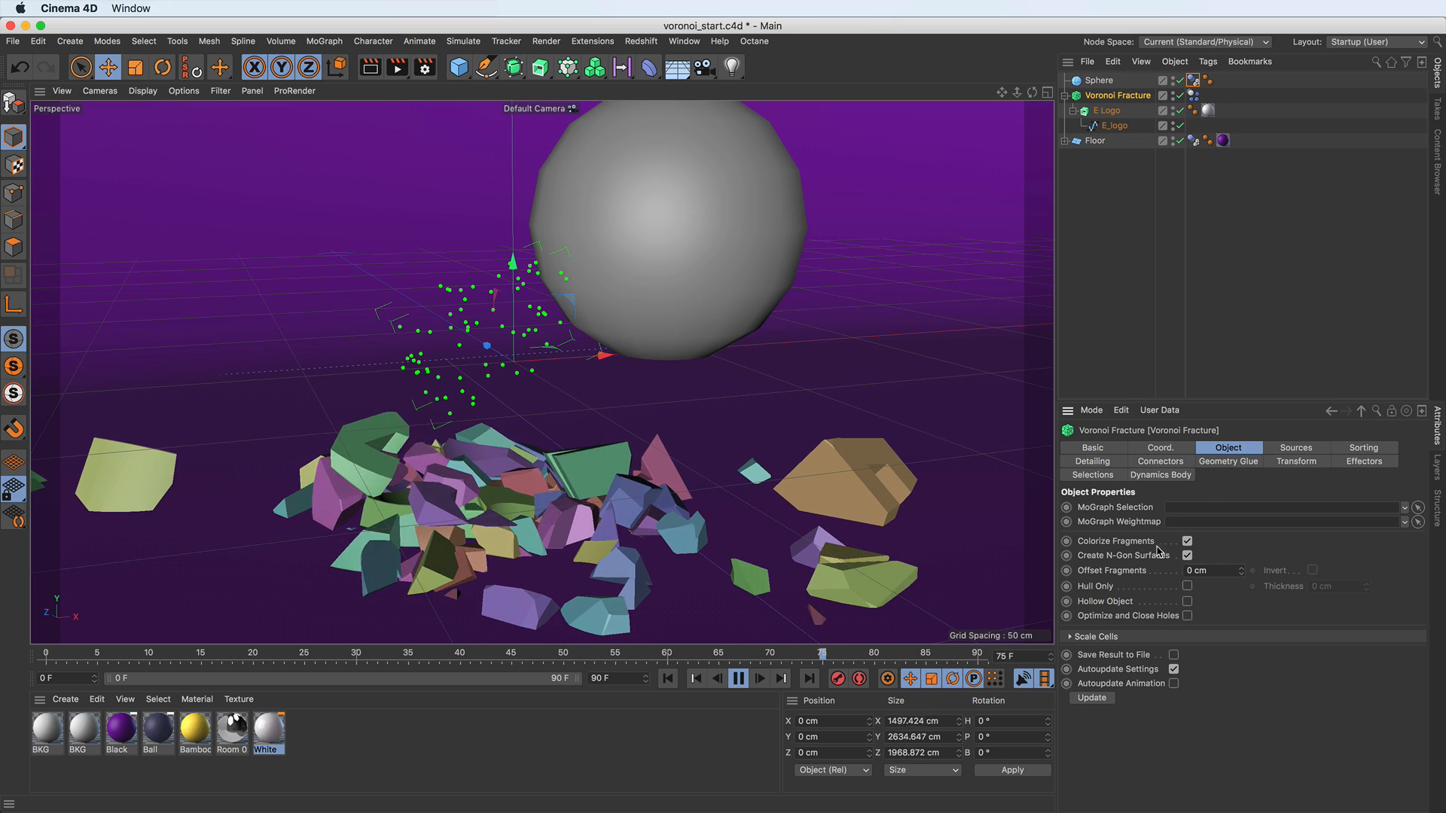
{"action": "left_click", "coordinate": [1187, 542]}
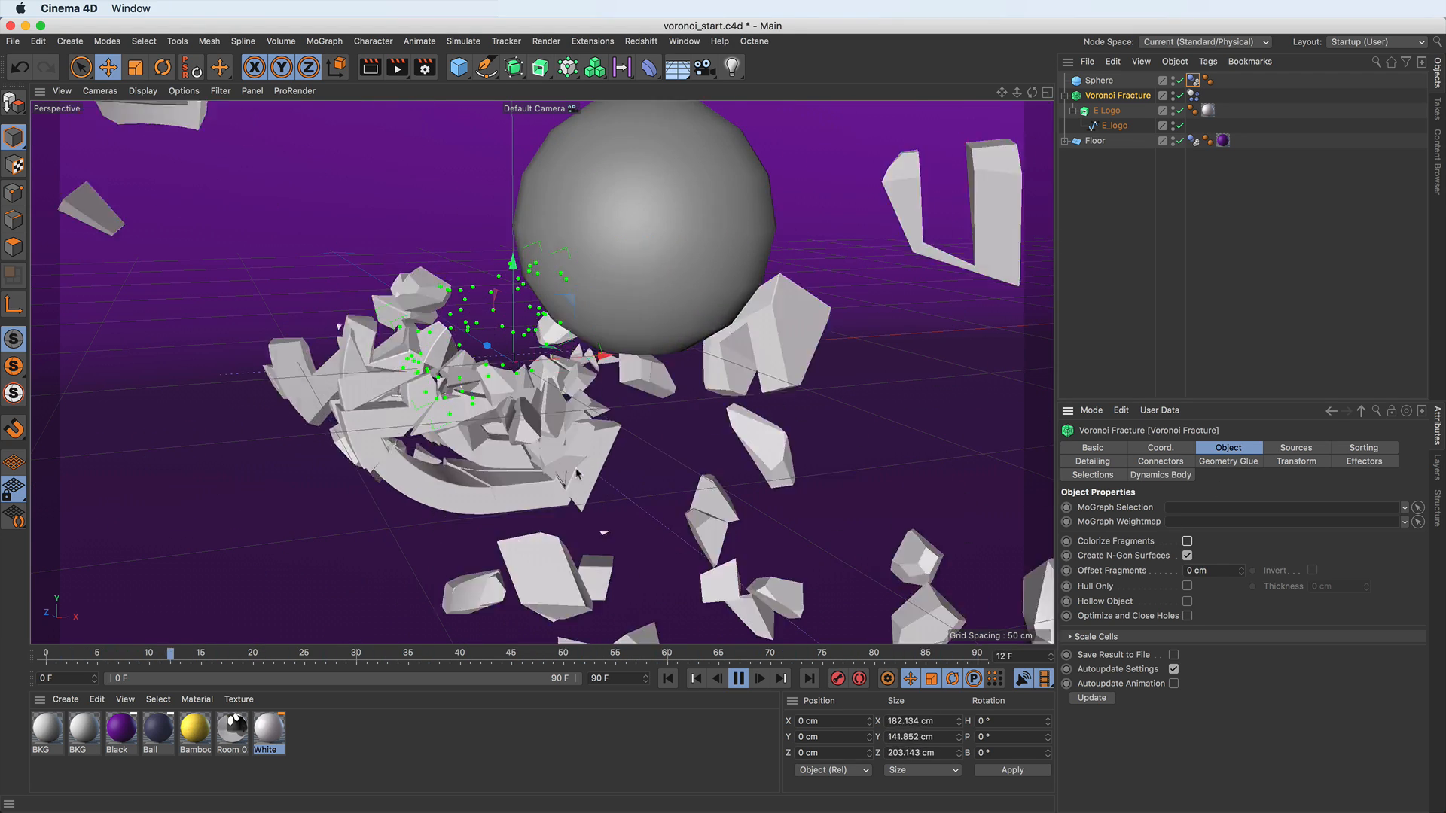
{"action": "key", "text": "F8"}
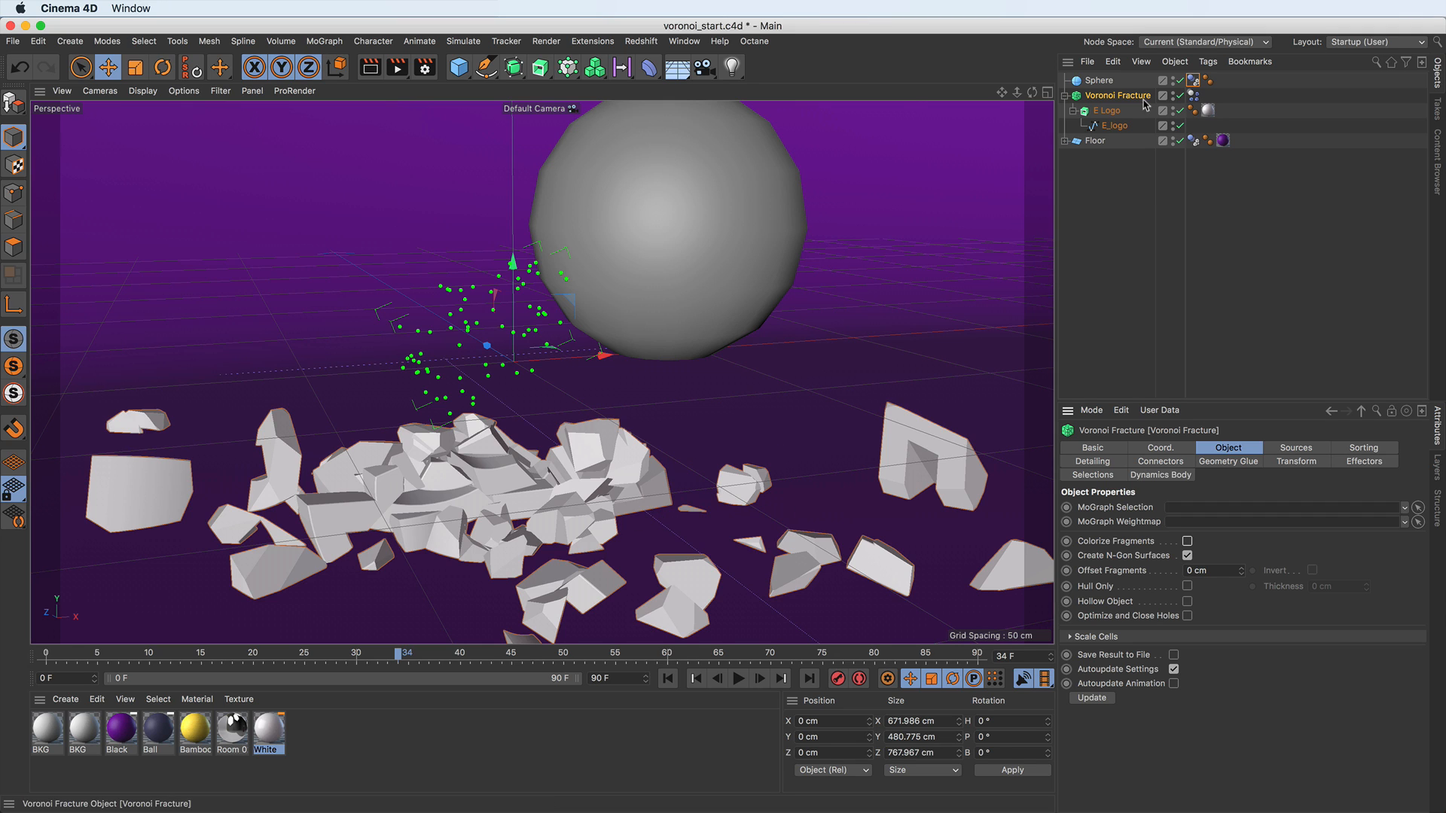
Enable the Inside Faces and Outside Faces selections on the Voronoi Fracture object and check the resulting polygon selection tags.
{"action": "left_click", "coordinate": [1209, 111]}
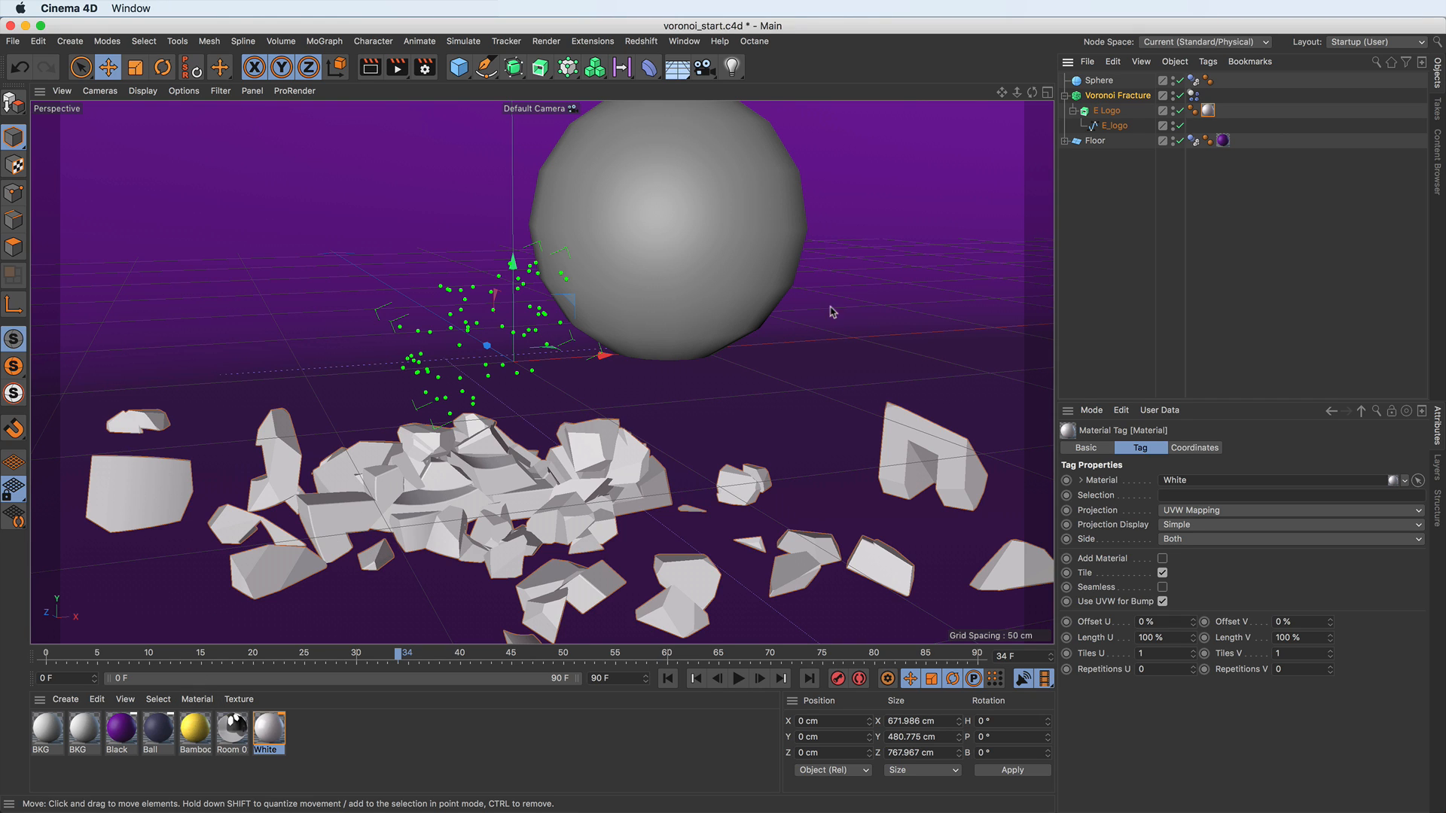
{"action": "left_click", "coordinate": [1110, 96]}
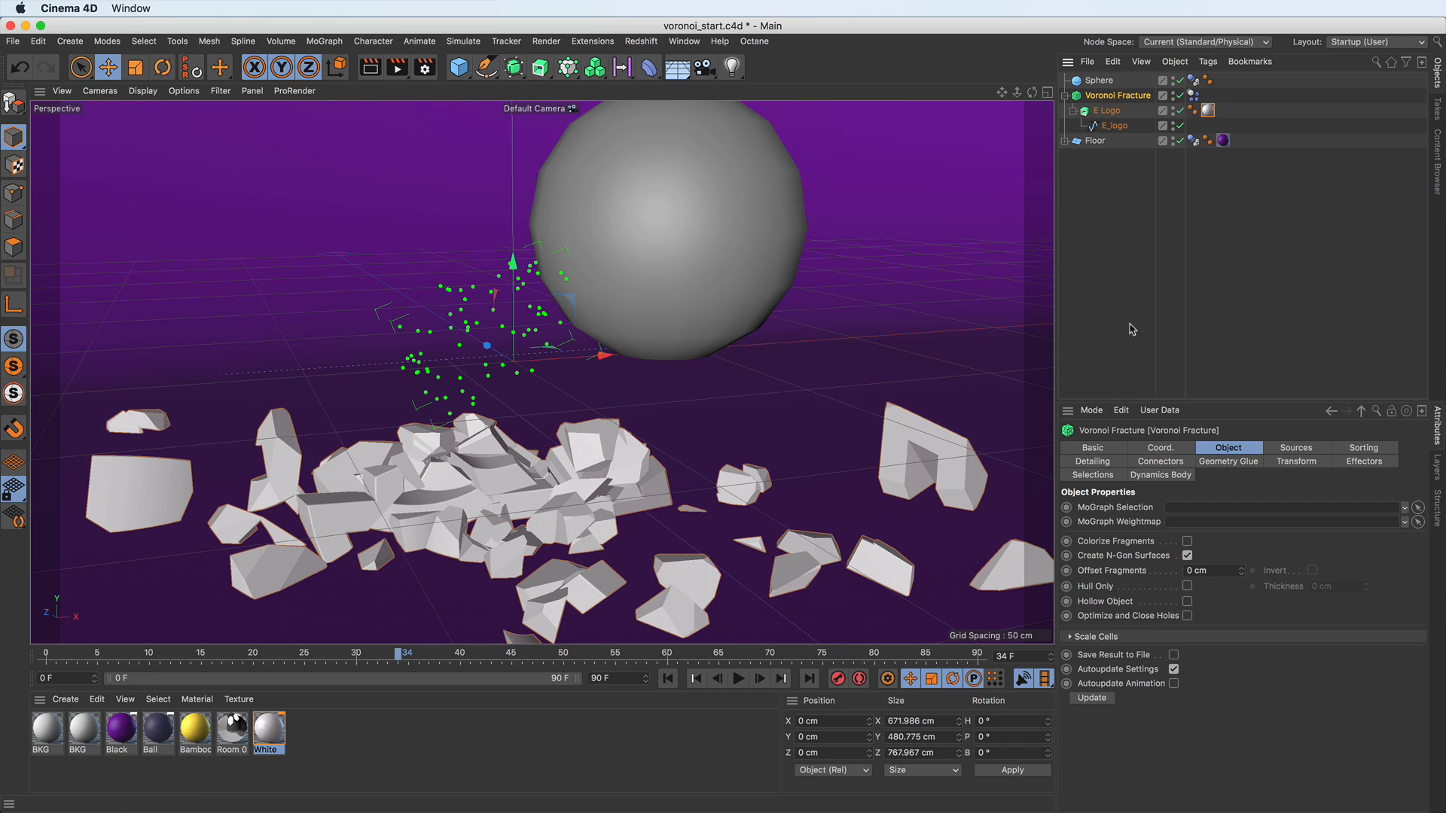
{"action": "left_click", "coordinate": [1094, 475]}
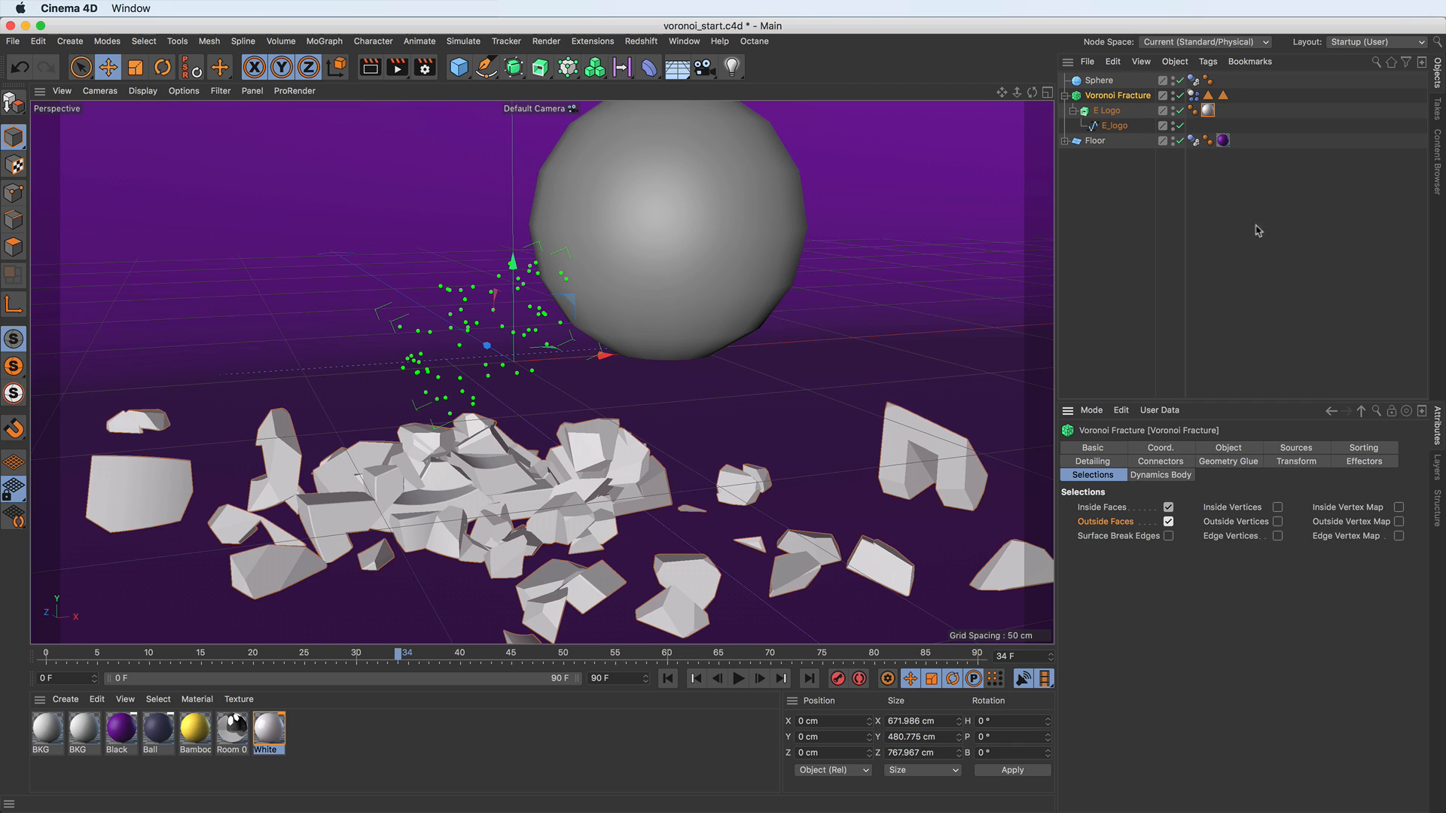
{"action": "left_click", "coordinate": [1208, 95]}
{"action": "left_click", "coordinate": [1224, 95]}
{"action": "left_click", "coordinate": [1208, 96]}
{"action": "left_click", "coordinate": [1225, 96]}
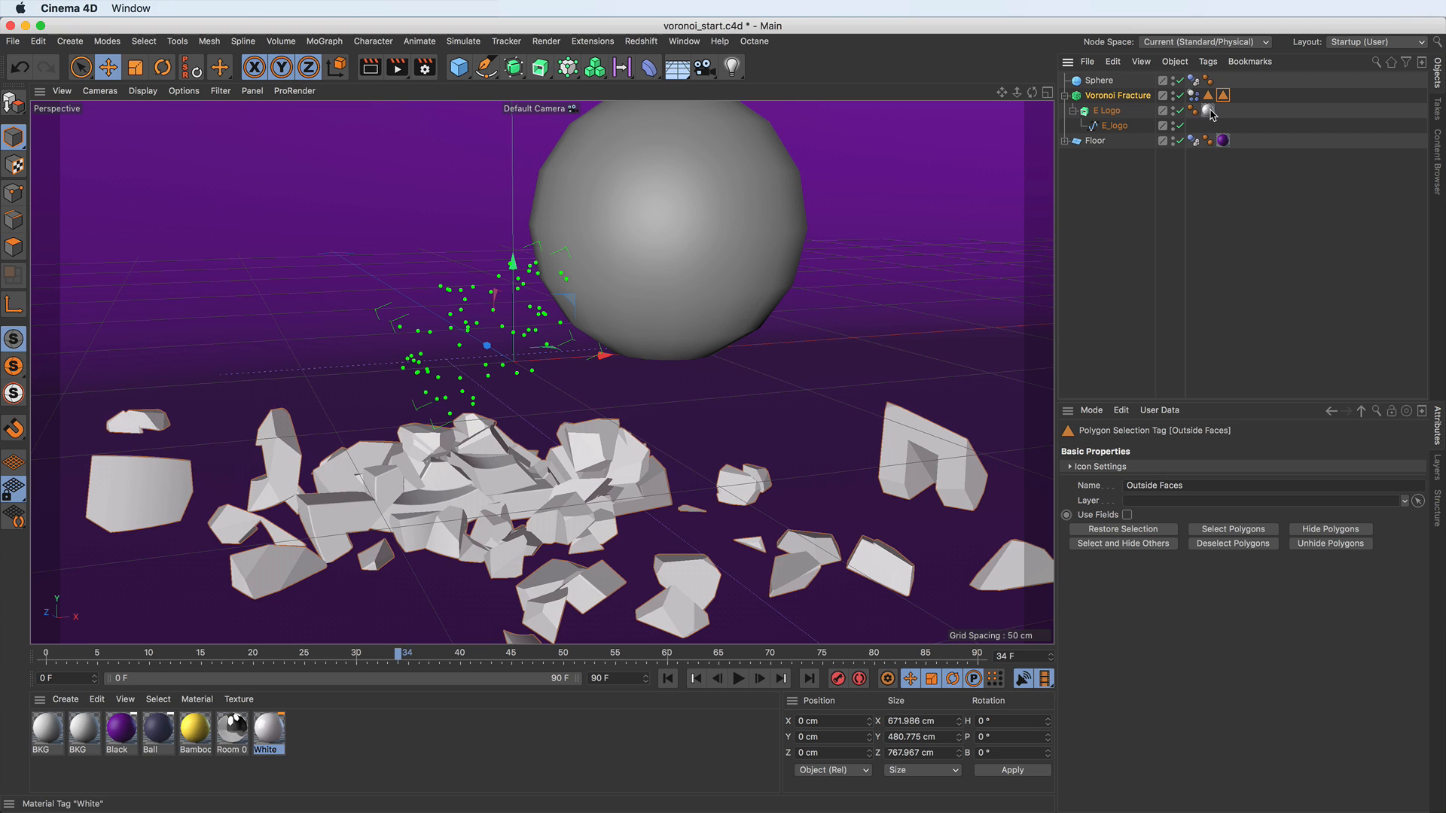
Move the White material tag from E Logo to Voronoi Fracture and restrict it to the Outside Faces selection.
{"action": "left_click", "coordinate": [1208, 110]}
{"action": "left_click_drag", "start_coordinate": [1242, 100], "coordinate": [1137, 101]}
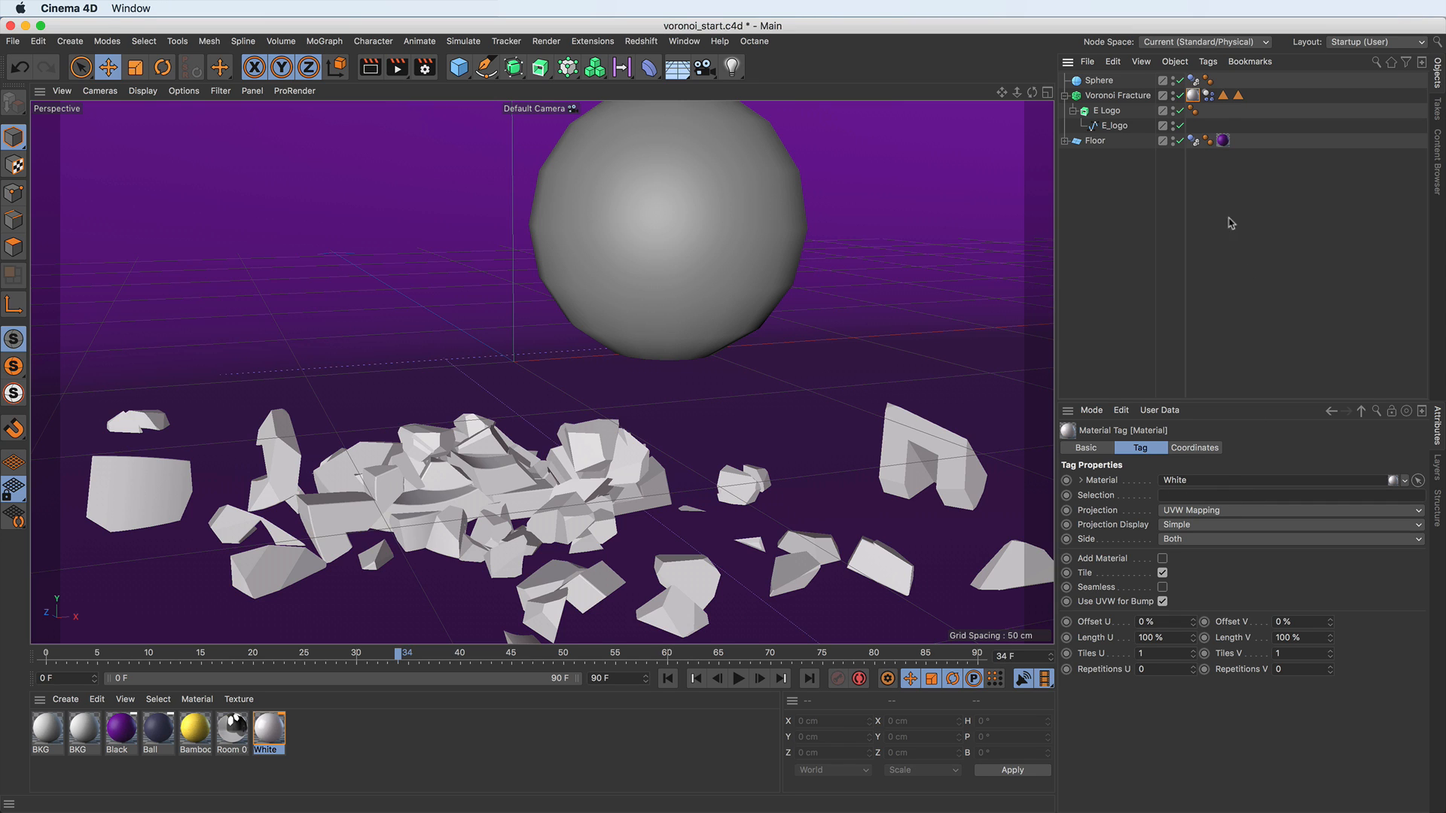
{"action": "left_click", "coordinate": [1223, 97]}
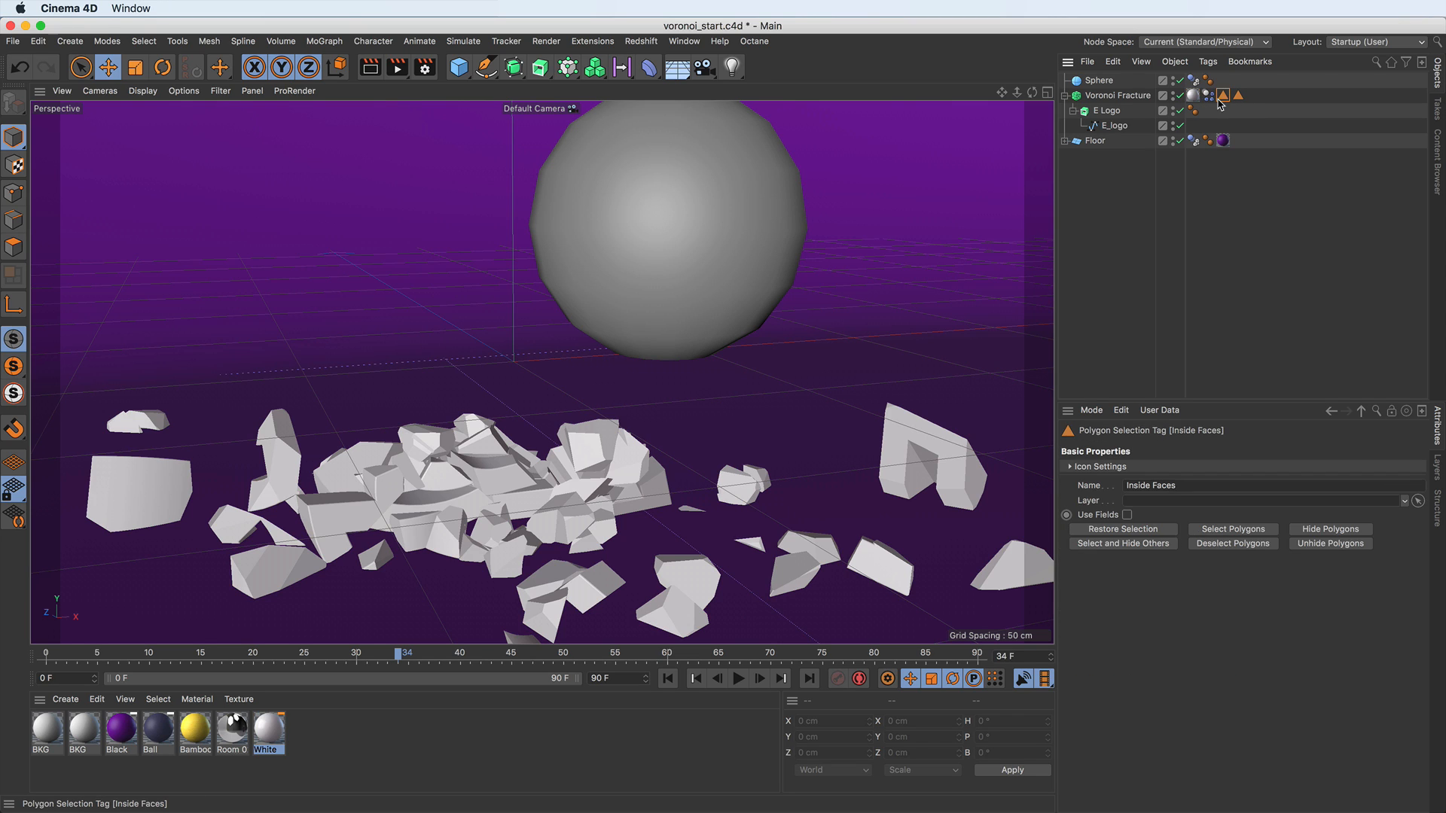
{"action": "left_click", "coordinate": [1239, 95]}
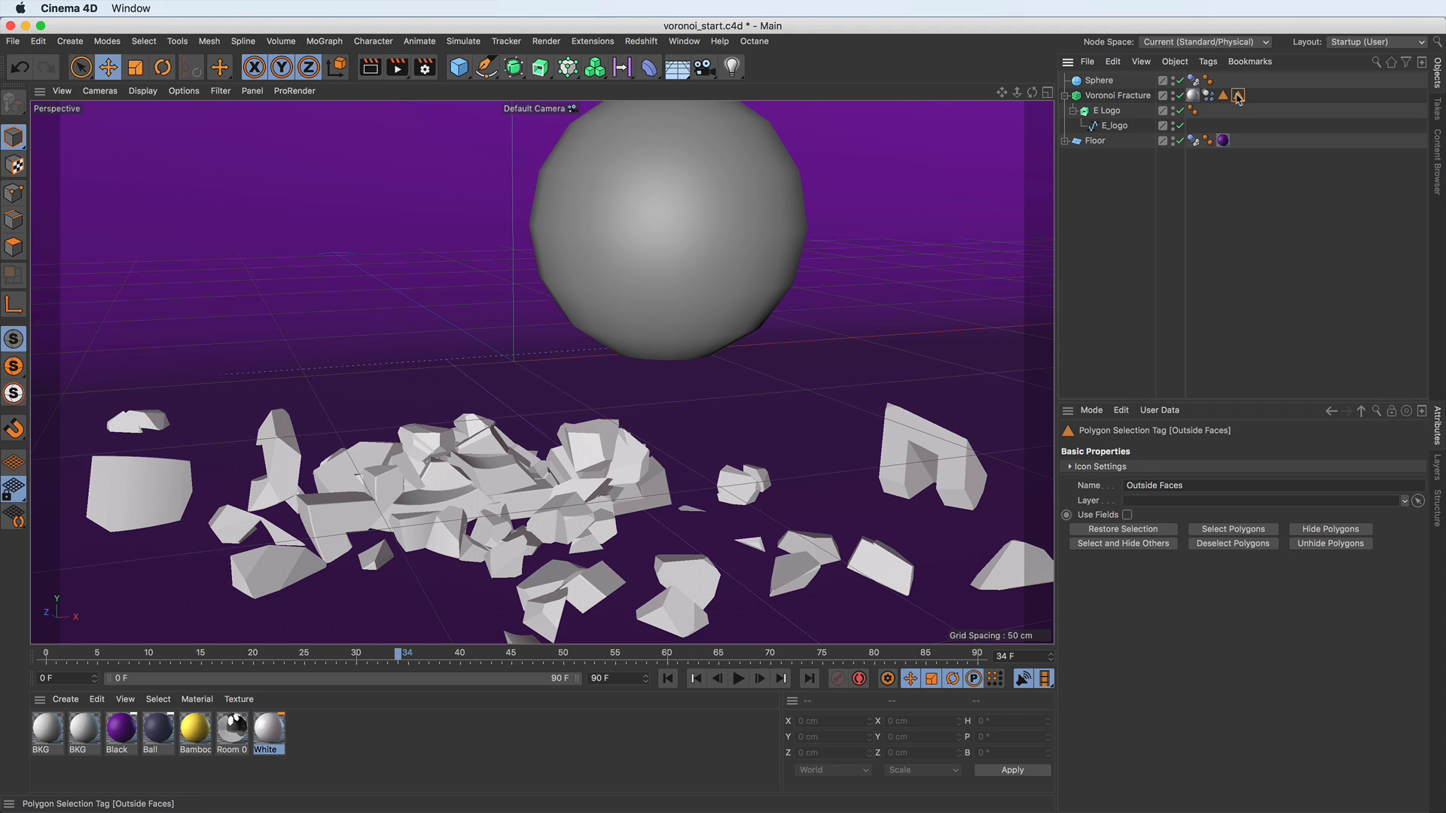
{"action": "left_click", "coordinate": [1194, 96]}
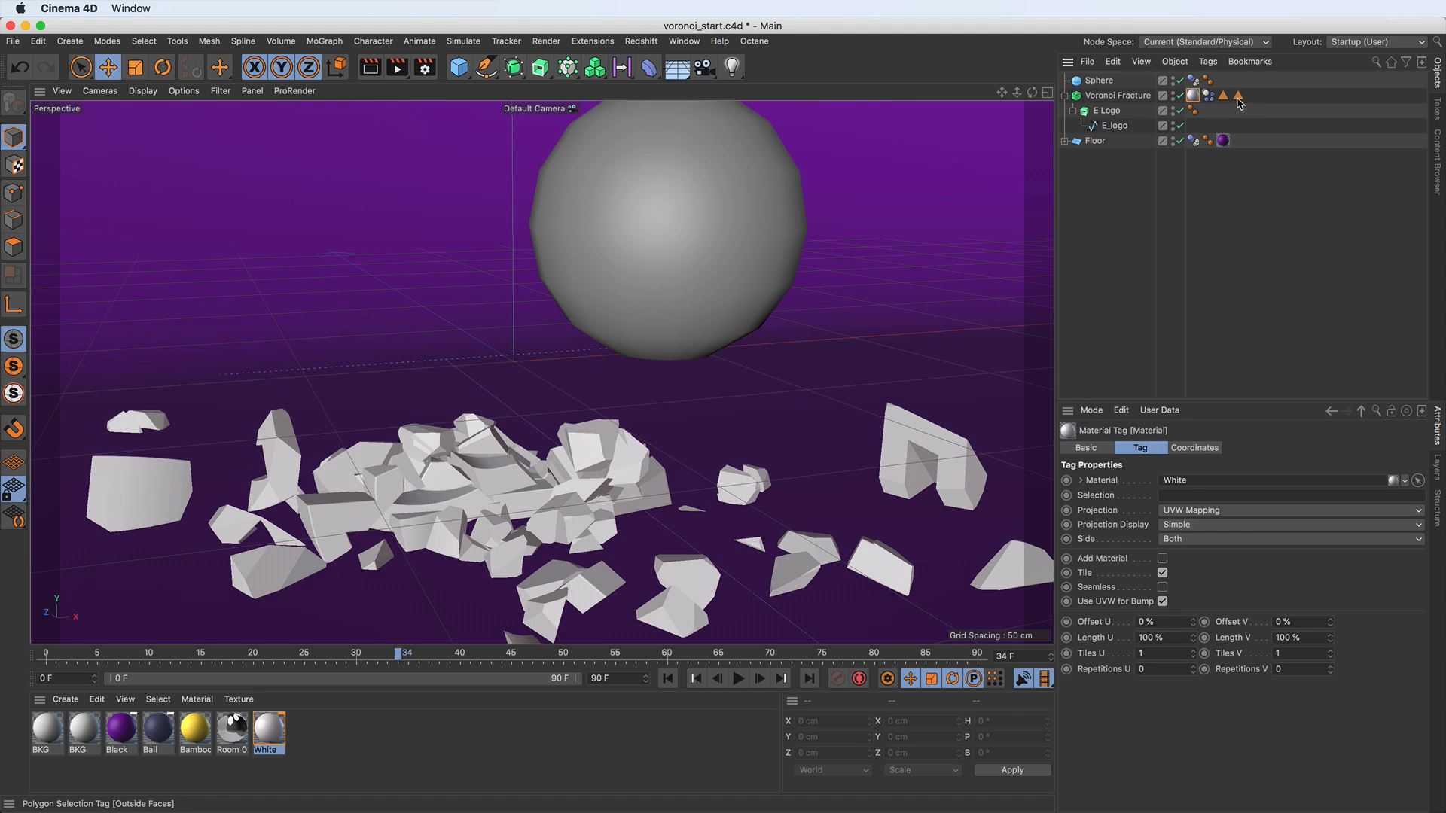
{"action": "left_click_drag", "start_coordinate": [1257, 146], "coordinate": [1295, 390]}
{"action": "left_click_drag", "start_coordinate": [1221, 470], "coordinate": [1191, 496]}
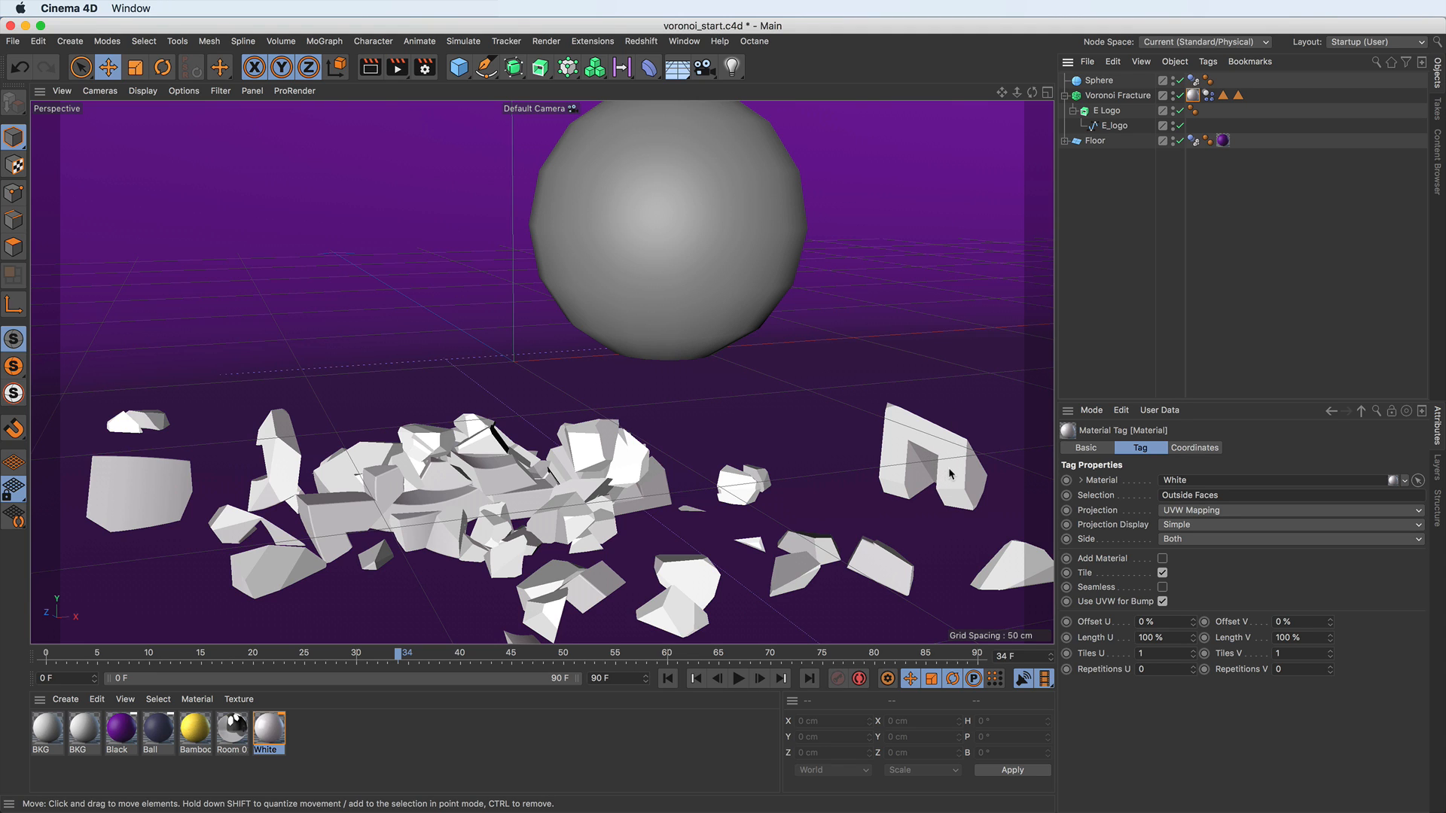
Apply the Bamboo - Bright - 50x50 material to Voronoi Fracture and restrict it to the Inside Faces selection.
{"action": "left_click_drag", "start_coordinate": [209, 730], "coordinate": [216, 731]}
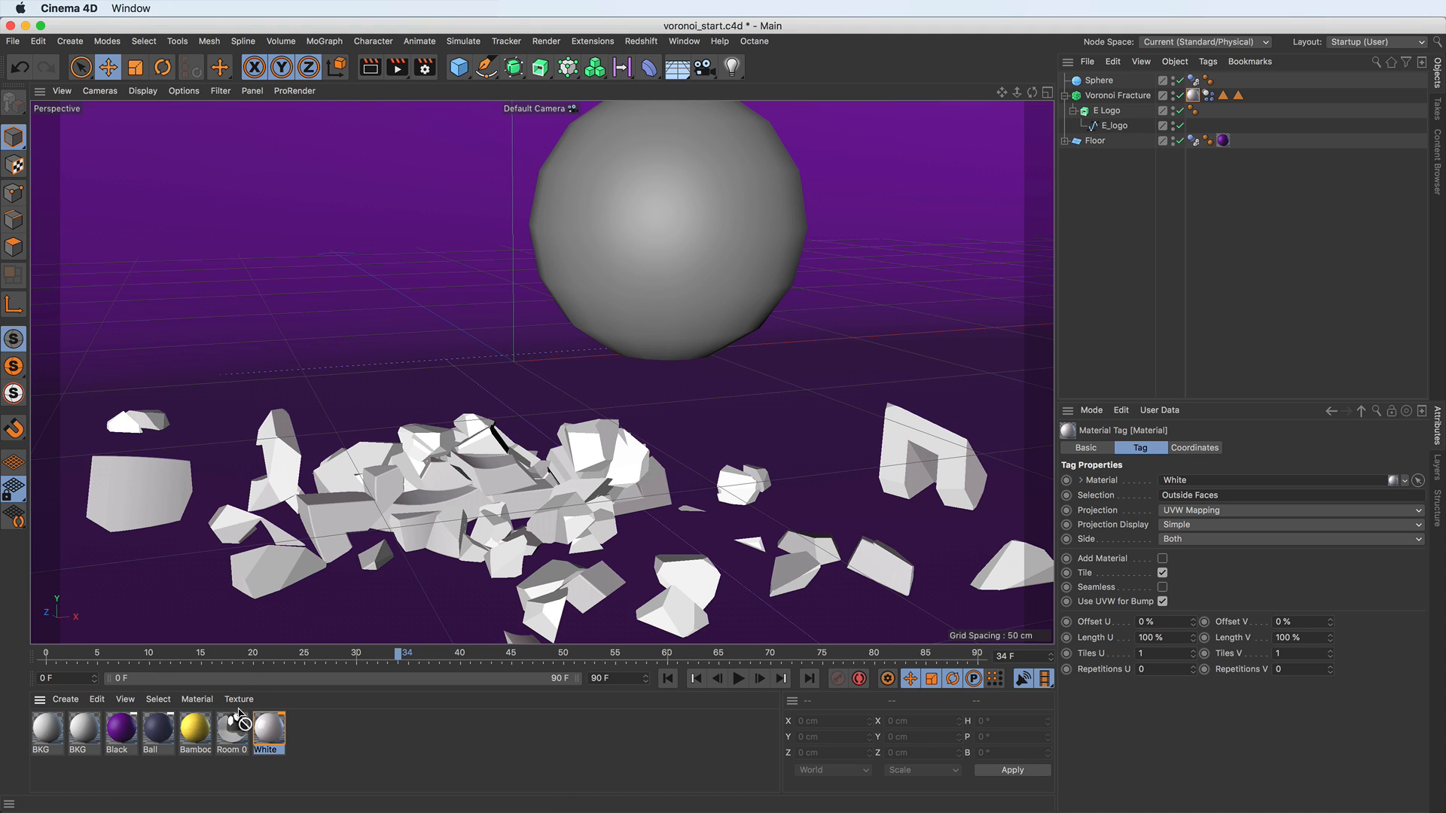
{"action": "left_click_drag", "start_coordinate": [331, 670], "coordinate": [1111, 103]}
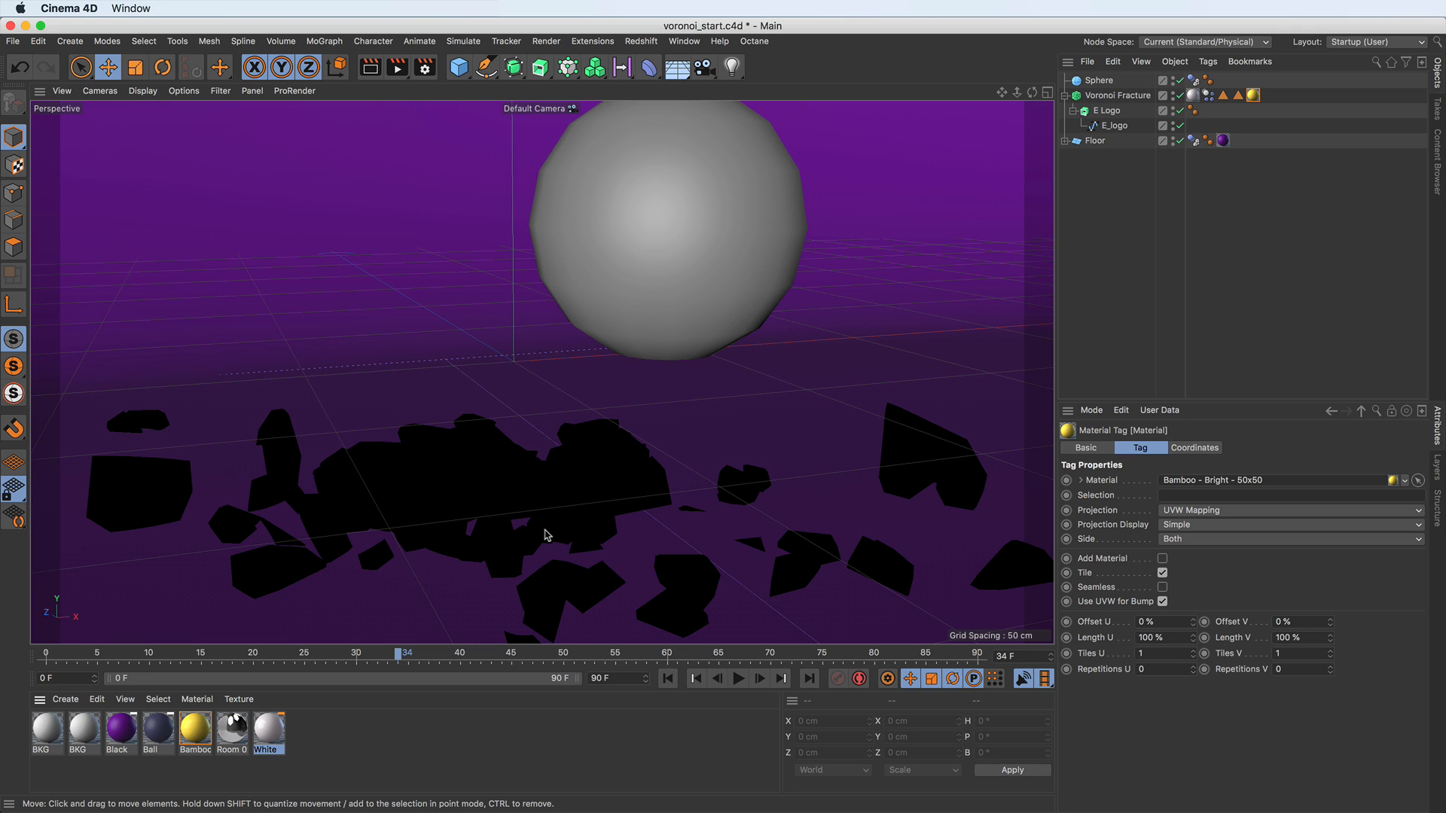
{"action": "left_click", "coordinate": [1225, 96]}
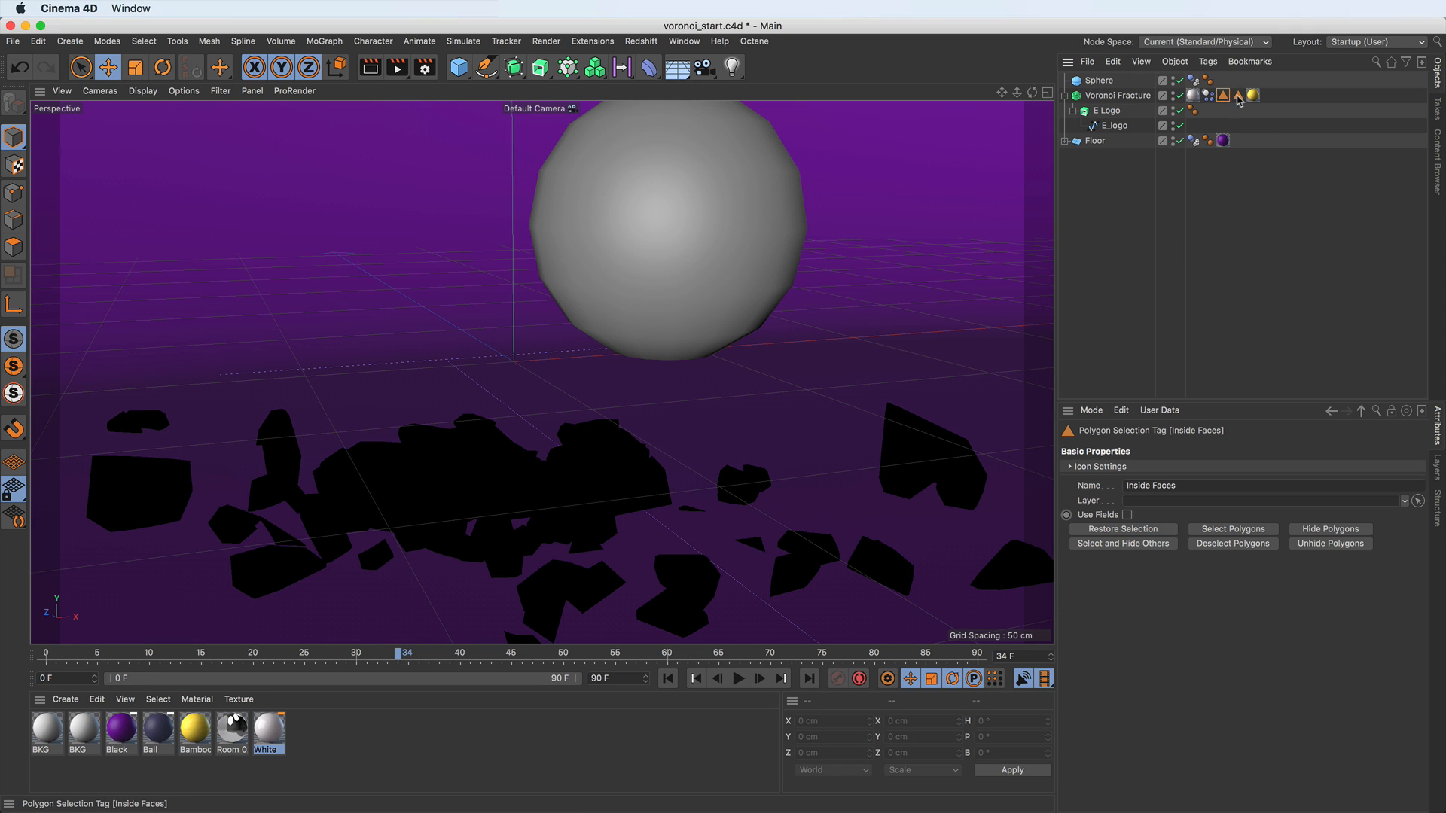
{"action": "left_click", "coordinate": [1253, 96]}
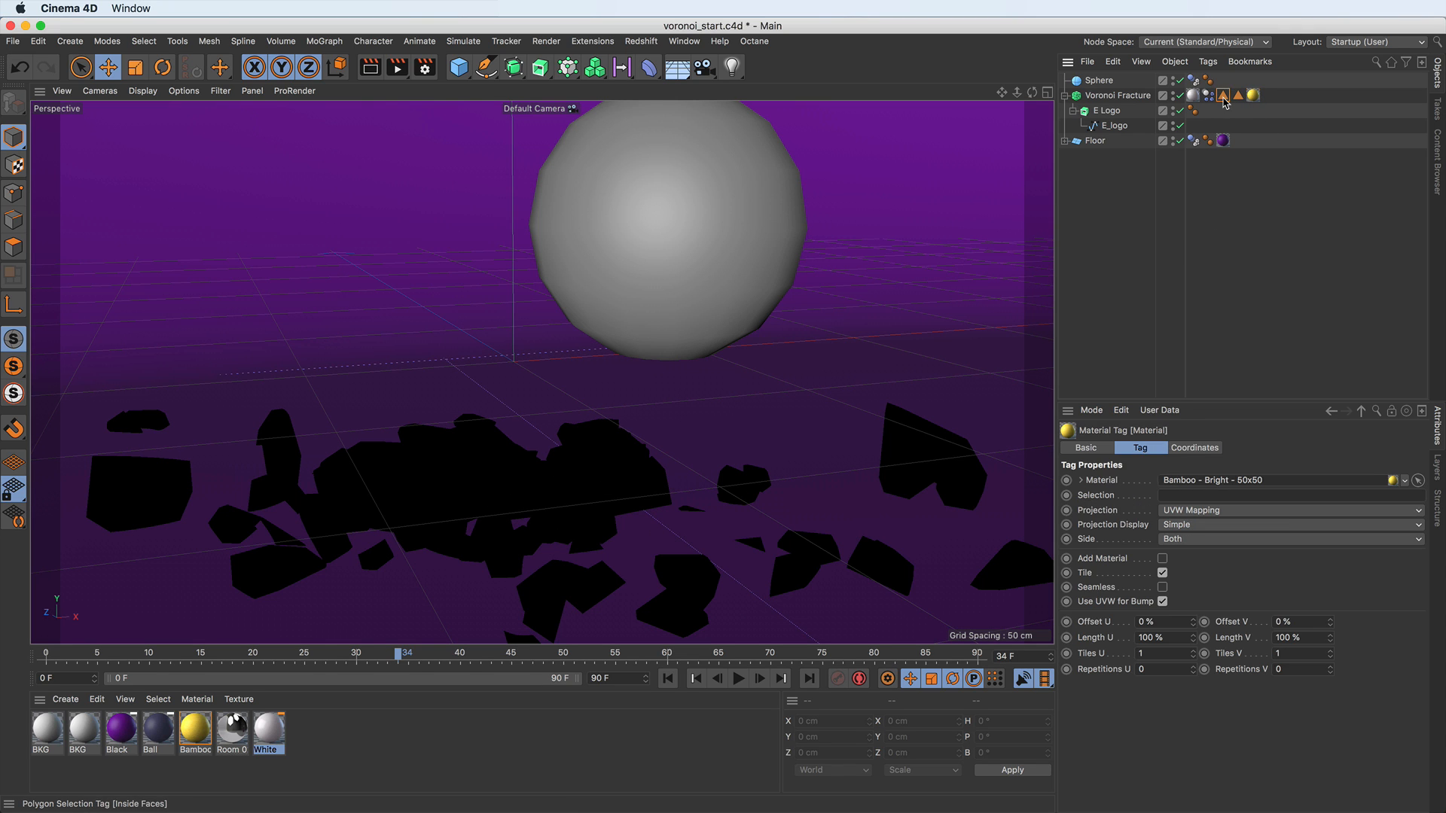
{"action": "left_click_drag", "start_coordinate": [1230, 480], "coordinate": [1205, 499]}
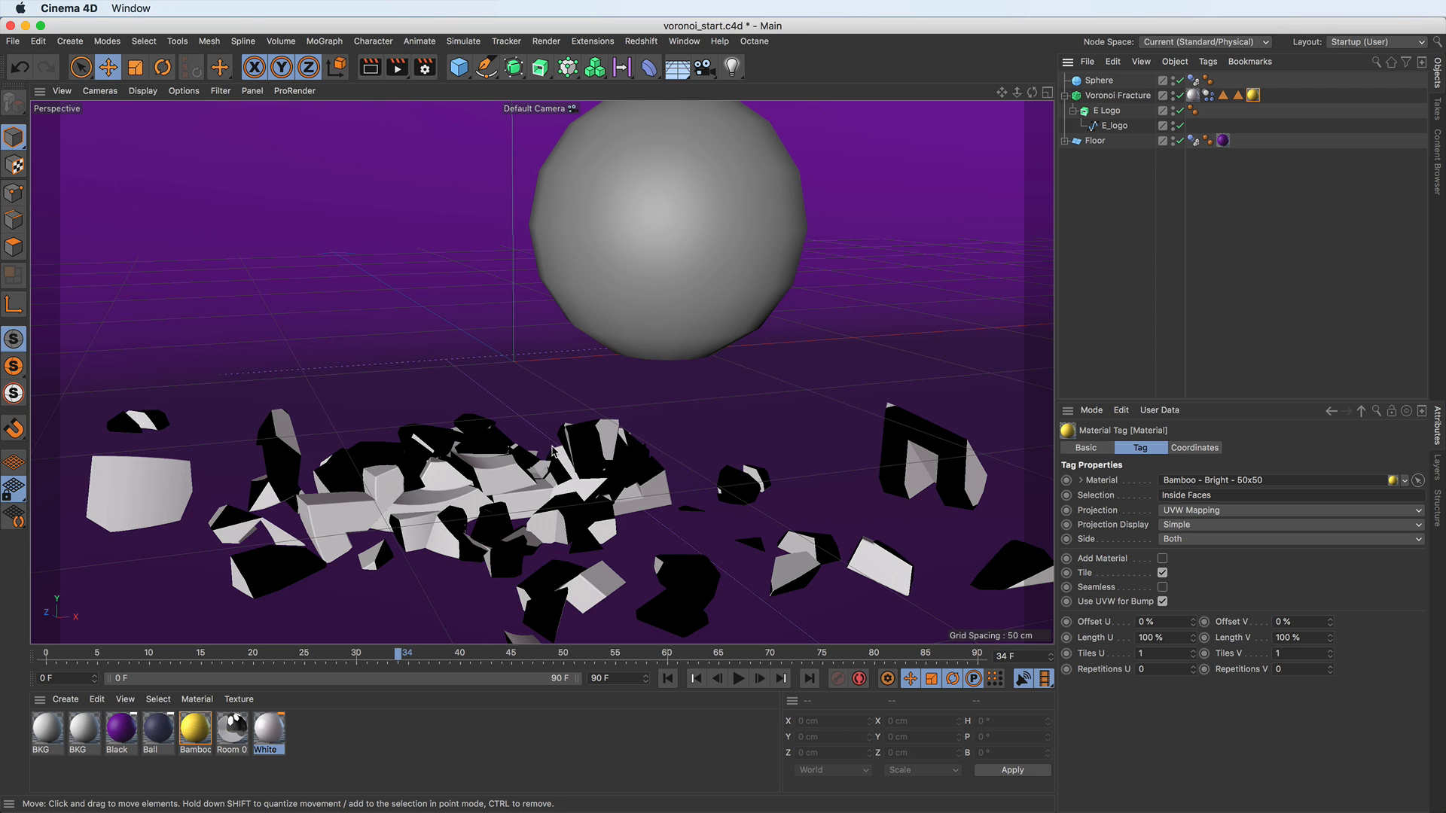
Test-render a closer view of the scattered fragments to check the inside and outside materials, then cancel the render.
{"action": "middle_click_drag", "start_coordinate": [563, 447], "coordinate": [549, 360], "text": "alt"}
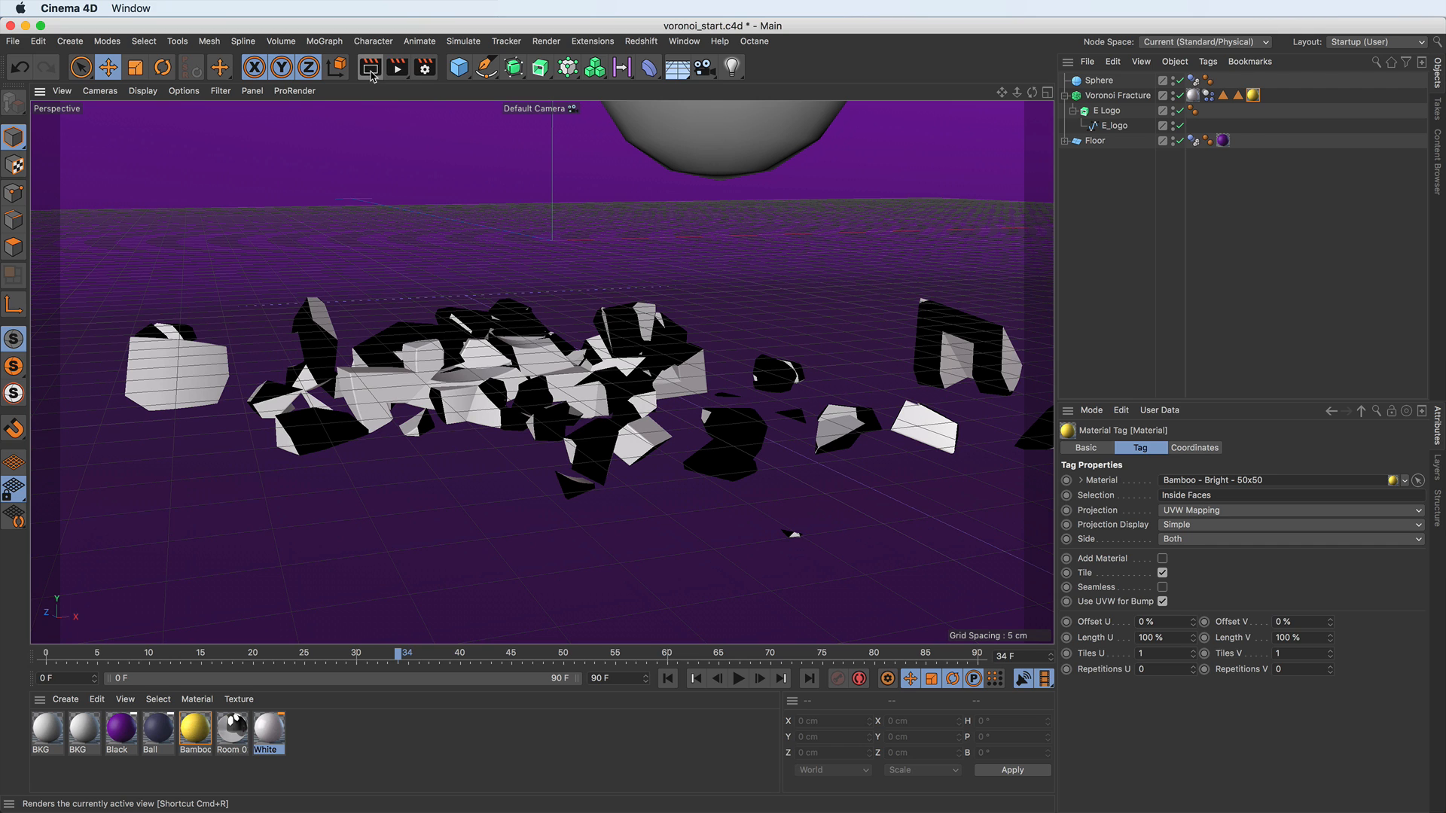
{"action": "left_click", "coordinate": [371, 69]}
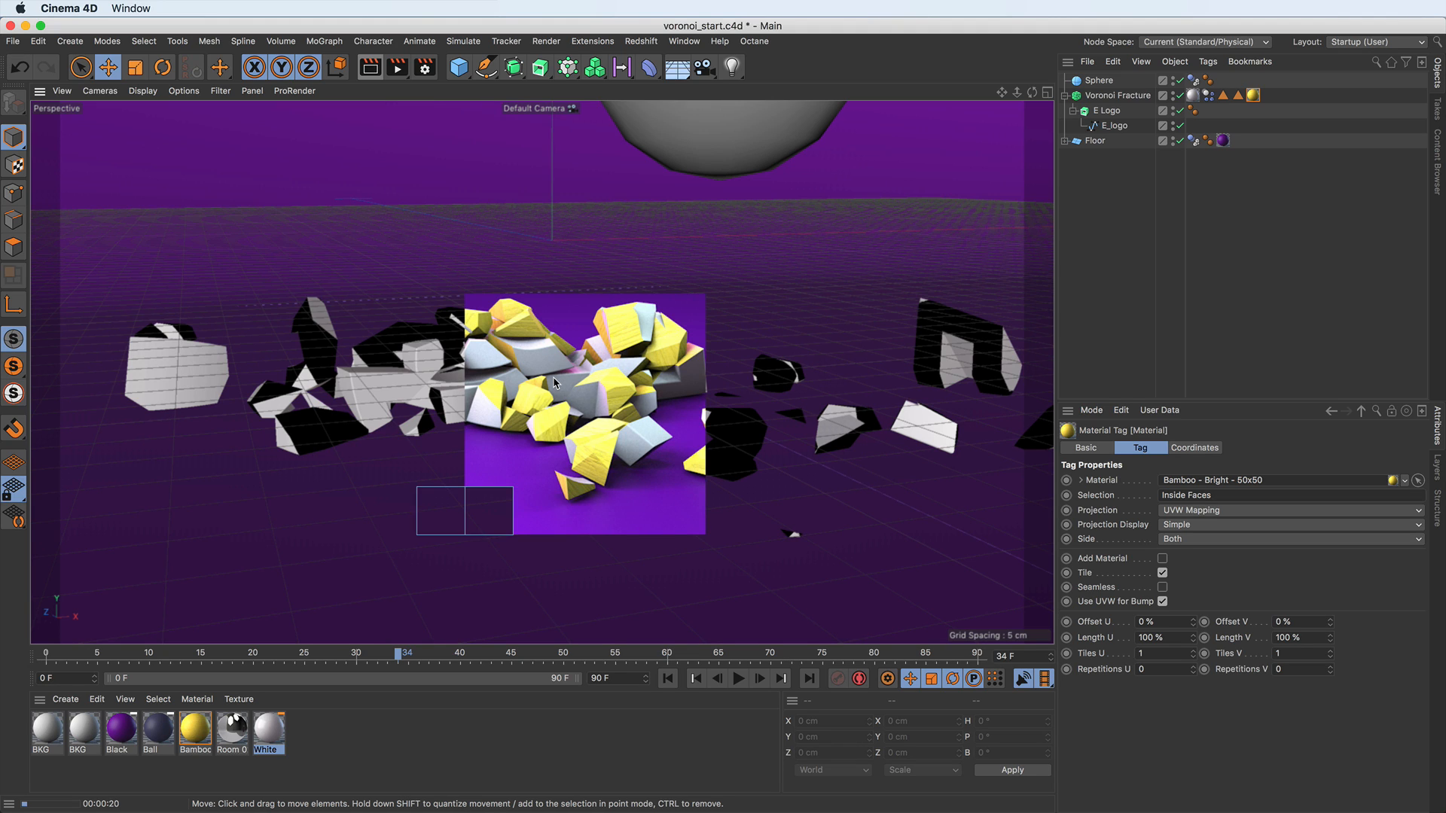
{"action": "key", "text": "Escape"}
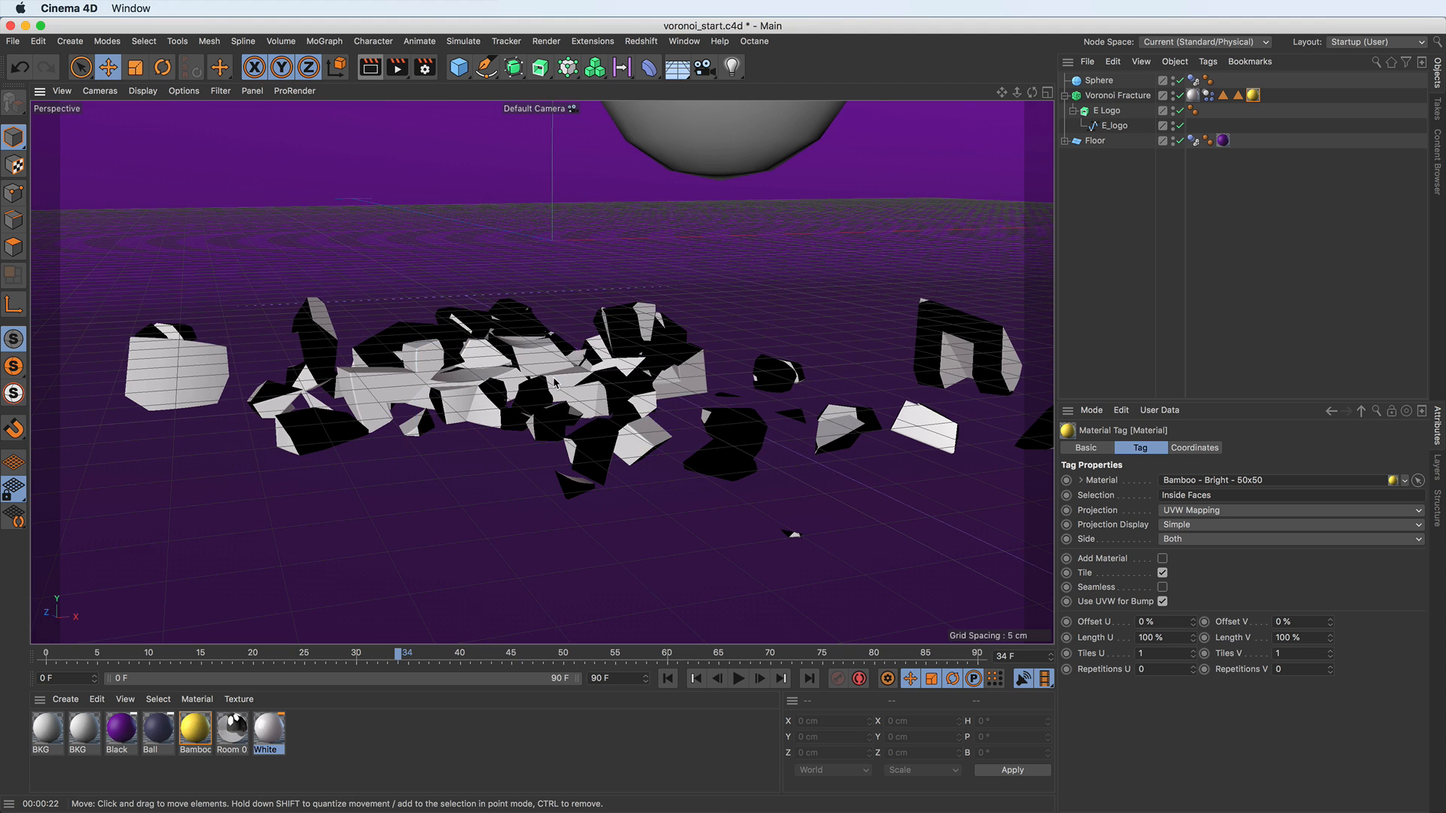
Return to frame 0, reframe the whole logo, and play the simulation with both materials applied.
{"action": "left_click", "coordinate": [668, 678]}
{"action": "middle_click_drag", "start_coordinate": [592, 320], "coordinate": [599, 454], "text": "alt"}
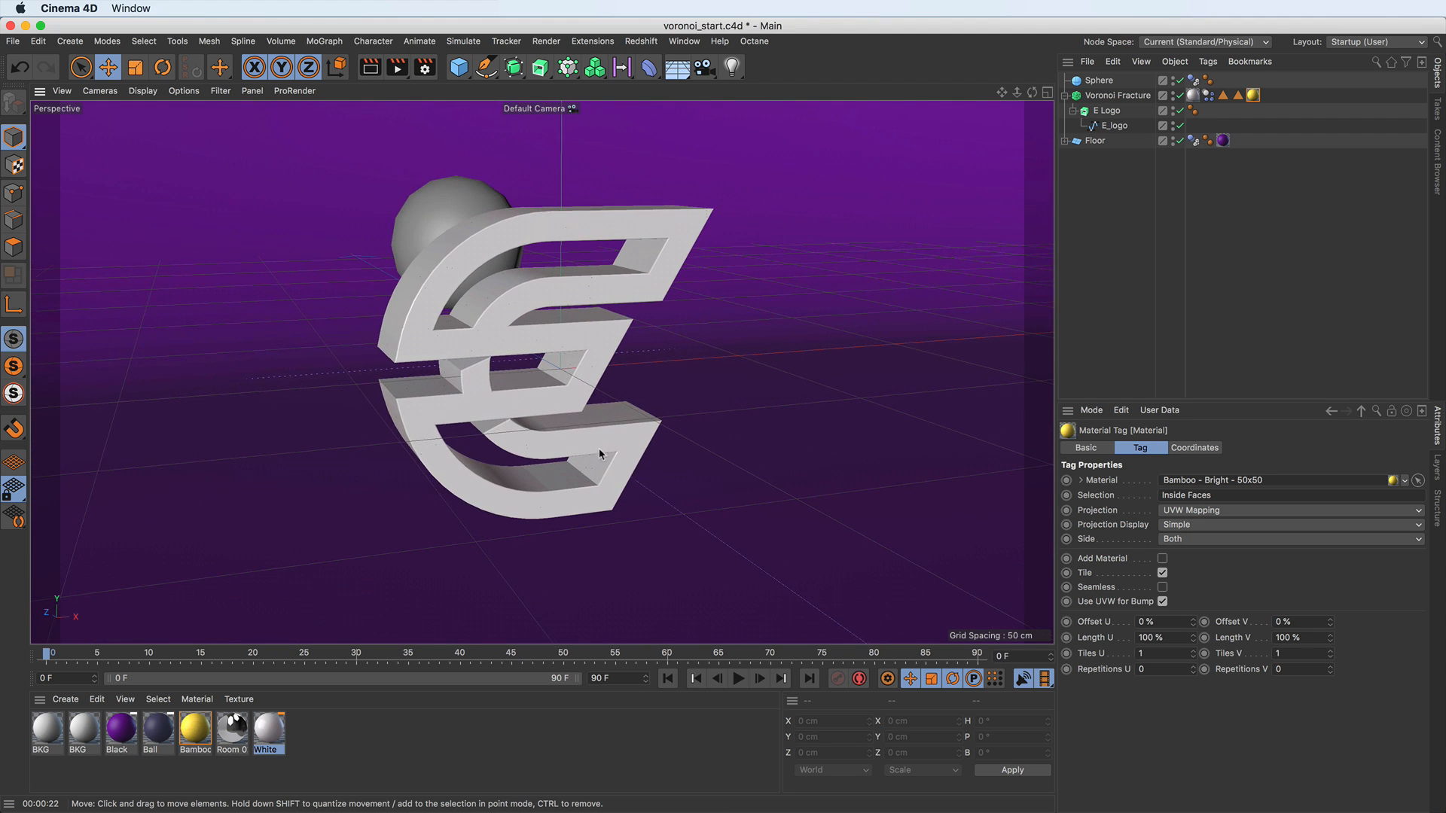
{"action": "left_click", "coordinate": [739, 681]}
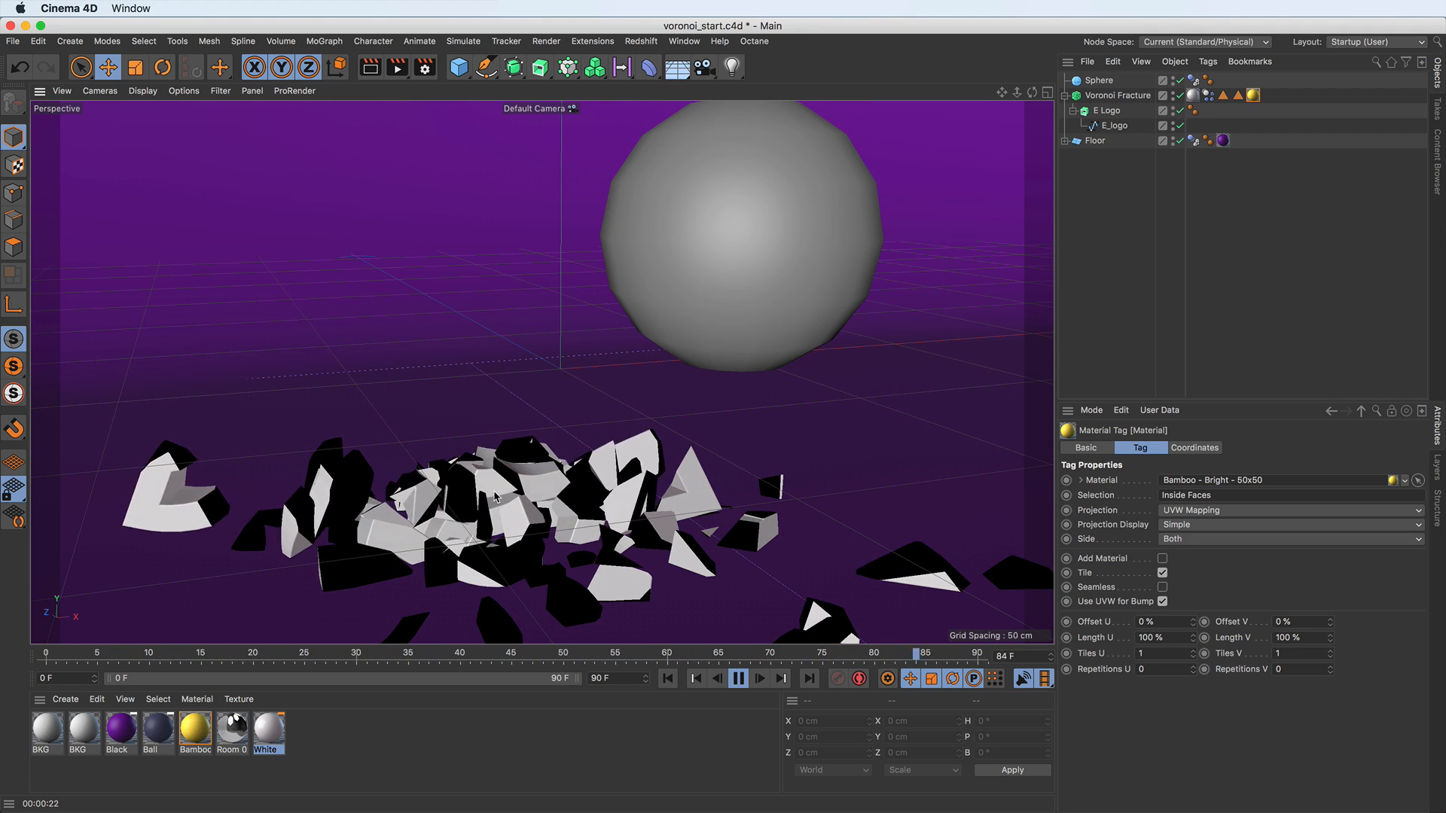
Open the project's general dynamics settings and set Time Scale to 50% while the simulation plays.
{"action": "left_click", "coordinate": [1091, 410]}
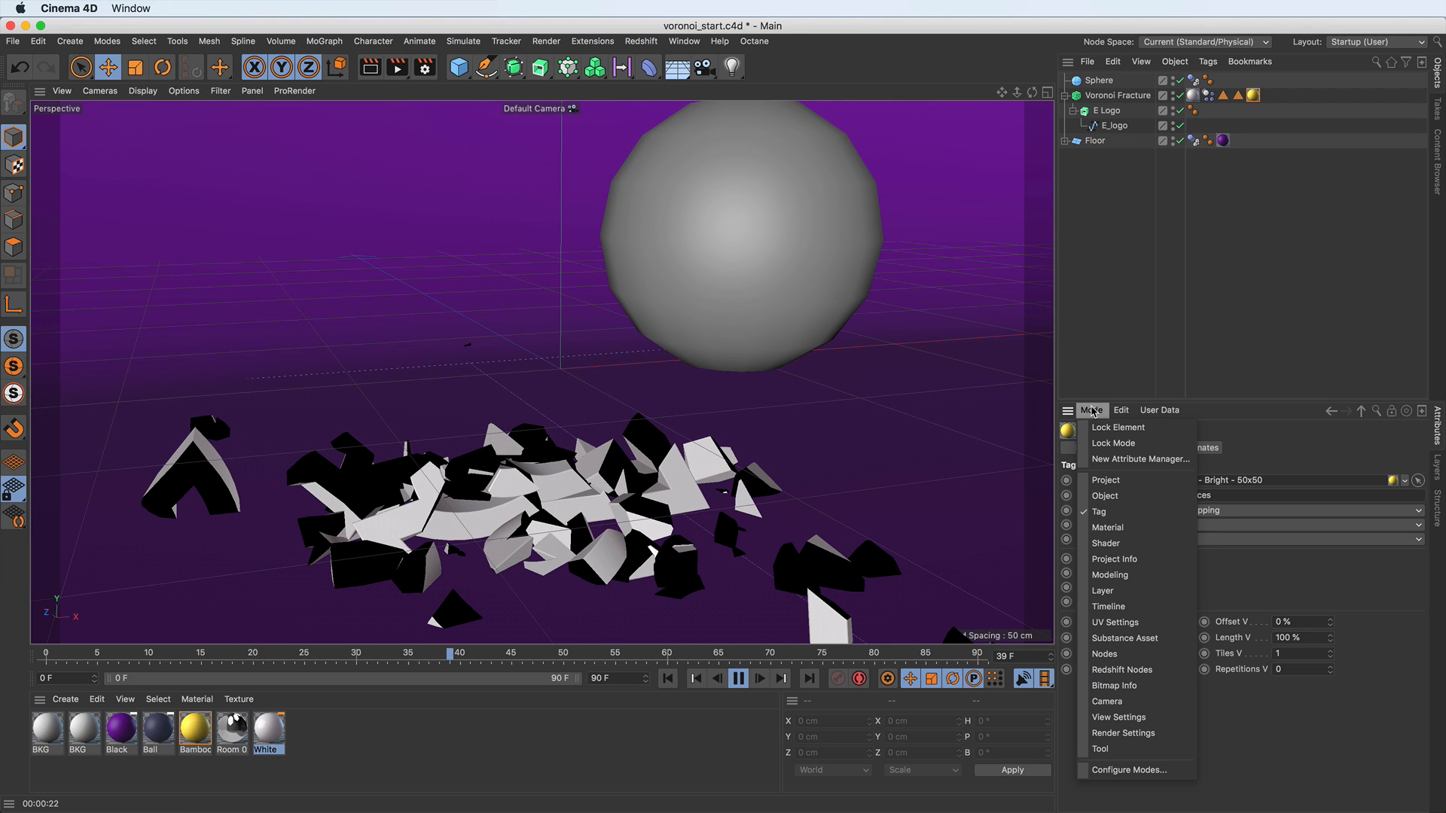
{"action": "left_click", "coordinate": [1118, 480]}
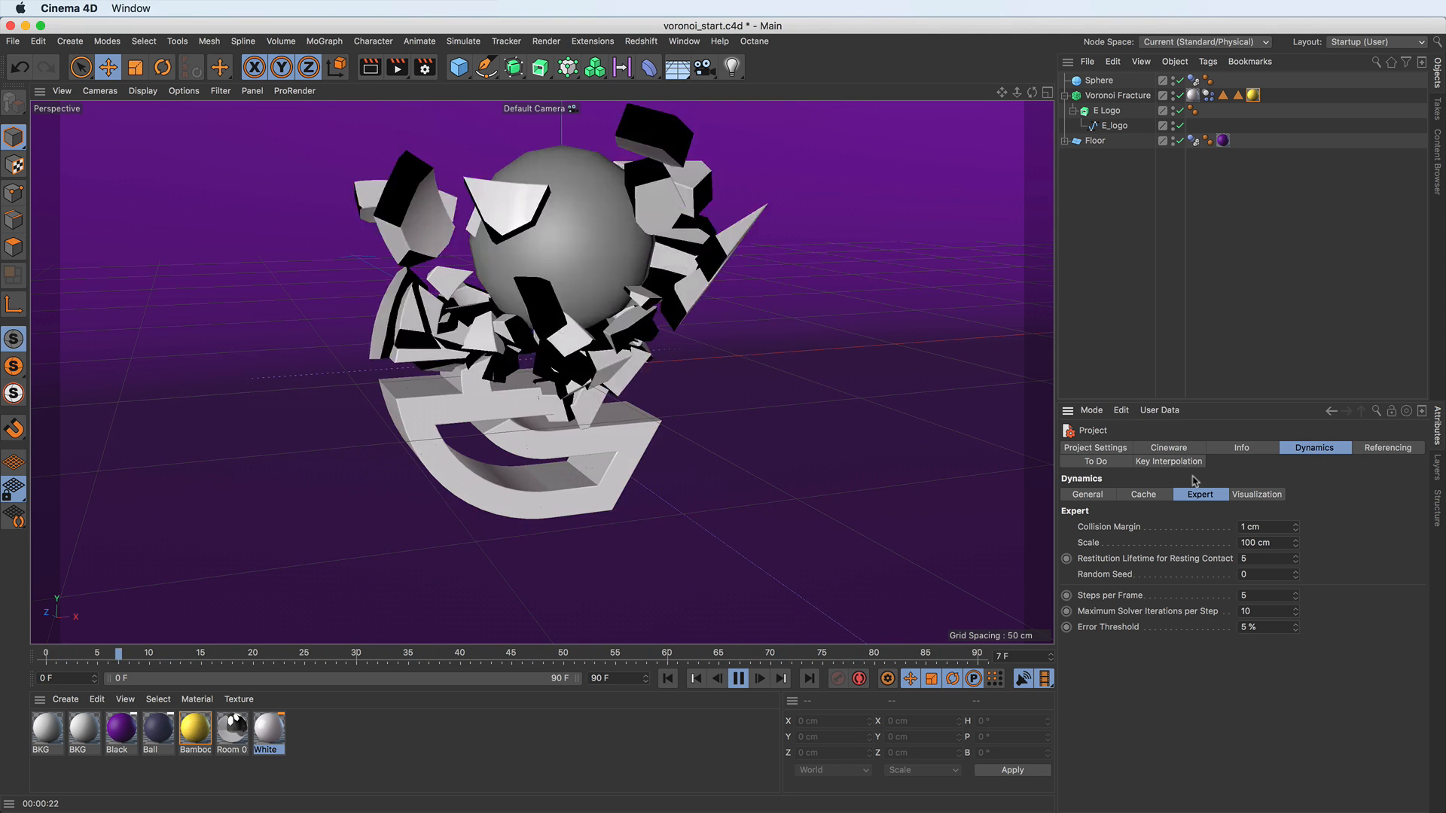
{"action": "left_click", "coordinate": [1096, 498]}
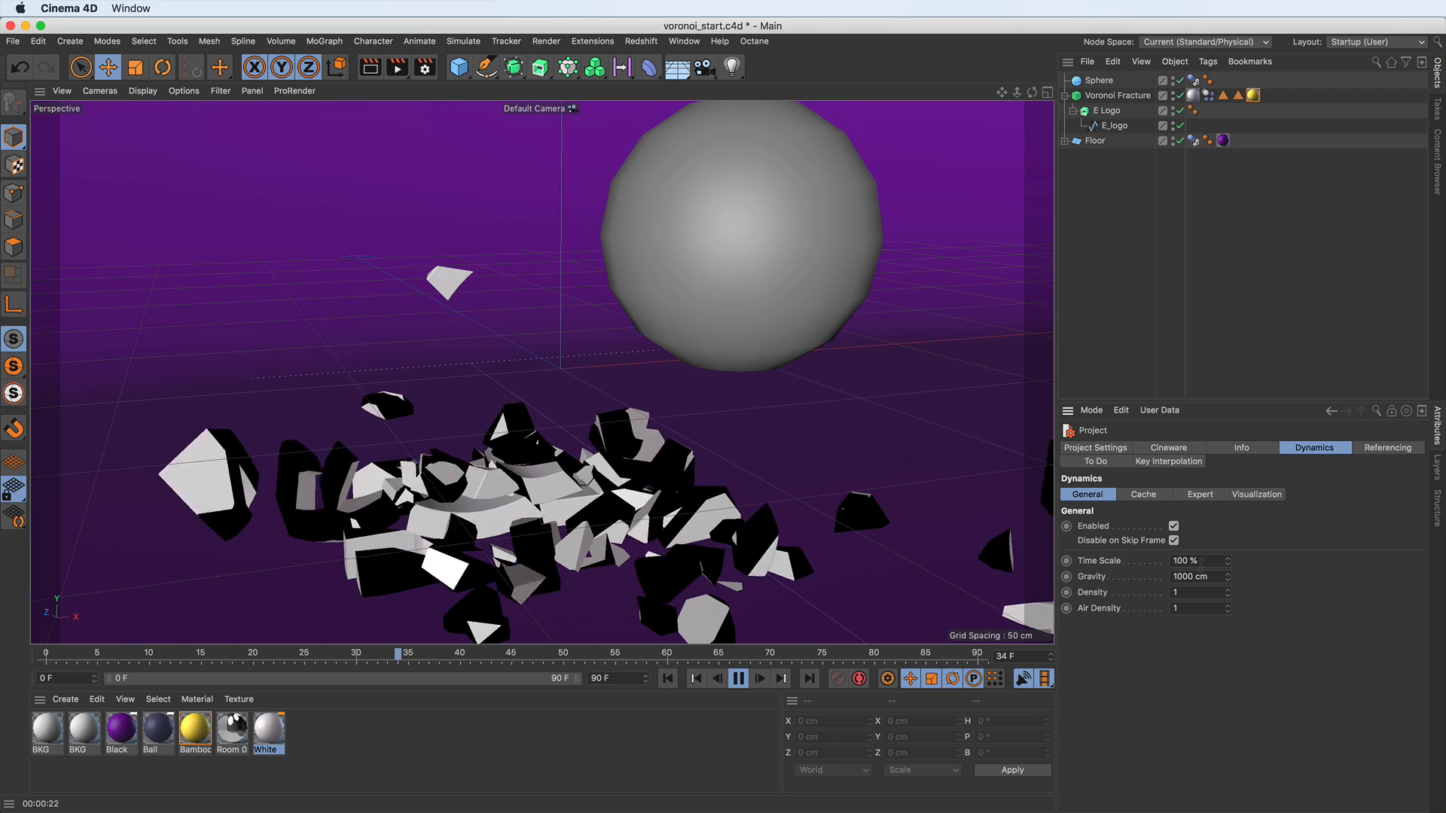
{"action": "double_click", "coordinate": [1208, 561]}
{"action": "type", "text": "50"}
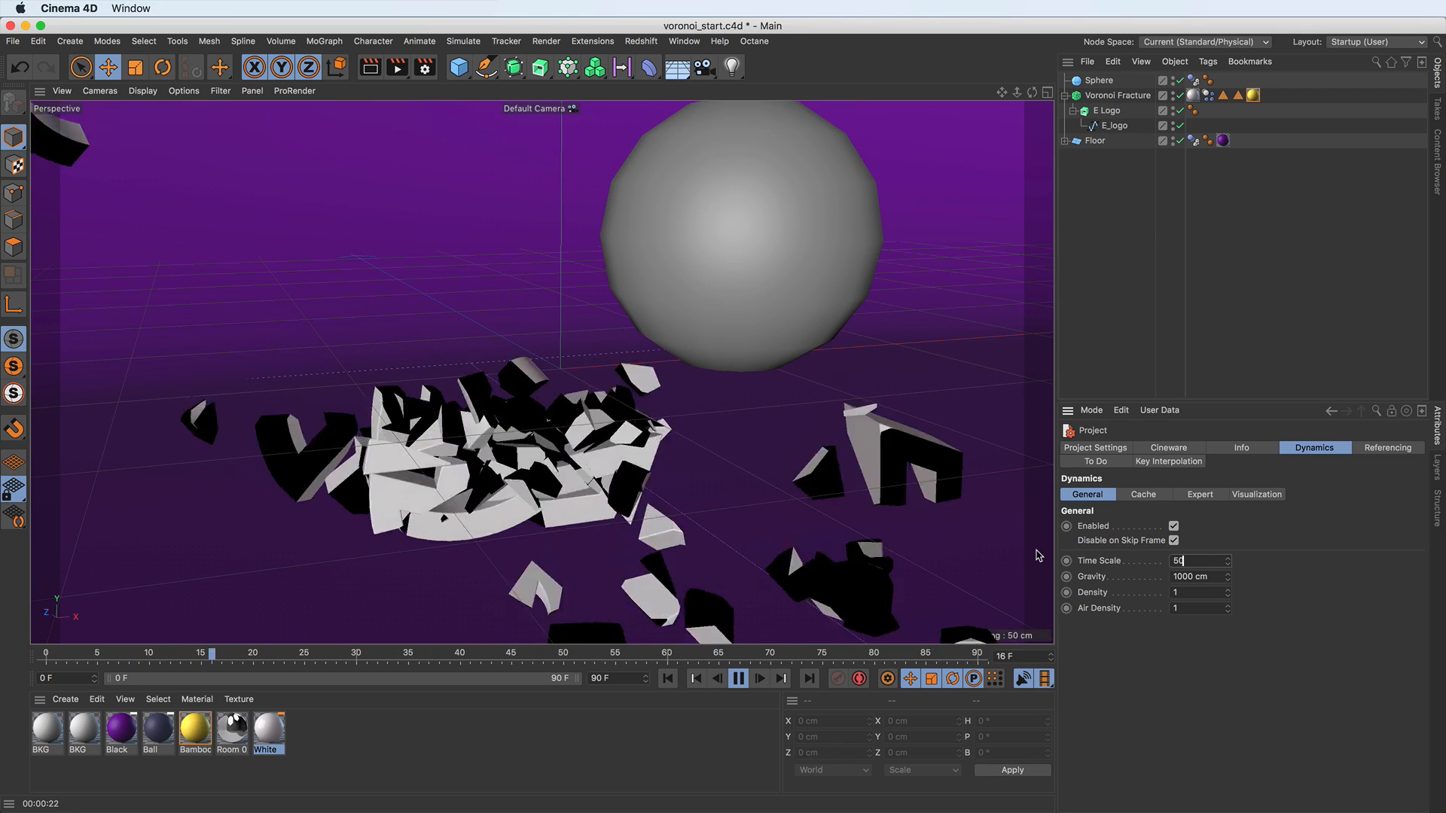
{"action": "key", "text": "Return"}
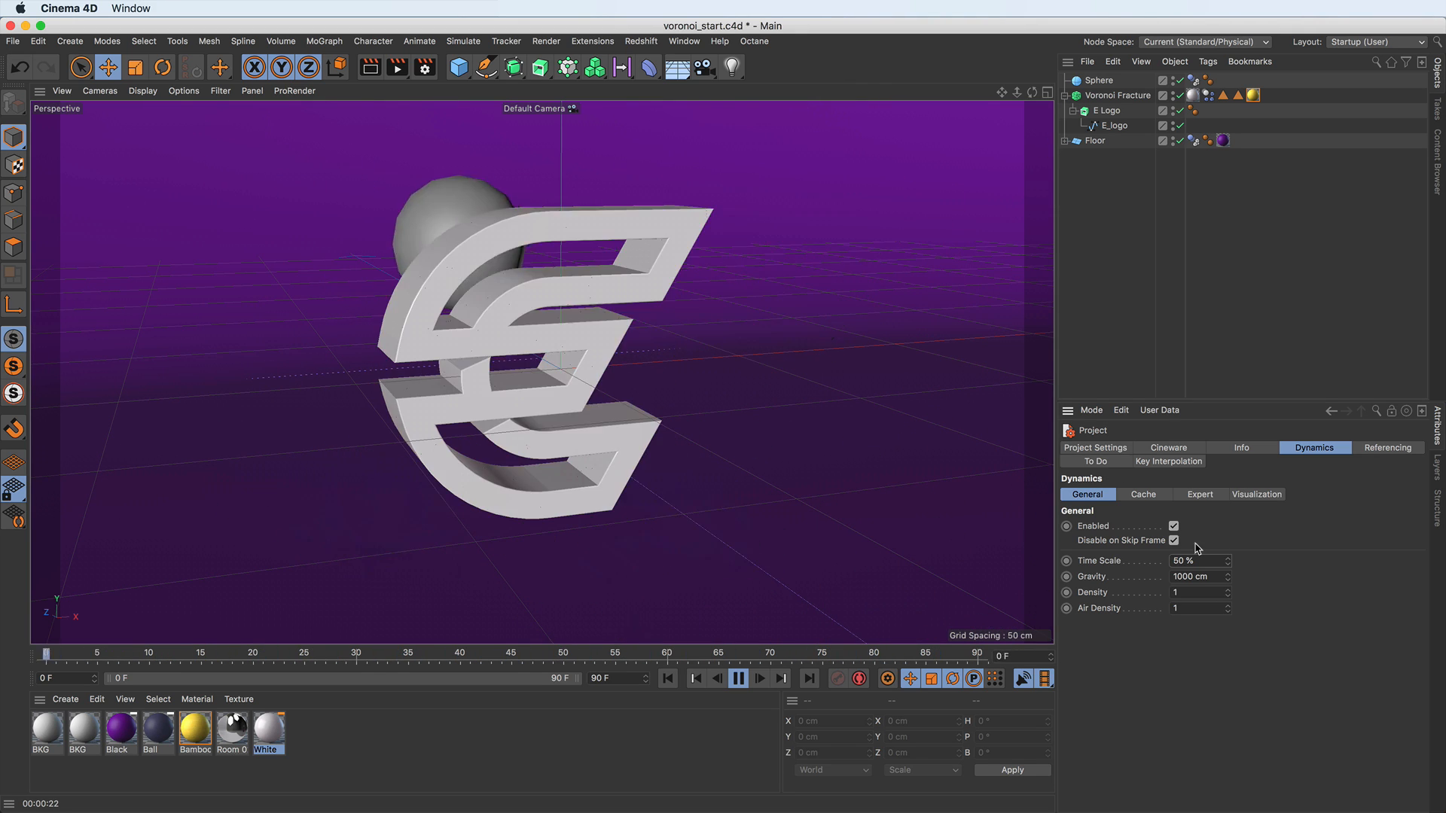
Try a dynamics Time Scale of 10% on the playing simulation.
{"action": "double_click", "coordinate": [1179, 561]}
{"action": "type", "text": "10"}
{"action": "key", "text": "Return"}
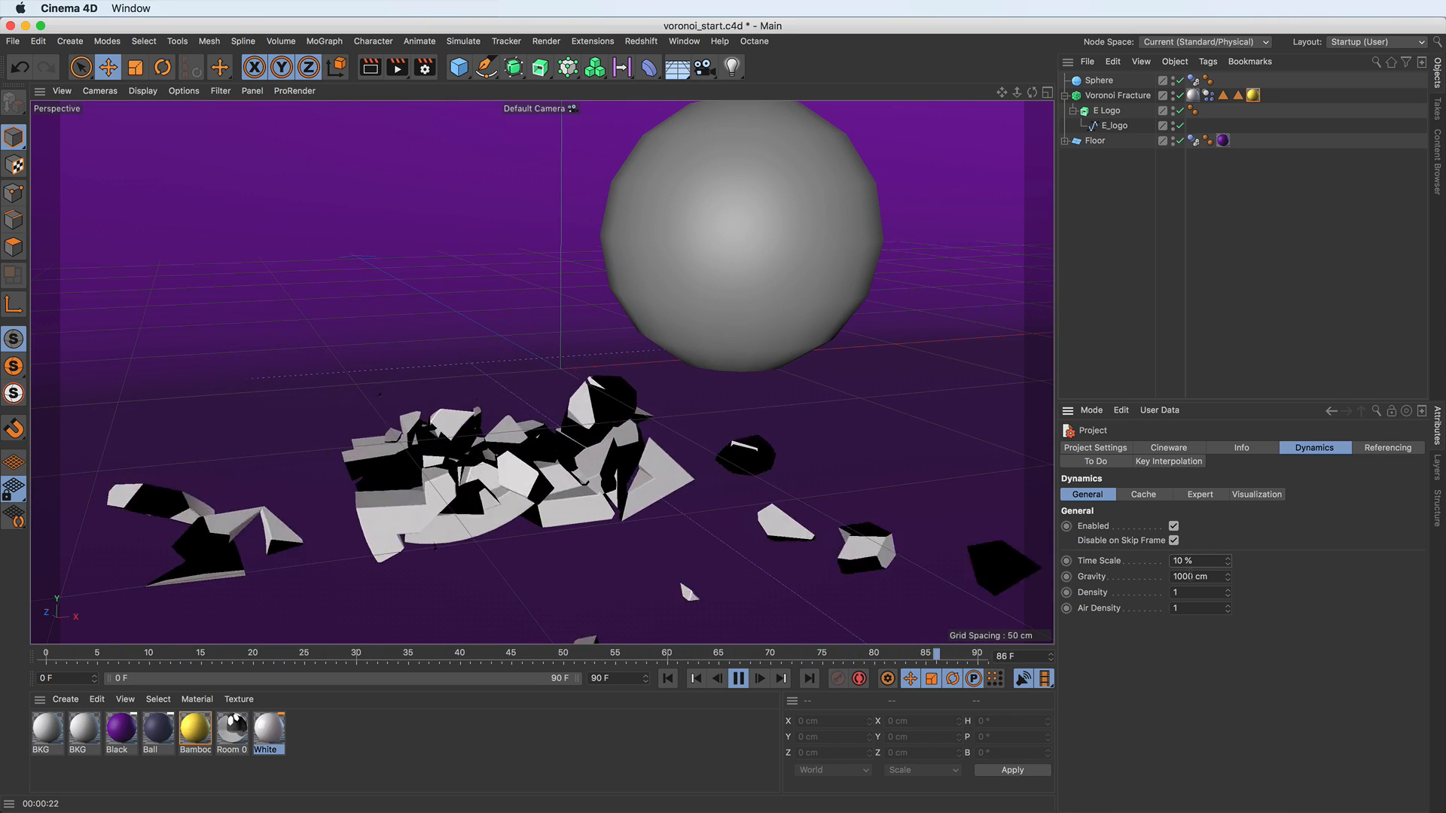
Set the project's dynamics Time Scale to 30%.
{"action": "left_click", "coordinate": [1193, 561]}
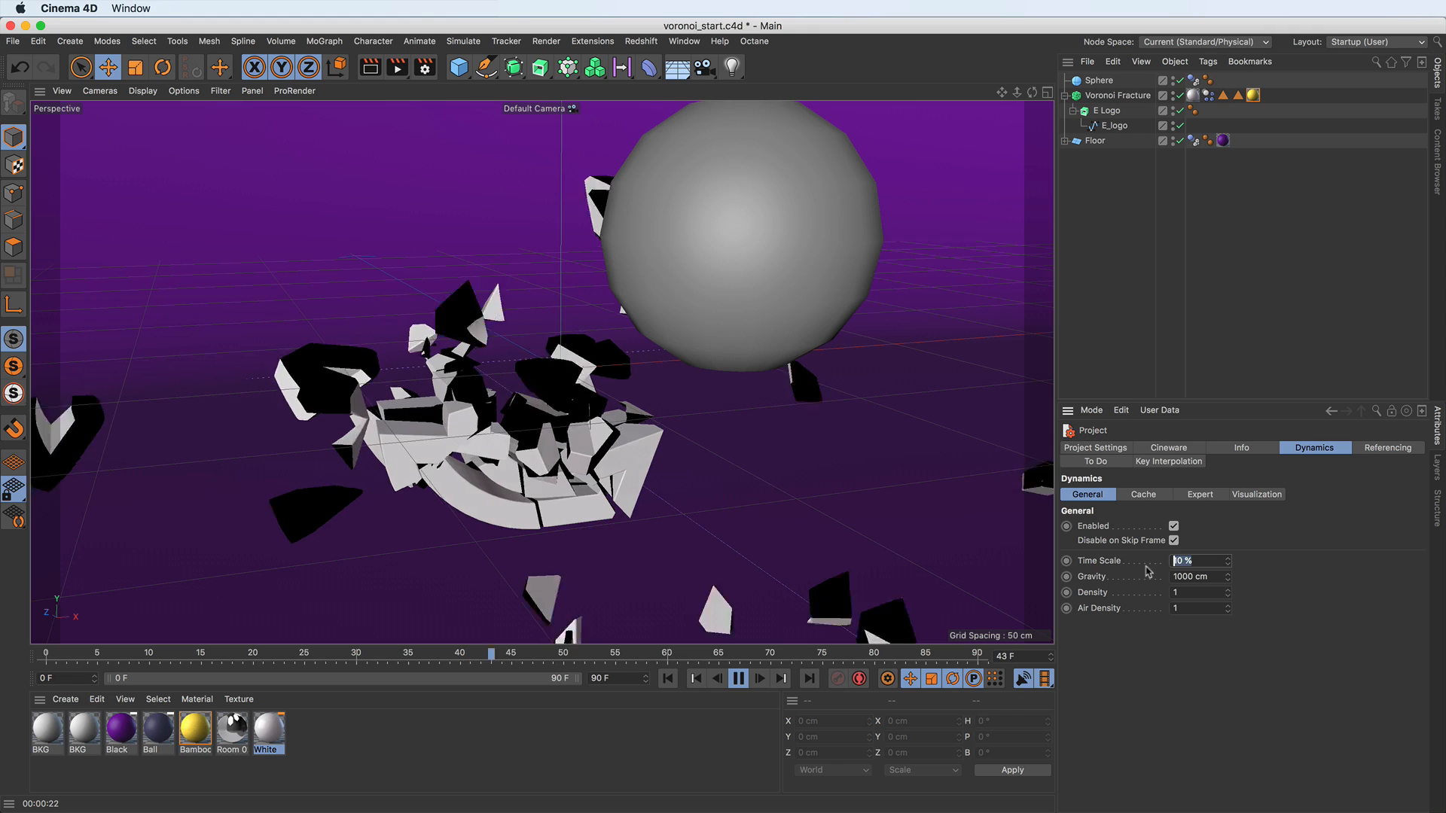
{"action": "type", "text": "30"}
{"action": "key", "text": "Return"}
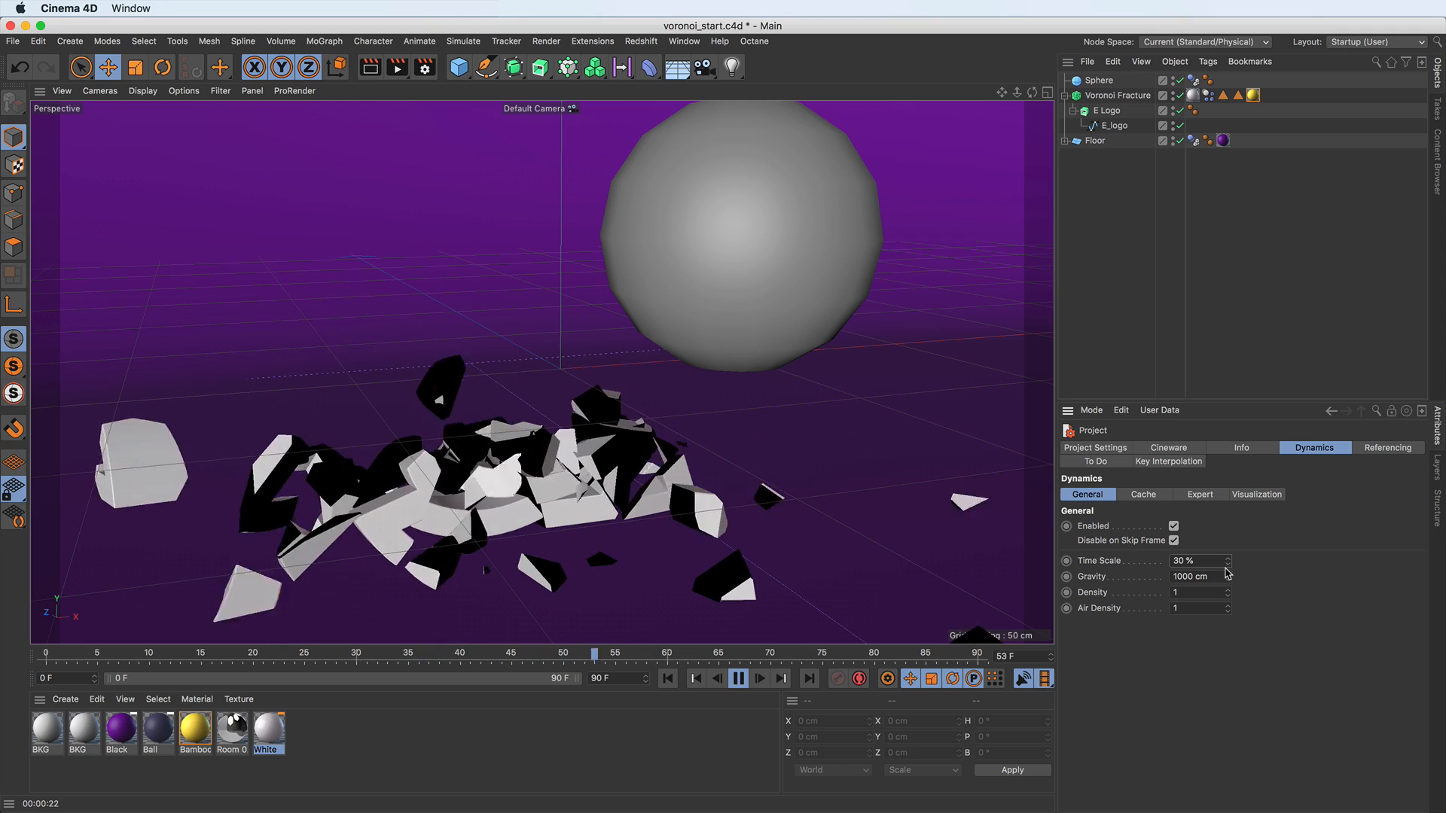
Set the project's dynamics Gravity to 200 cm.
{"action": "left_click", "coordinate": [1222, 576]}
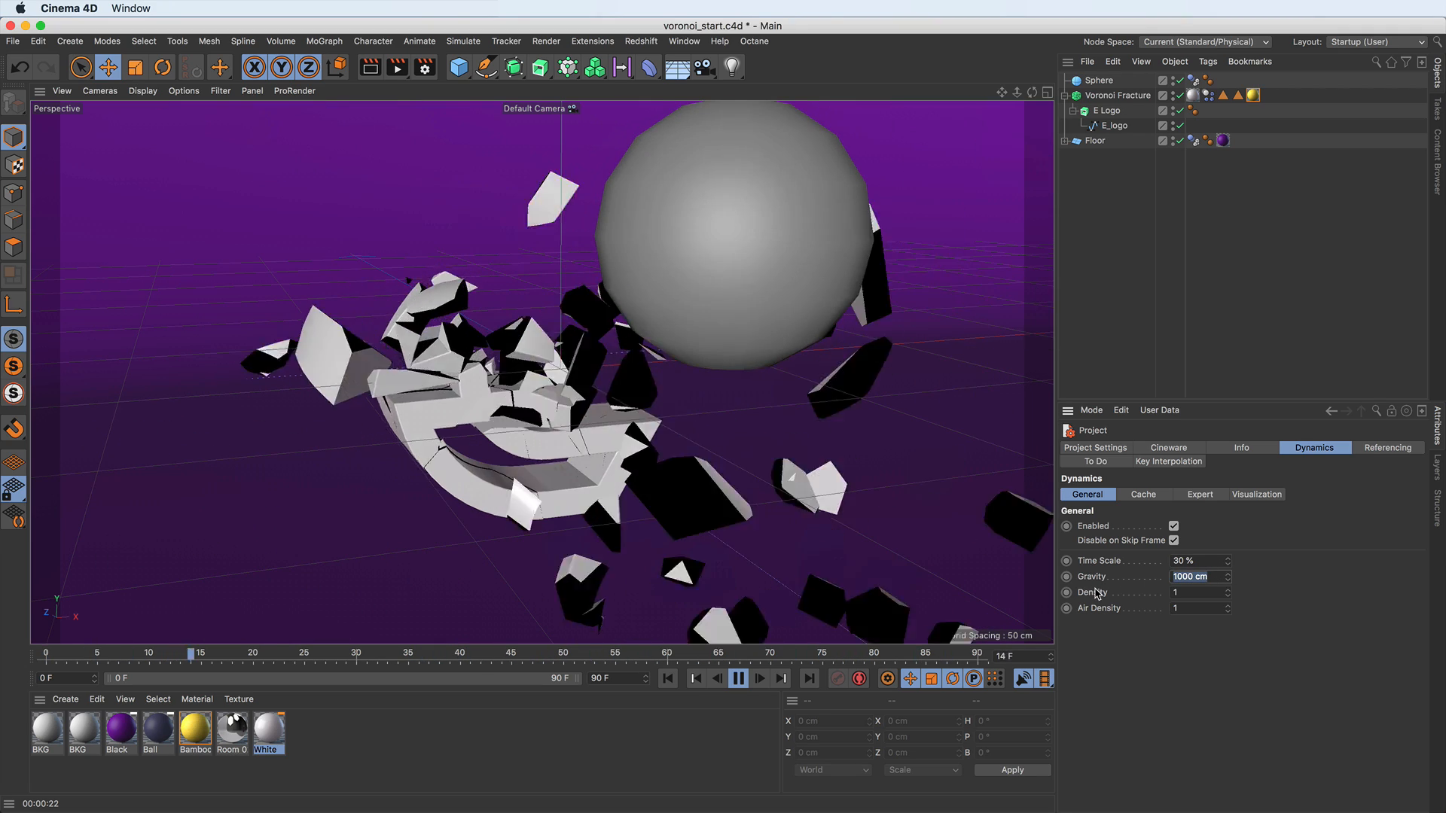
{"action": "type", "text": "200"}
{"action": "key", "text": "Return"}
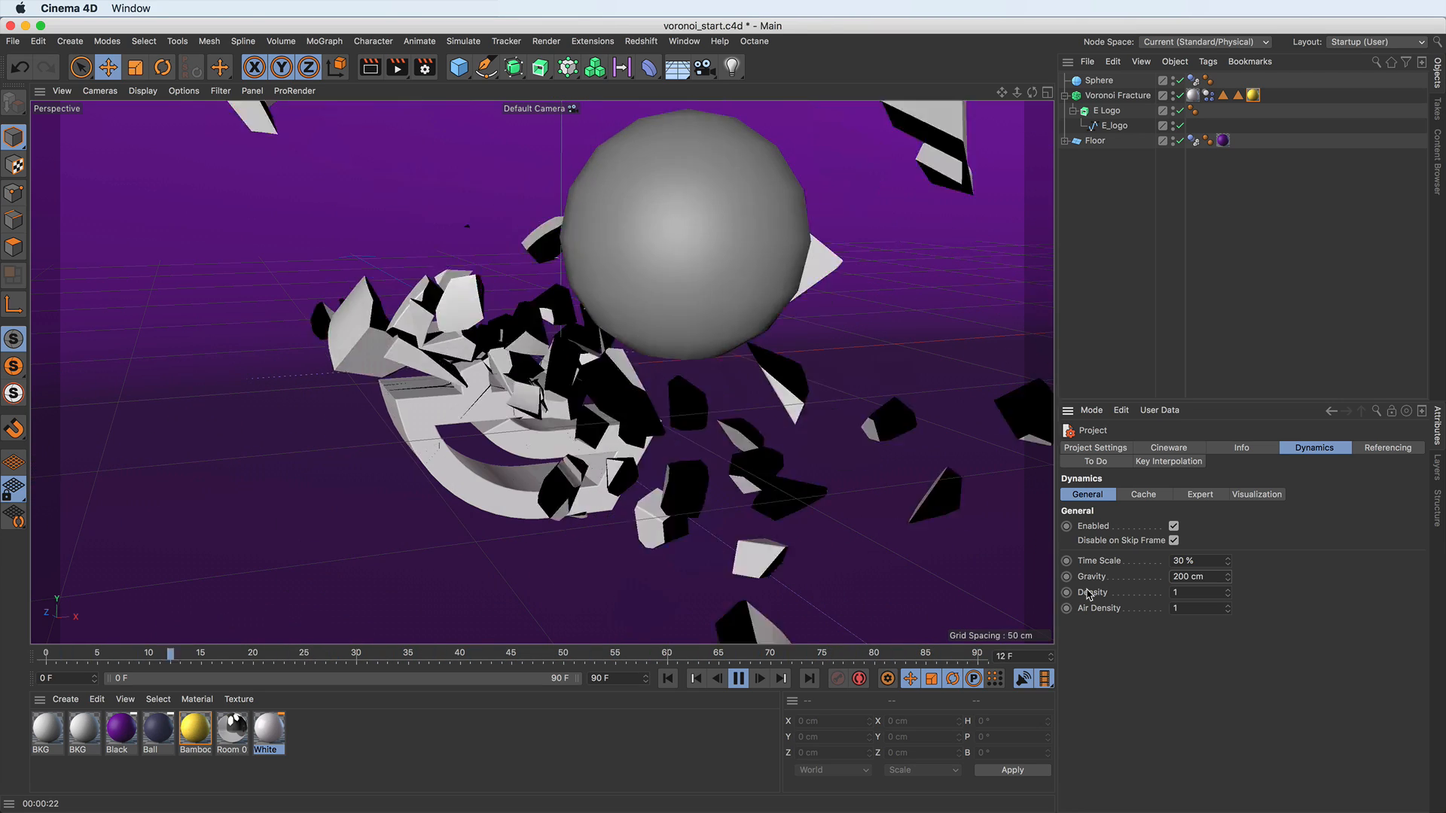
Set the project's dynamics Gravity to 0 cm, check the floating fragments from closer up, and stop the simulation.
{"action": "left_click_drag", "start_coordinate": [1207, 576], "coordinate": [1087, 574]}
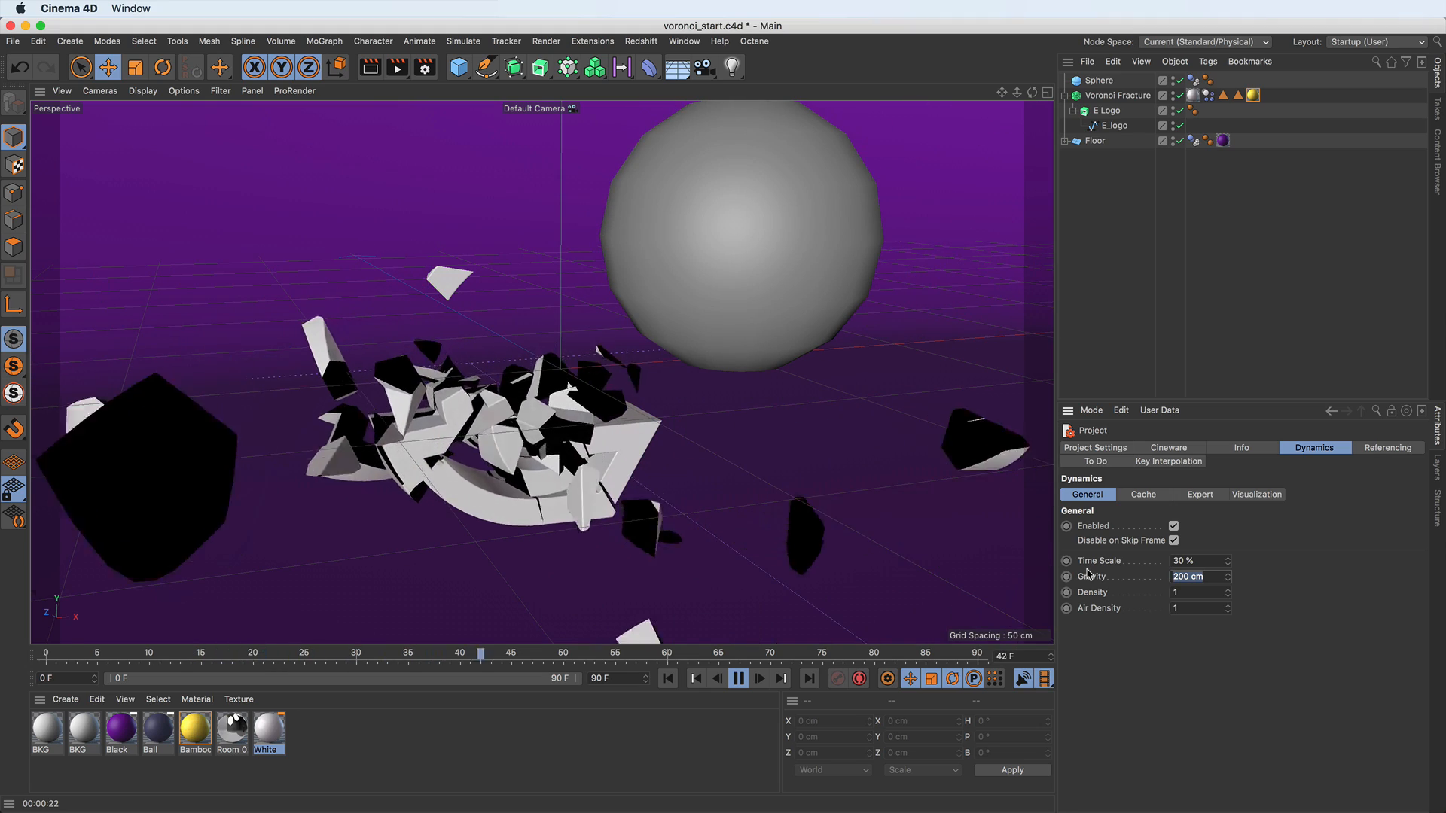
{"action": "type", "text": "0"}
{"action": "key", "text": "Return"}
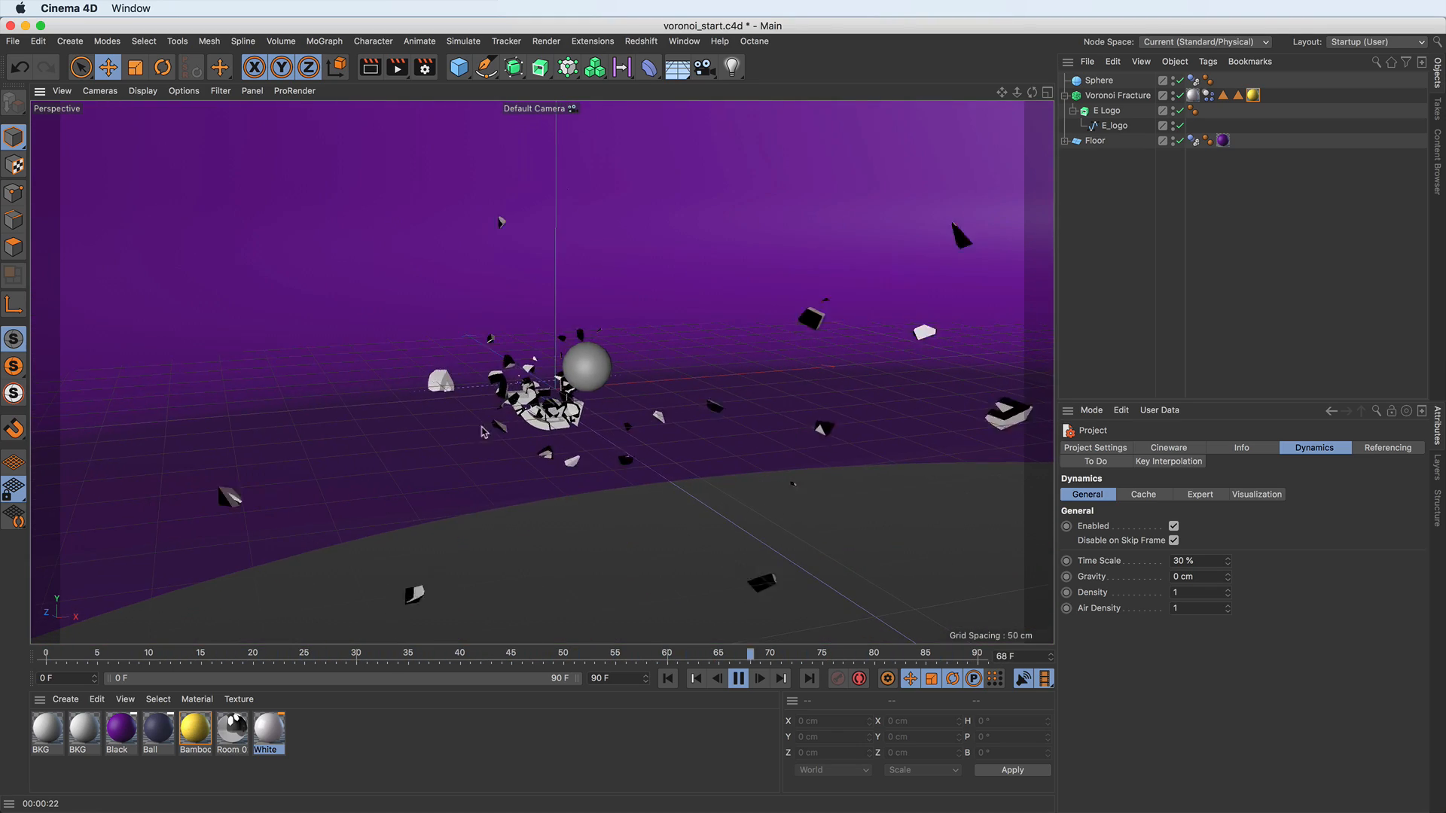
{"action": "scroll", "coordinate": [571, 410], "scroll_direction": "up", "scroll_amount": 10}
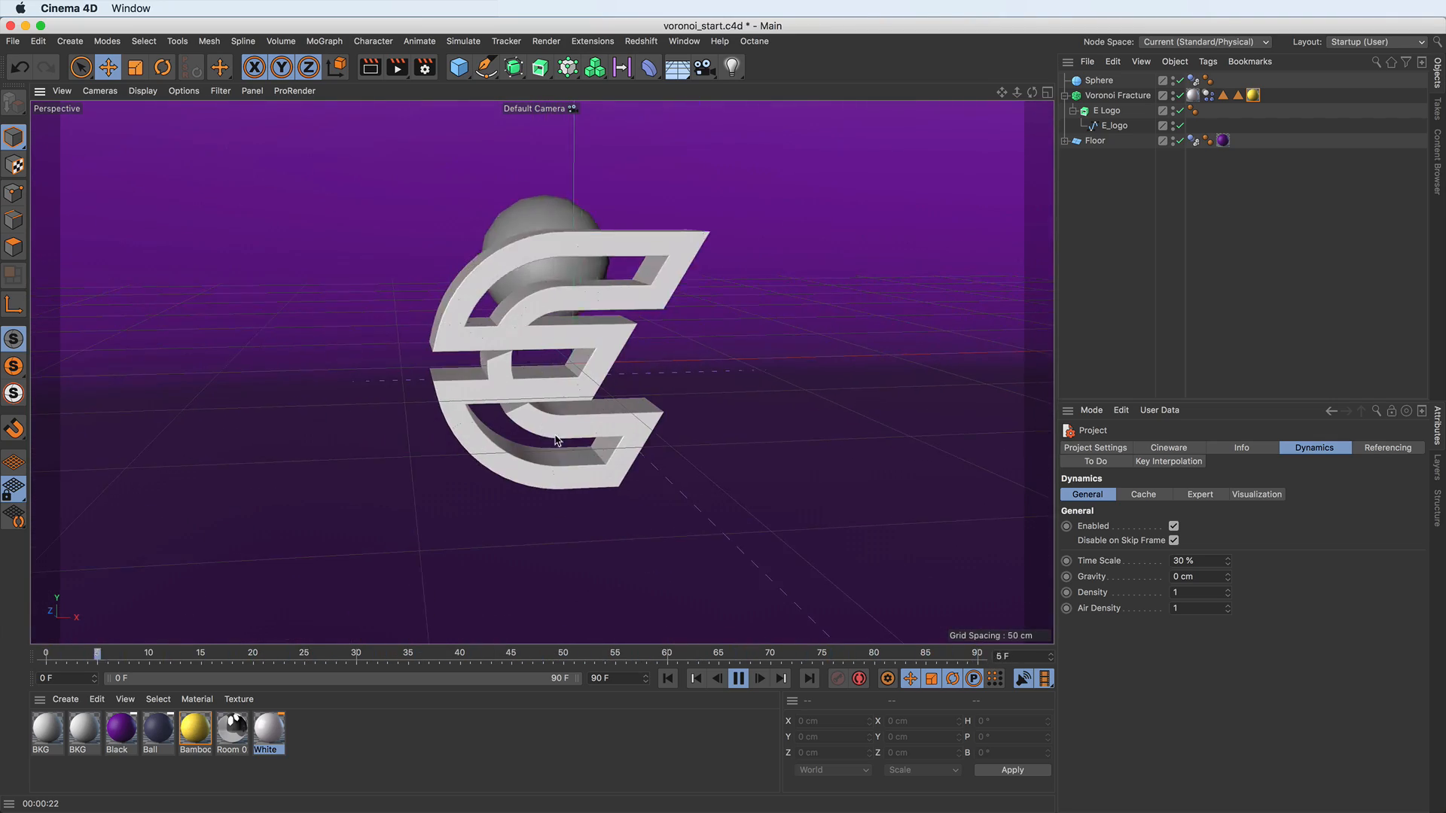
{"action": "scroll", "coordinate": [542, 372], "scroll_direction": "up", "scroll_amount": 5}
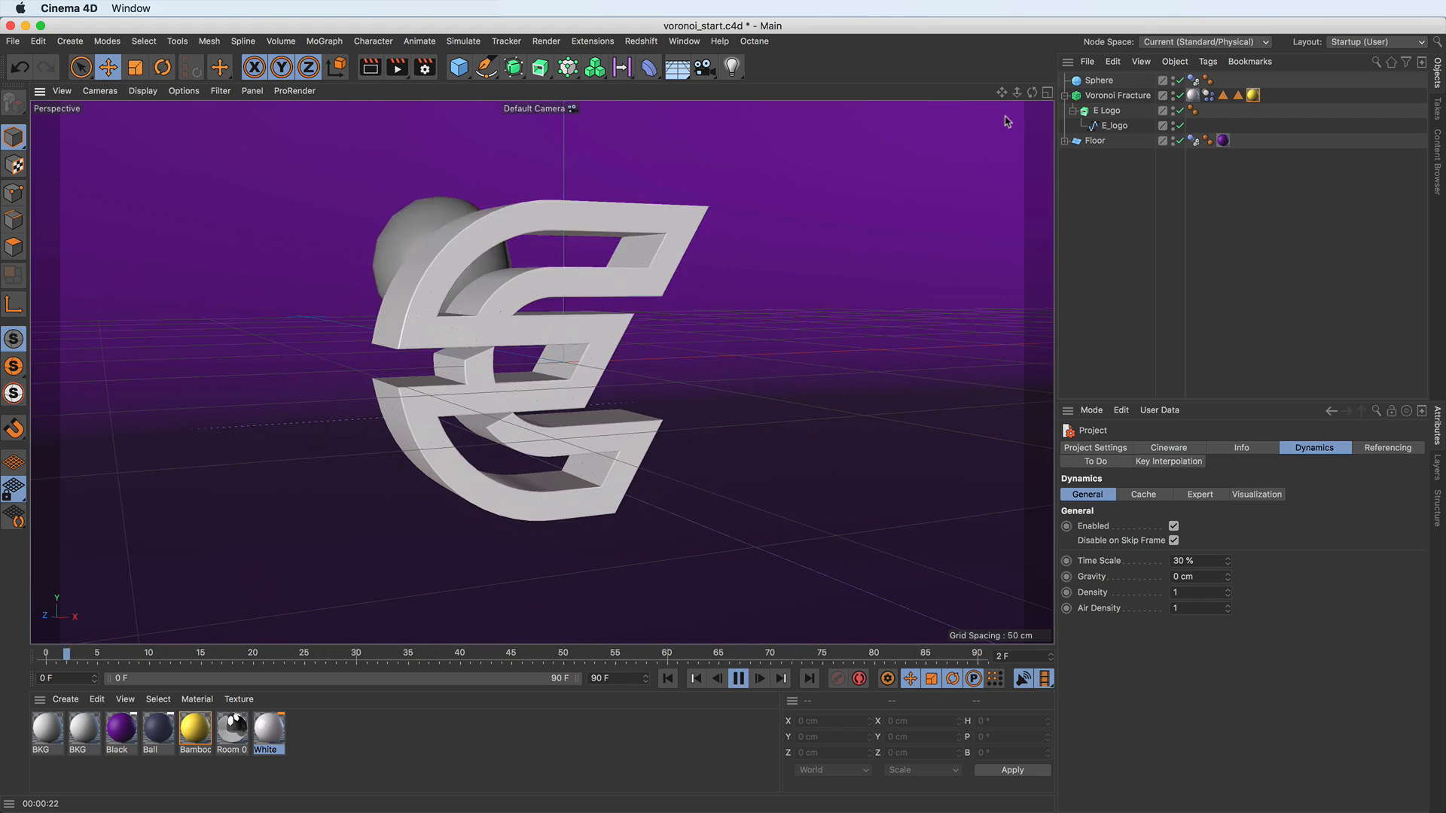
{"action": "key", "text": "F8"}
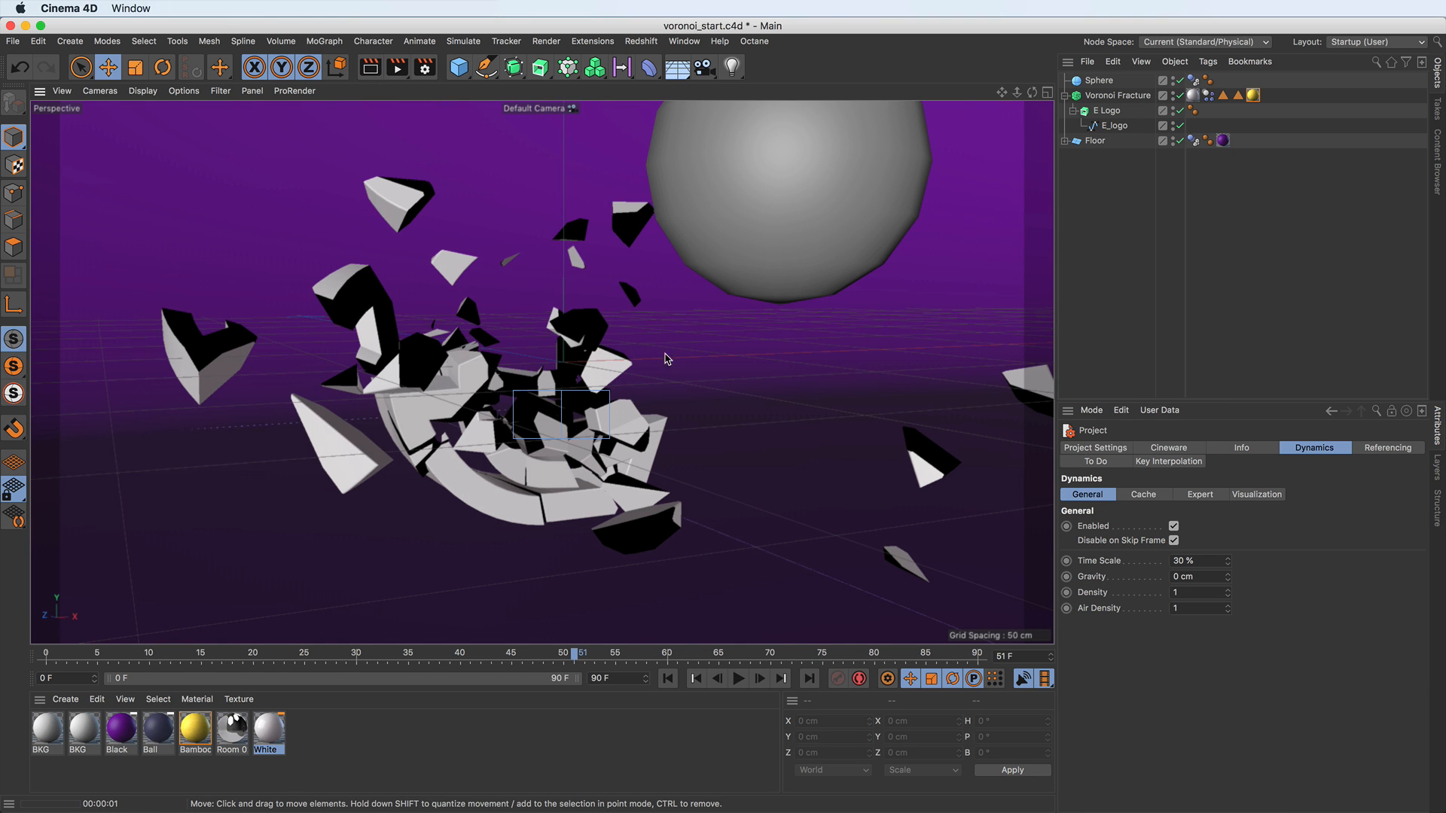
Test-render the current view centred on the sphere beside the shattered logo pieces.
{"action": "middle_click_drag", "start_coordinate": [744, 203], "coordinate": [604, 323], "text": "alt"}
{"action": "left_click", "coordinate": [369, 75]}
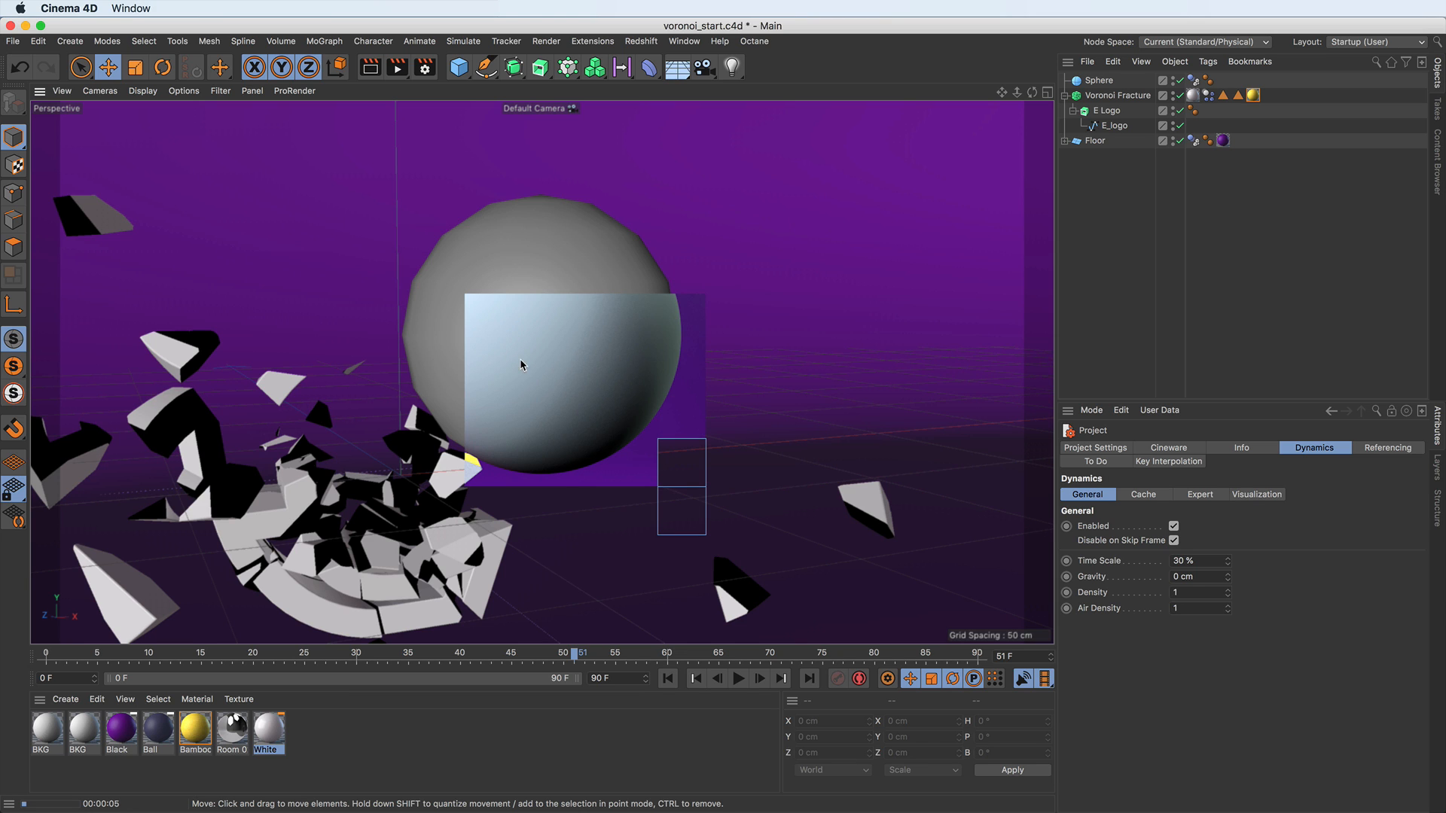
{"action": "left_click", "coordinate": [505, 381]}
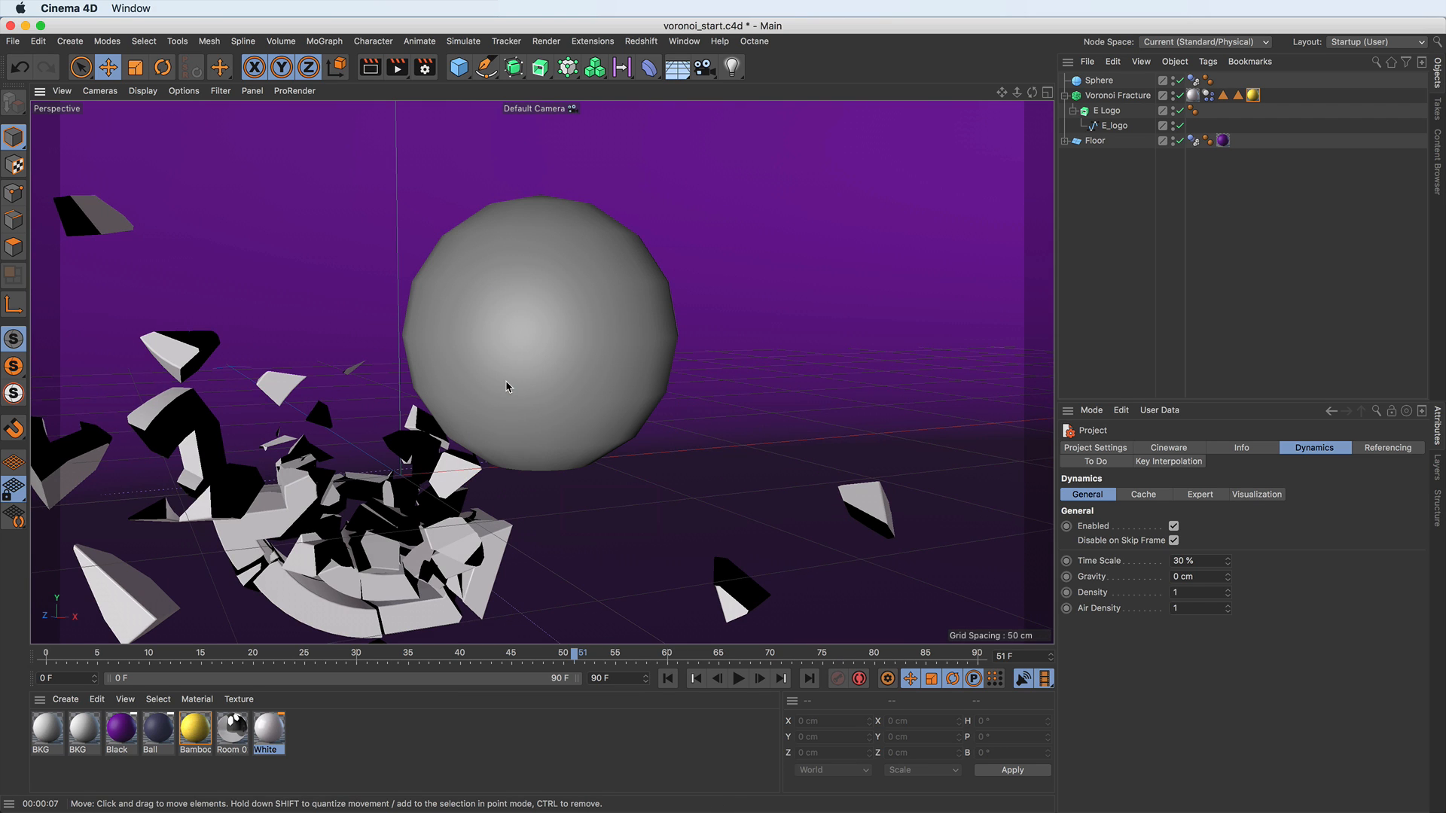
Hide the sphere from renders only, keeping it visible in the viewport, and test-render the view.
{"action": "left_click", "coordinate": [1104, 81]}
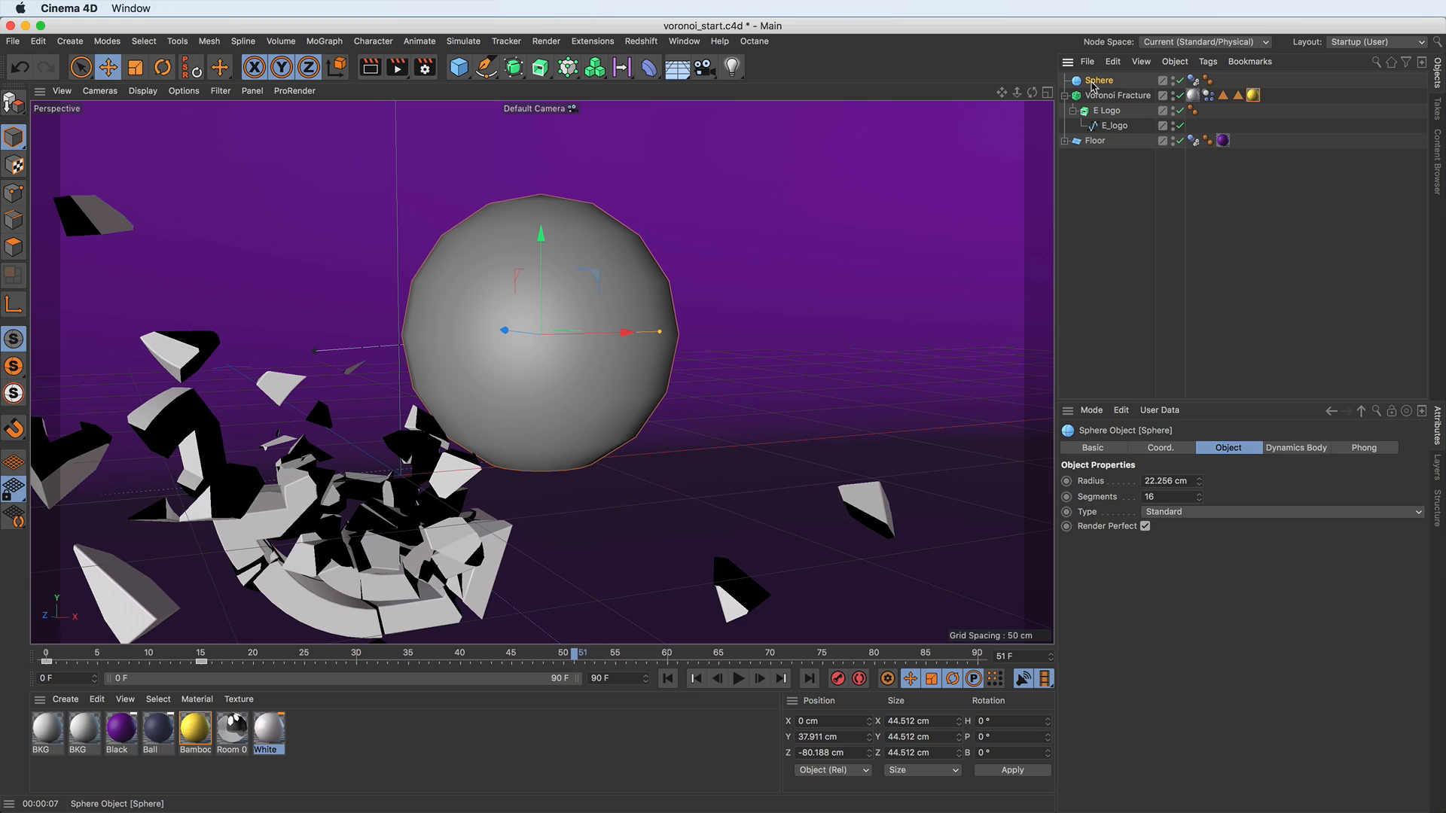
{"action": "left_click", "coordinate": [1178, 80]}
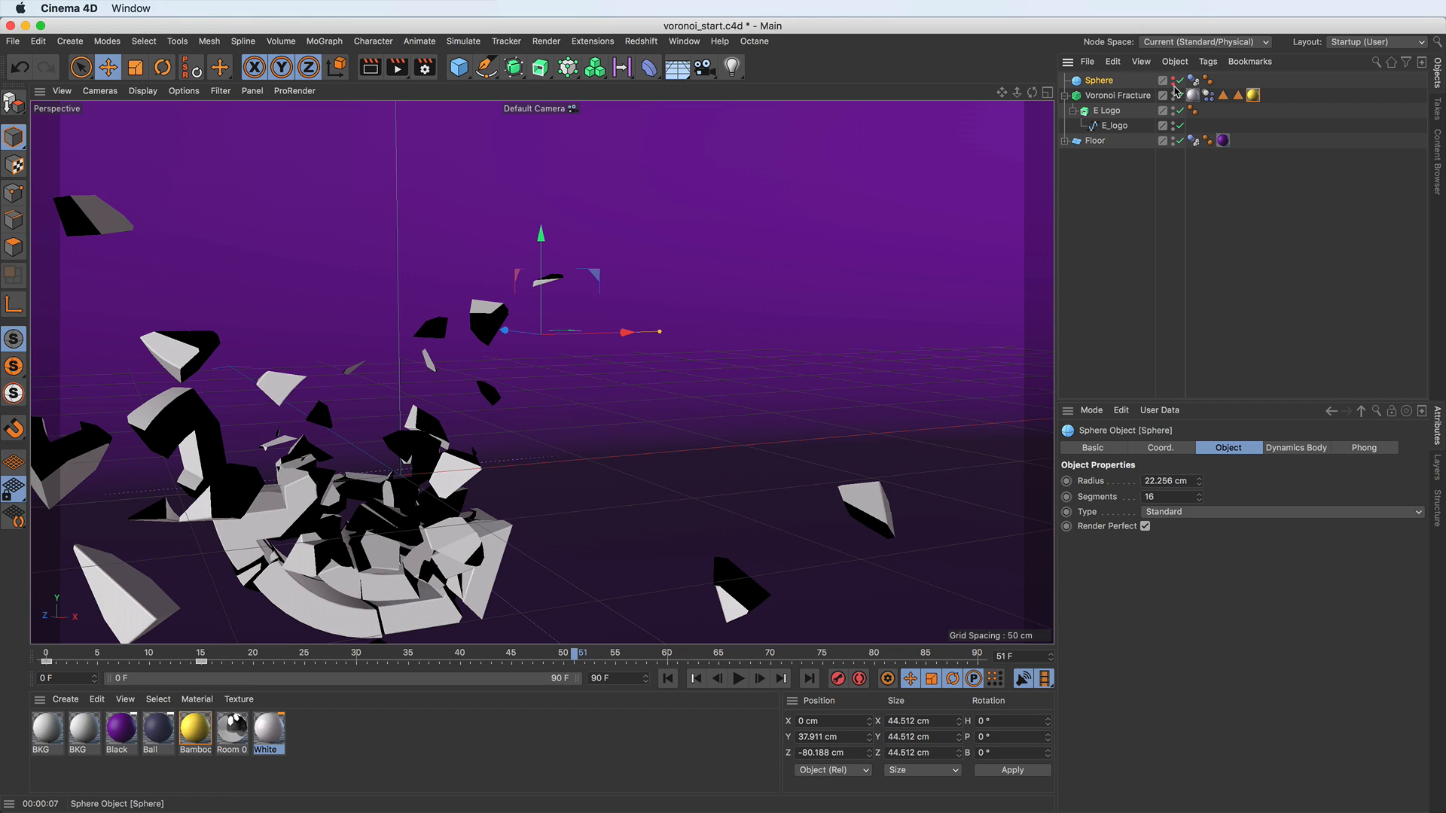
{"action": "left_click", "coordinate": [381, 74]}
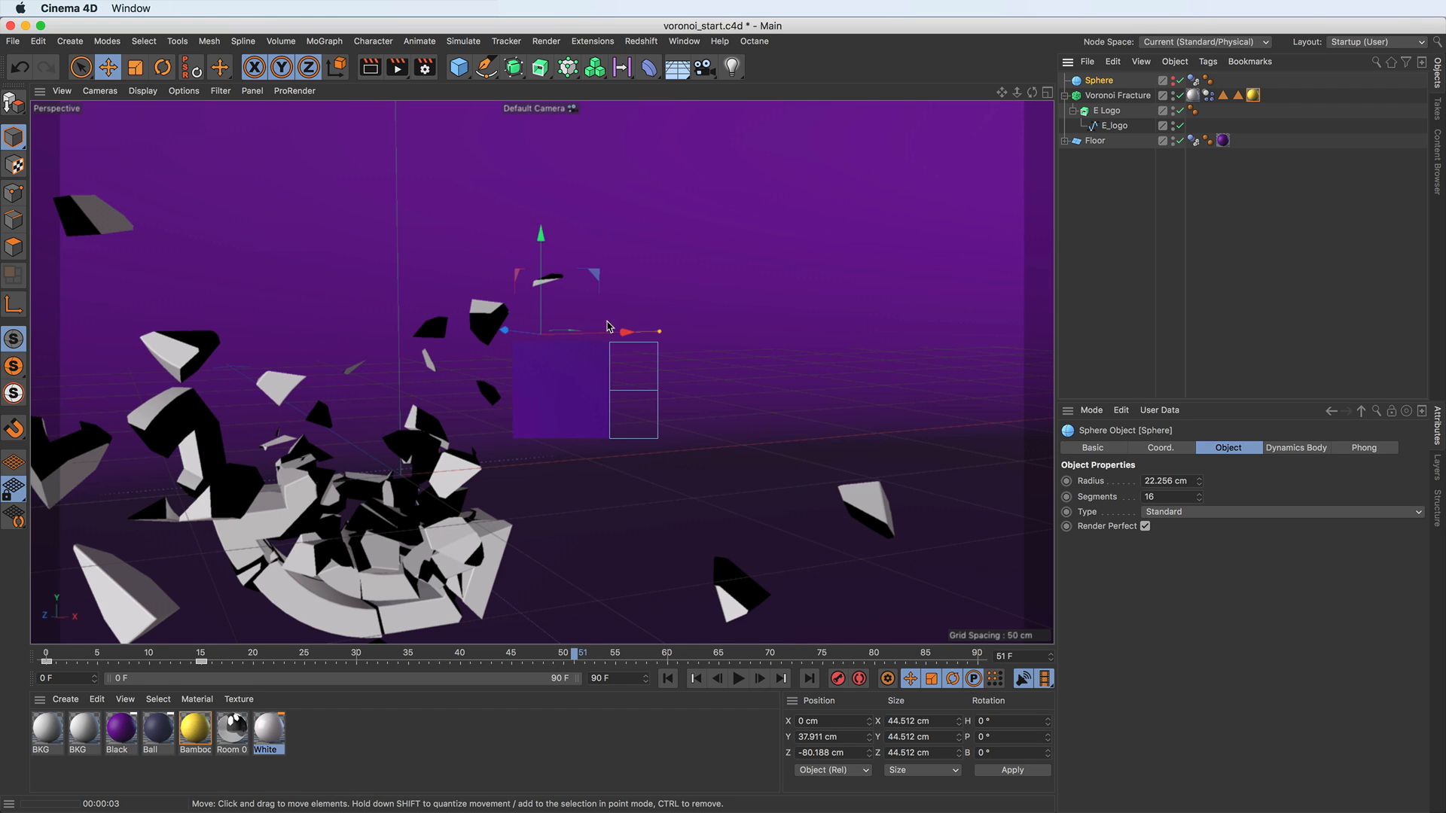
{"action": "left_click", "coordinate": [1173, 79]}
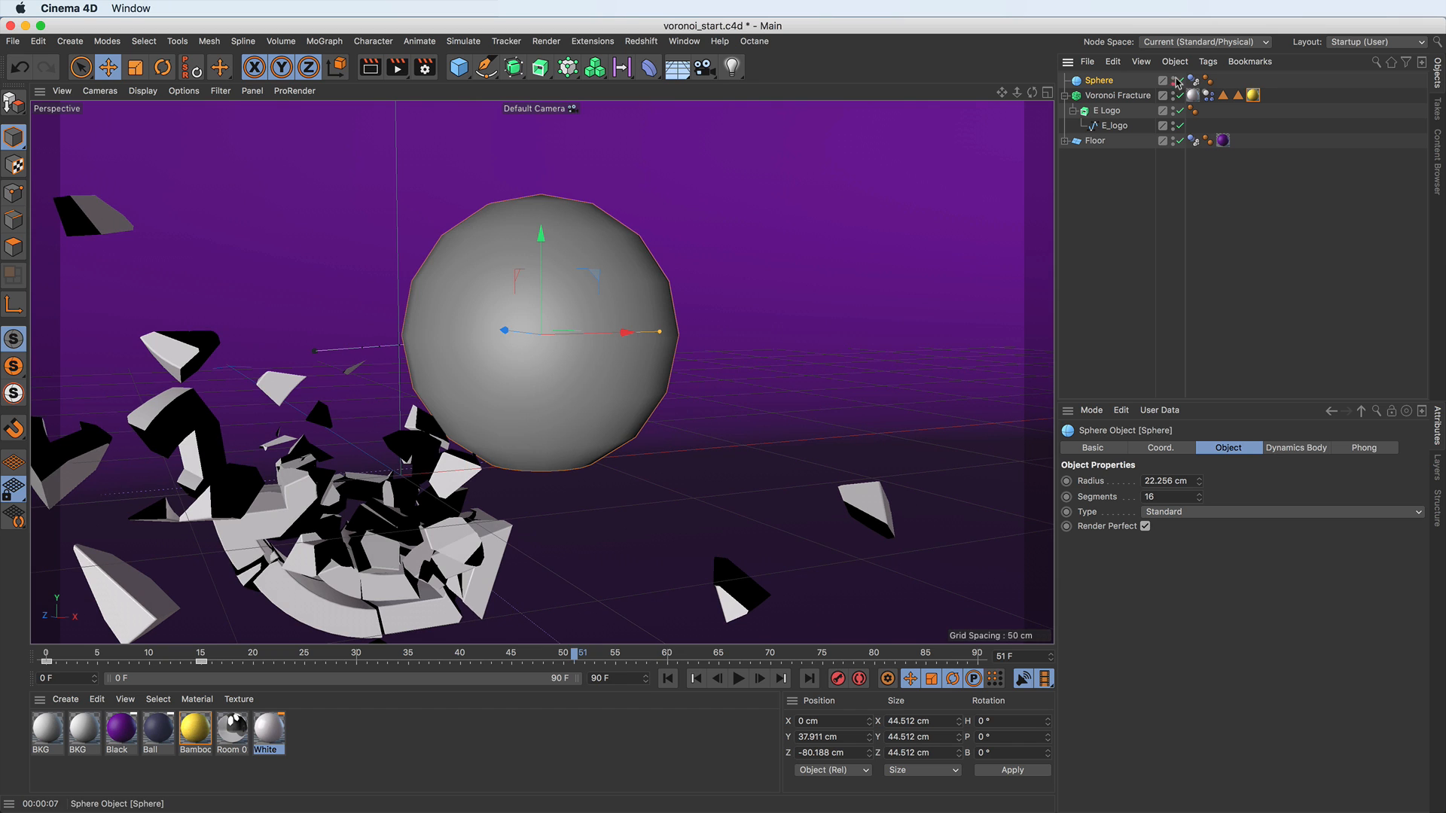
{"action": "left_click", "coordinate": [376, 79]}
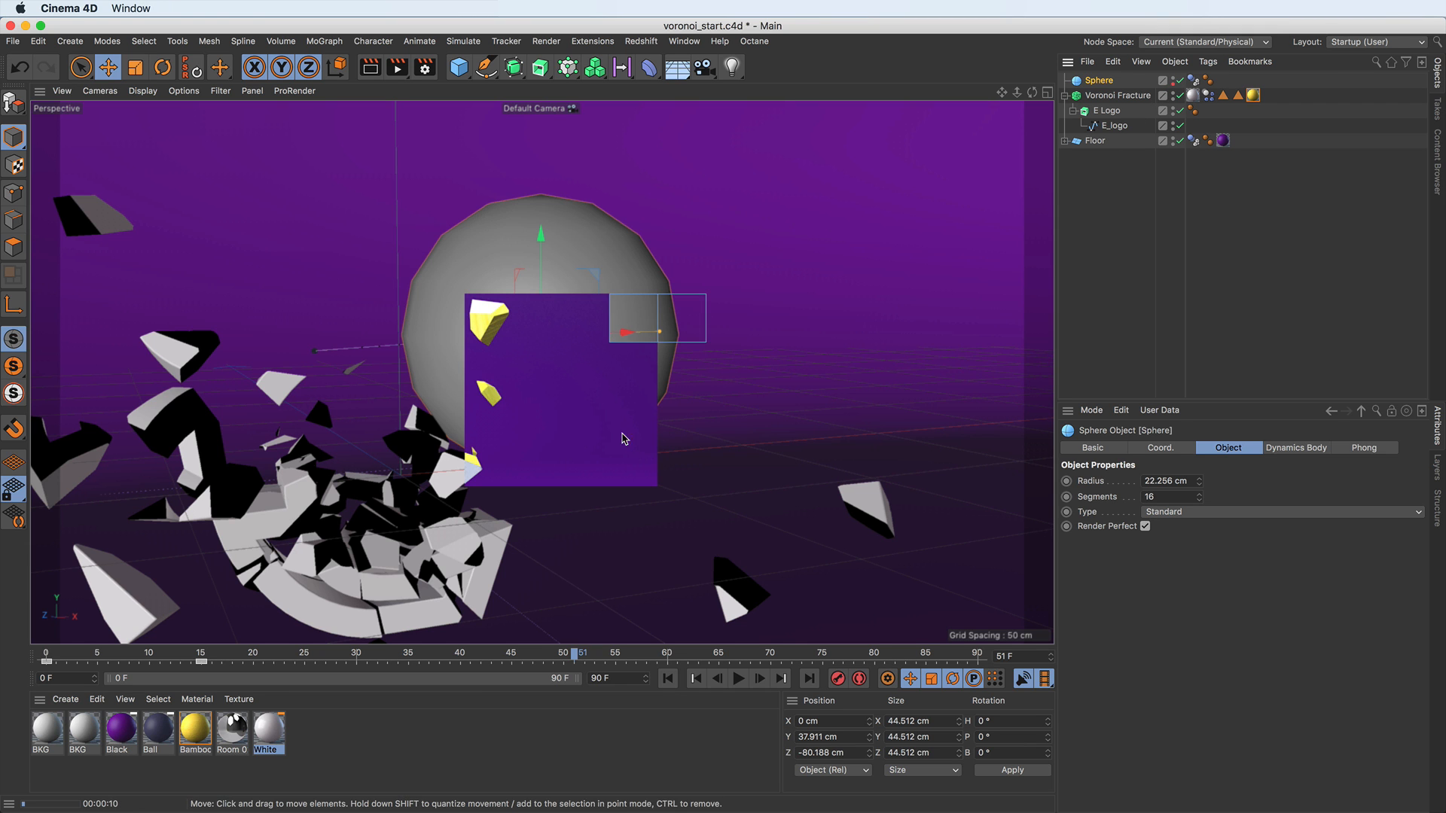
Replay the simulation from the start, stop it at frame 19, and test-render a wider view of the breaking logo.
{"action": "middle_click_drag", "start_coordinate": [408, 502], "coordinate": [583, 363], "text": "alt"}
{"action": "left_click", "coordinate": [668, 678]}
{"action": "left_click", "coordinate": [738, 679]}
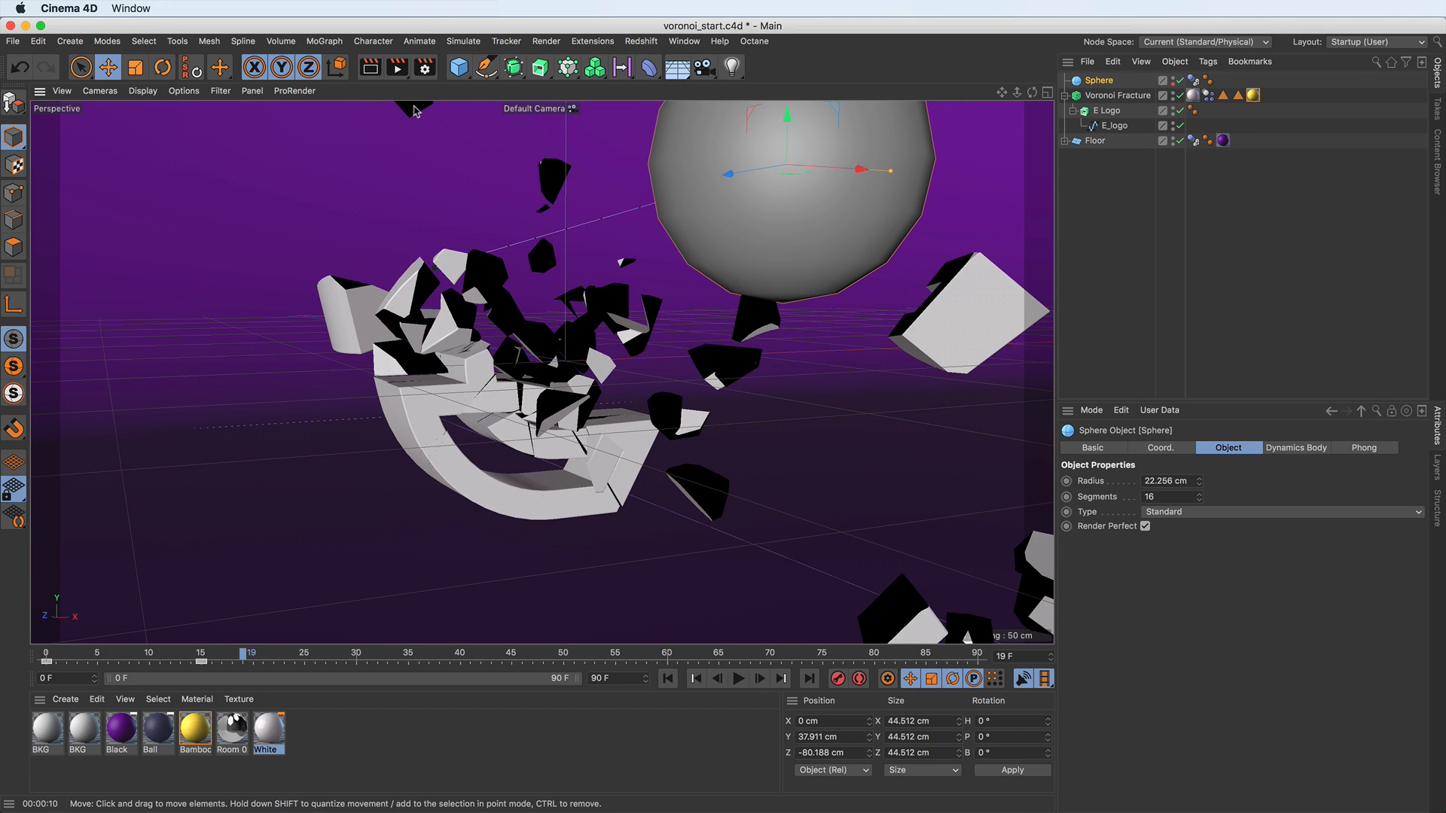
{"action": "scroll", "coordinate": [441, 230], "scroll_direction": "down", "scroll_amount": 5}
{"action": "middle_click_drag", "start_coordinate": [459, 266], "coordinate": [430, 329], "text": "alt"}
{"action": "scroll", "coordinate": [431, 334], "scroll_direction": "up", "scroll_amount": 2}
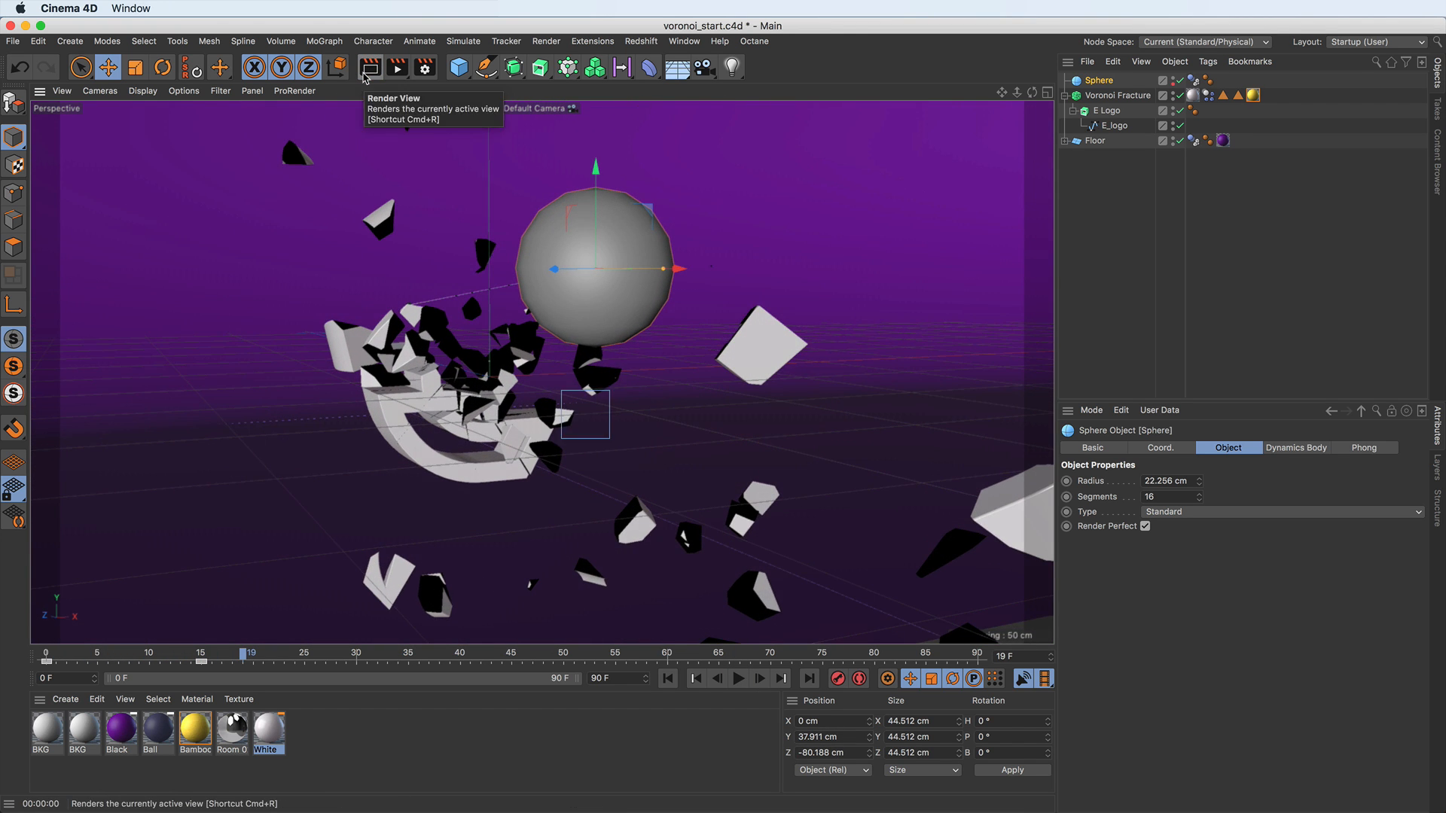
{"action": "left_click", "coordinate": [364, 77]}
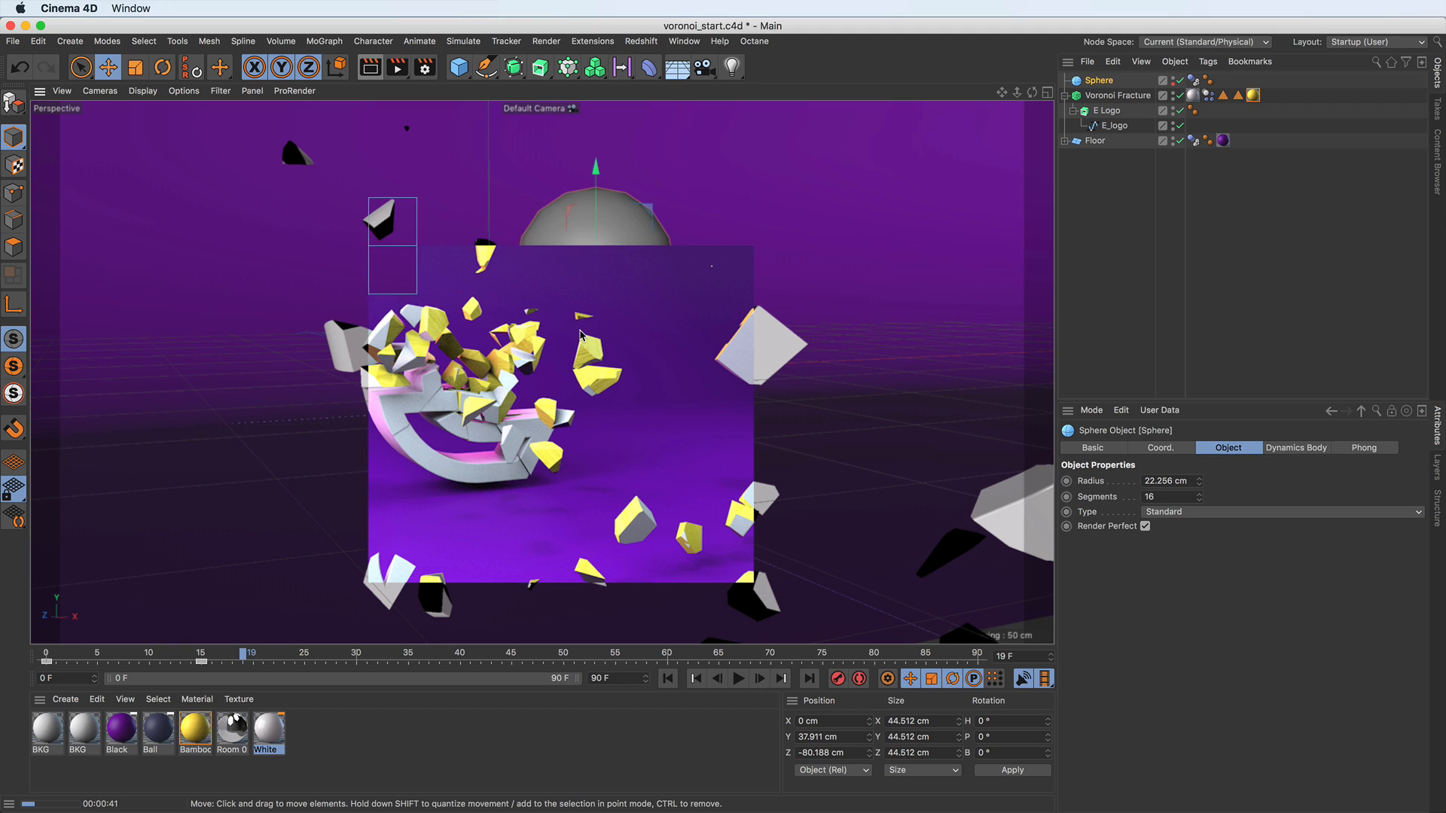
Make the Lights & Camera layer visible in the viewport and list its objects in the object hierarchy.
{"action": "left_click", "coordinate": [1437, 475]}
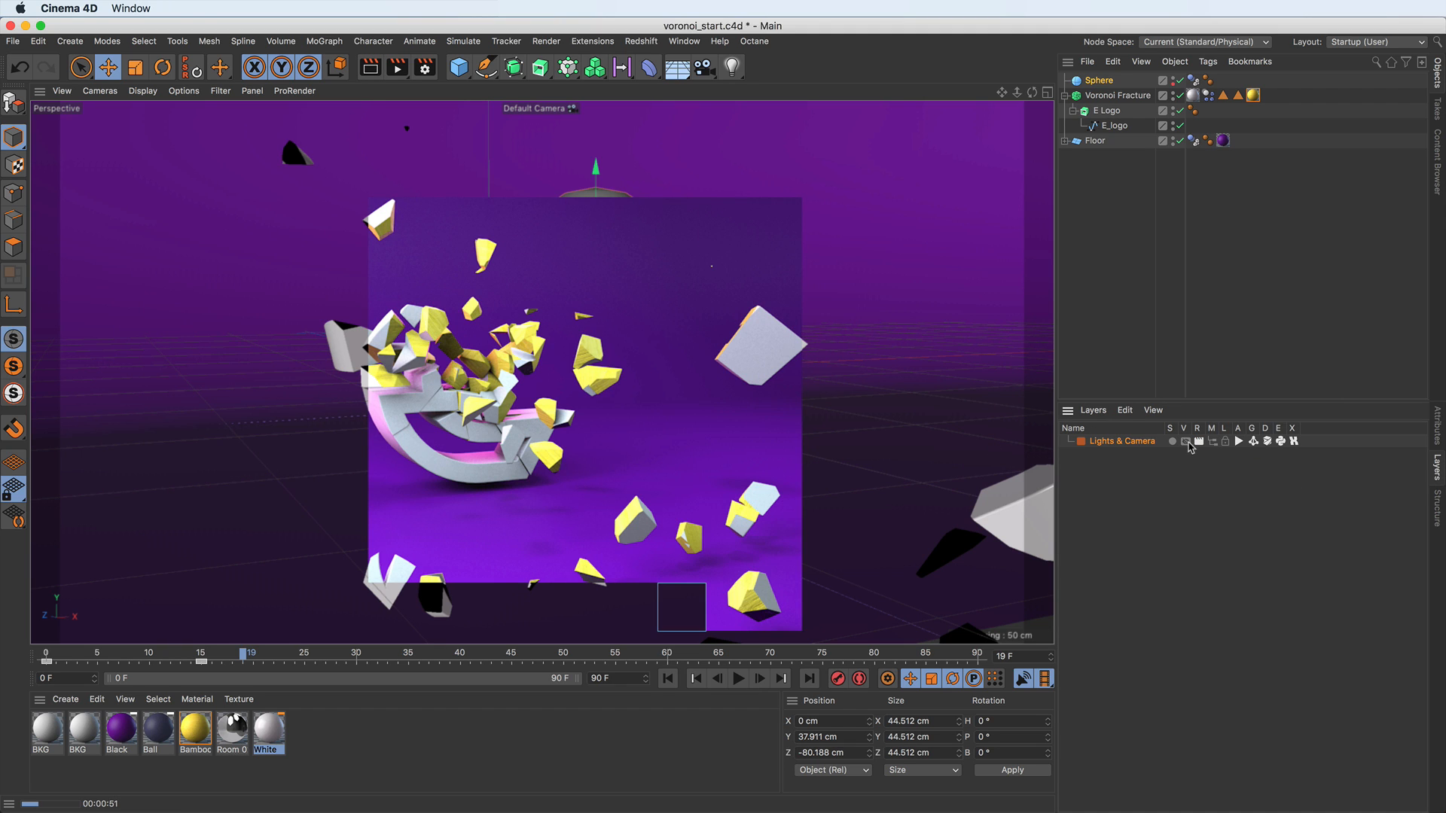
{"action": "left_click", "coordinate": [1186, 443]}
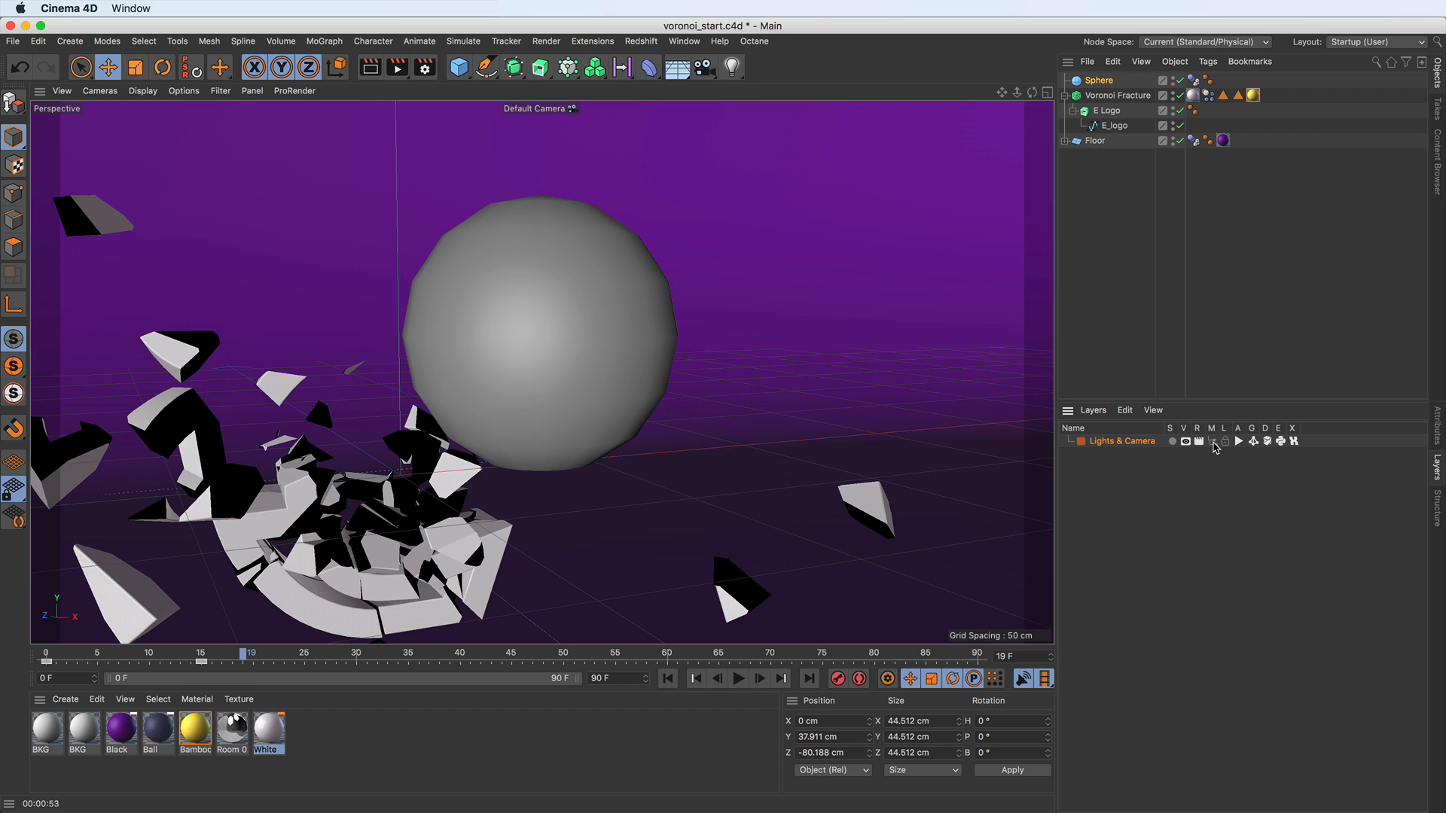
{"action": "left_click", "coordinate": [1212, 442]}
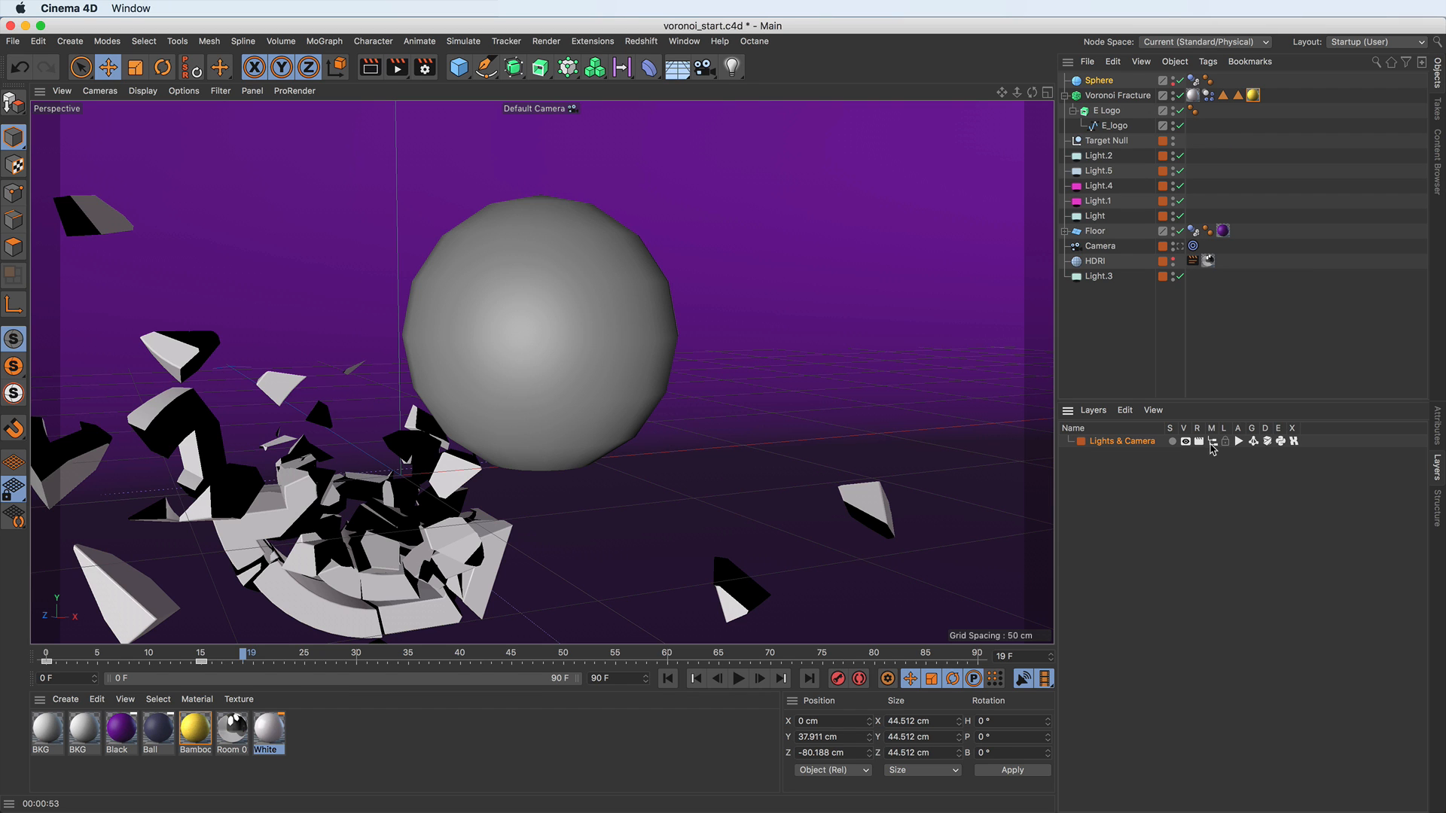
{"action": "left_click", "coordinate": [1438, 424]}
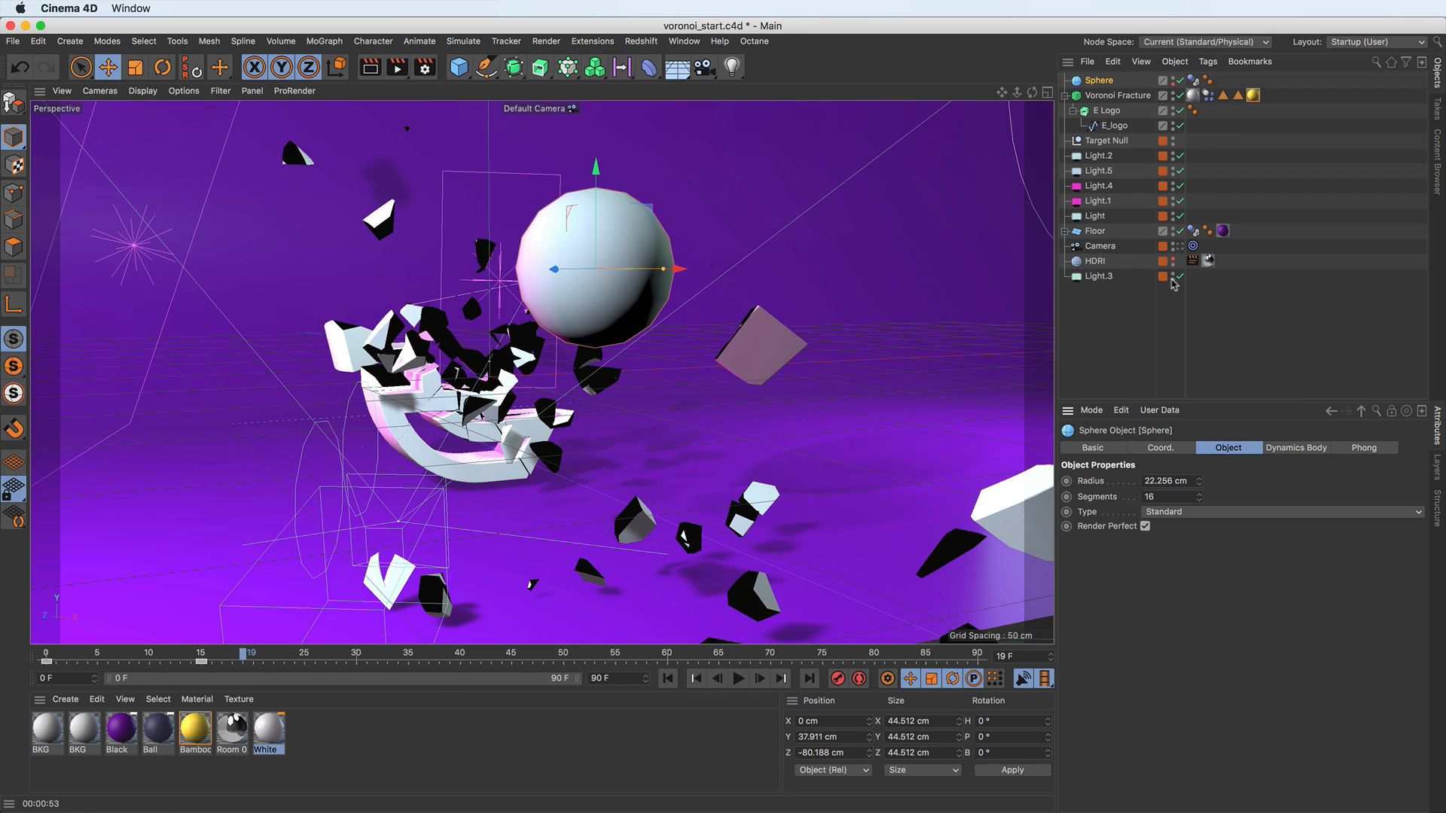
Look through the scene's Camera object and play the simulation from the start to frame 50.
{"action": "left_click", "coordinate": [1101, 247]}
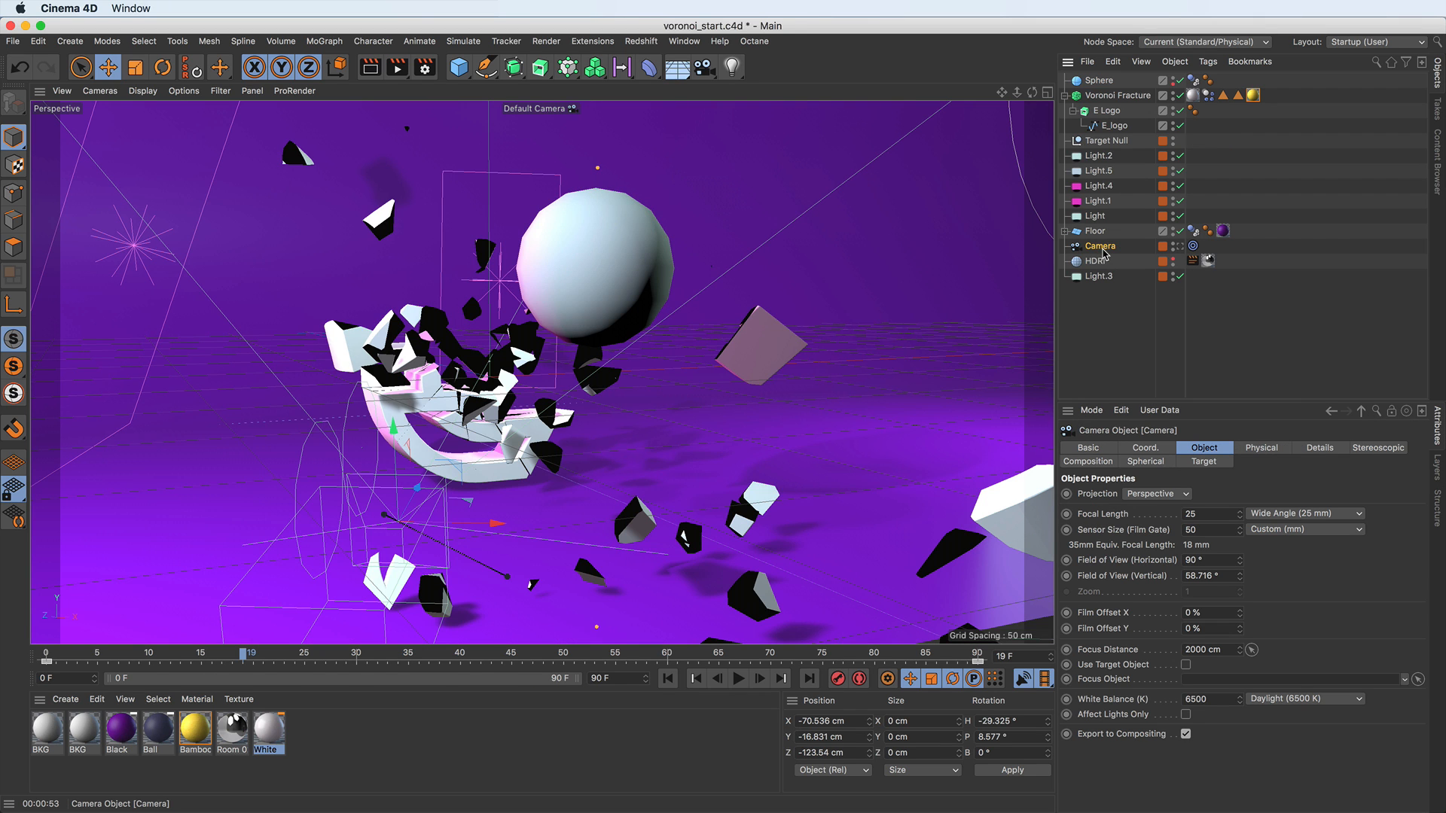
{"action": "left_click", "coordinate": [1180, 247]}
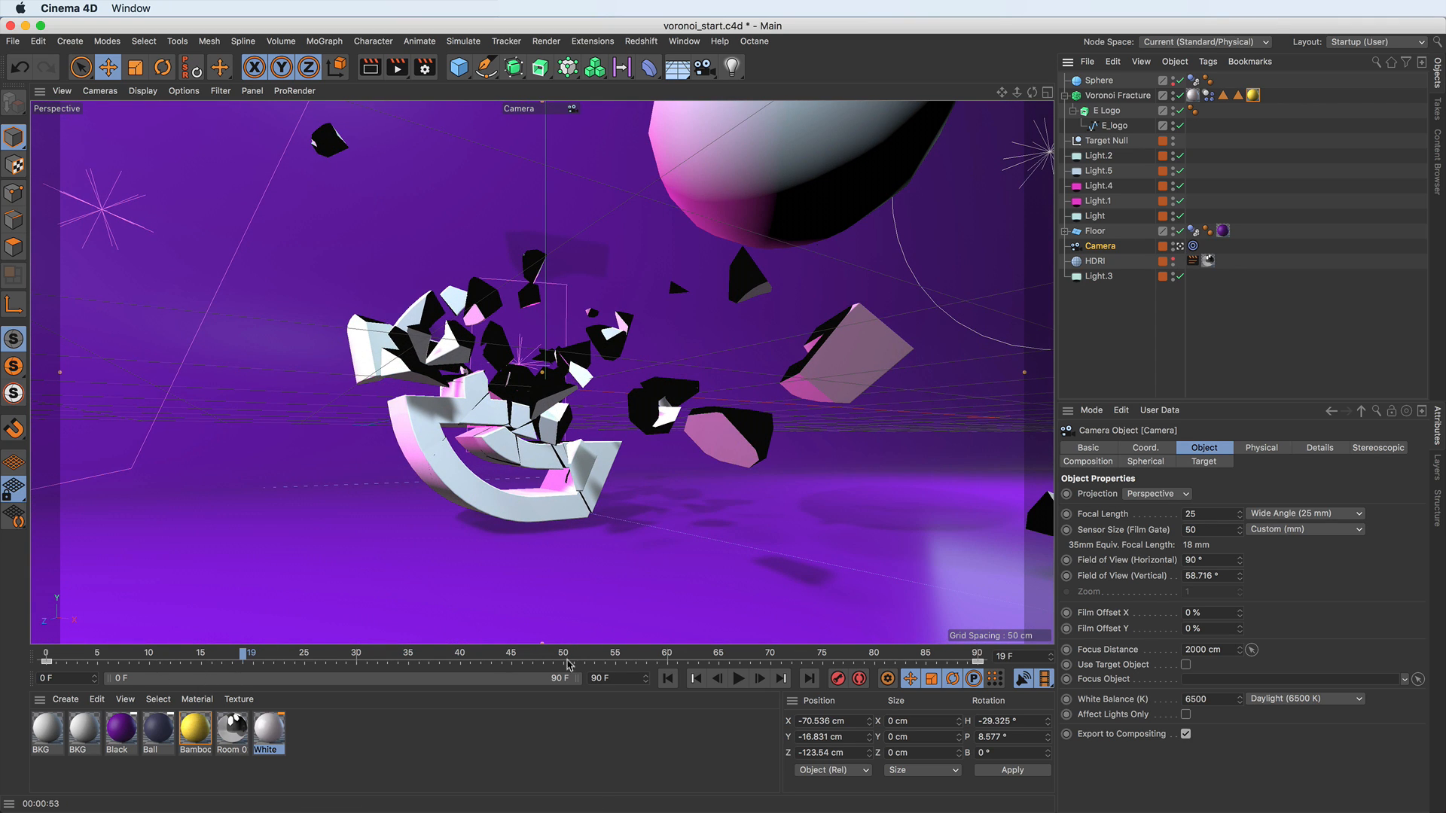
{"action": "left_click", "coordinate": [670, 678]}
{"action": "left_click", "coordinate": [737, 679]}
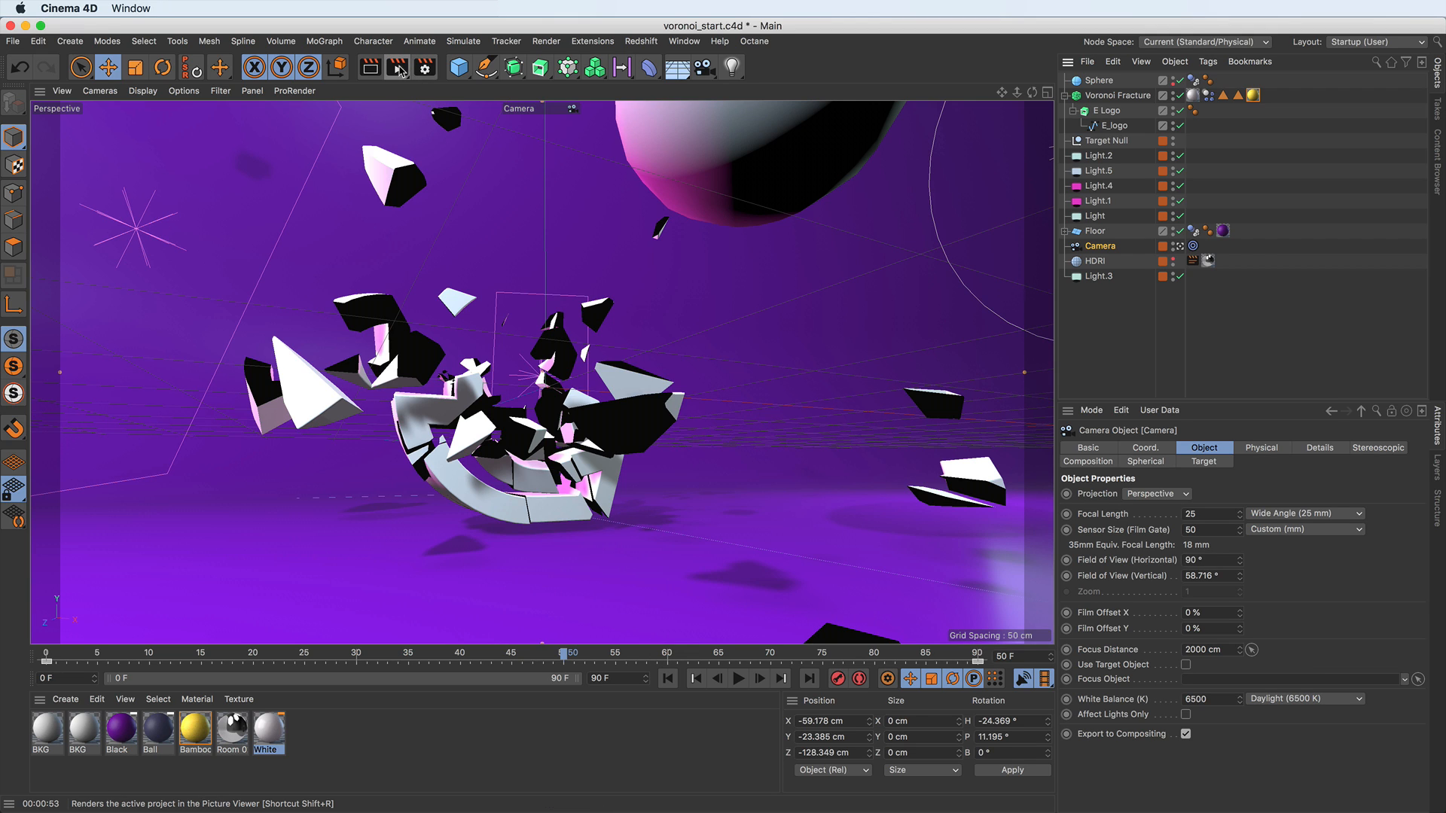
Render the animation to the Picture Viewer, overwriting the existing voronoi.mp4 file.
{"action": "left_click", "coordinate": [399, 69]}
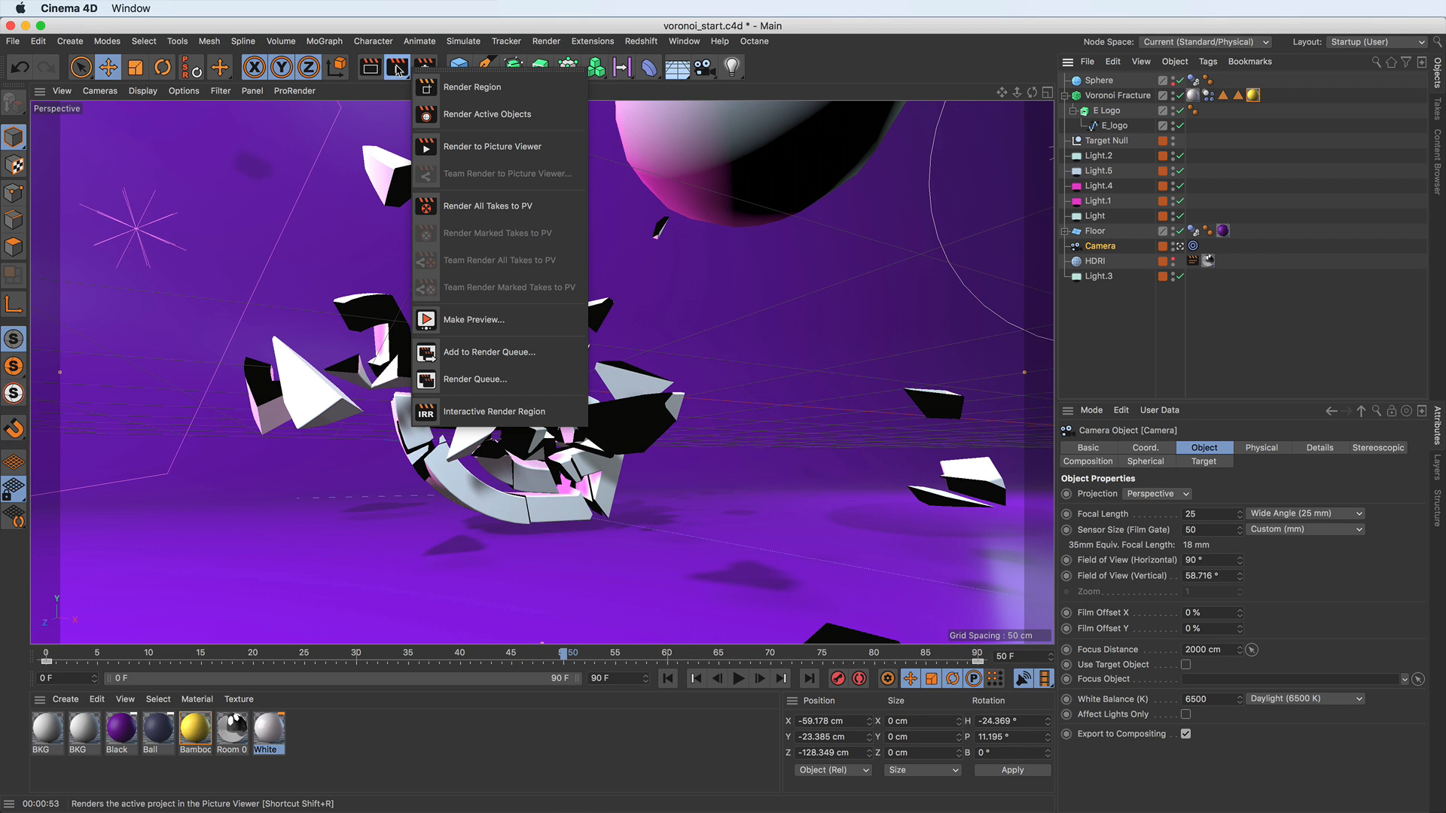
{"action": "left_click", "coordinate": [477, 148]}
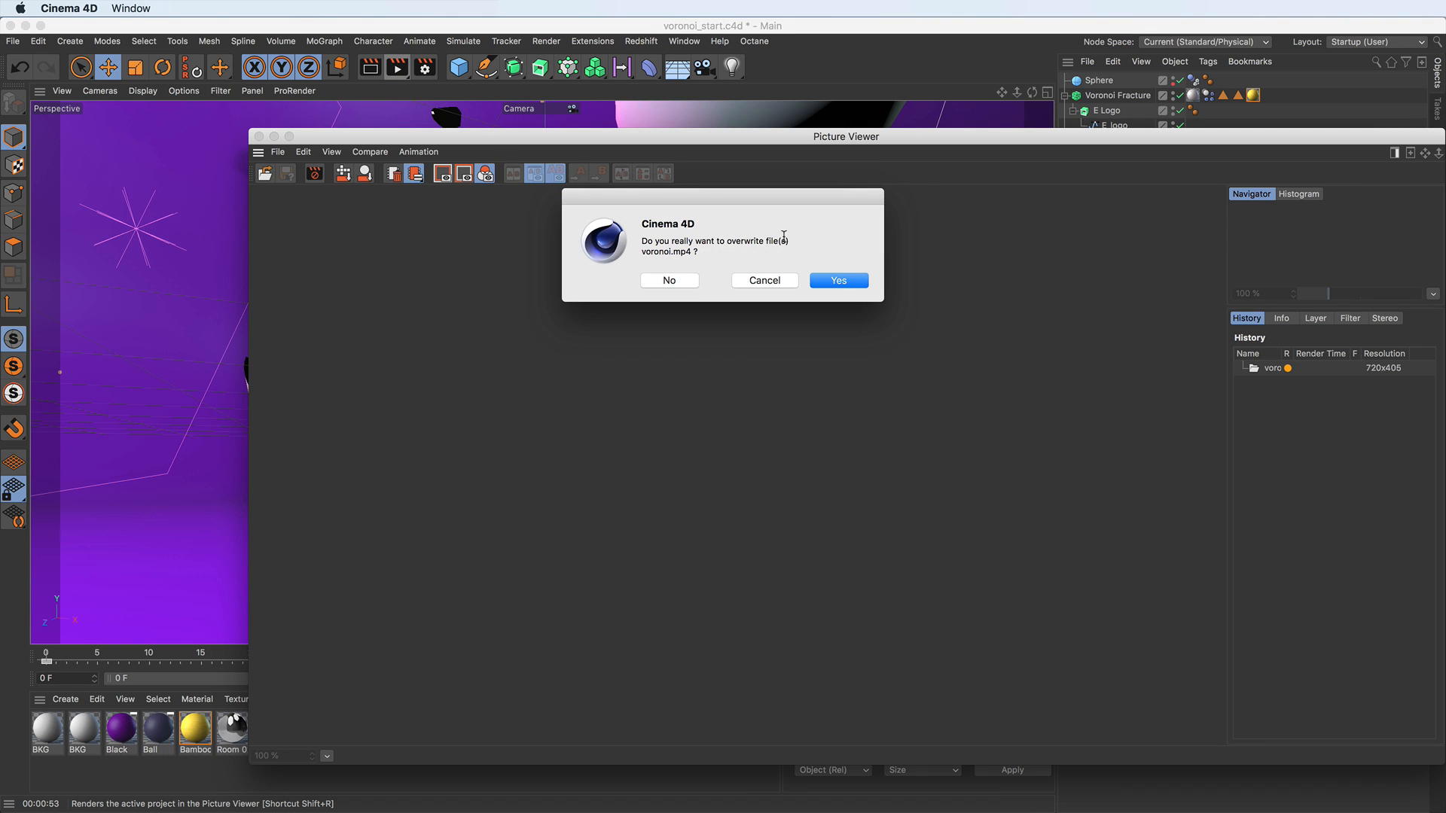
{"action": "left_click", "coordinate": [840, 281]}
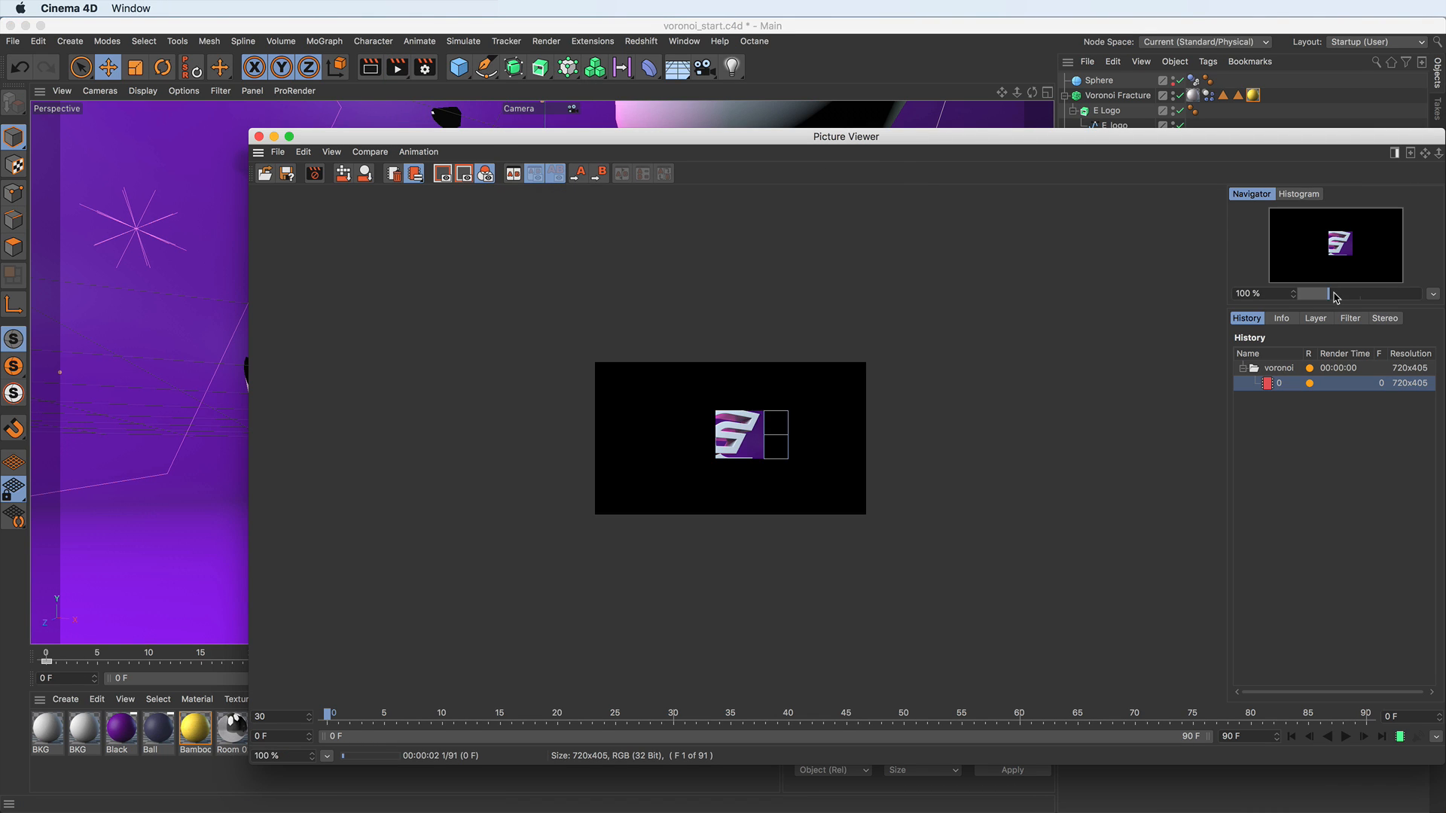